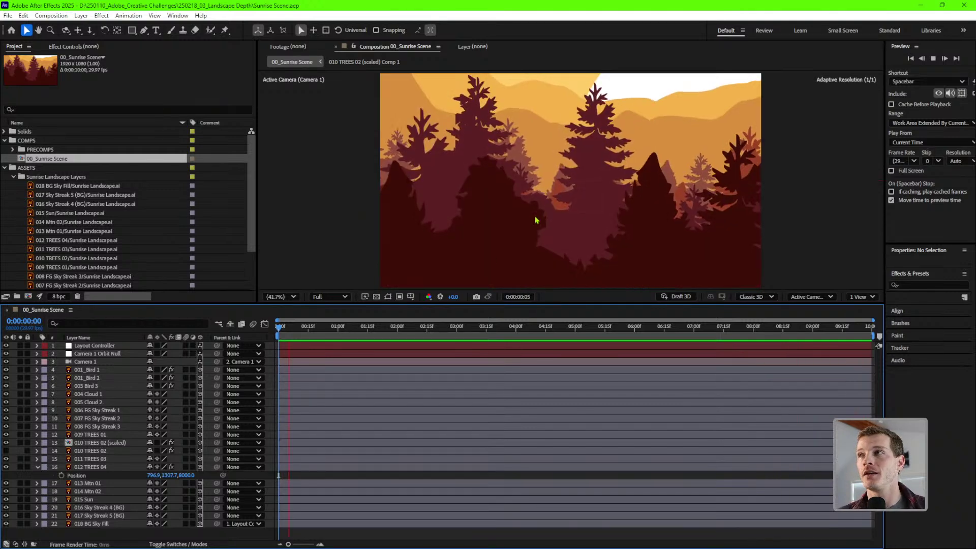
Stop the preview at the start of the timeline and open Sunrise Landscape.ai from the project's ASSETS folder in Illustrator.
key(space)
drag(325, 334, 263, 328)
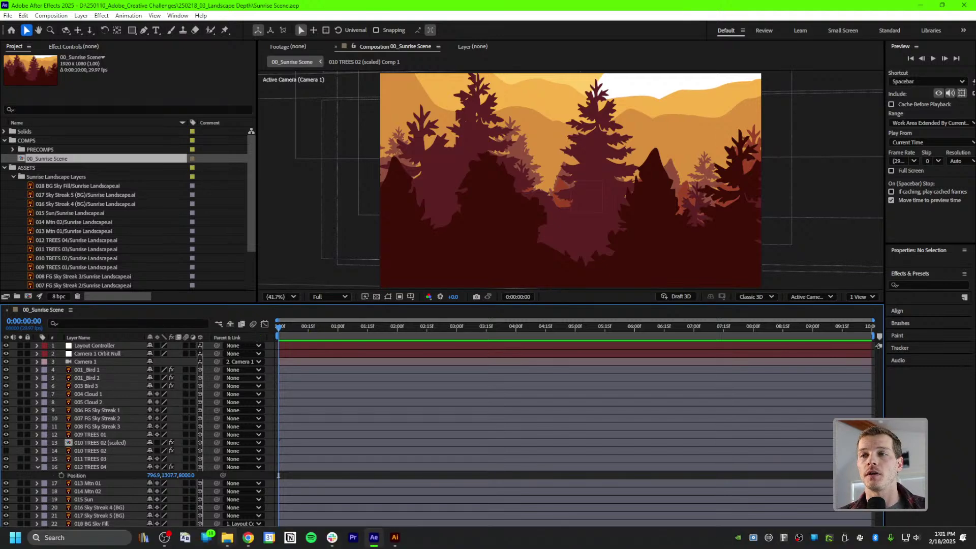
click(225, 541)
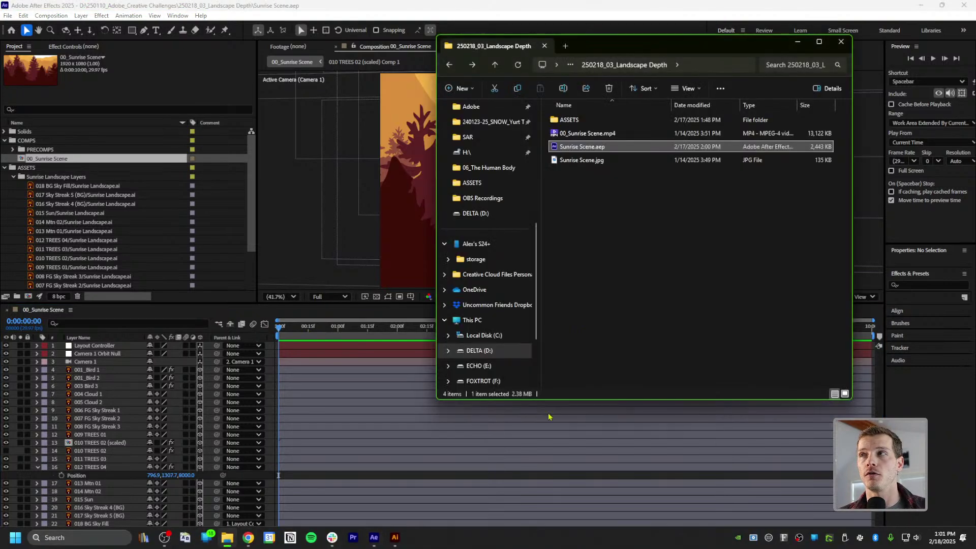
double_click(567, 121)
click(568, 122)
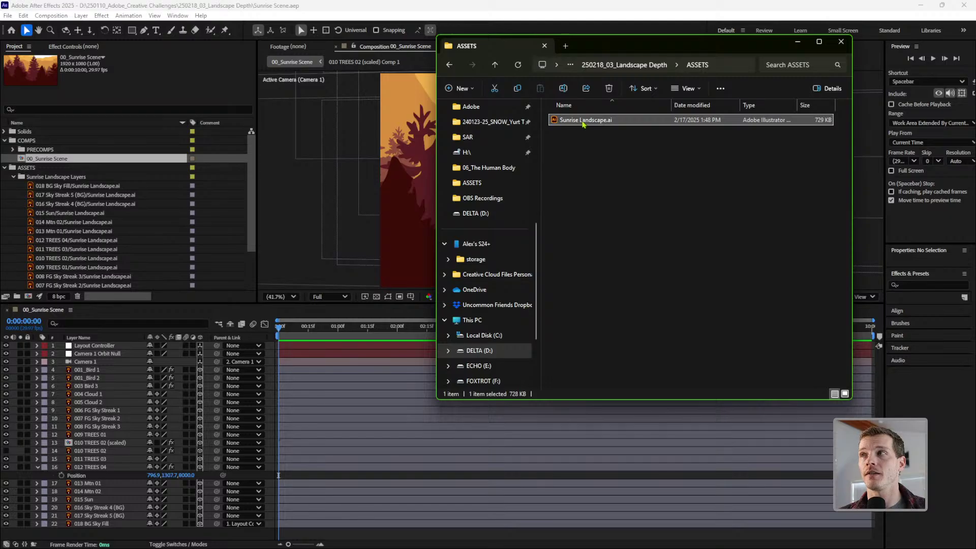
double_click(584, 121)
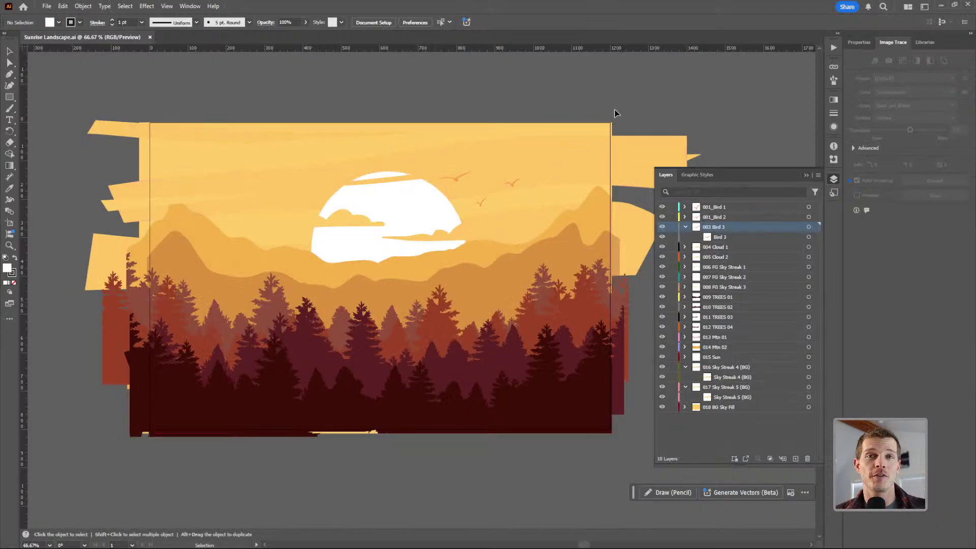
Examine the layer order from 001_Bird 1 down to 018 BG Sky Fill and which layer holds each bird shape.
click(728, 210)
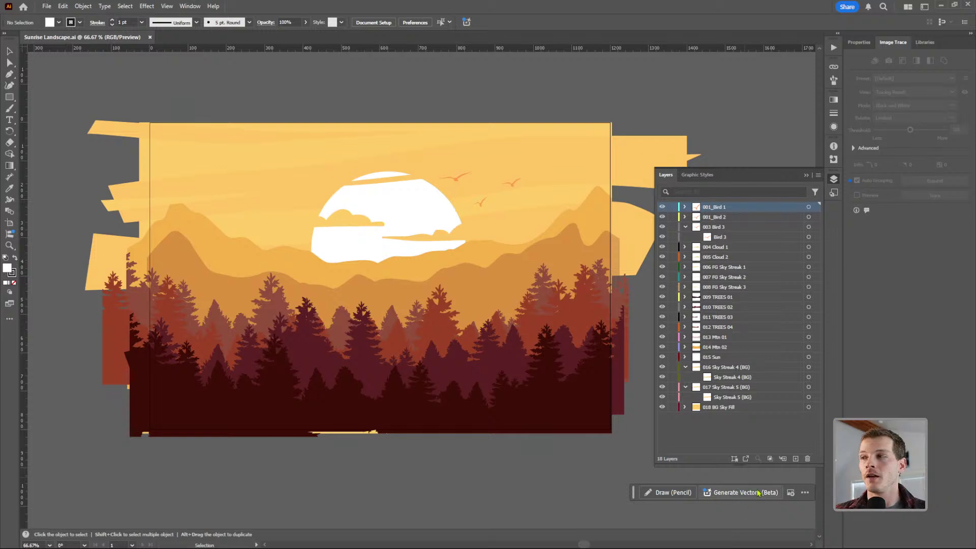
mouse_move(717, 493)
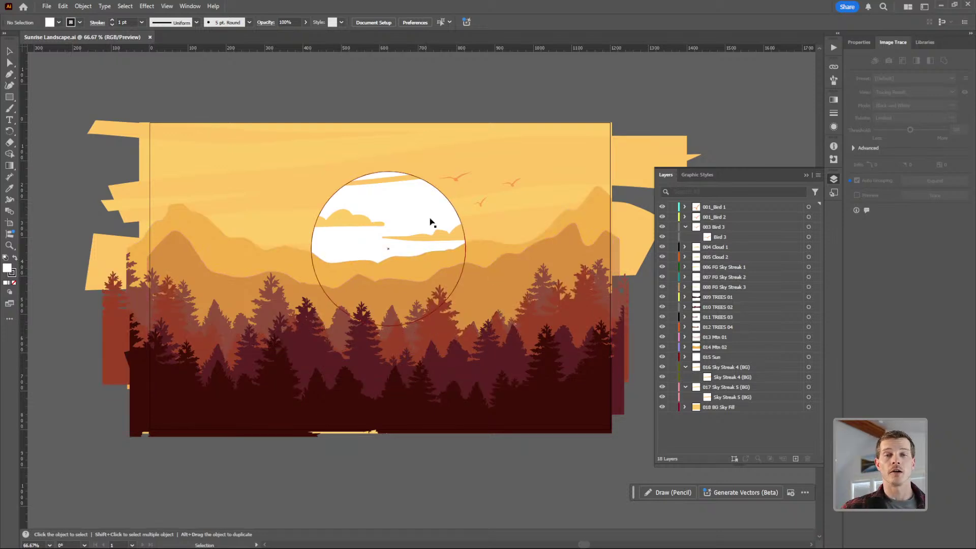
click(732, 209)
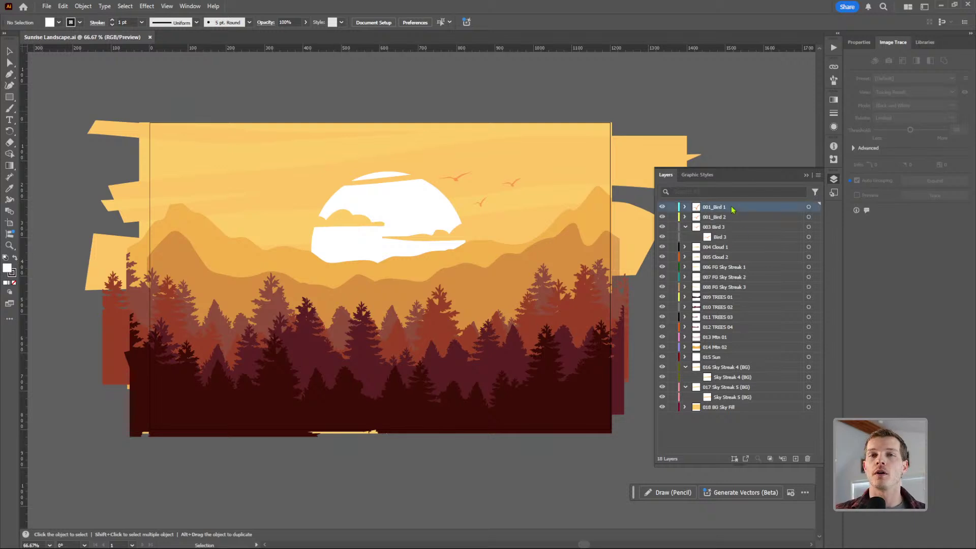
click(723, 407)
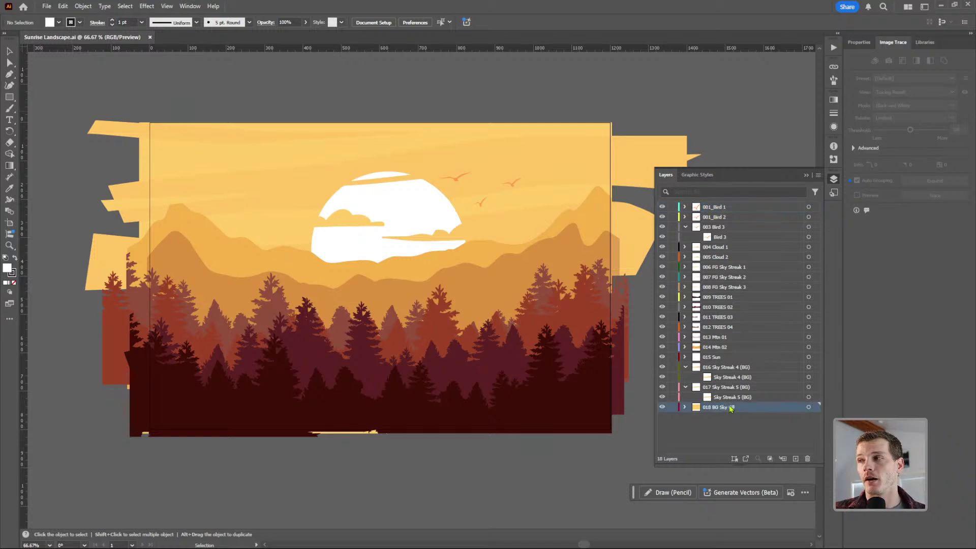
click(459, 179)
click(512, 183)
click(479, 205)
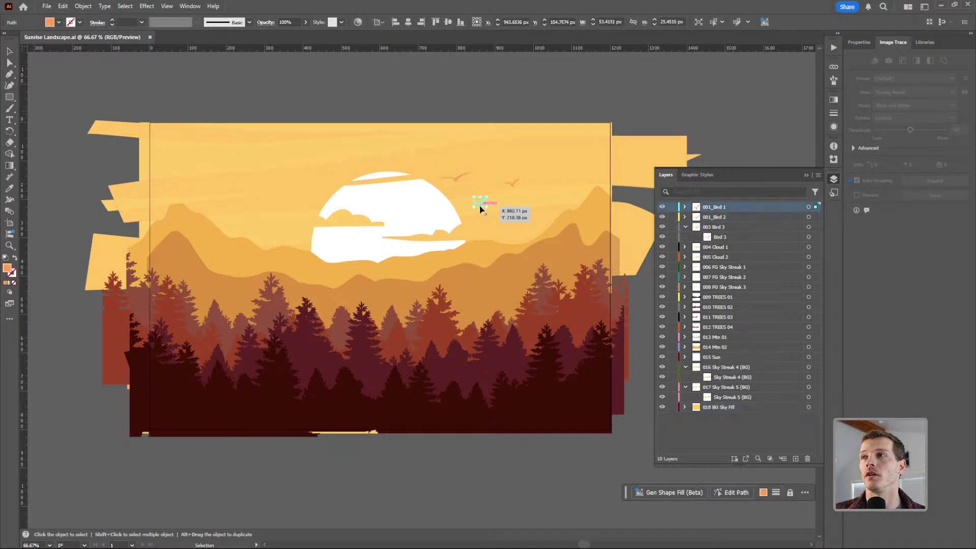
click(456, 181)
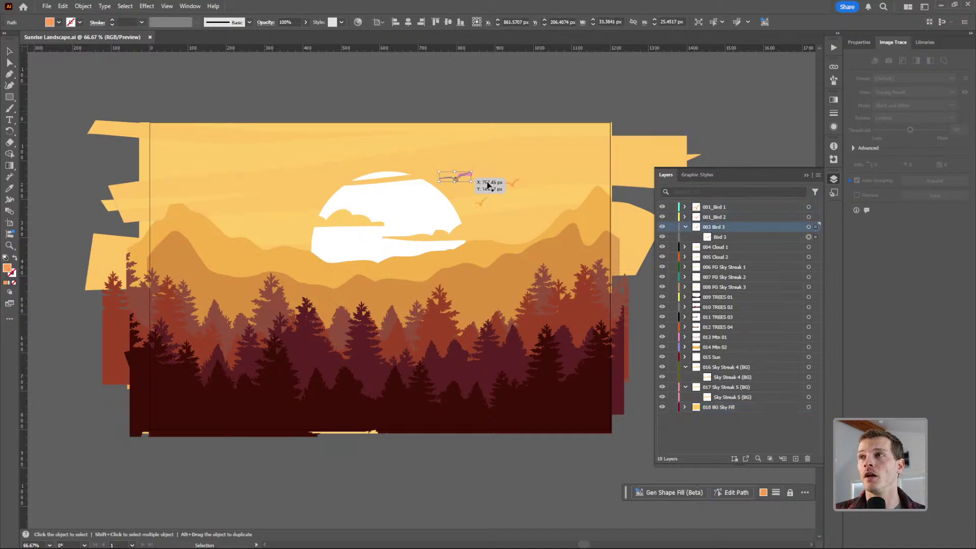
click(717, 218)
click(685, 217)
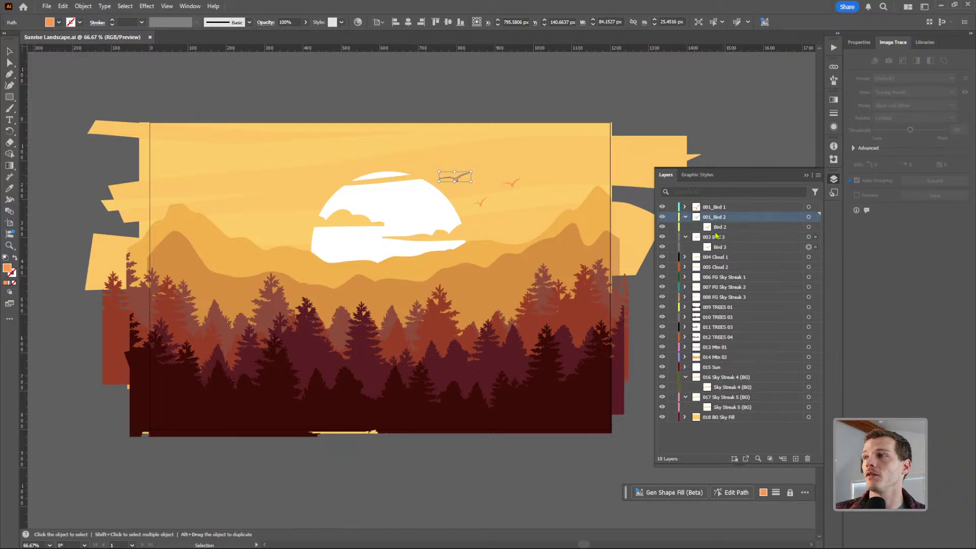
click(722, 229)
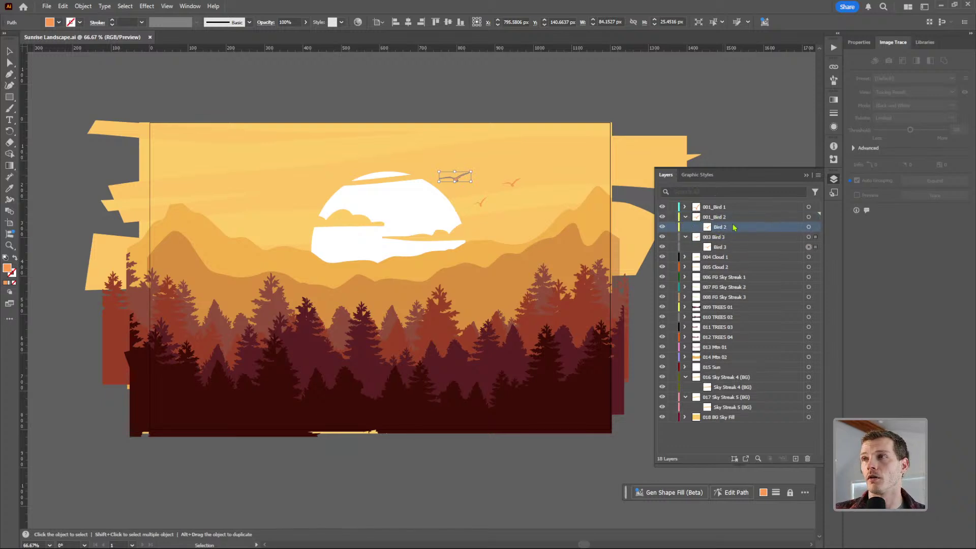
click(717, 218)
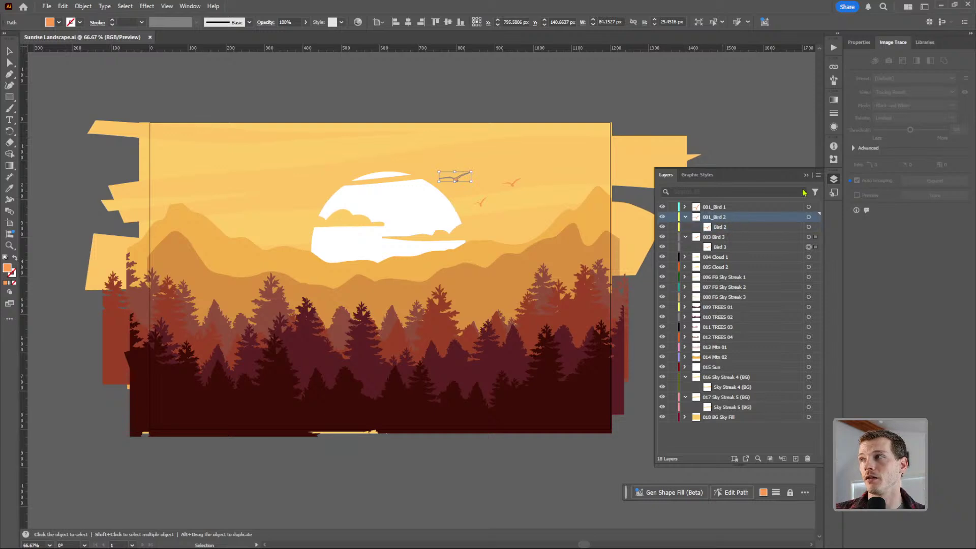
click(818, 175)
click(845, 179)
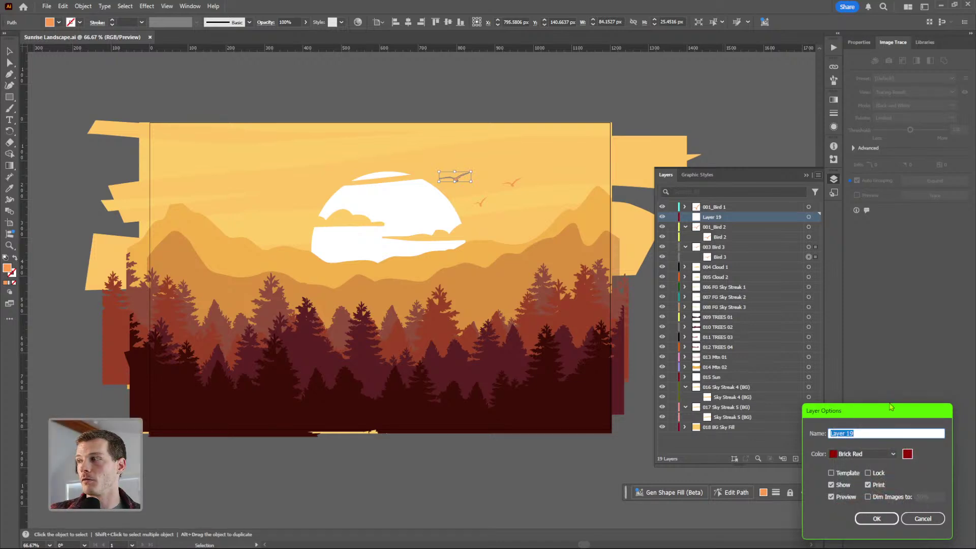
drag(872, 412, 455, 249)
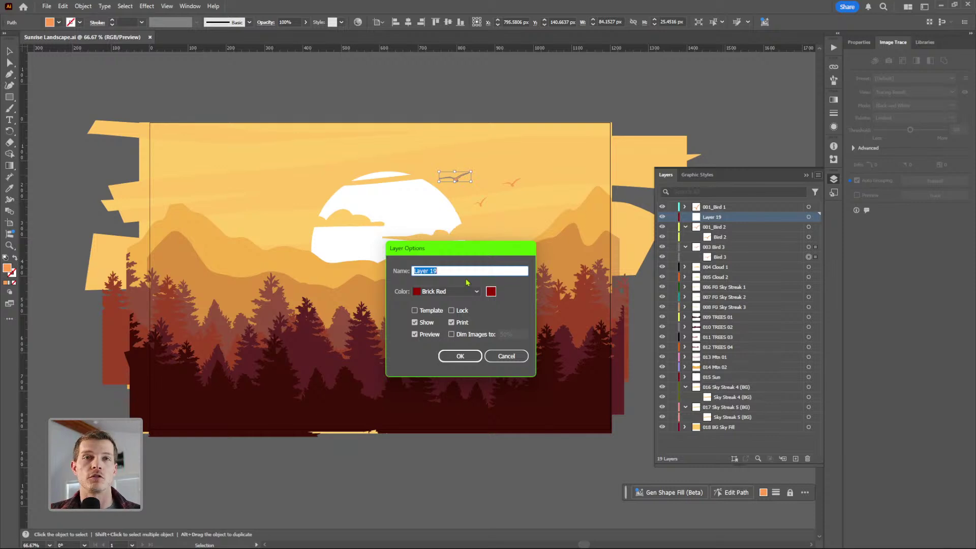
click(506, 356)
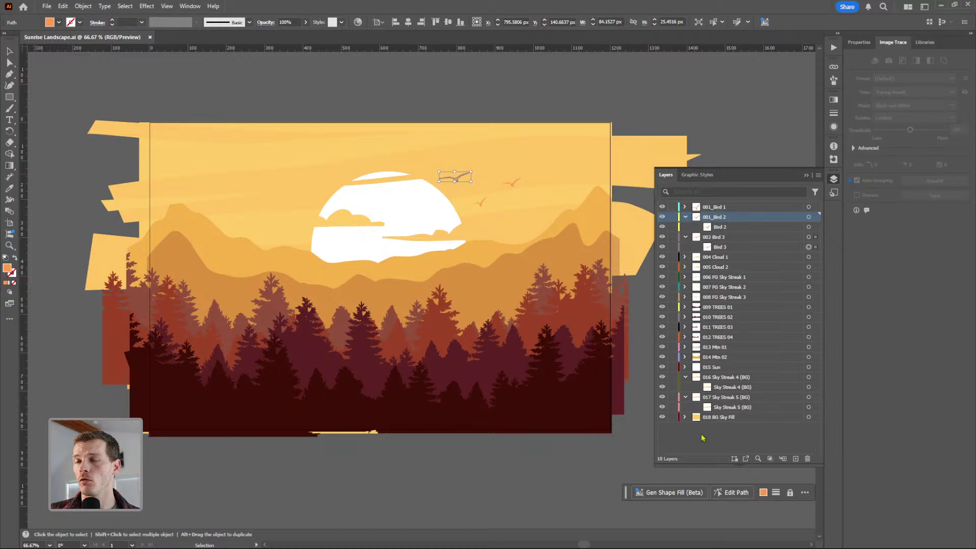
Switch to After Effects and create a new empty project.
mouse_move(367, 544)
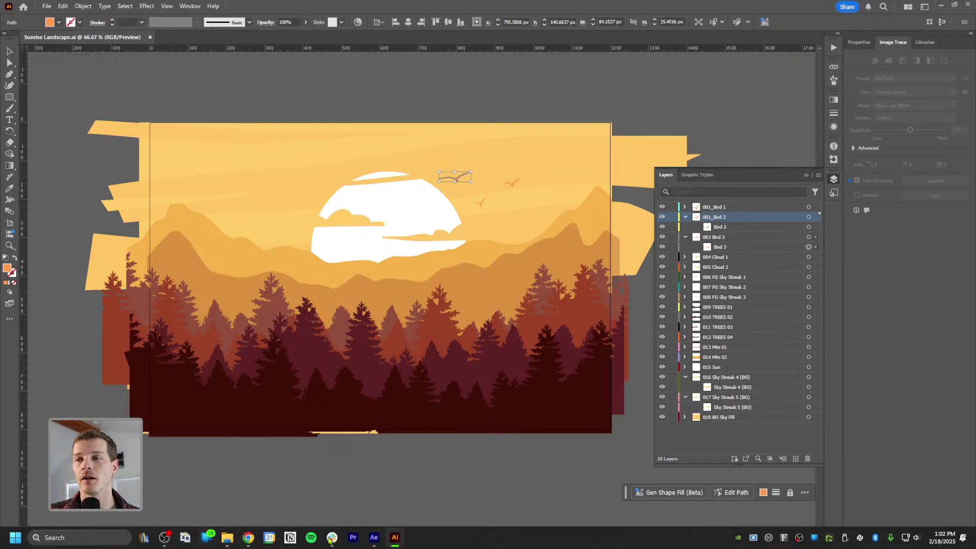
click(373, 540)
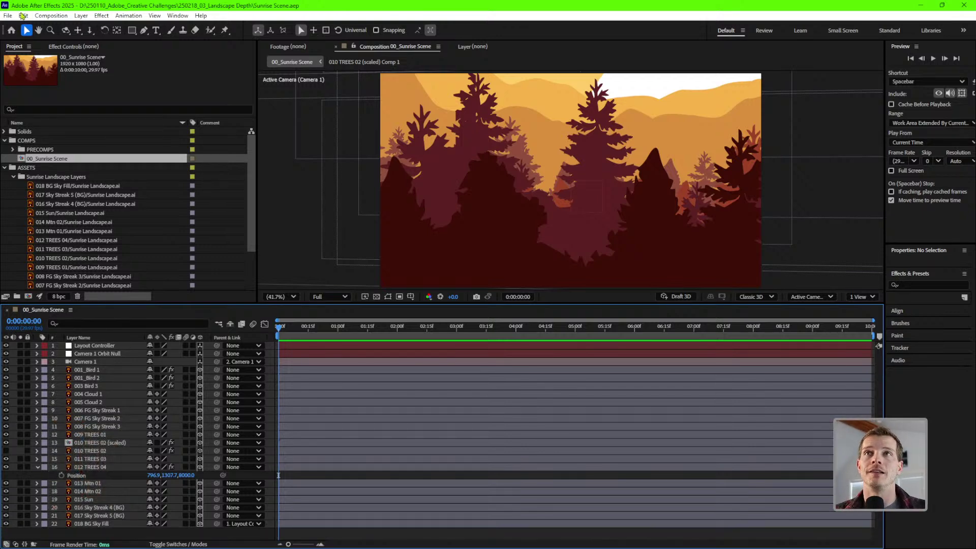
click(8, 16)
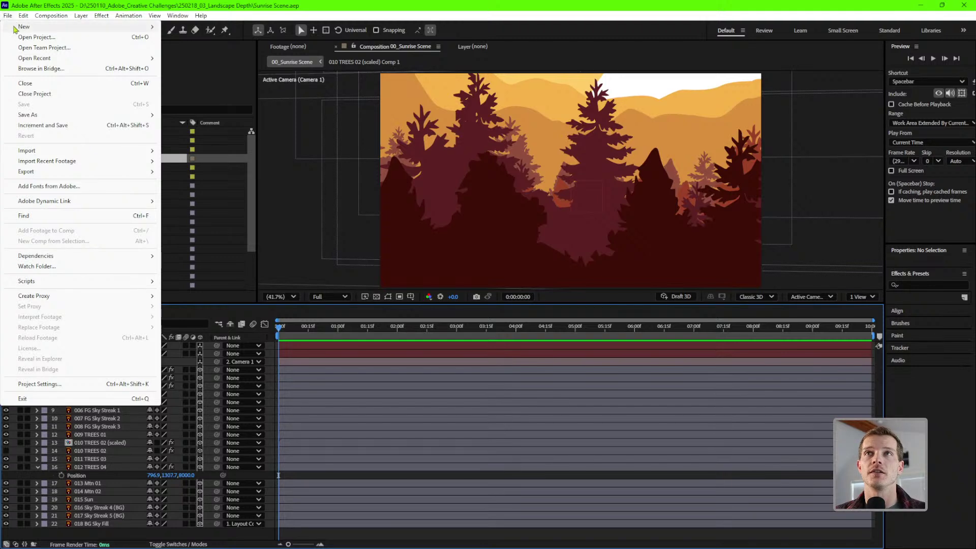
mouse_move(16, 29)
click(212, 28)
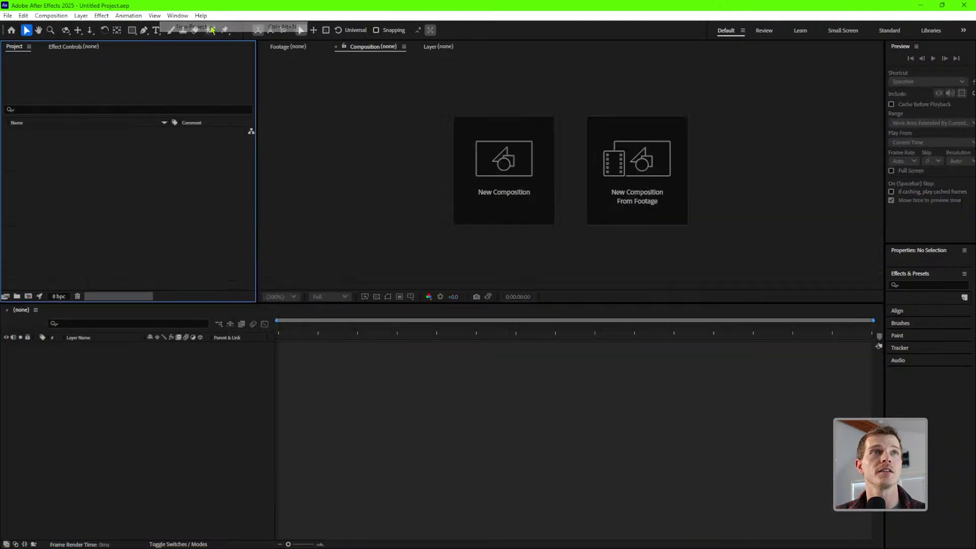
click(73, 165)
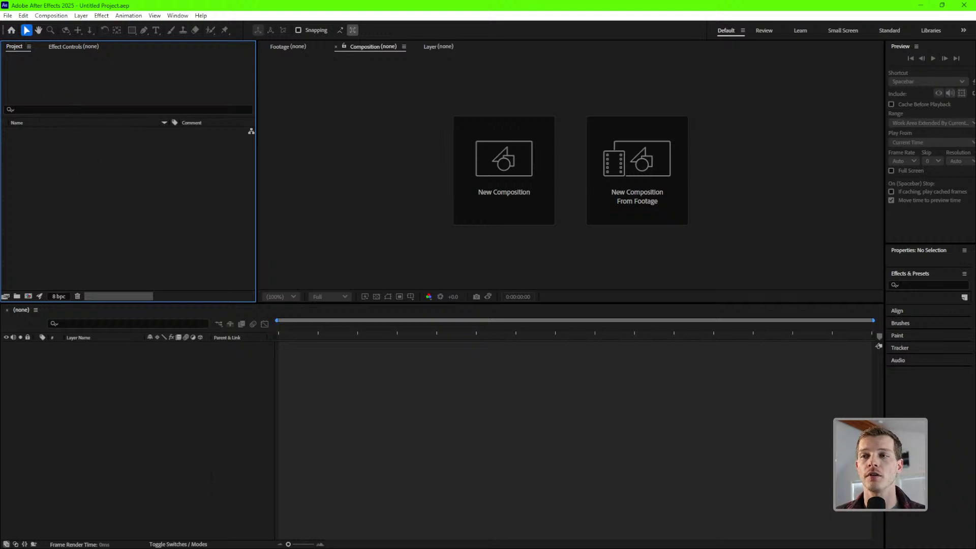
Bring Sunrise Landscape.ai from the ASSETS folder in File Explorer into the empty After Effects project.
click(227, 545)
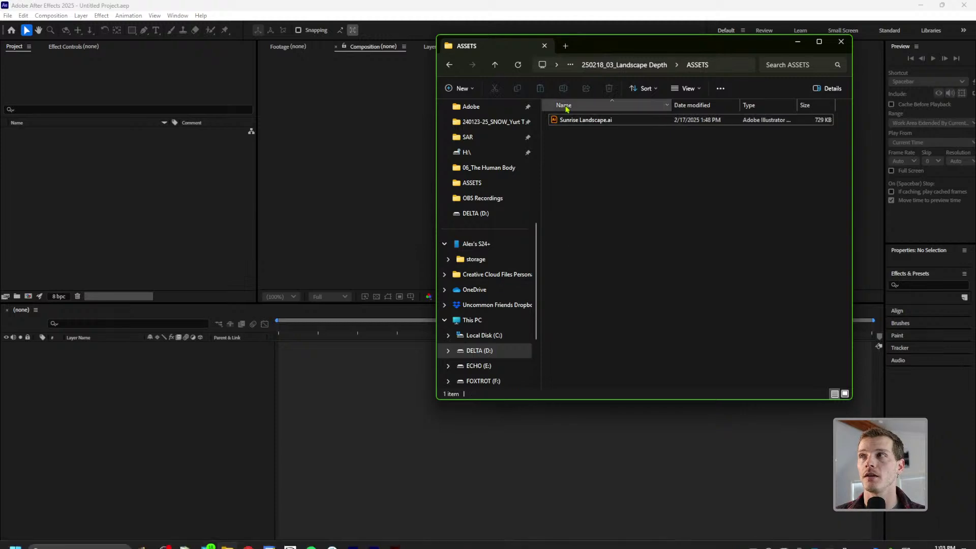
click(587, 121)
drag(617, 124, 157, 196)
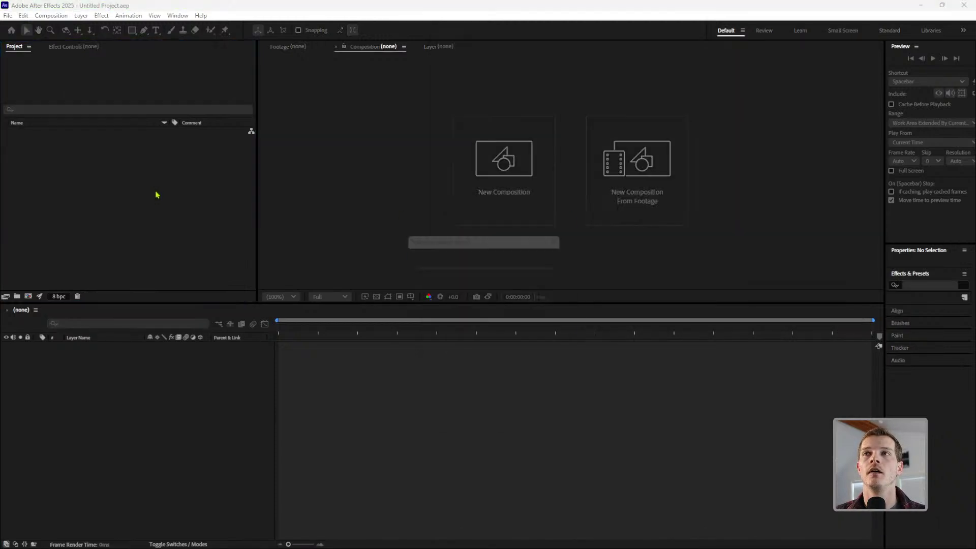
drag(464, 226, 376, 202)
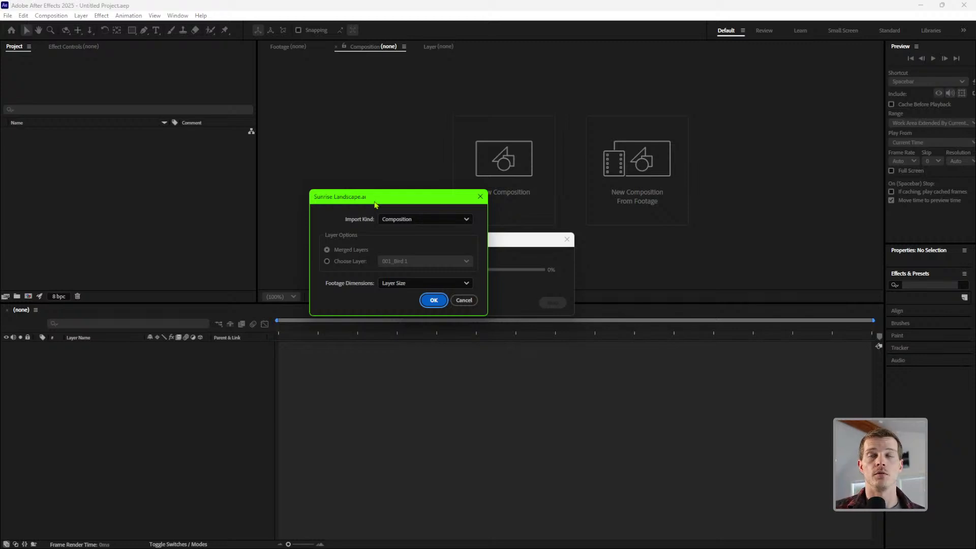
drag(375, 202, 338, 185)
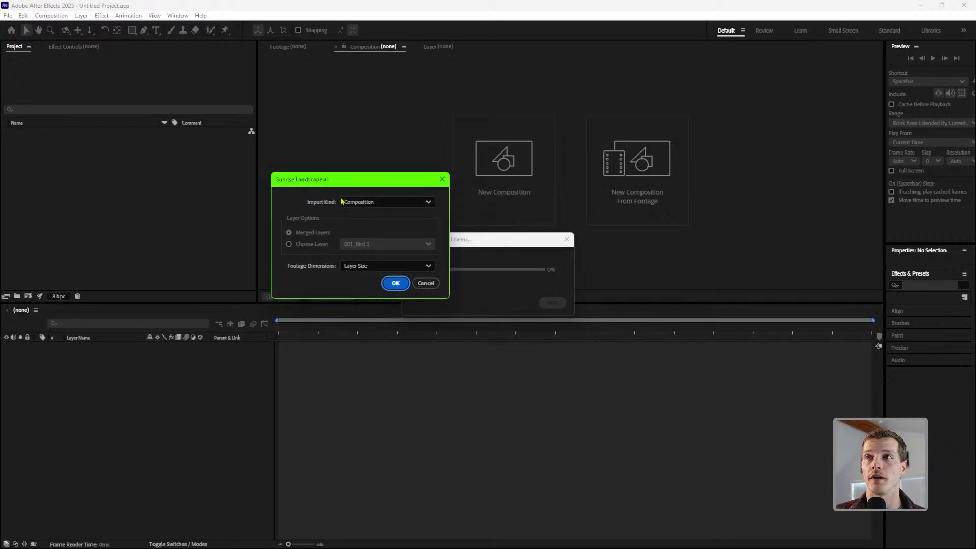
Import the Illustrator file with import kind Composition and footage dimensions Layer Size.
click(369, 206)
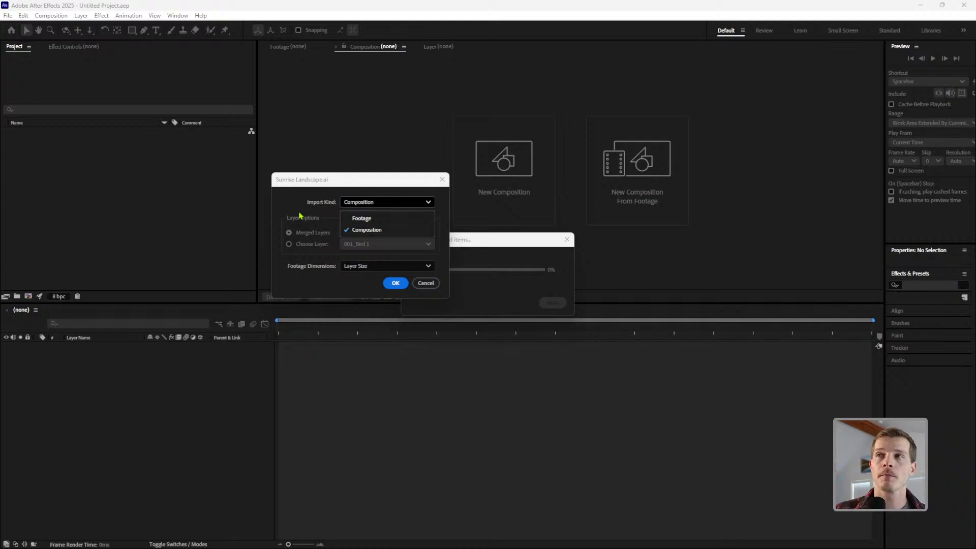
click(372, 231)
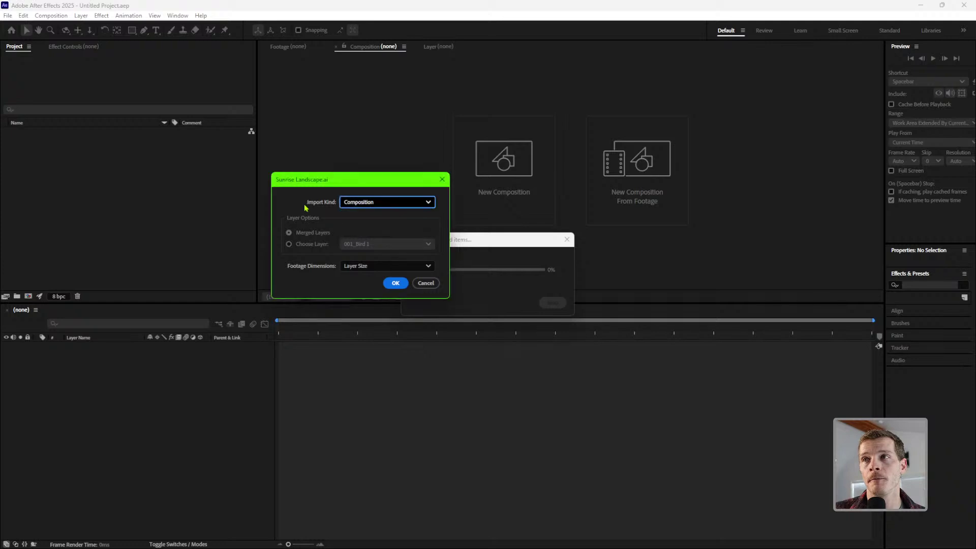
click(384, 267)
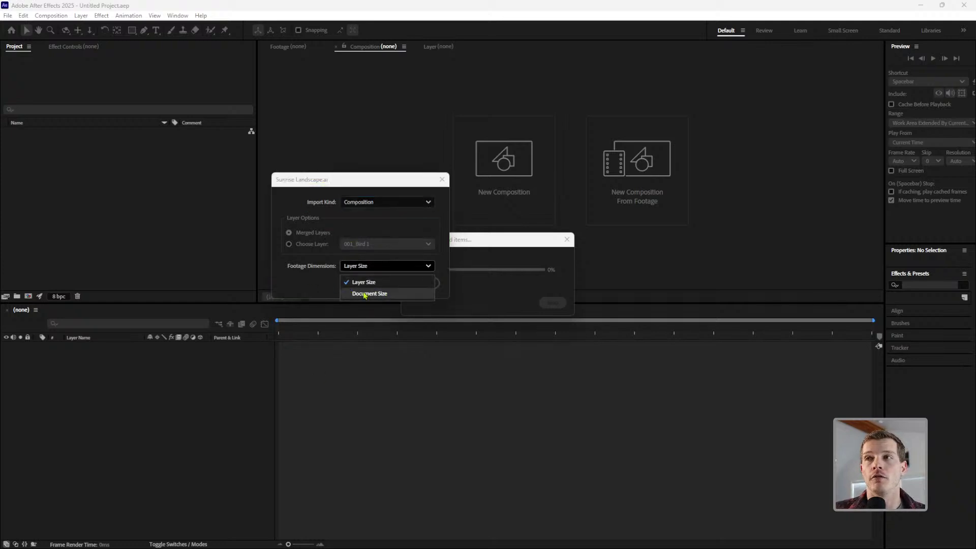
click(393, 282)
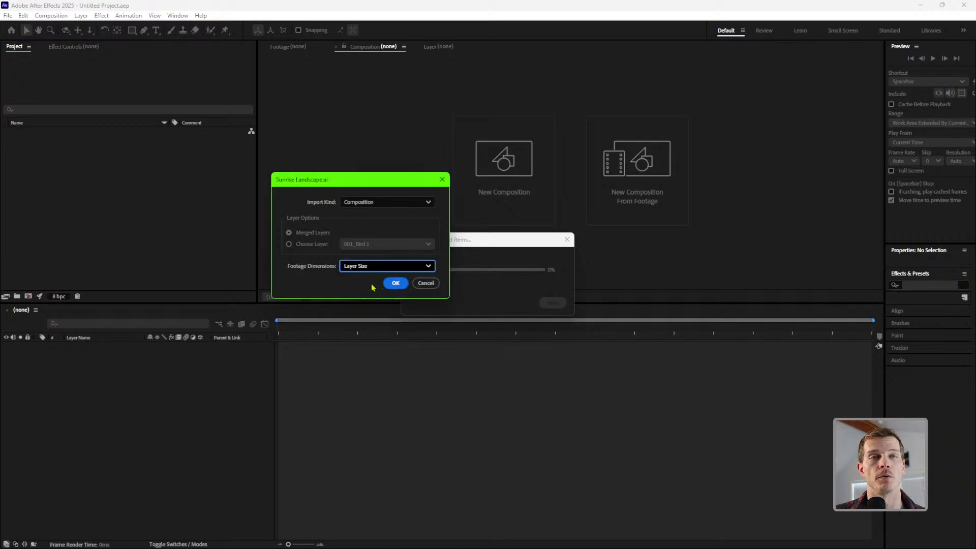
click(395, 282)
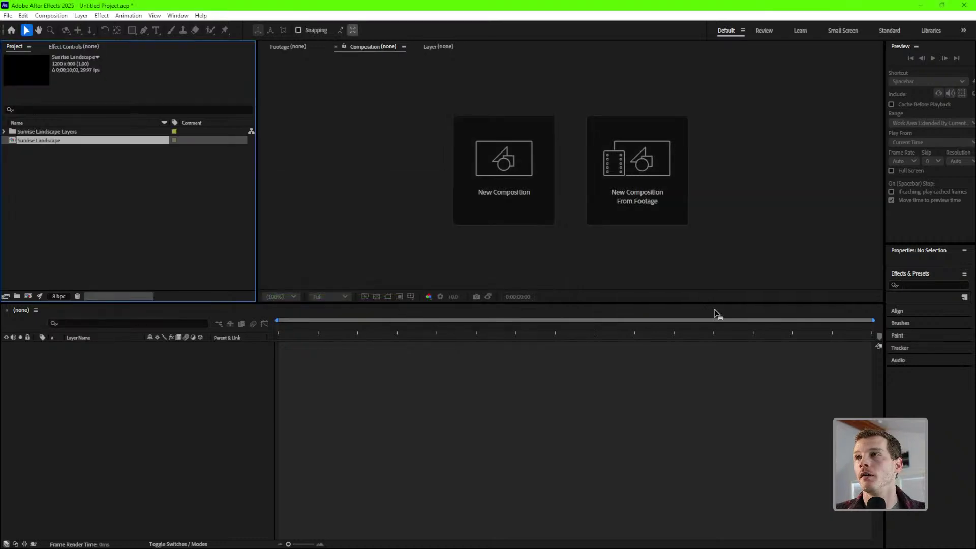
Check the imported Sunrise Landscape Layers folder and open the Sunrise Landscape composition, shown at 50% from its first frame.
click(145, 222)
click(47, 142)
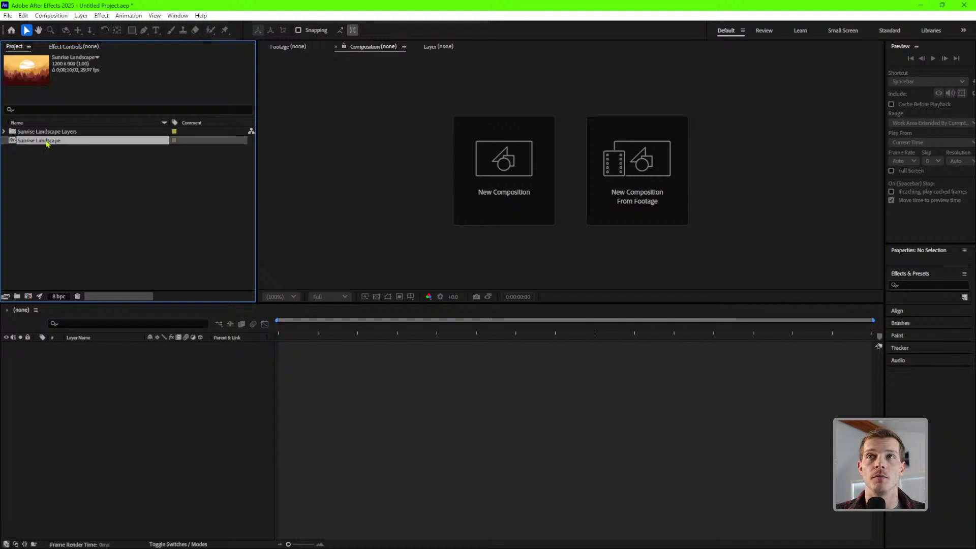
click(5, 132)
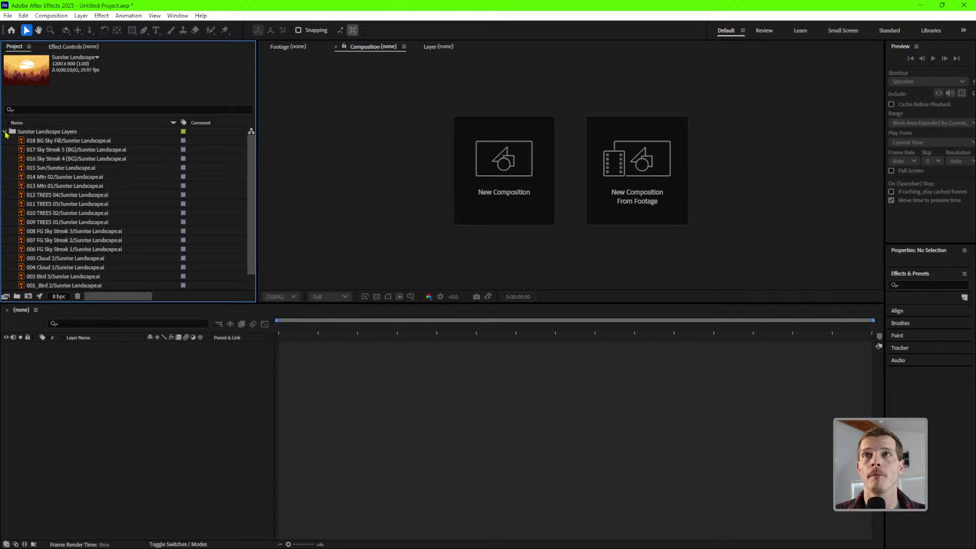
click(5, 131)
double_click(40, 141)
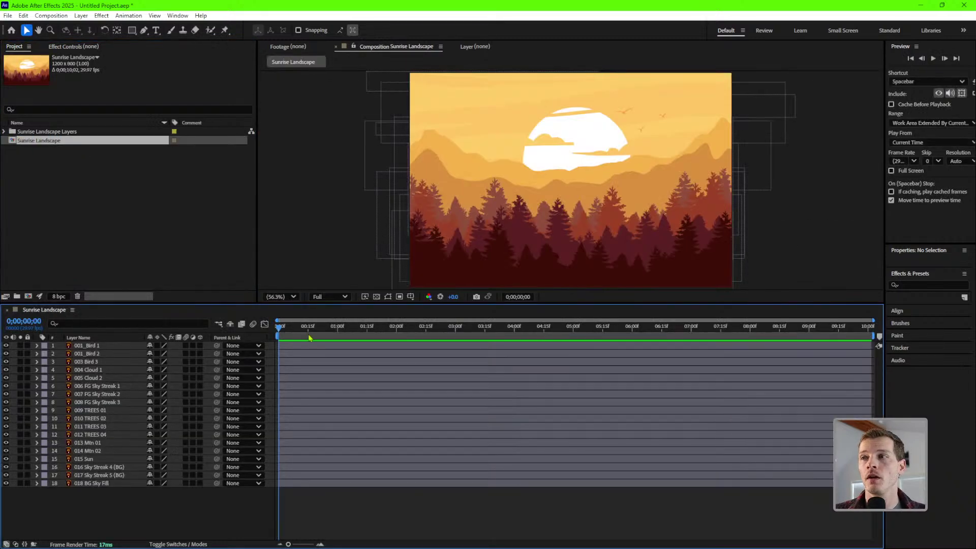
drag(325, 328, 276, 329)
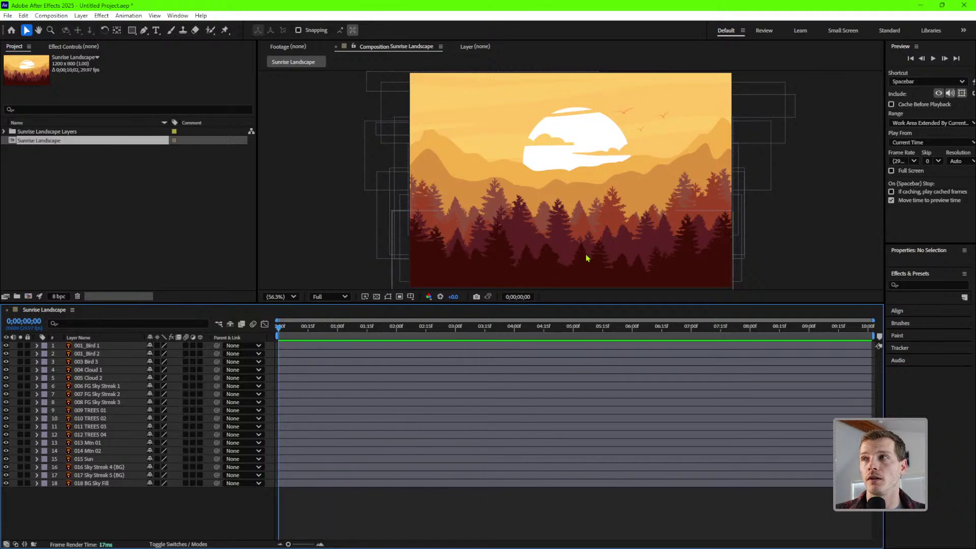
key(comma)
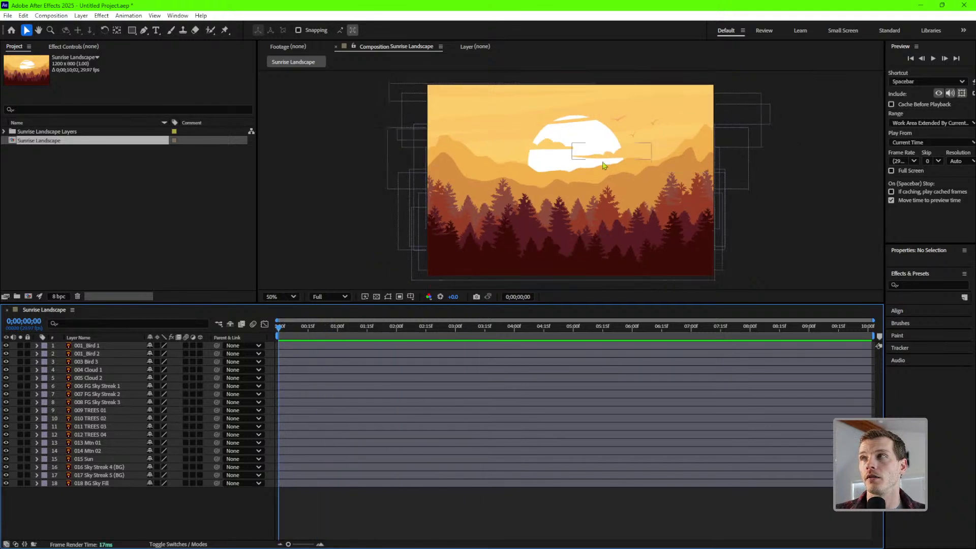
Step through the timeline layers from 001_Bird 1 down to the sky streaks to identify each artwork element in the composition.
click(93, 346)
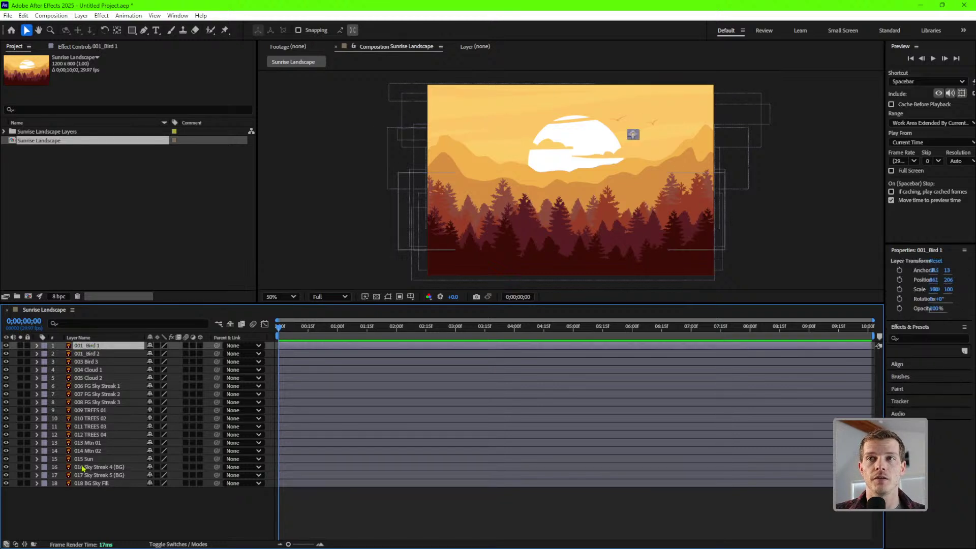
key(ctrl+Down)
key(ctrl+Down)
key(ctrl+Down)
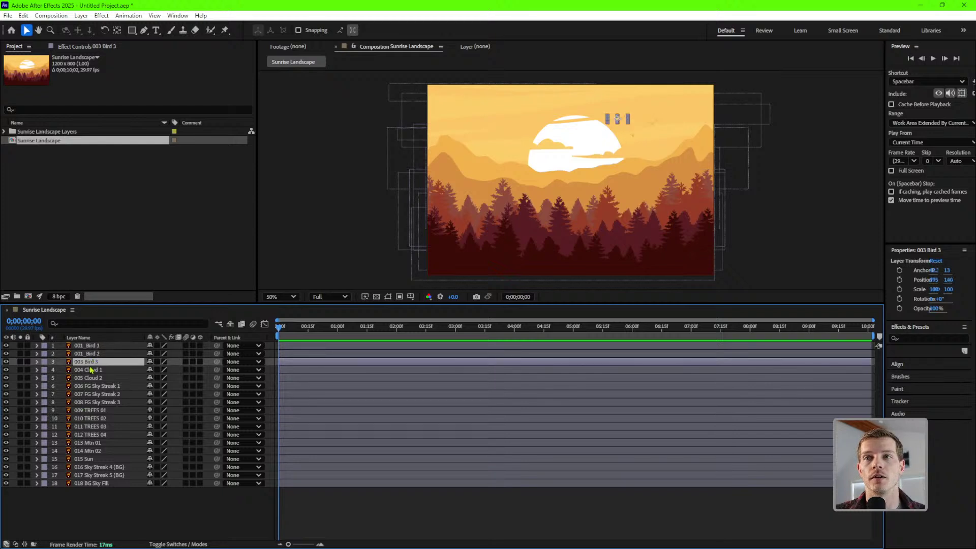
key(ctrl+Down)
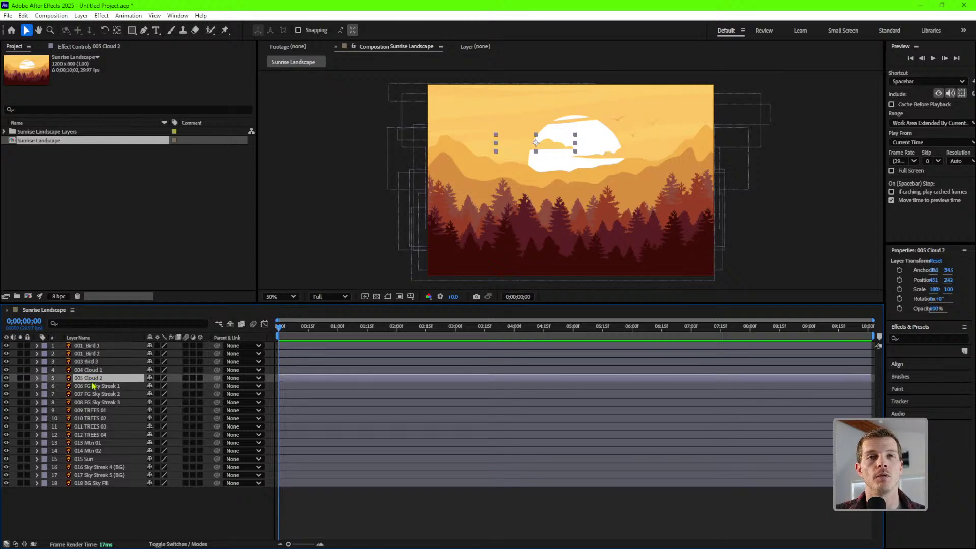
click(90, 419)
click(89, 474)
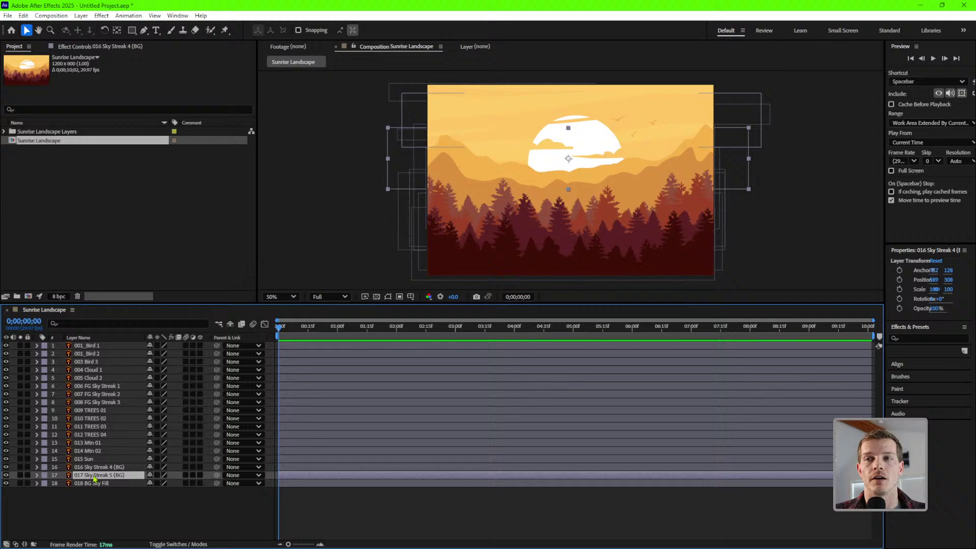
Turn 3D on for all 18 selected layers at once and back off, leaving nothing selected.
click(86, 345)
shift+click(106, 484)
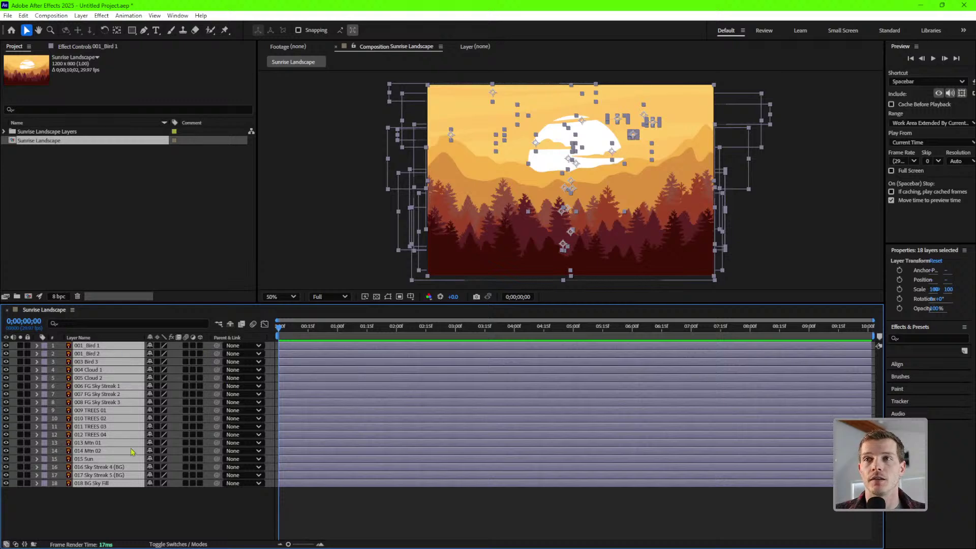
click(200, 350)
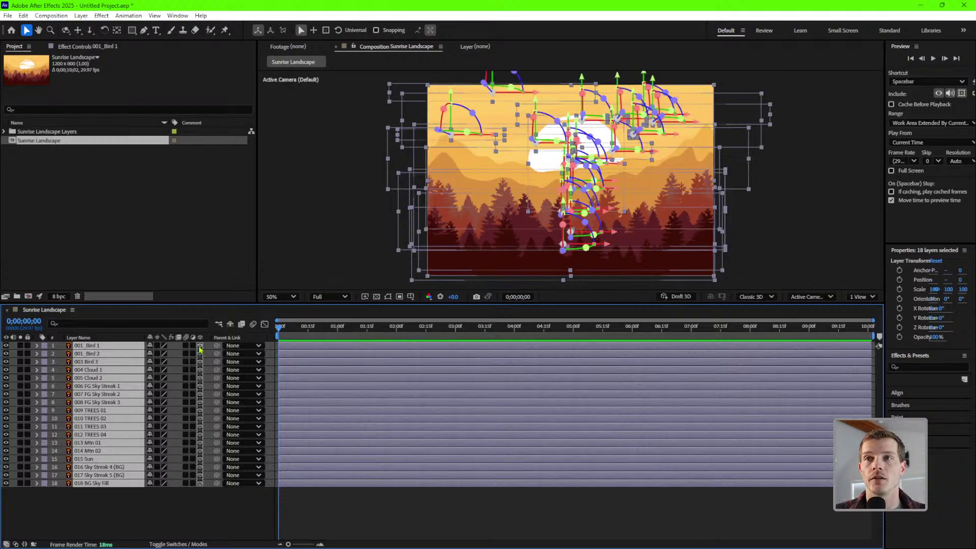
click(200, 348)
click(112, 496)
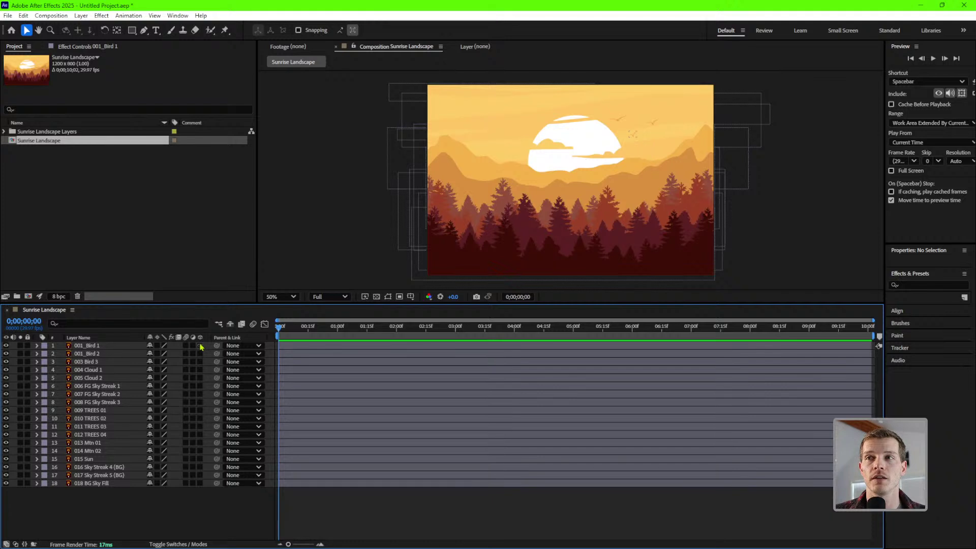
Make every layer from 001_Bird 1 through 018 BG Sky Fill a 3D layer.
click(200, 345)
drag(203, 385, 199, 483)
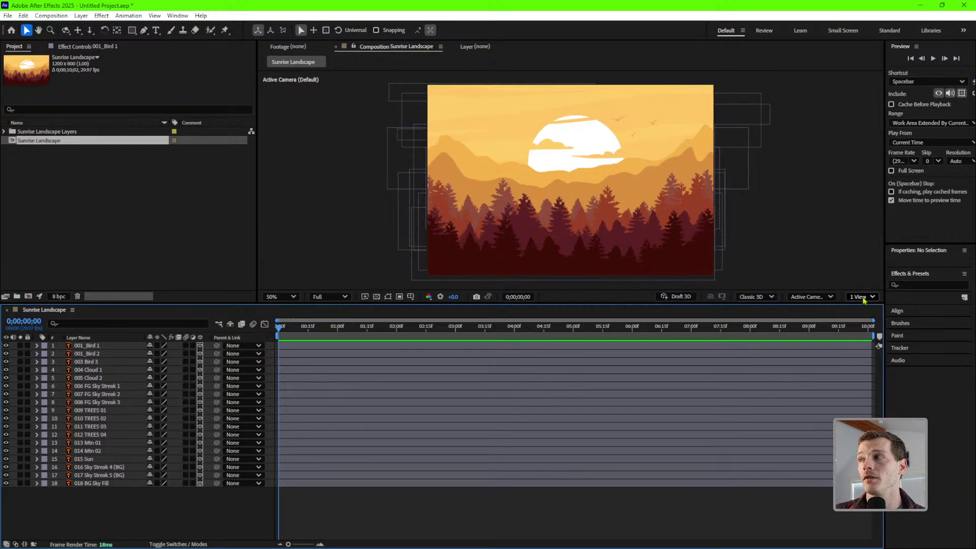
Show the composition in 2 Views, with Top at 6.25% magnification beside Active Camera.
click(868, 300)
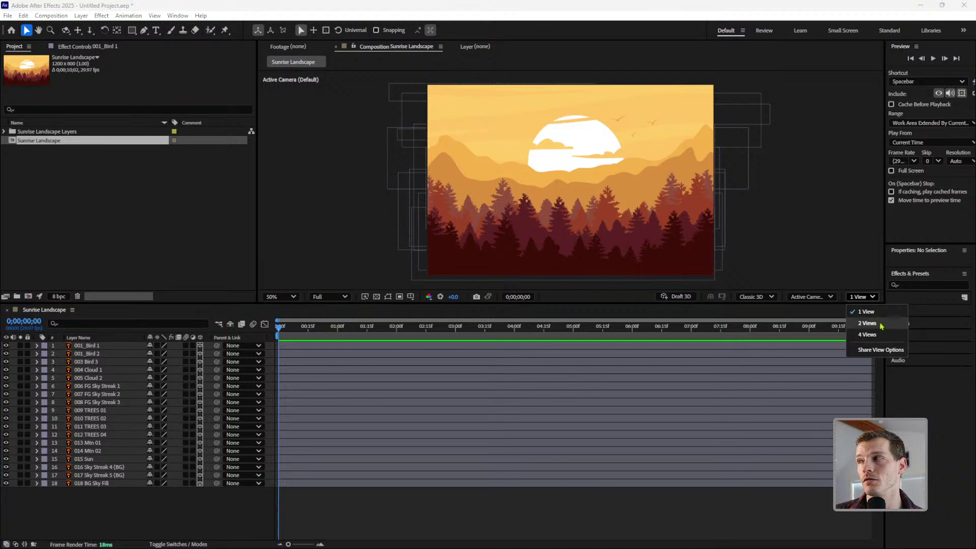
click(868, 324)
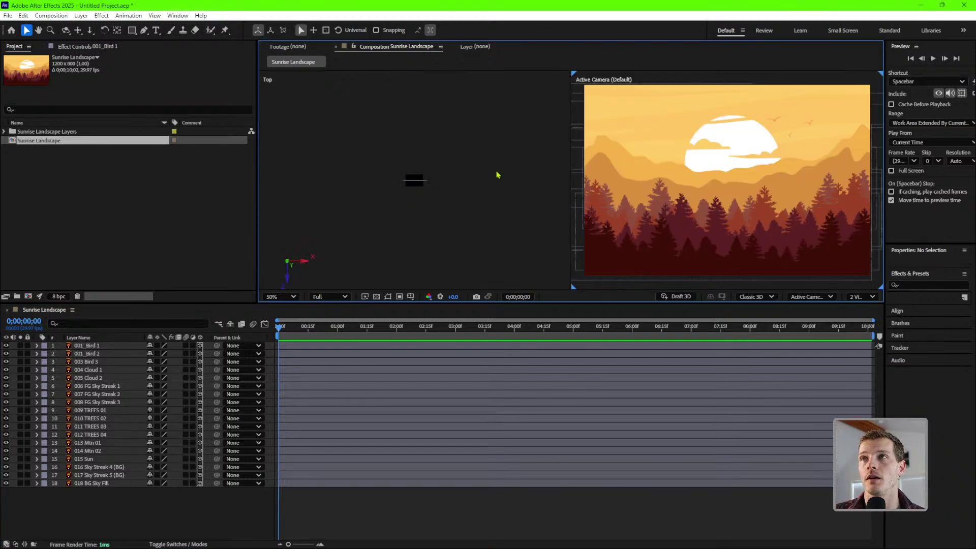
click(488, 151)
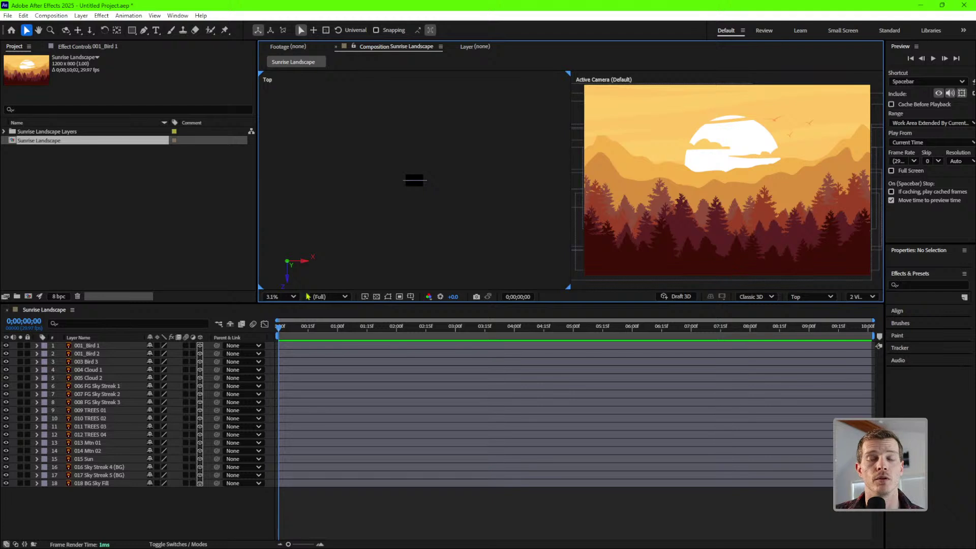
click(814, 296)
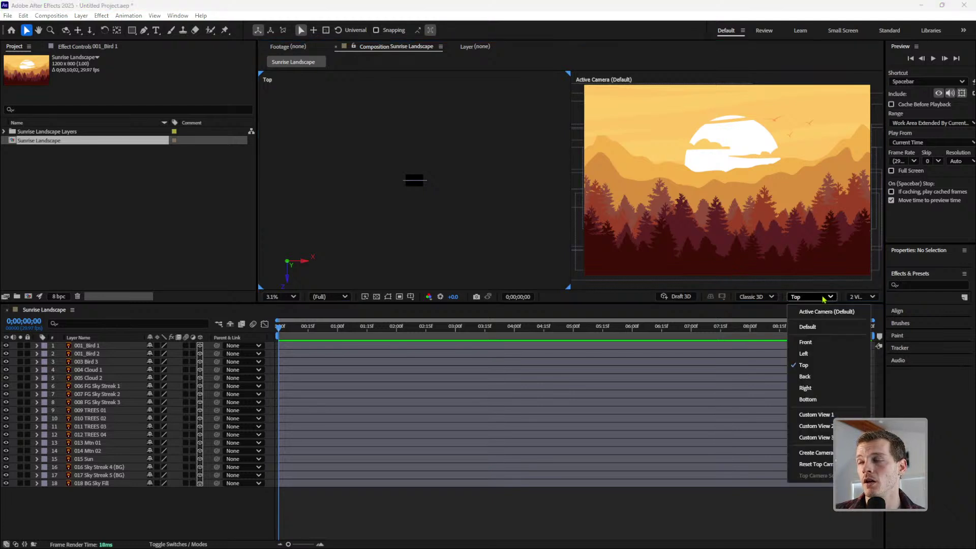
click(834, 368)
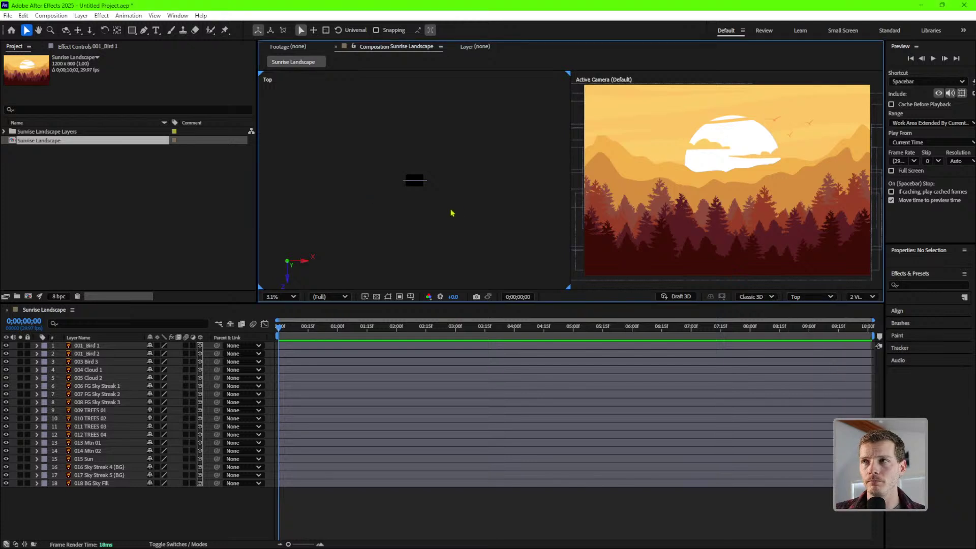
scroll(436, 184, up, 1)
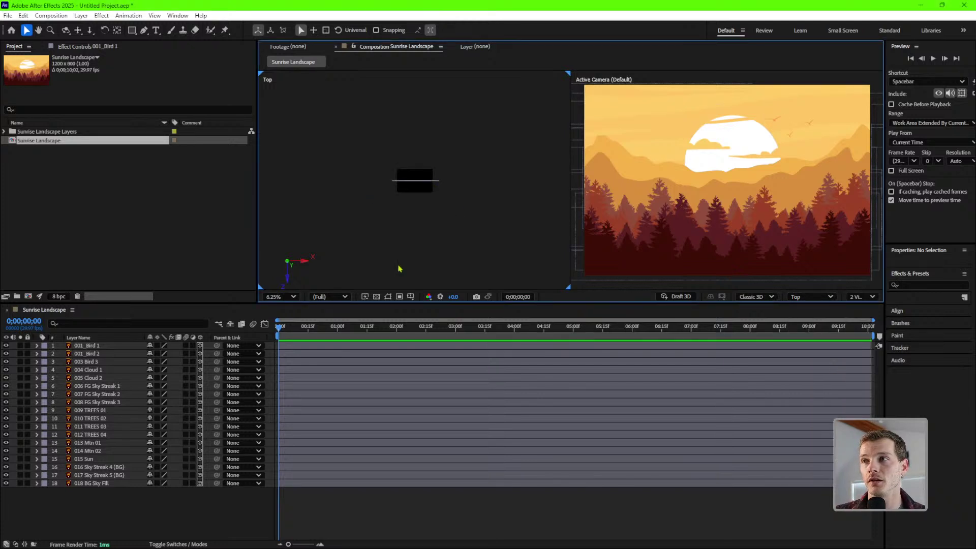
click(361, 370)
click(347, 427)
Reveal the Position values of 001_Bird 1 and 001_Bird 2 to check their new Z coordinates.
click(91, 346)
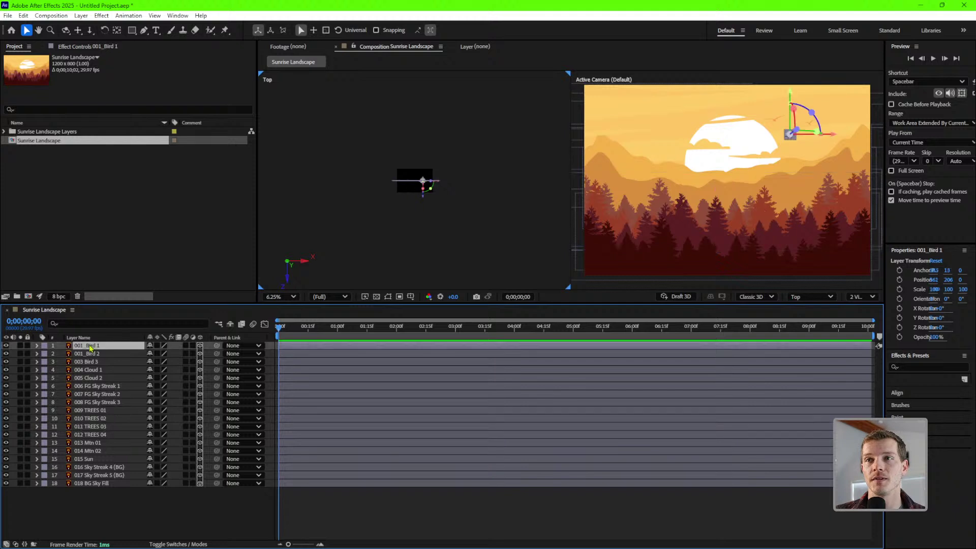
key(p)
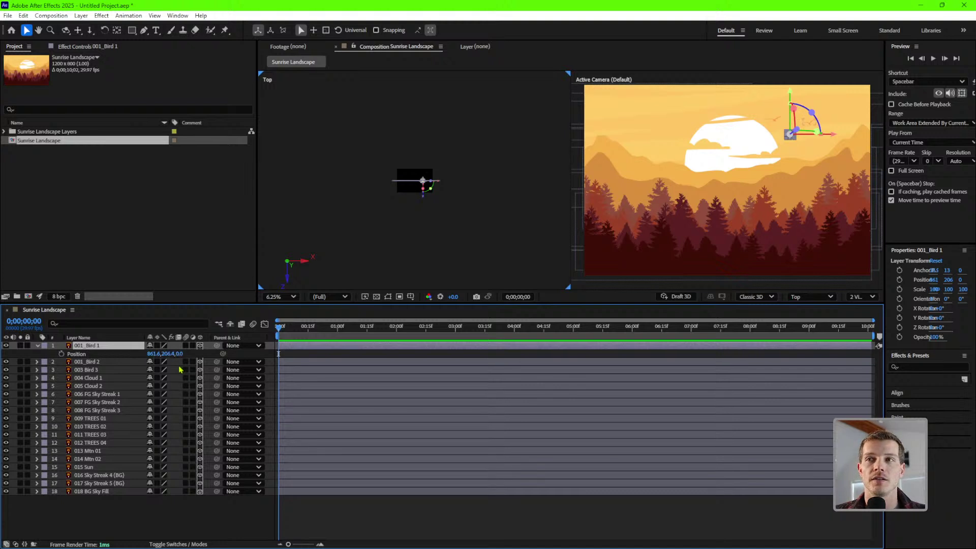
click(122, 361)
key(p)
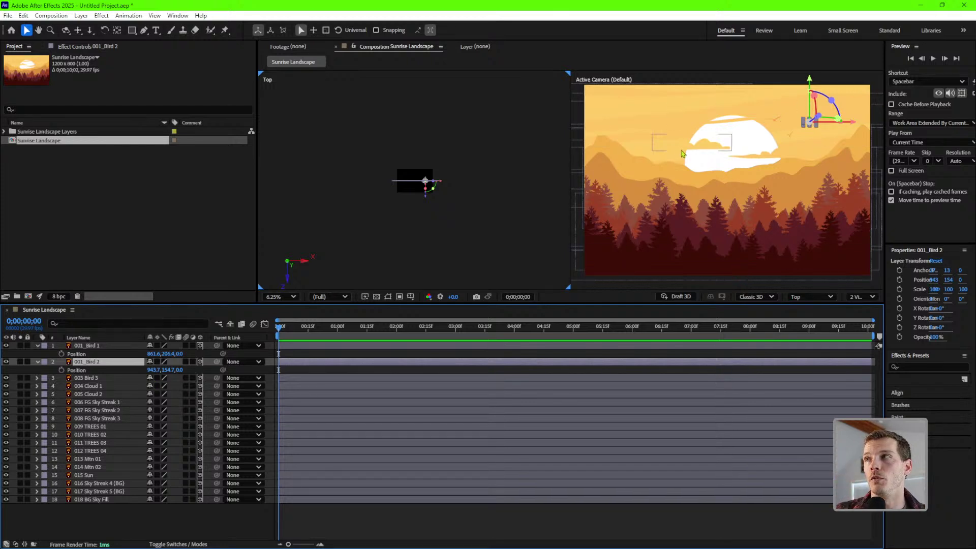
Reveal the Position of 005 Cloud 2 and move it forward in depth to Z -113.
click(93, 389)
click(94, 396)
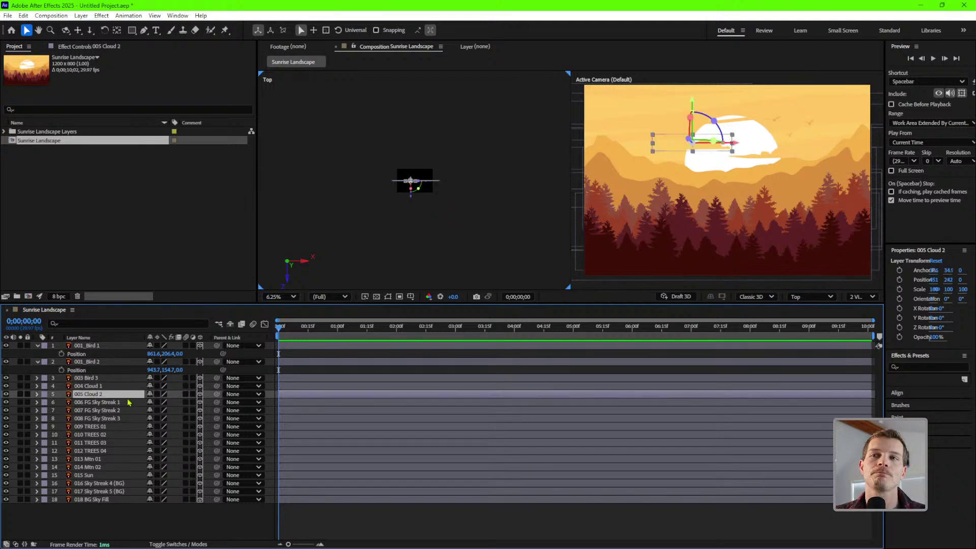
key(p)
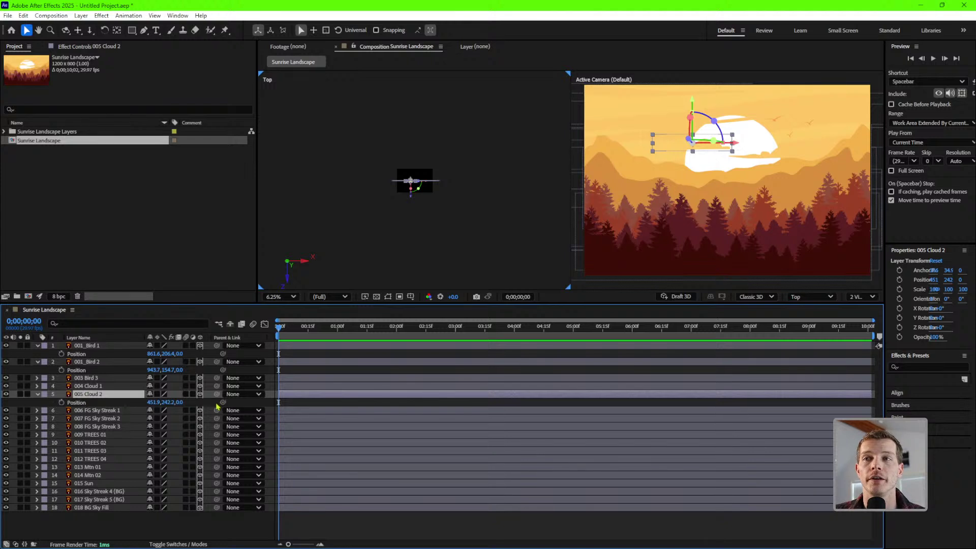
drag(179, 402, 244, 402)
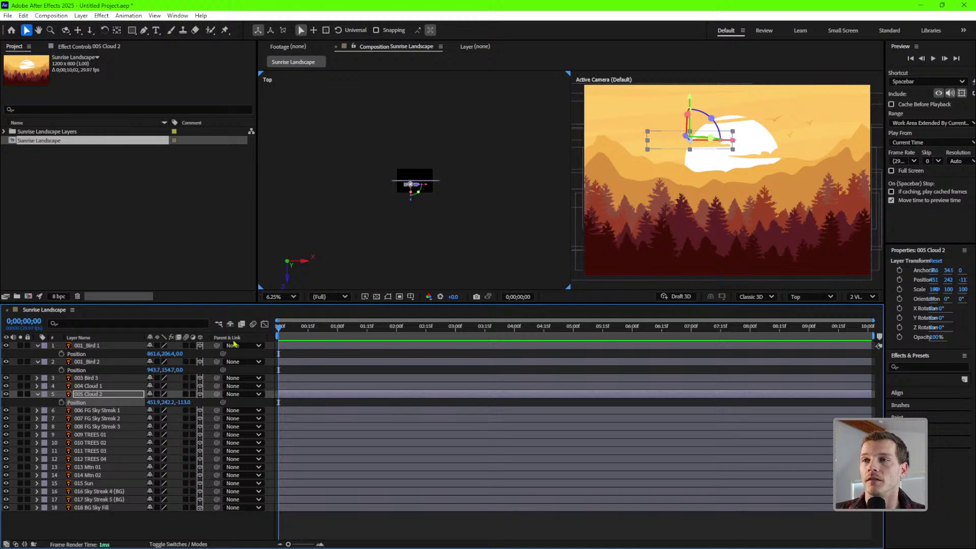
Return the composition to 1 View and set the Z position of 005 Cloud 2 to 0.
click(862, 296)
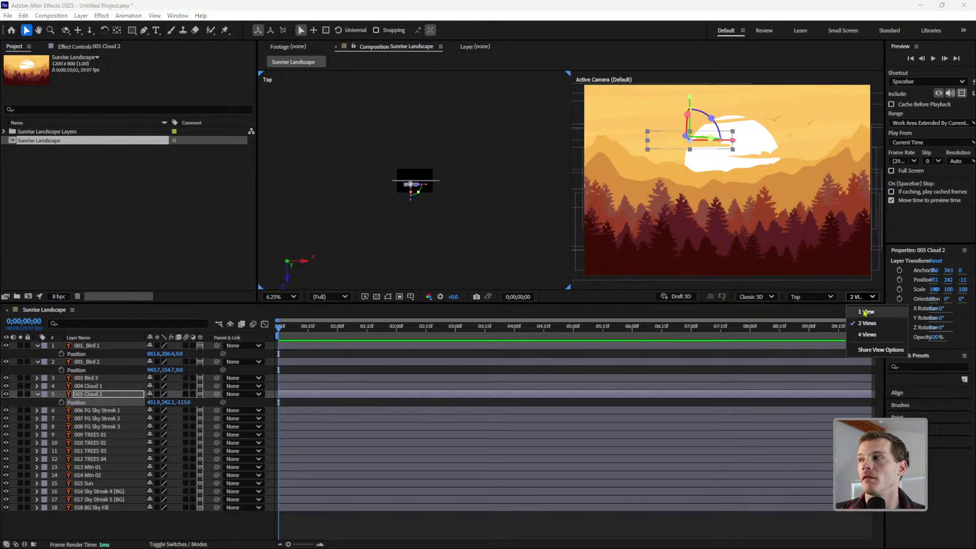
click(867, 311)
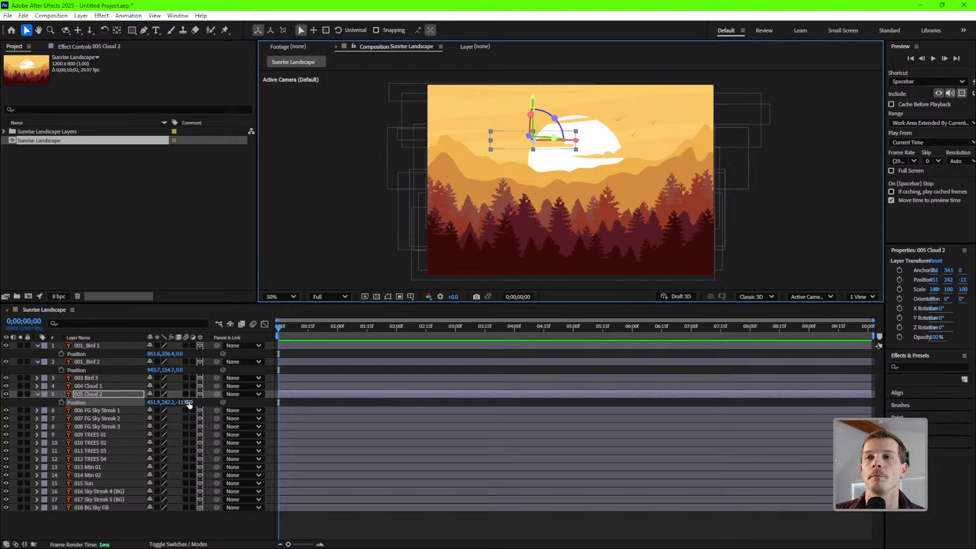
drag(184, 403, 208, 408)
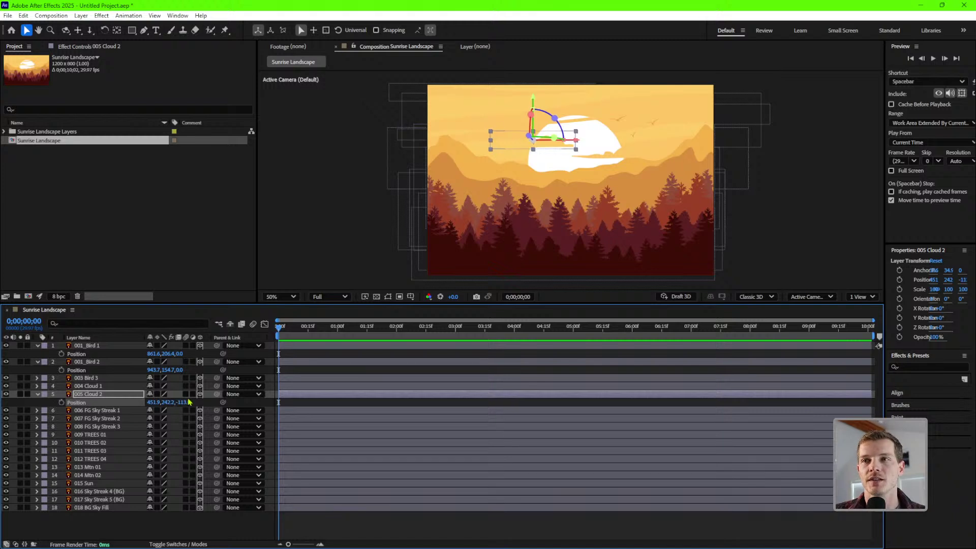
click(185, 403)
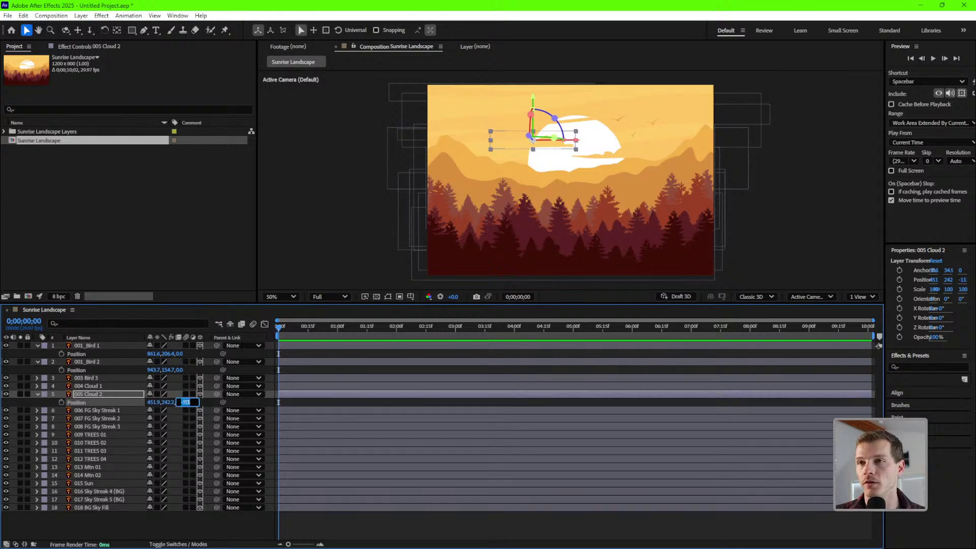
text(0)
key(Return)
Show the Anchor Point of all 18 layers, collapse every layer's properties and clear the selection.
key(ctrl+a)
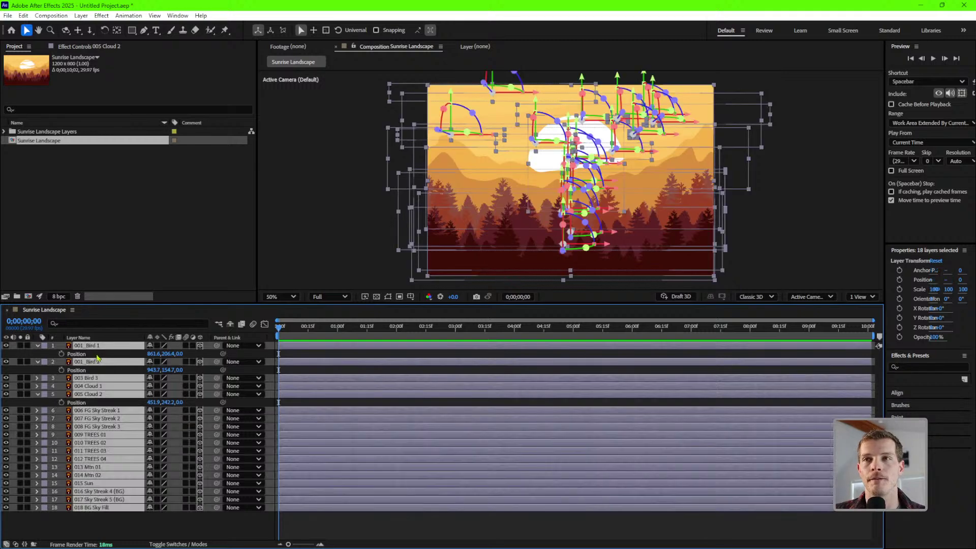
key(a)
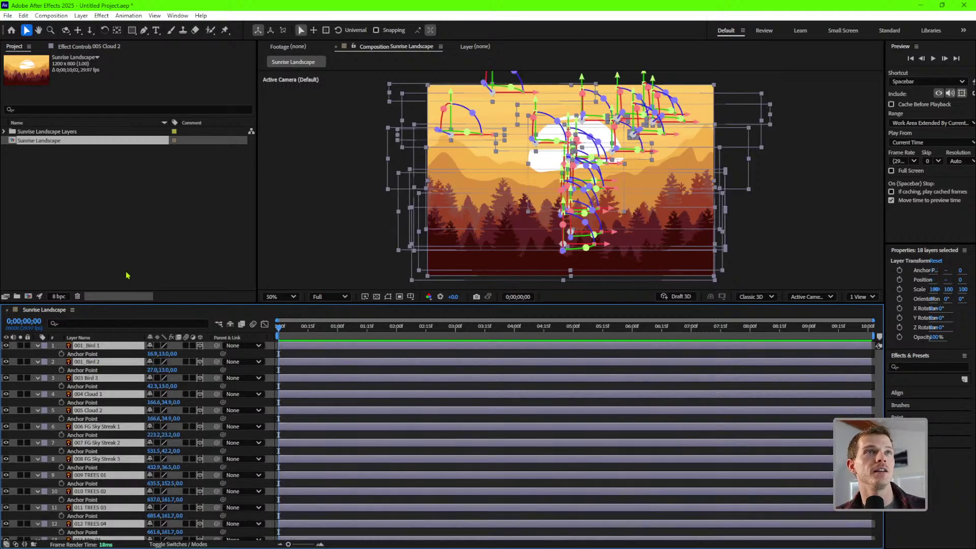
click(203, 247)
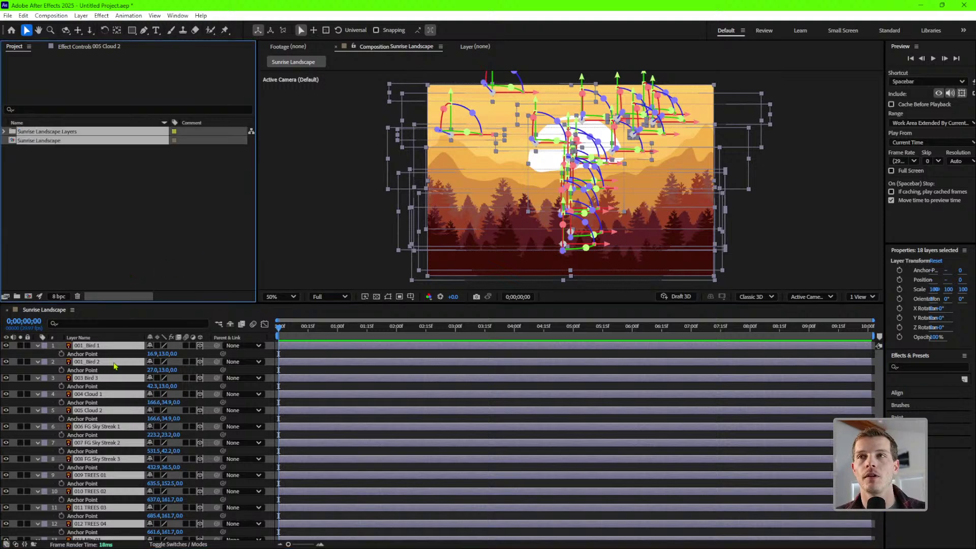
click(122, 347)
key(ctrl+a)
key(a)
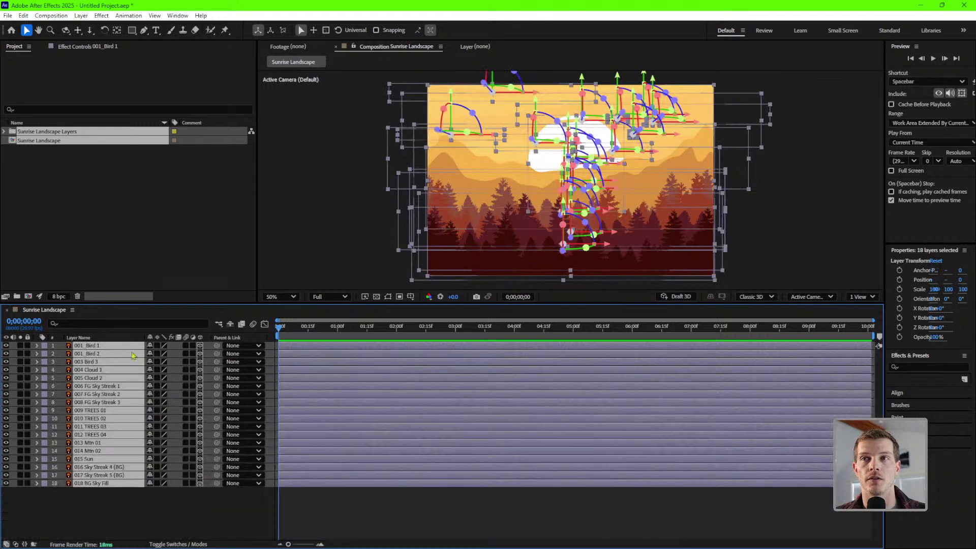
click(179, 513)
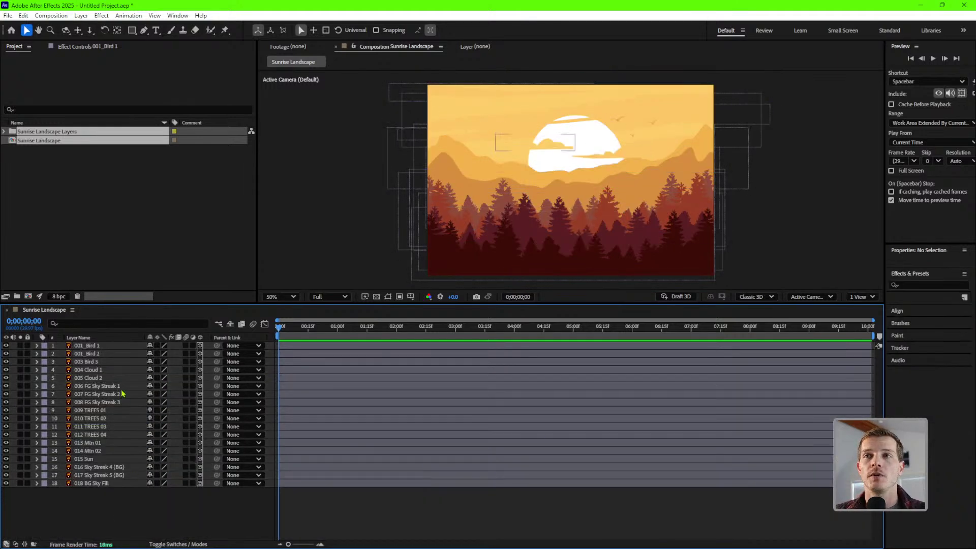
Add a two-node camera with a 120 mm focal length to the Sunrise Landscape composition.
right_click(98, 508)
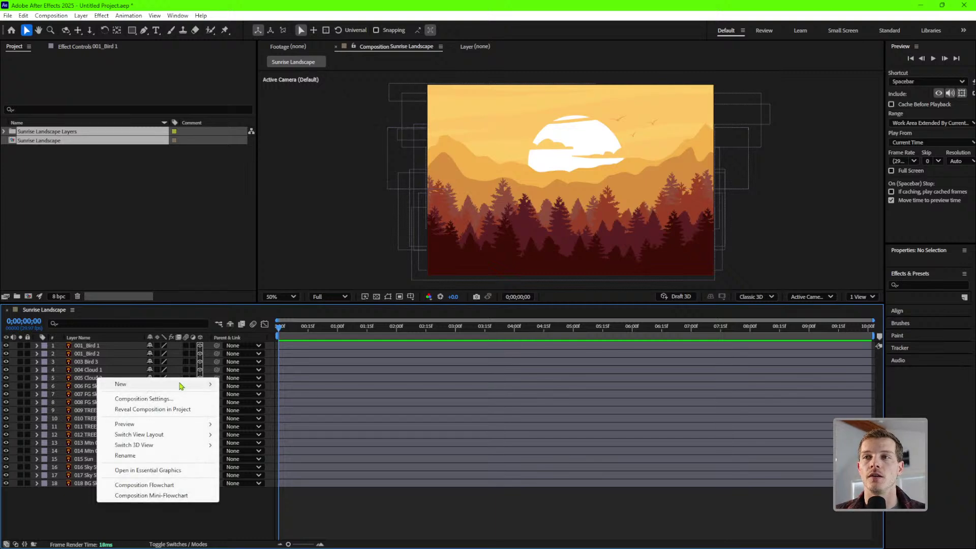
mouse_move(181, 384)
click(275, 430)
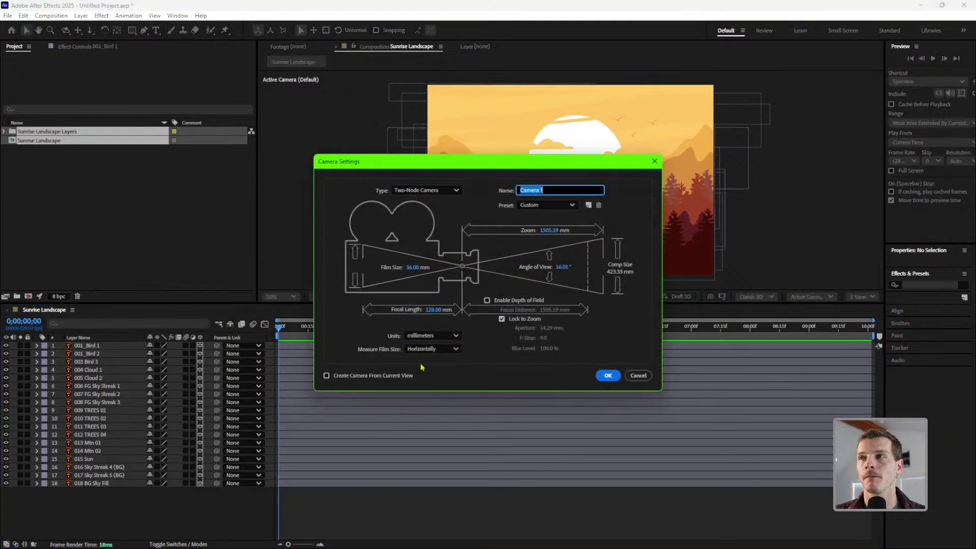
click(608, 376)
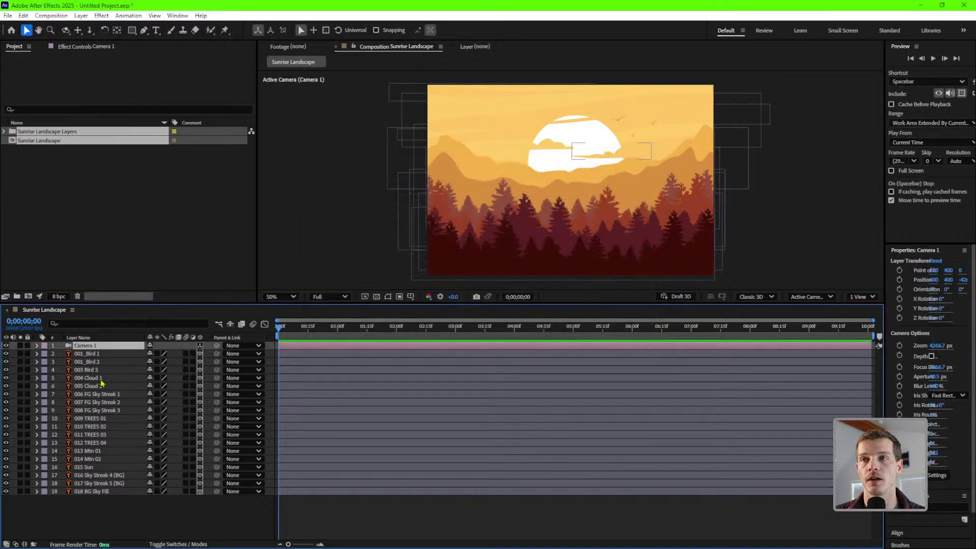
Display the composition in 2 Views, with the whole camera and the layers framed in the Top view.
click(868, 297)
click(866, 319)
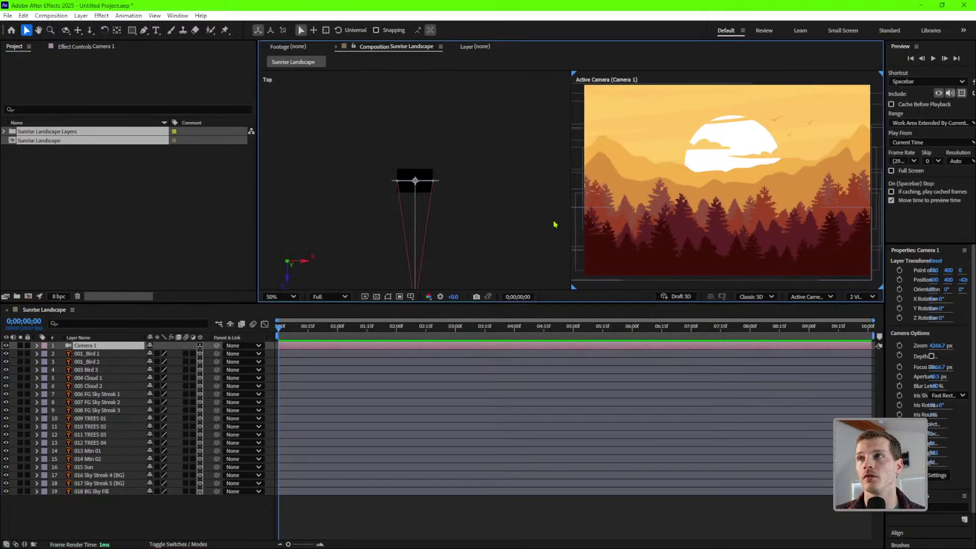
scroll(471, 203, down, 6)
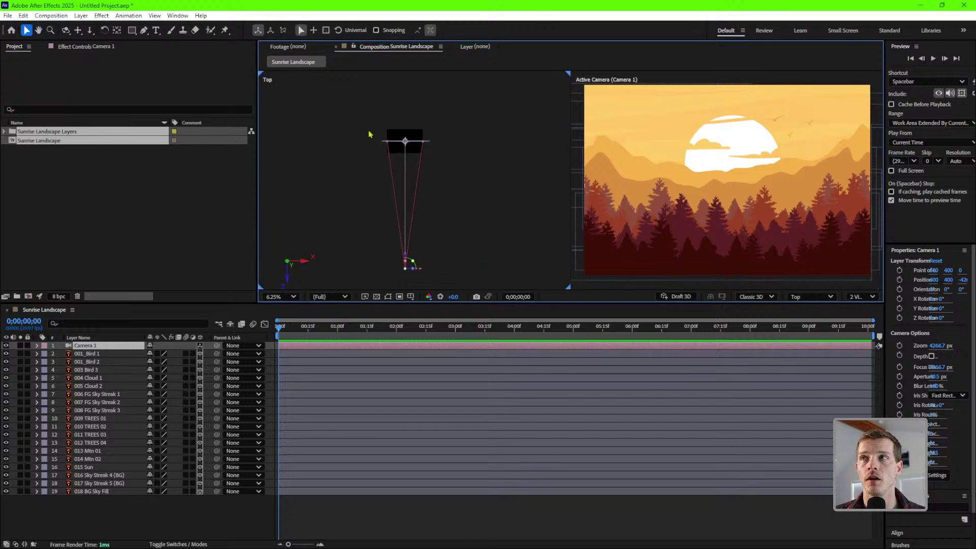
click(113, 532)
right_click(111, 508)
mouse_move(148, 390)
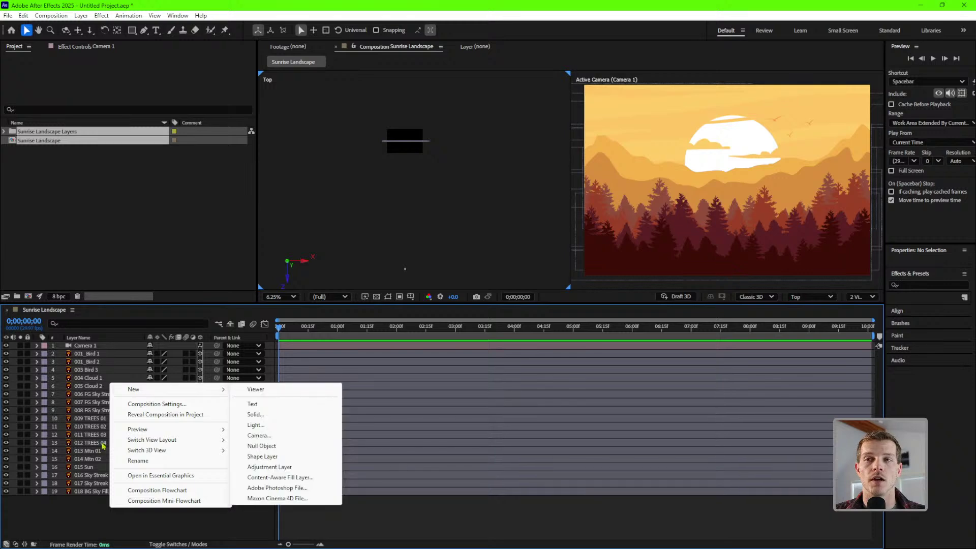
click(71, 514)
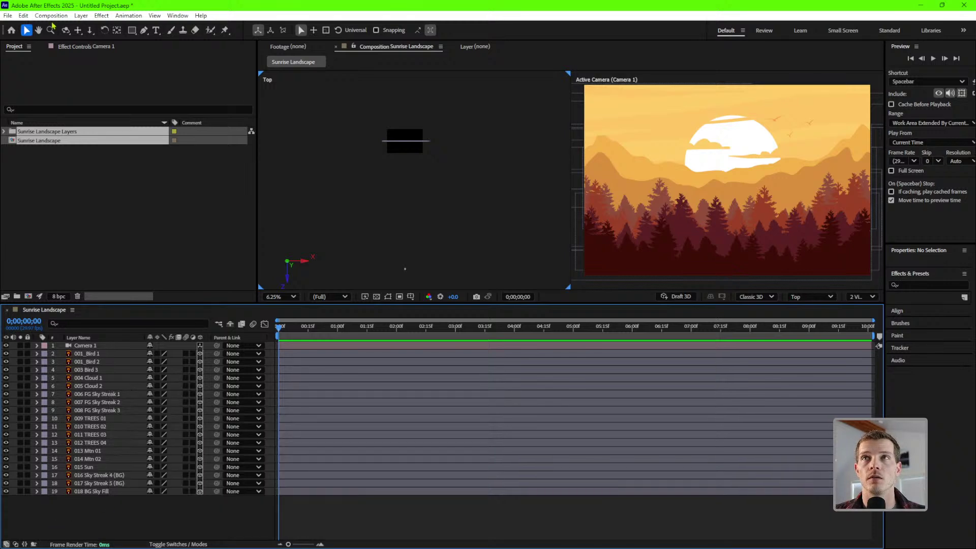
Add a new null object to the Sunrise Landscape composition.
click(79, 16)
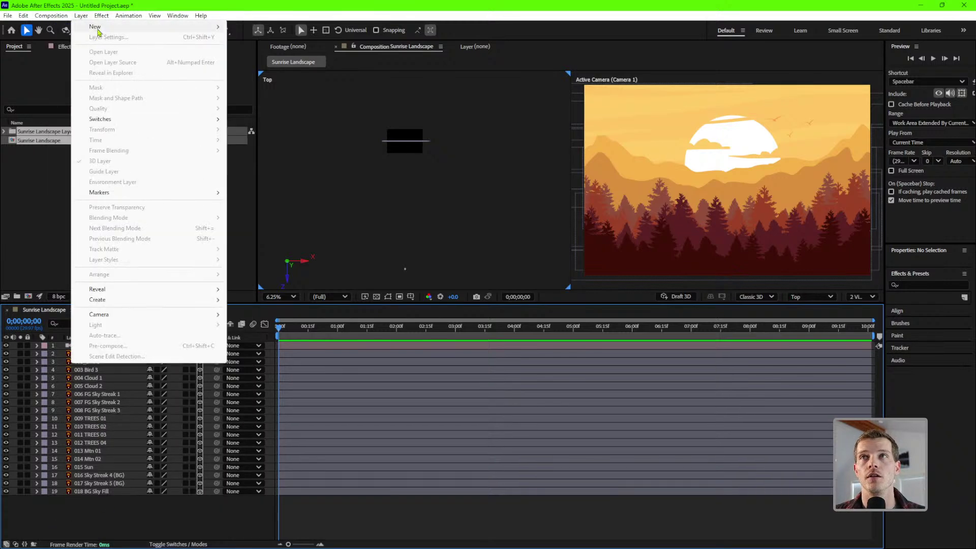
mouse_move(109, 28)
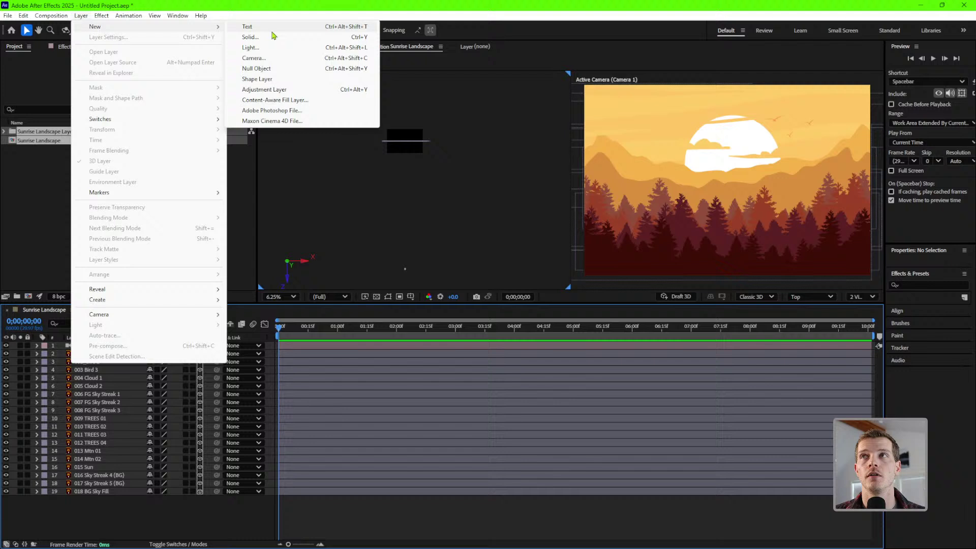
click(278, 69)
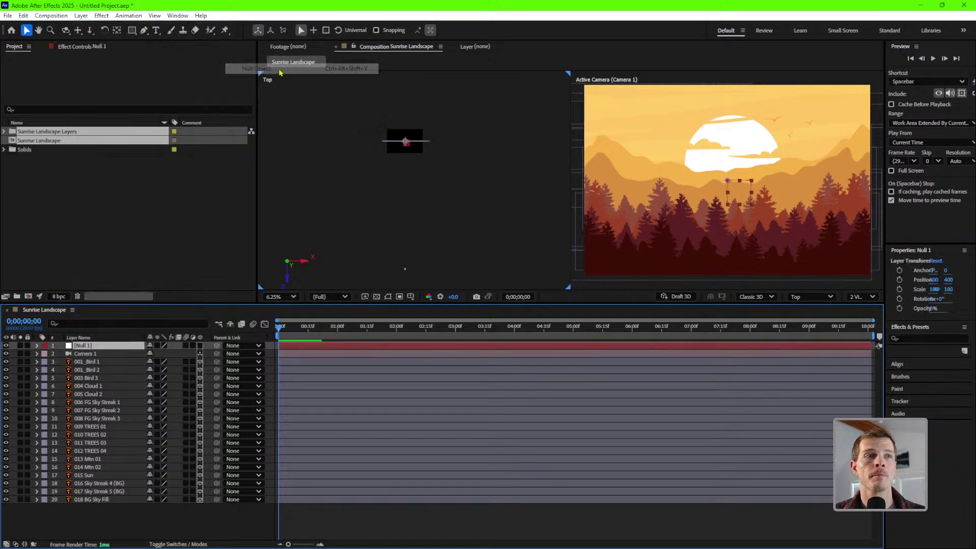
click(93, 353)
click(89, 337)
click(89, 338)
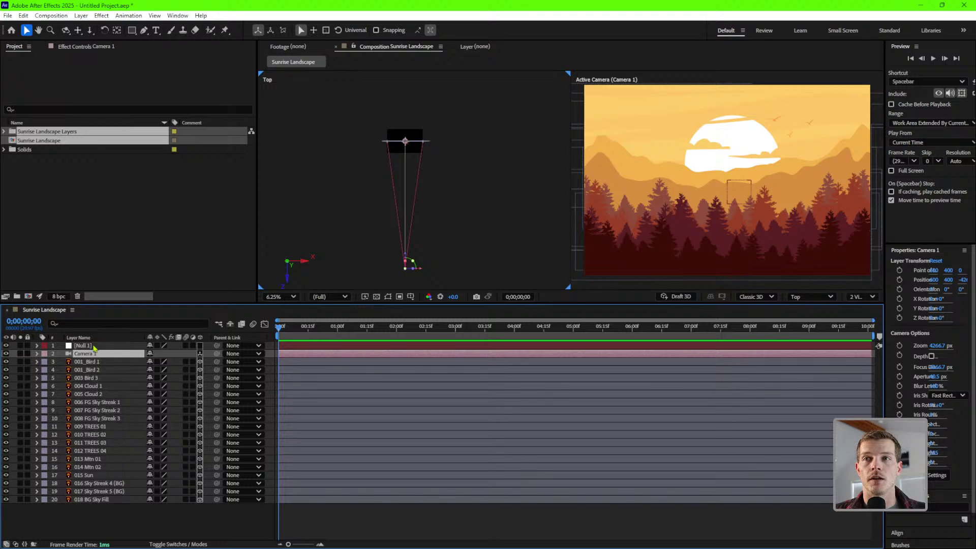
Rename the null object layer as Distribution Layer.
click(93, 347)
key(Return)
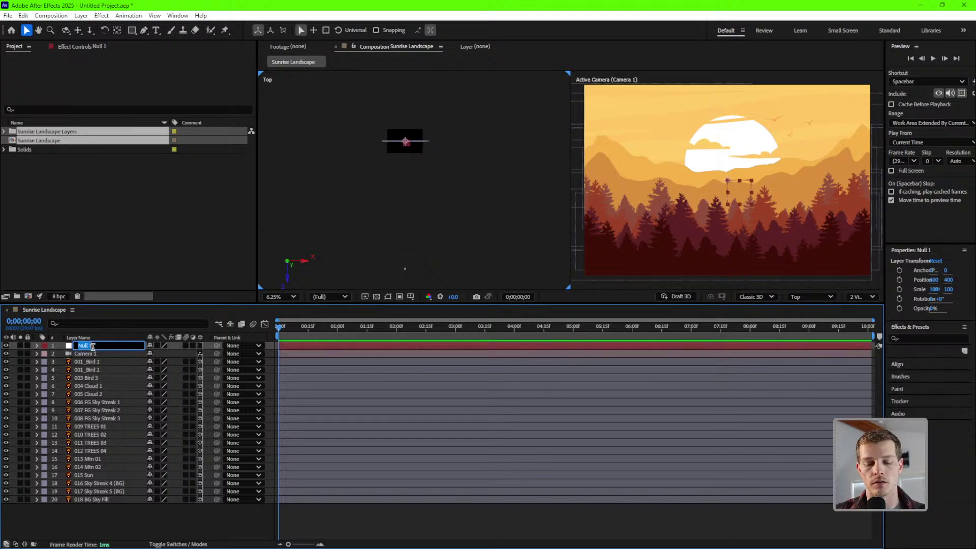
text(Distri)
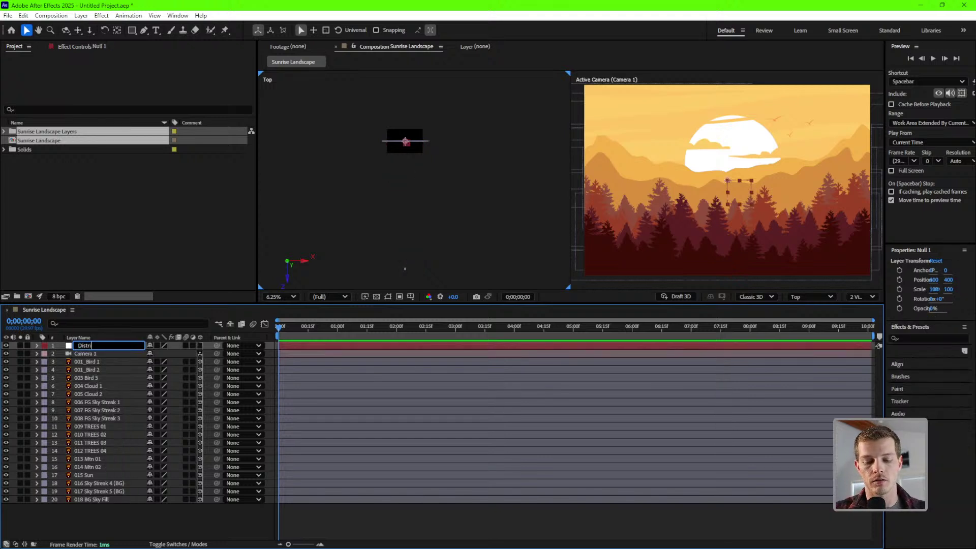
text(bution Layer)
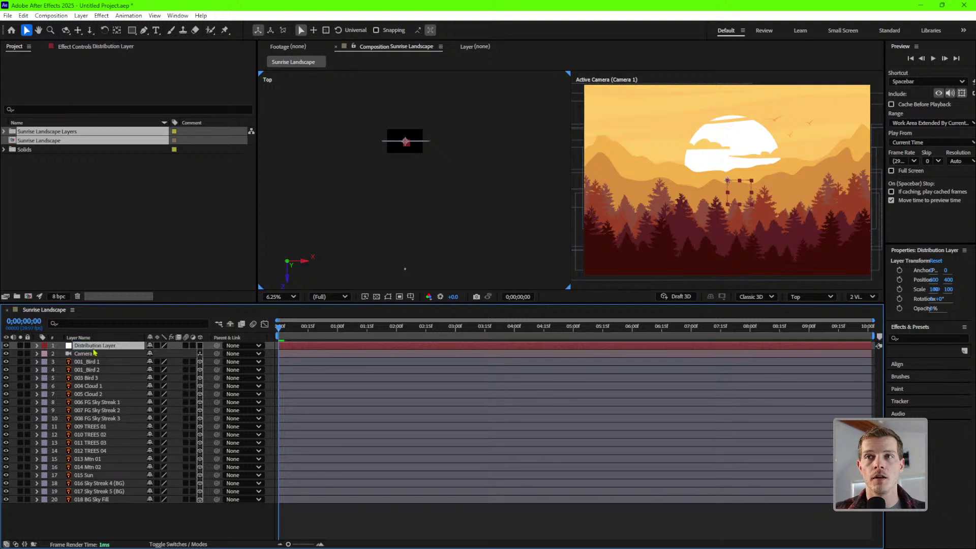
key(Return)
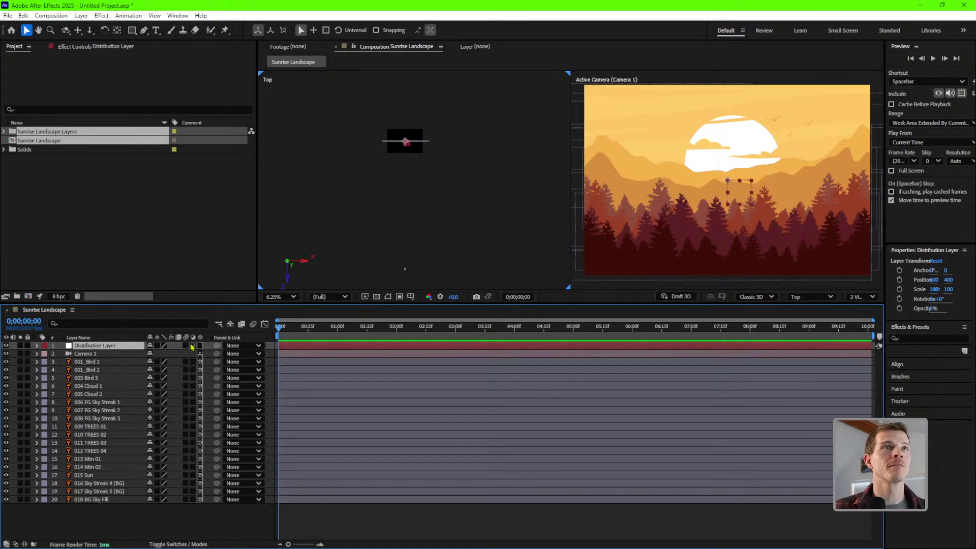
Show the Position of the Distribution Layer and Camera 1, and make the Distribution Layer a 3D layer.
click(121, 355)
click(122, 347)
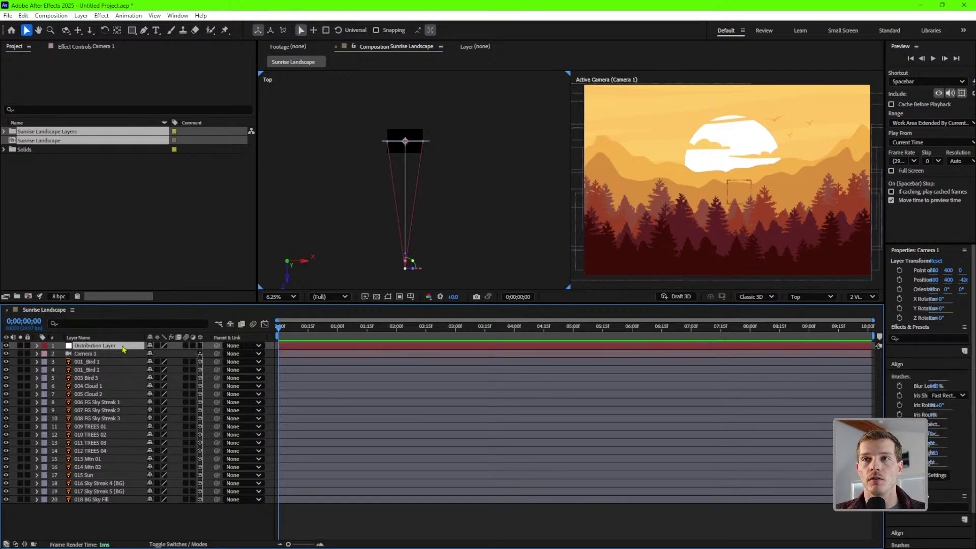
shift+click(120, 355)
key(p)
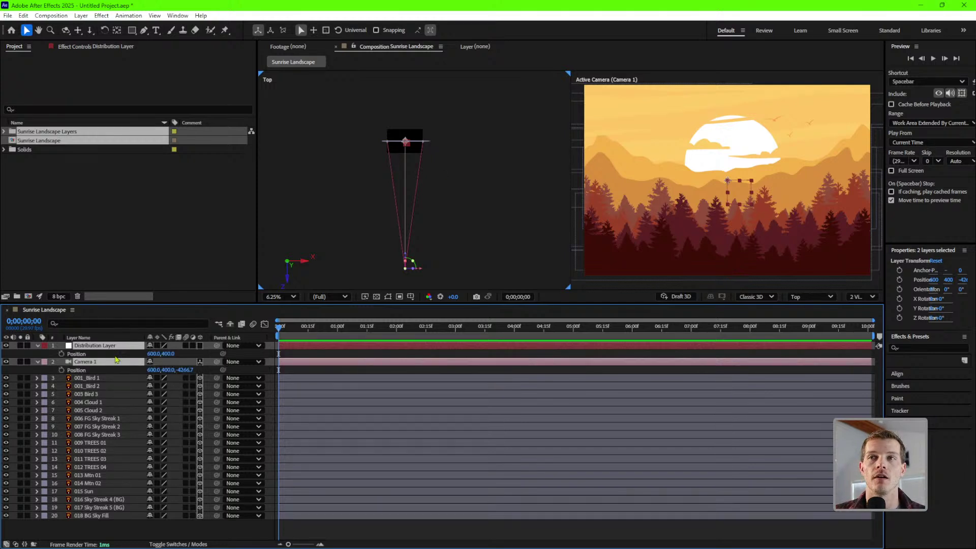
click(94, 360)
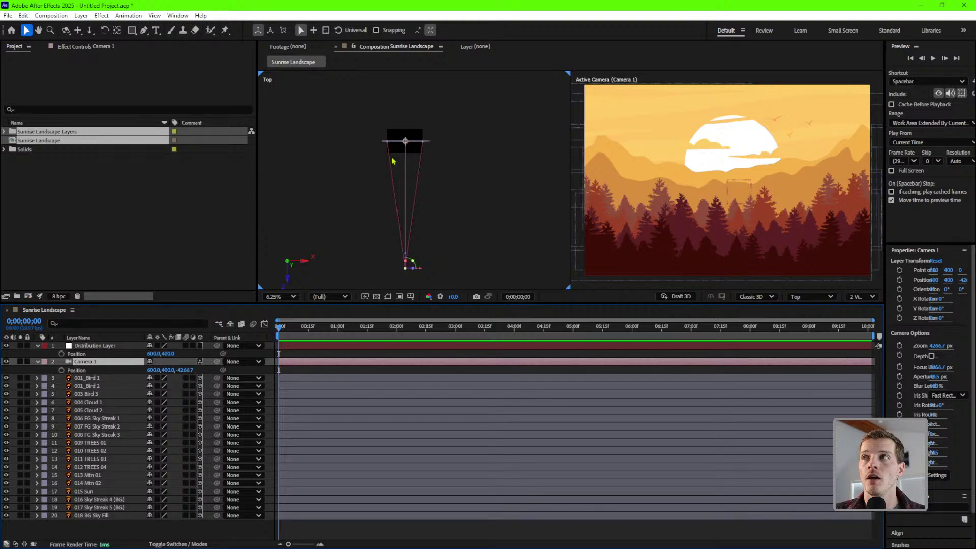
click(109, 348)
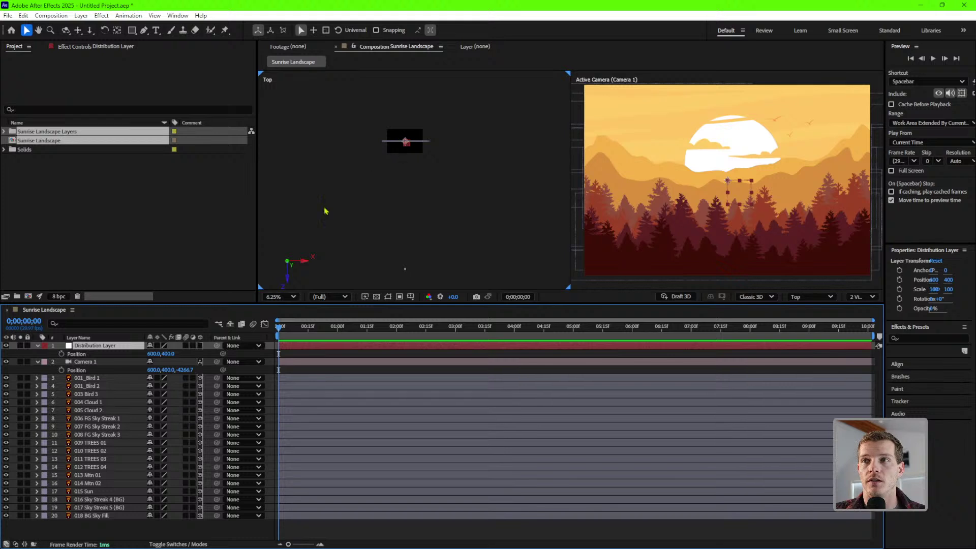
click(201, 346)
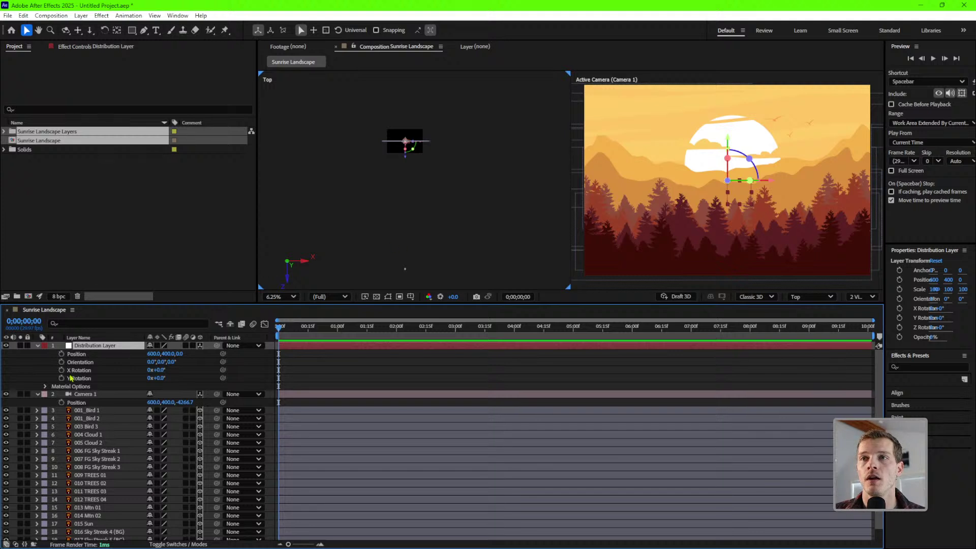
click(94, 395)
click(107, 346)
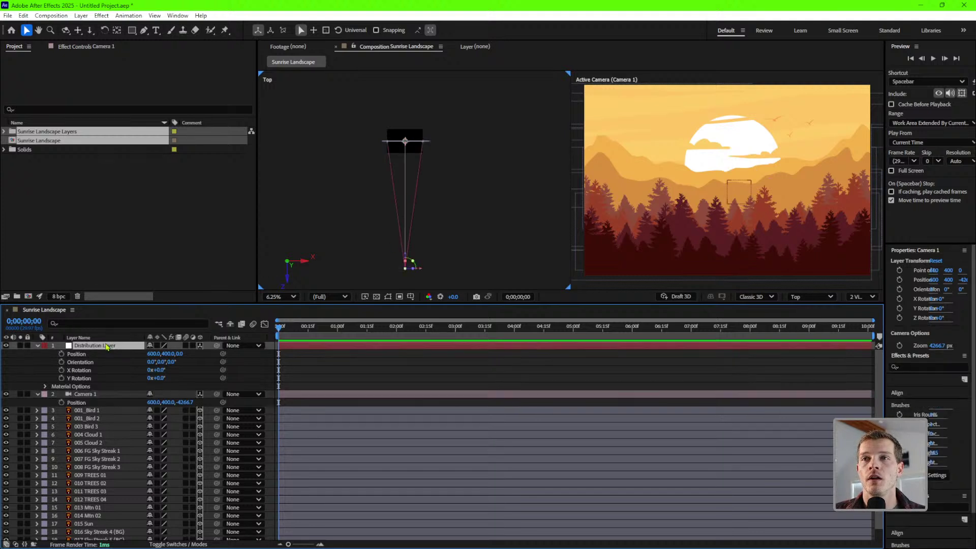
Copy the Position of Camera 1 onto the Distribution Layer so it sits at 600.0, 400.0, -4266.7, and clear the selection.
click(76, 404)
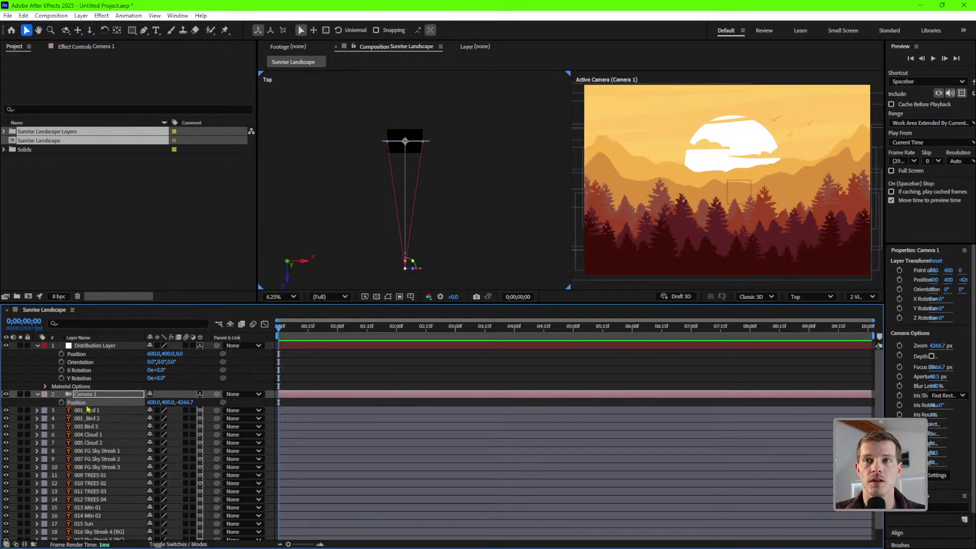
right_click(88, 409)
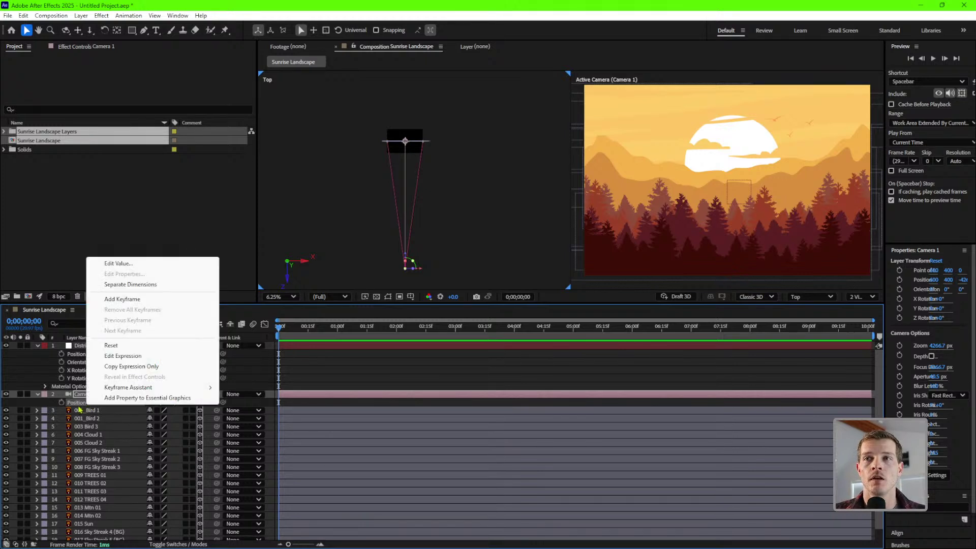
click(77, 406)
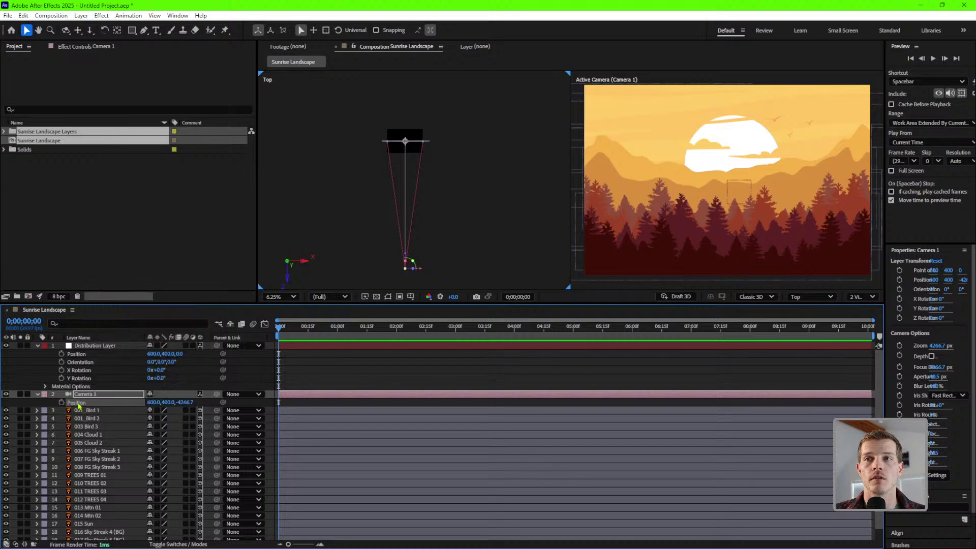
click(111, 355)
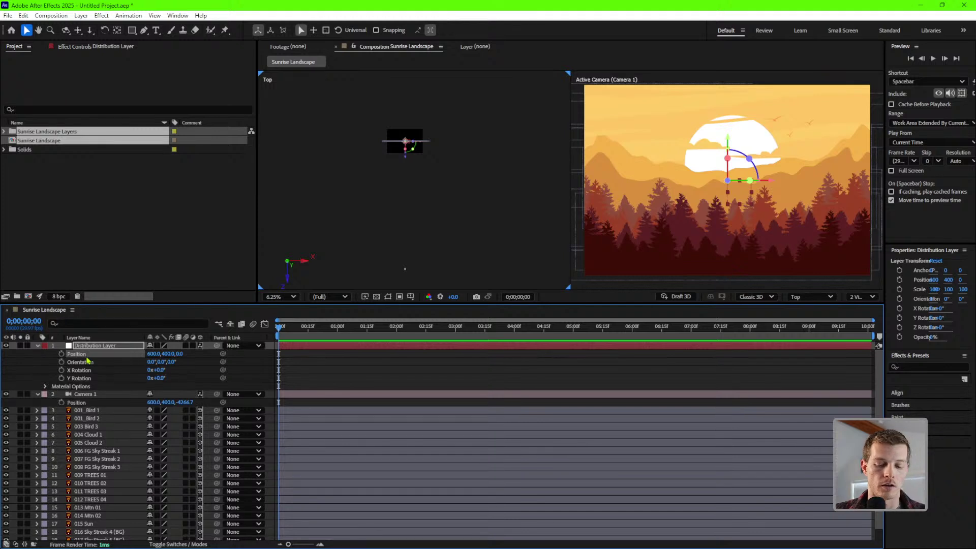
key(ctrl+v)
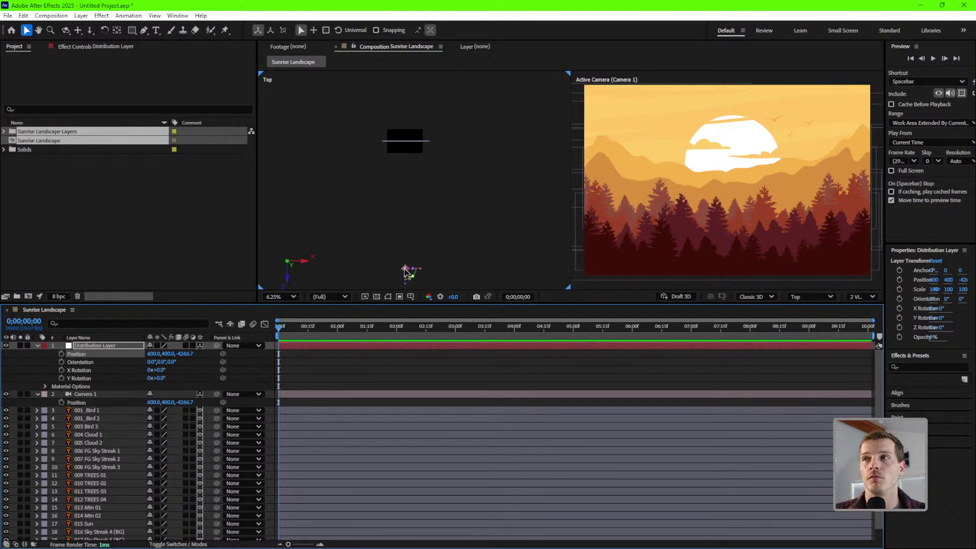
key(ctrl+z)
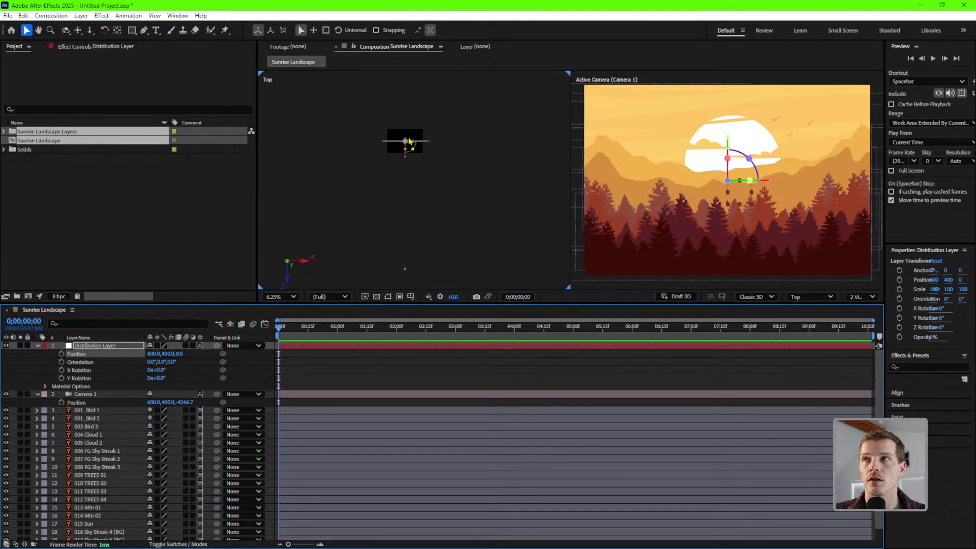
drag(405, 142, 408, 275)
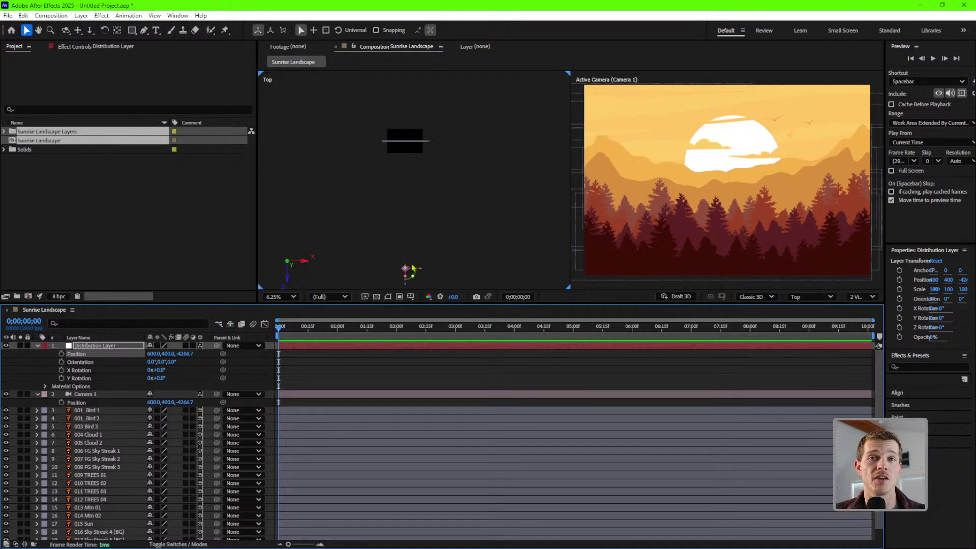
click(383, 382)
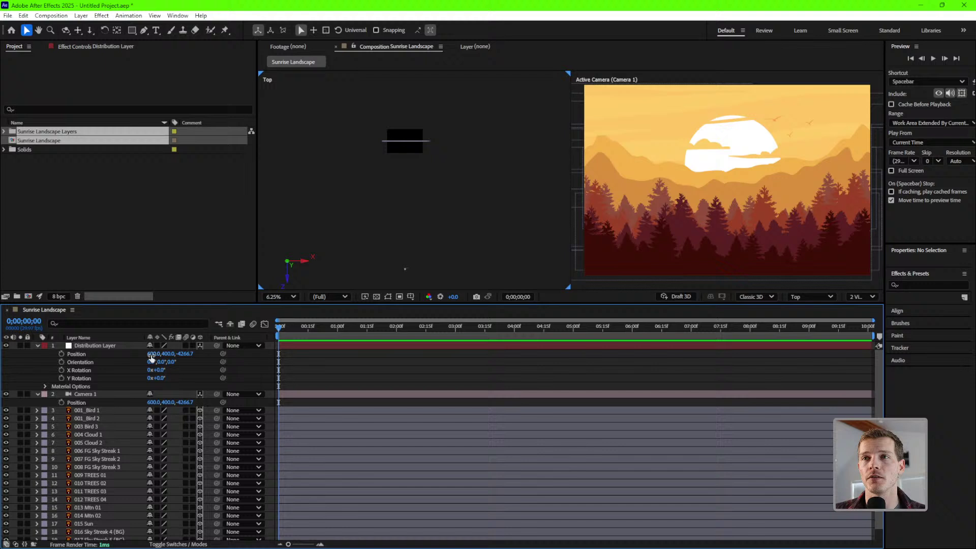
Collapse both layers' properties, move the Distribution Layer directly below Camera 1 in the layer stack and show its Scale.
click(86, 394)
click(38, 395)
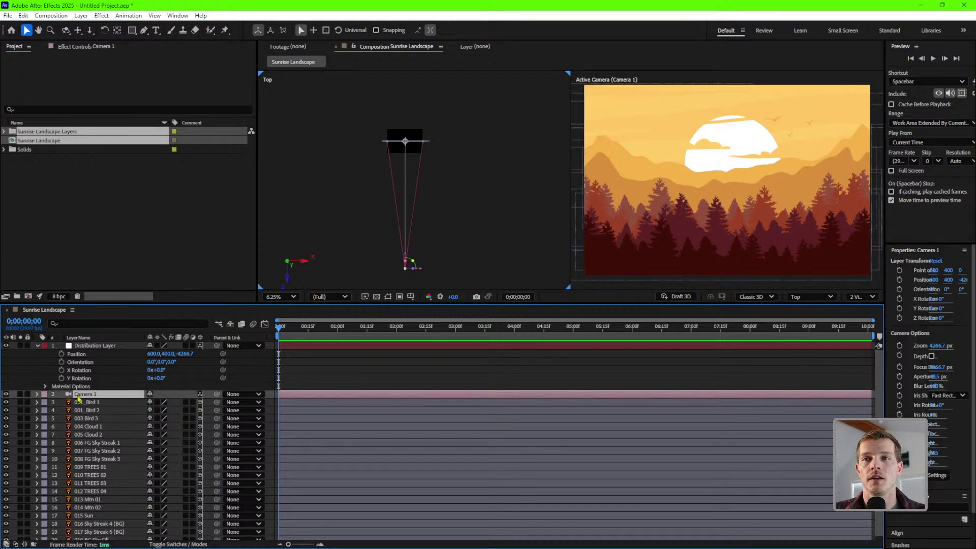
drag(89, 348, 54, 361)
click(38, 353)
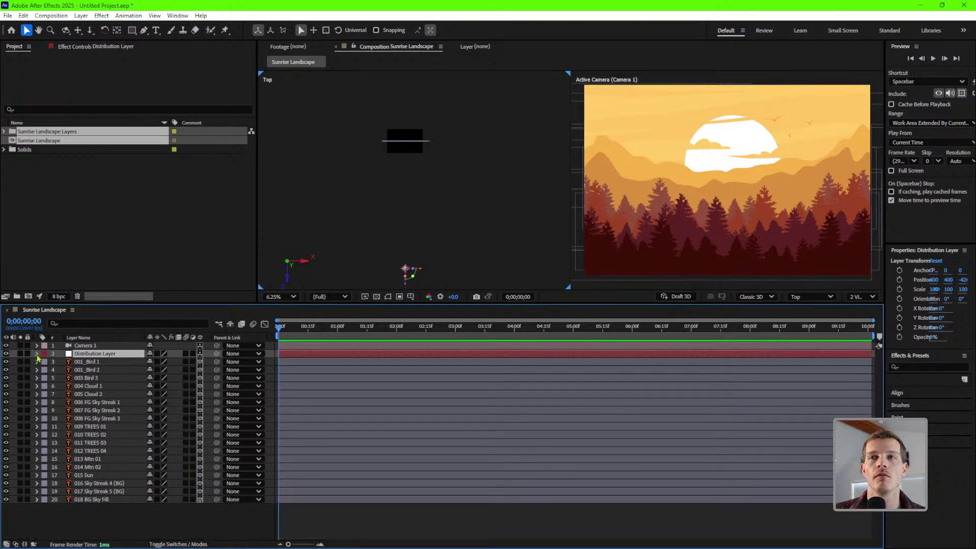
key(s)
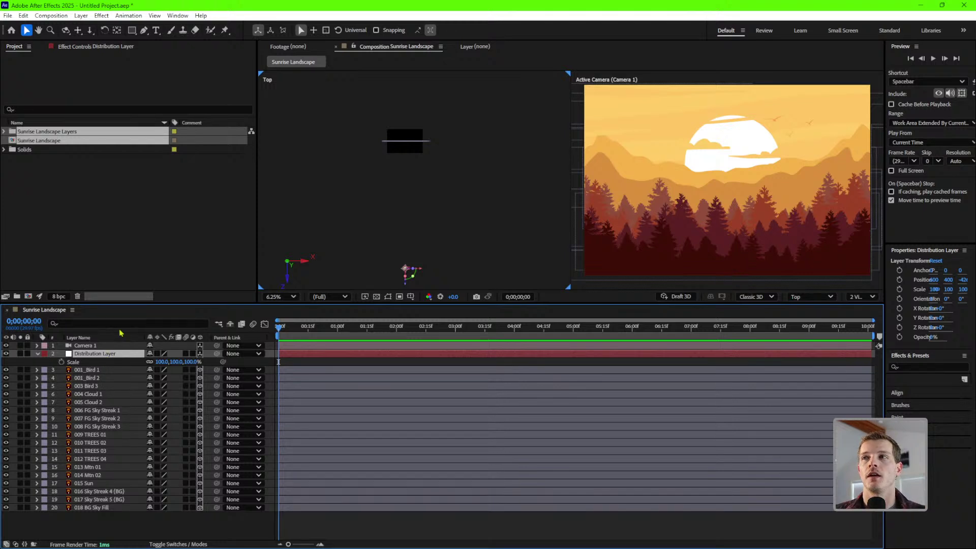
Examine the artwork layers group by group, from the birds, clouds and sky streaks through trees and mountains to the sky fill and sun.
click(100, 372)
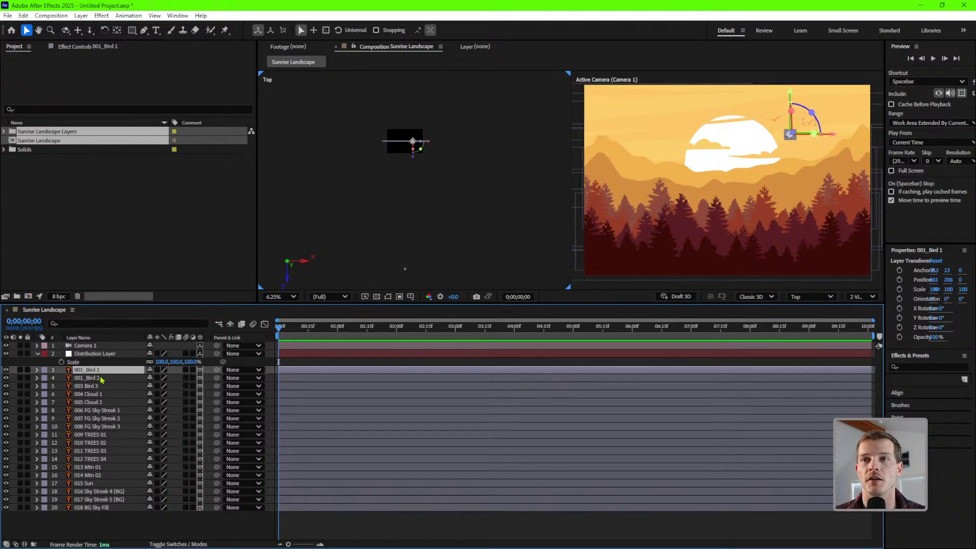
shift+click(101, 386)
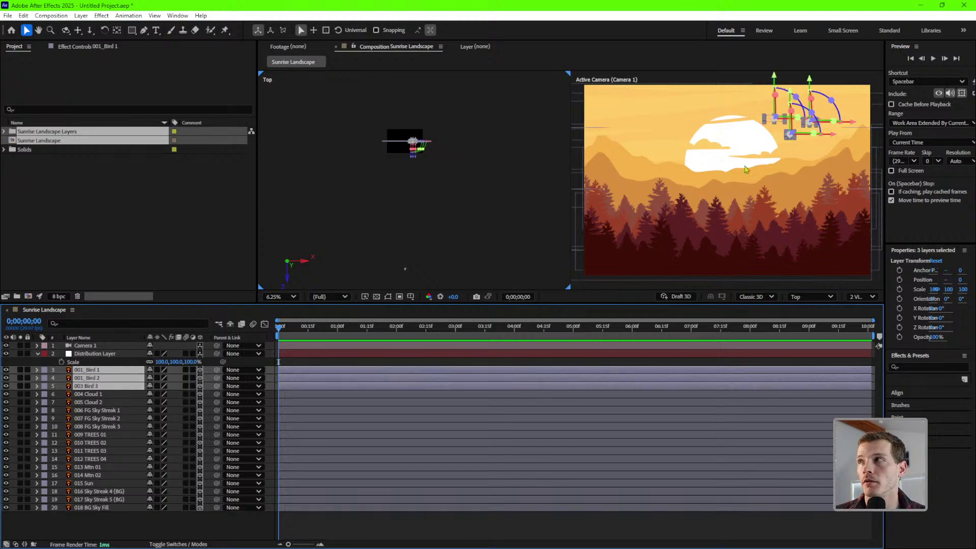
click(98, 403)
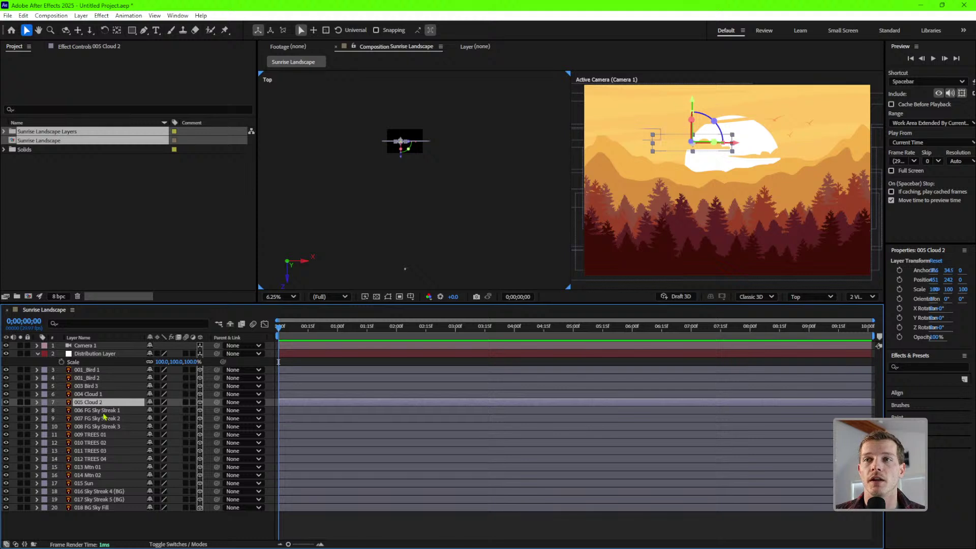
click(103, 411)
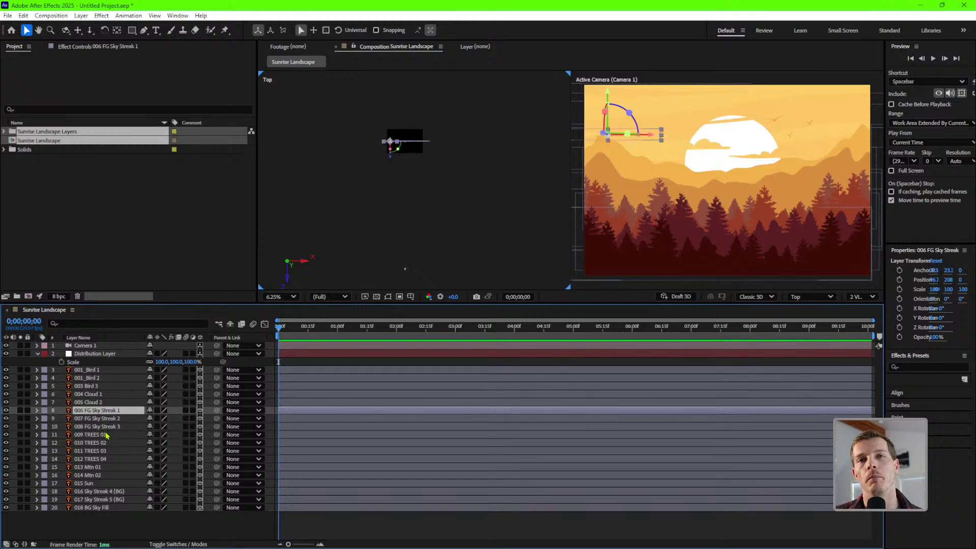
click(105, 436)
click(106, 444)
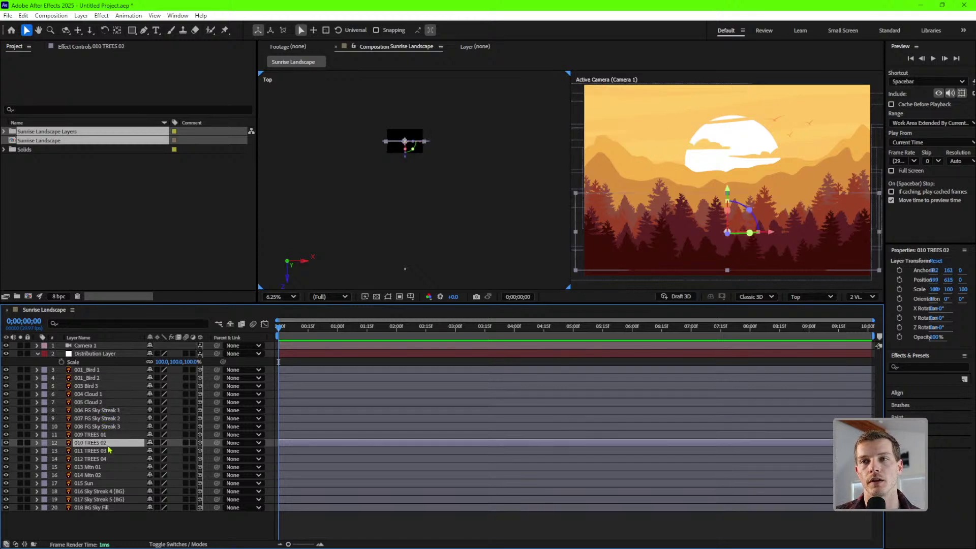
click(107, 452)
click(105, 468)
click(107, 477)
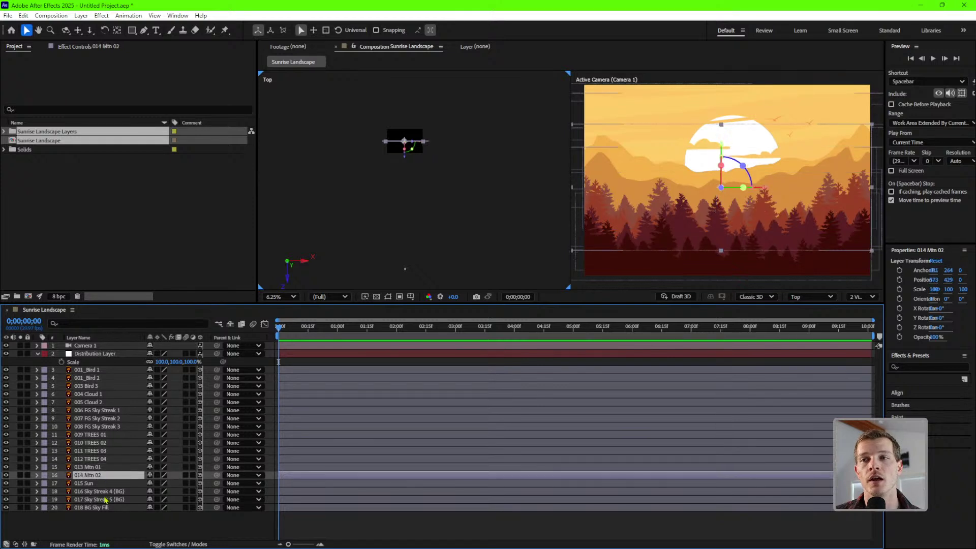
click(107, 500)
click(107, 507)
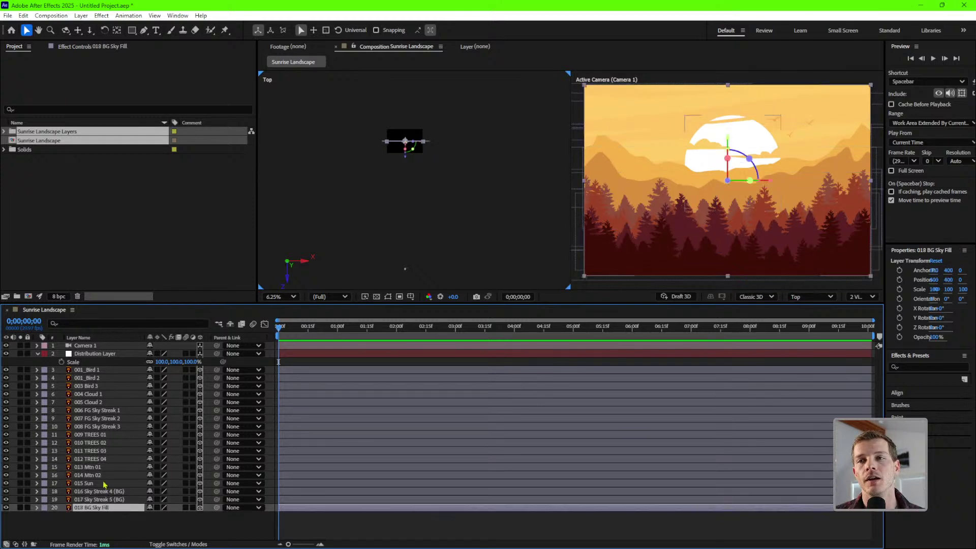
click(99, 483)
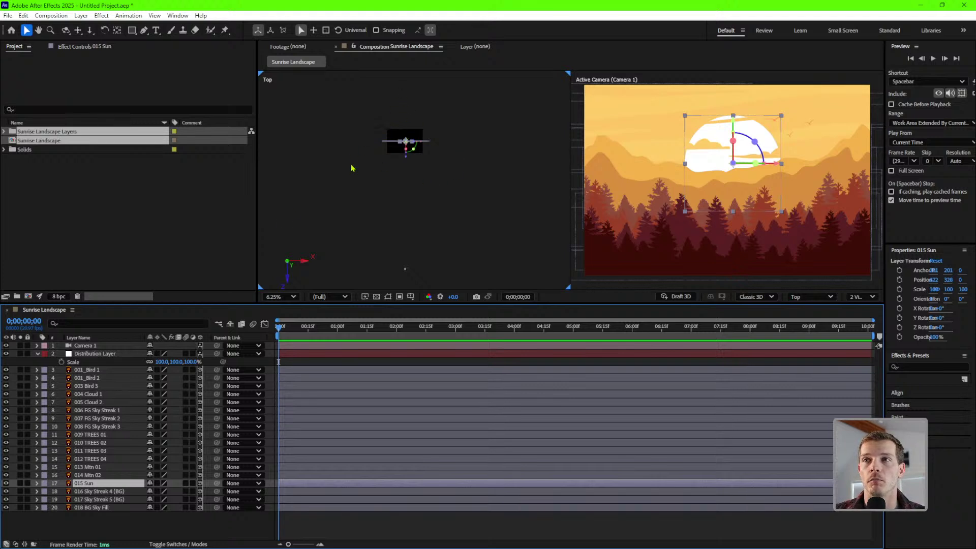
Parent all layers from 004 Cloud 1 through 018 BG Sky Fill to the Distribution Layer, leaving the three bird layers unparented.
click(99, 371)
shift+click(99, 386)
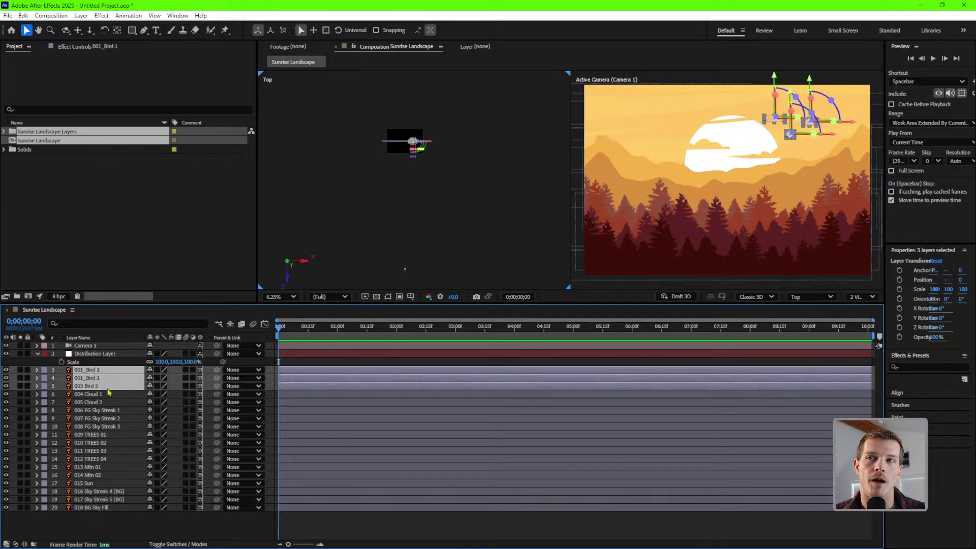
click(110, 395)
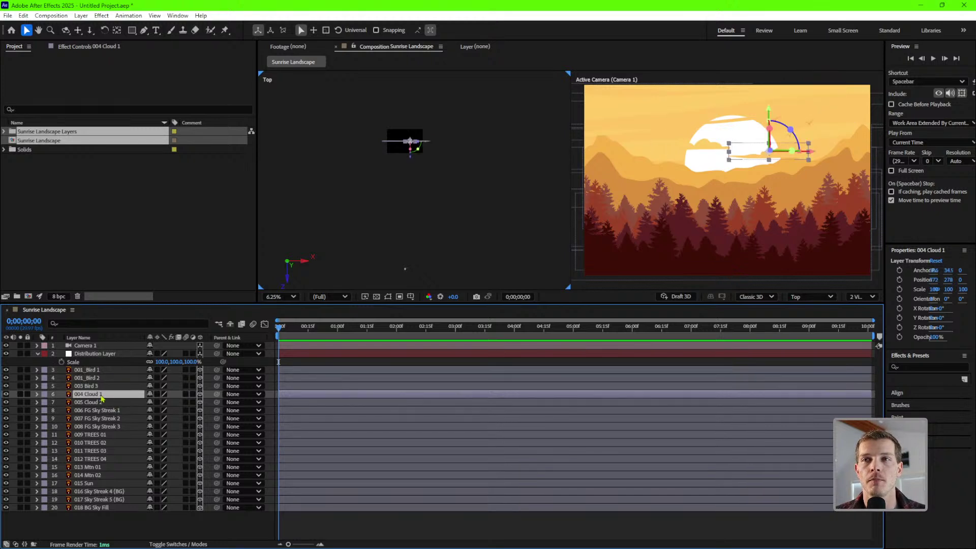
shift+click(105, 508)
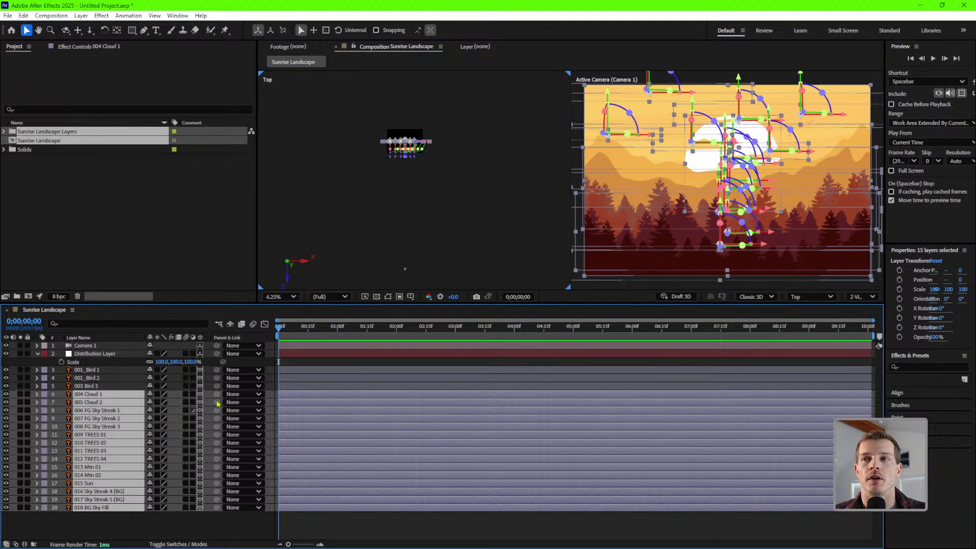
drag(217, 394, 100, 356)
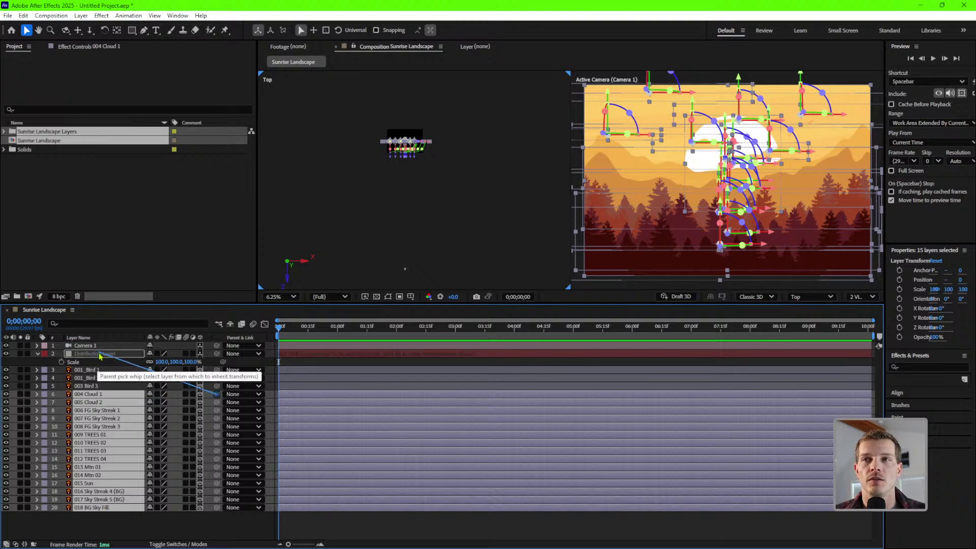
drag(100, 355, 100, 356)
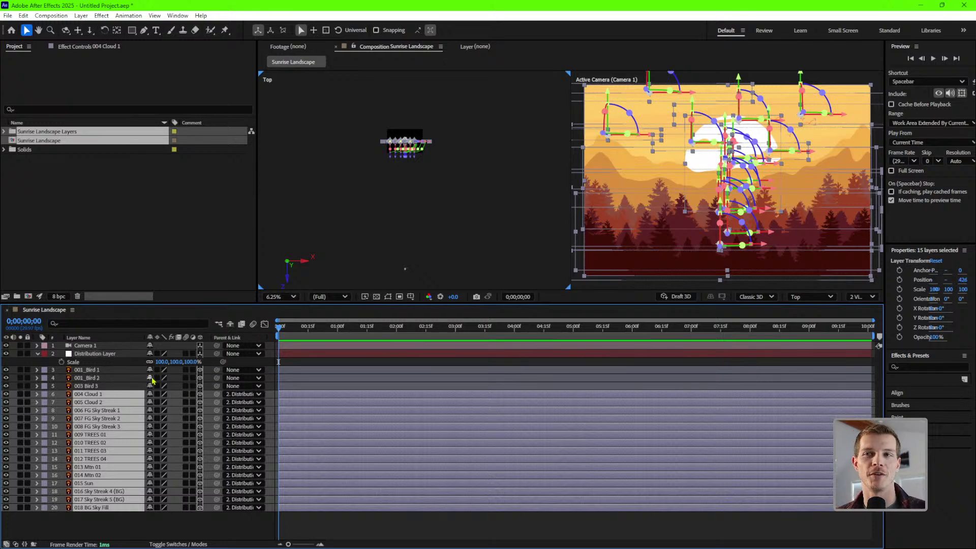
Set the Distribution Layer's Scale to 150% to push all its child layers away from the camera.
click(94, 354)
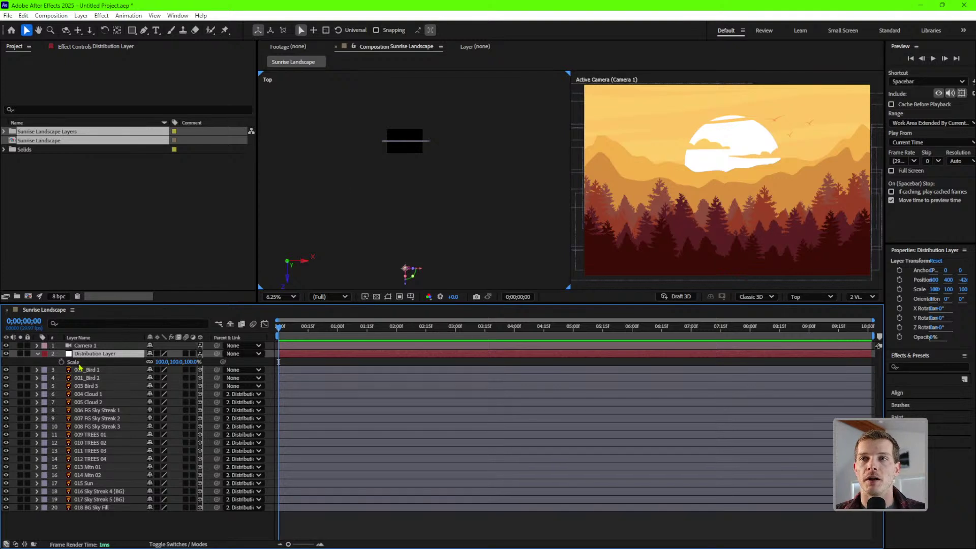
key(Return)
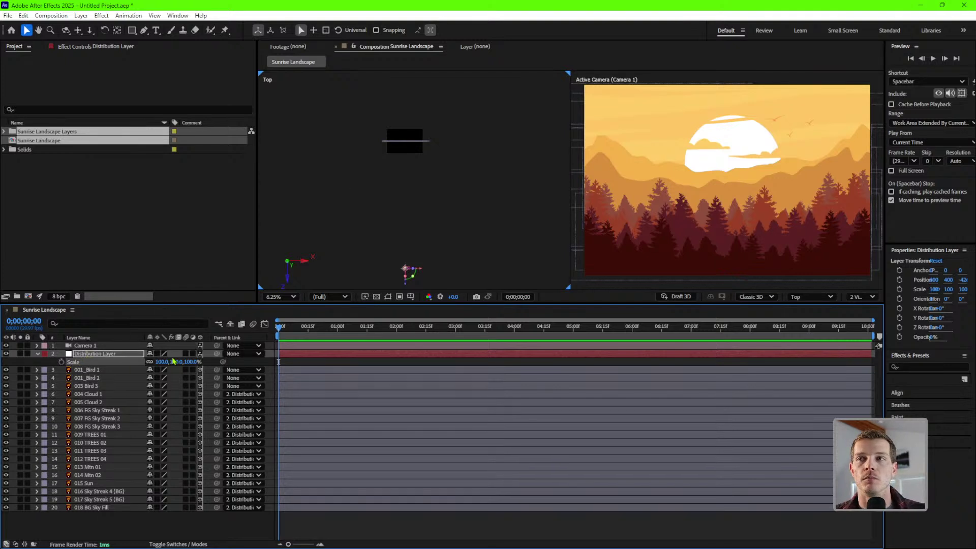
click(114, 396)
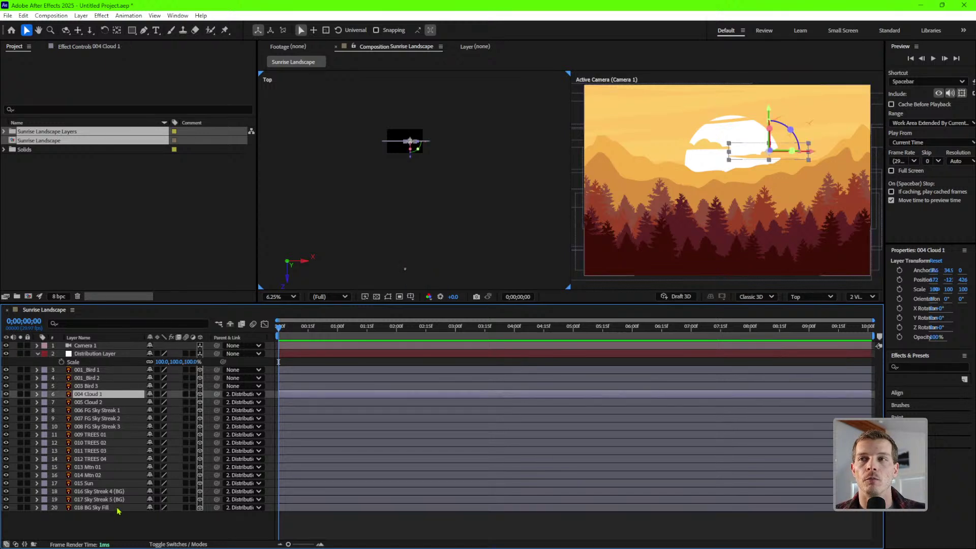
click(163, 362)
text(150)
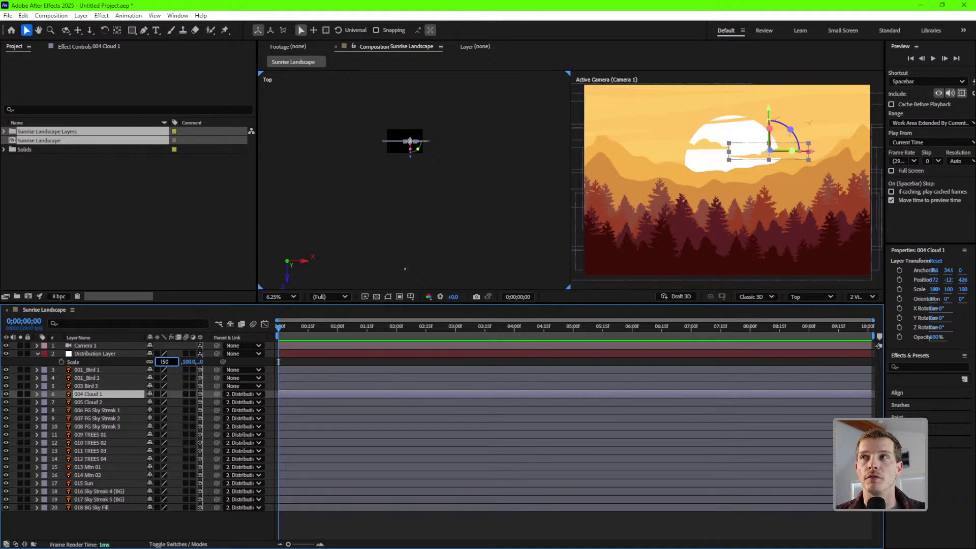
key(Return)
drag(392, 195, 398, 224)
scroll(436, 175, down, 2)
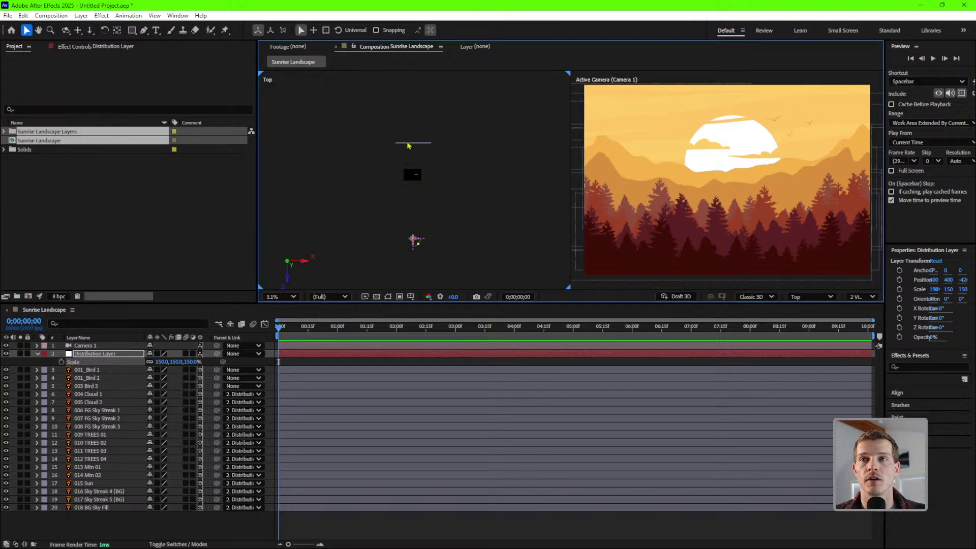
Detach 004 Cloud 1 from the Distribution Layer by setting its parent to None.
click(97, 394)
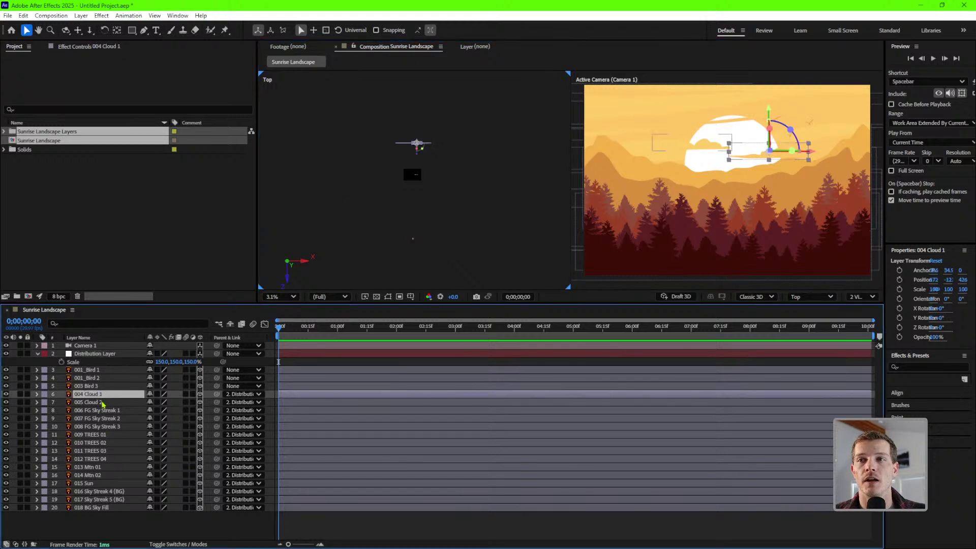
click(240, 394)
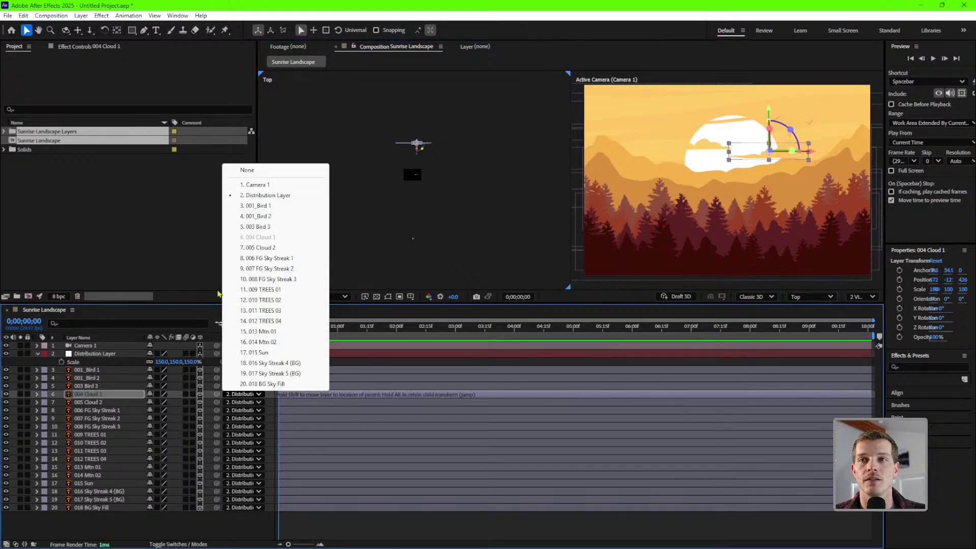
click(247, 169)
Set the Distribution Layer's Scale to 180% to push 005 Cloud 2 and the layers below it deeper.
click(113, 403)
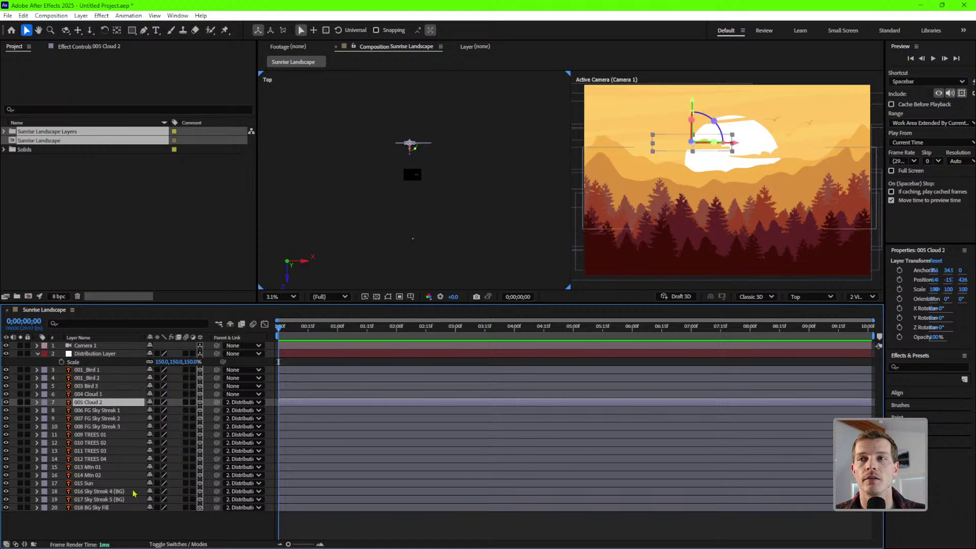
click(164, 362)
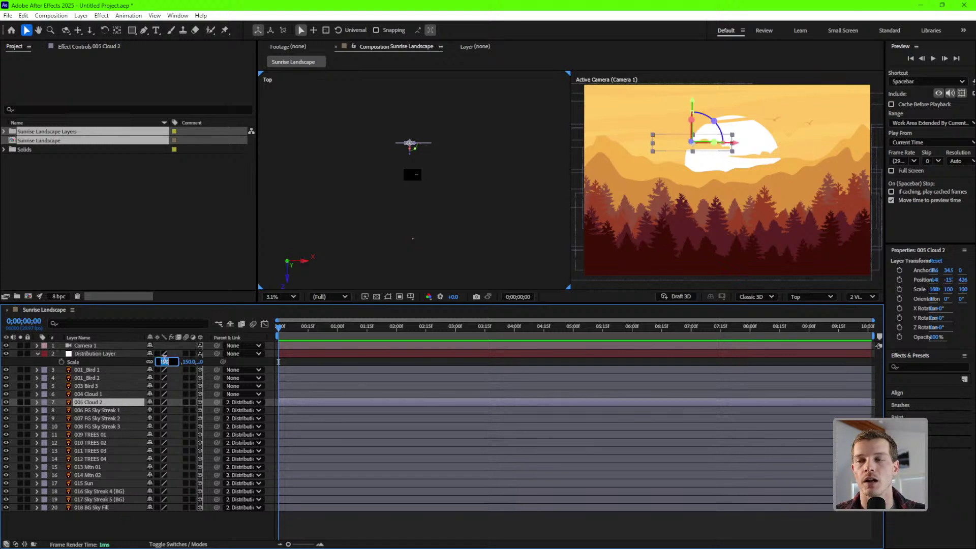
text(180)
key(Return)
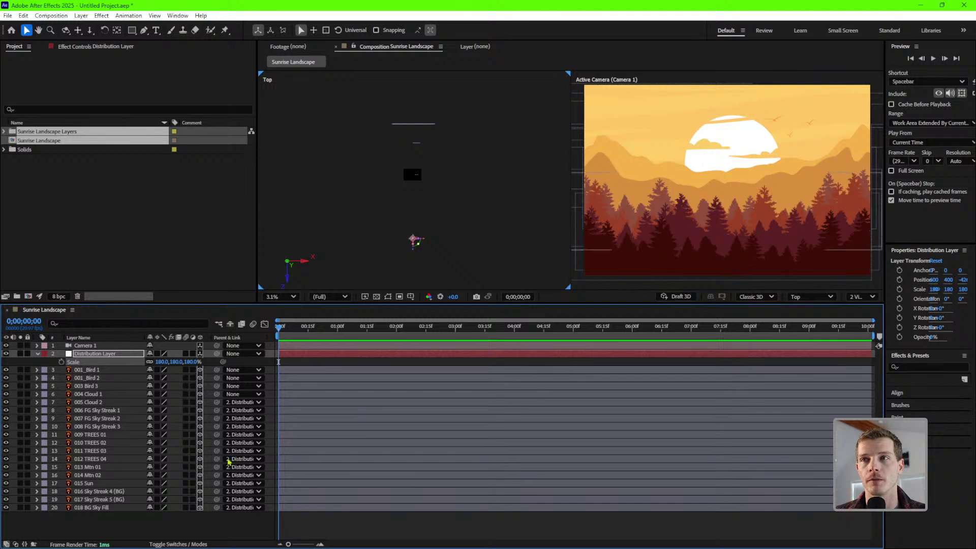
Detach 005 Cloud 2 from the Distribution Layer by setting its parent to None.
click(111, 402)
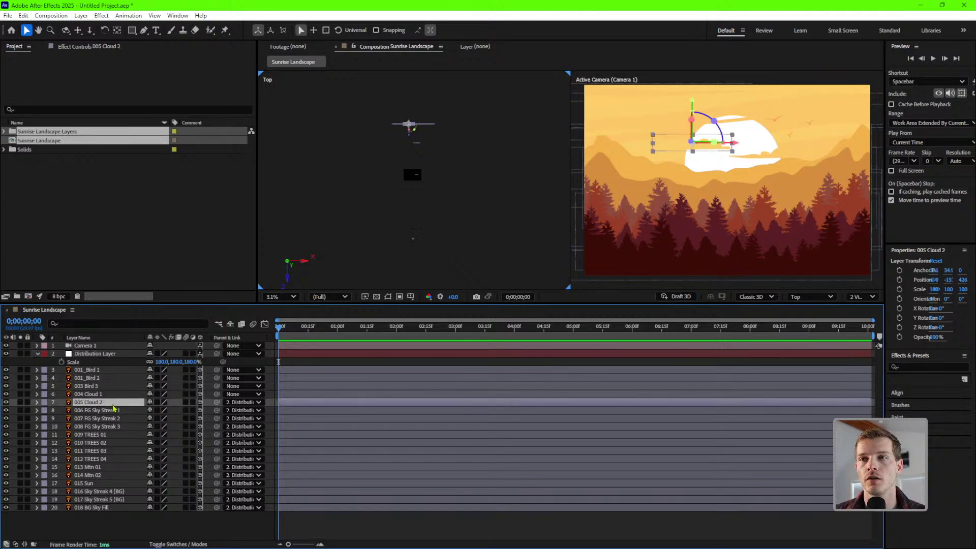
click(239, 402)
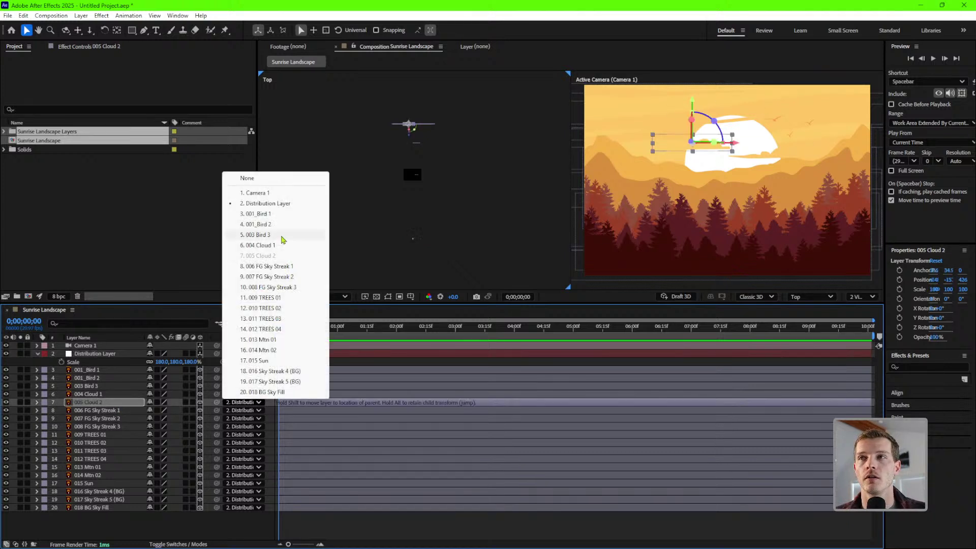
click(280, 179)
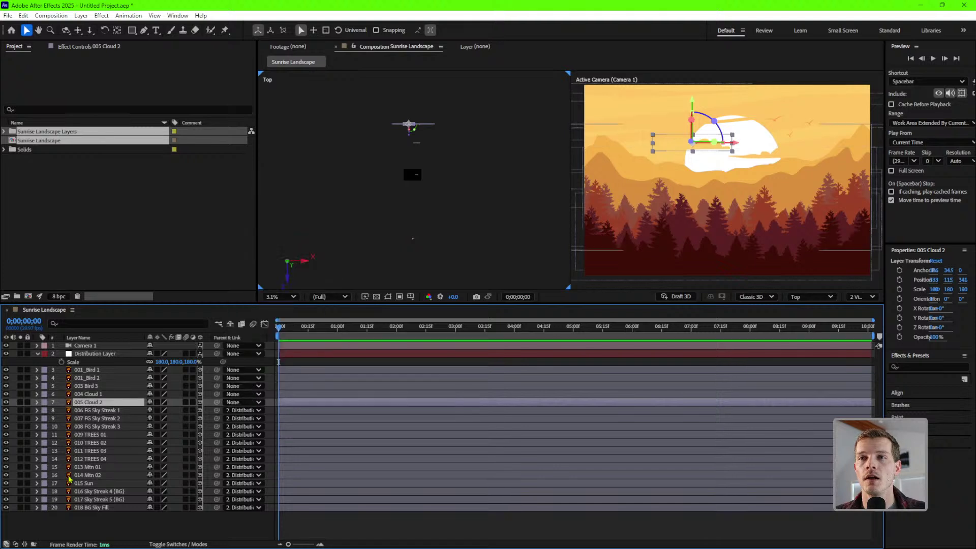
click(244, 403)
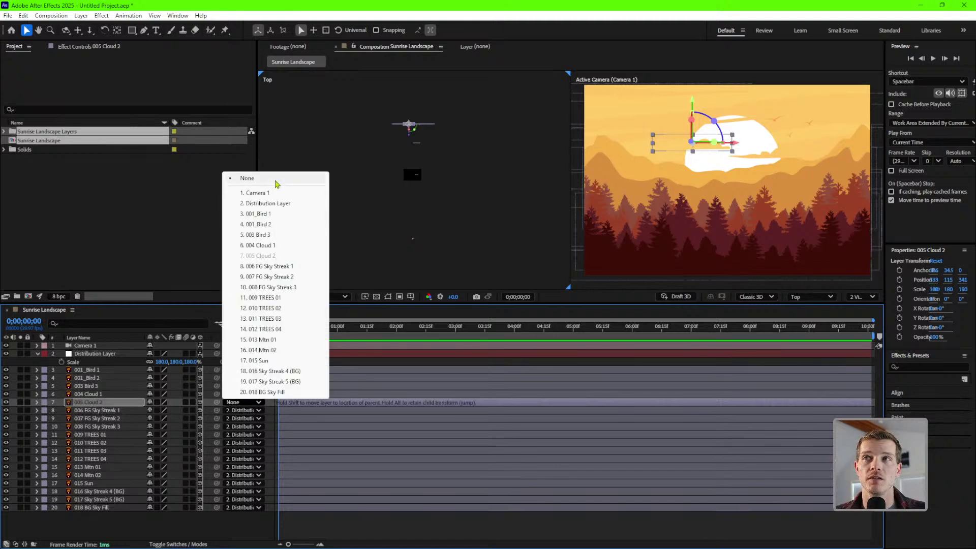
click(102, 414)
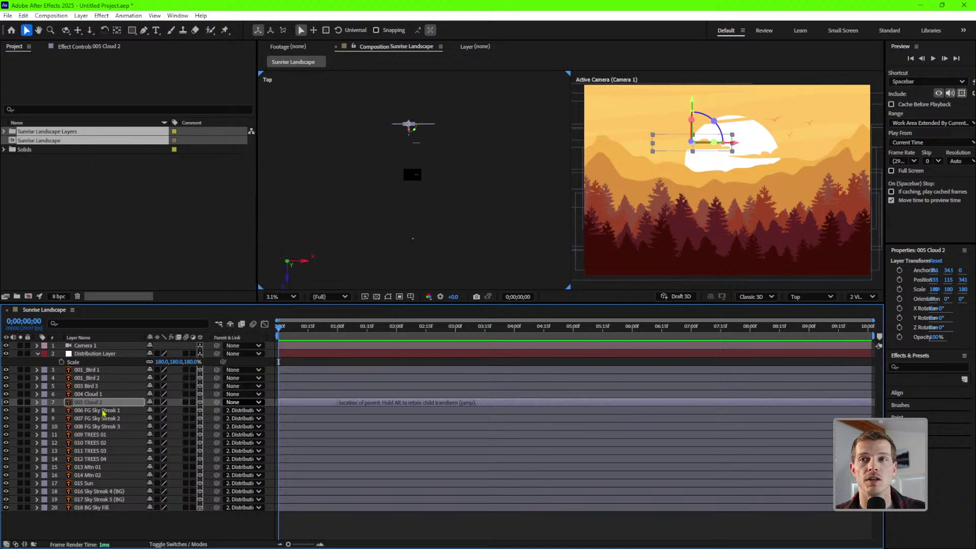
Set the Distribution Layer's Scale to 250% to push 006 FG Sky Streak 1 and the layers below it deeper.
click(102, 411)
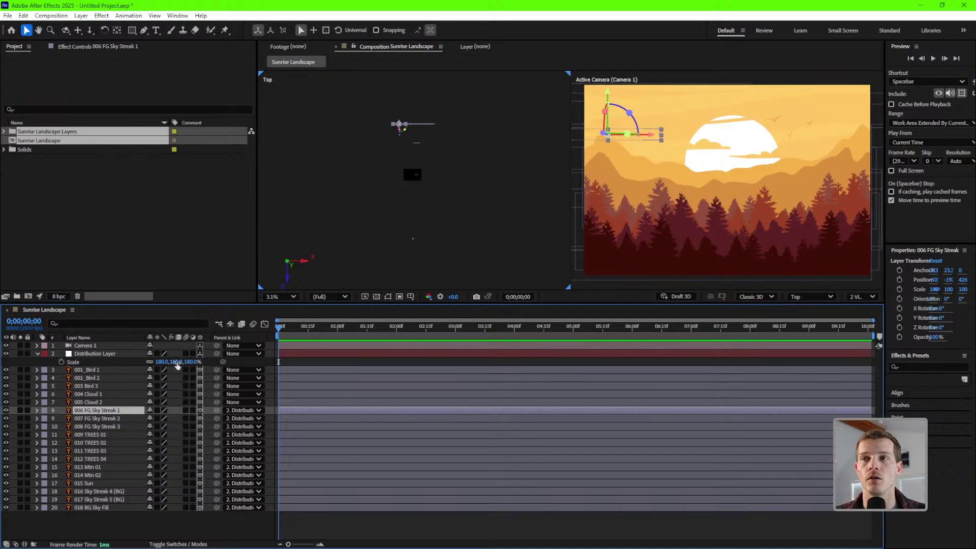
click(161, 361)
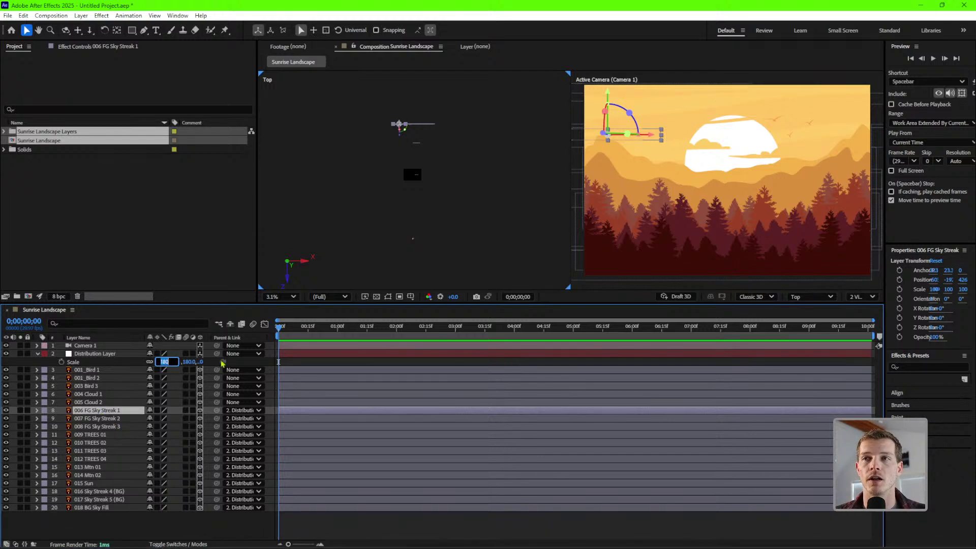
text(2)
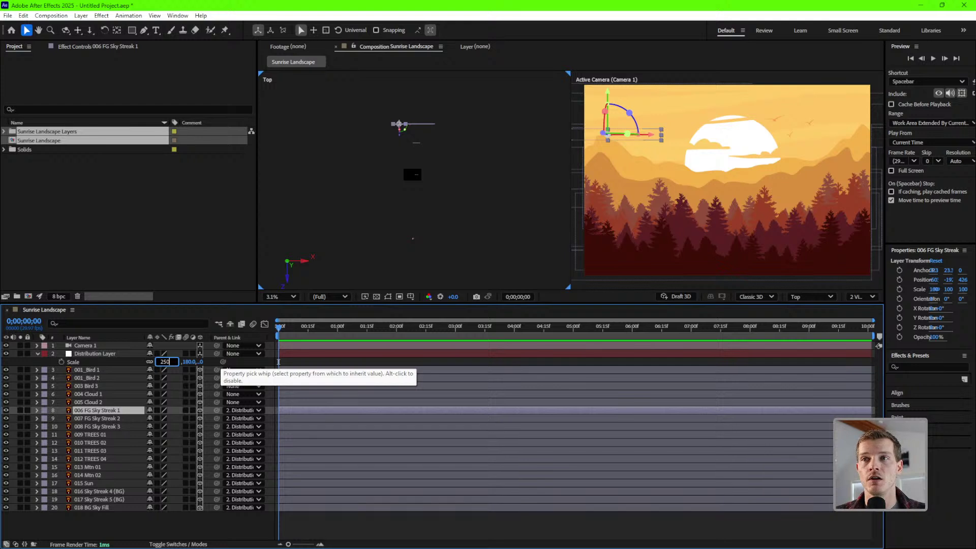
text(50)
key(Return)
key(comma)
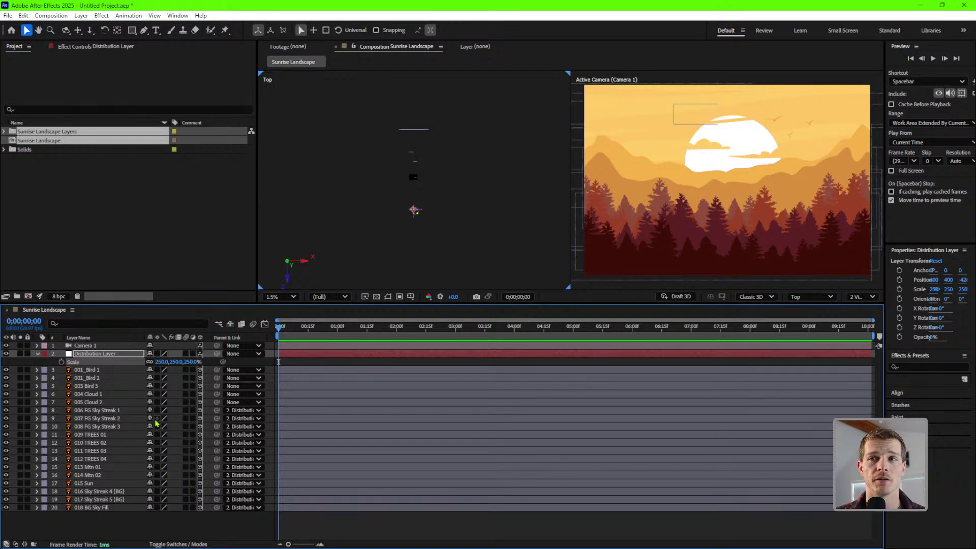
Set the parent of both 006 FG Sky Streak 1 and 007 FG Sky Streak 2 to None.
click(97, 410)
shift+click(95, 421)
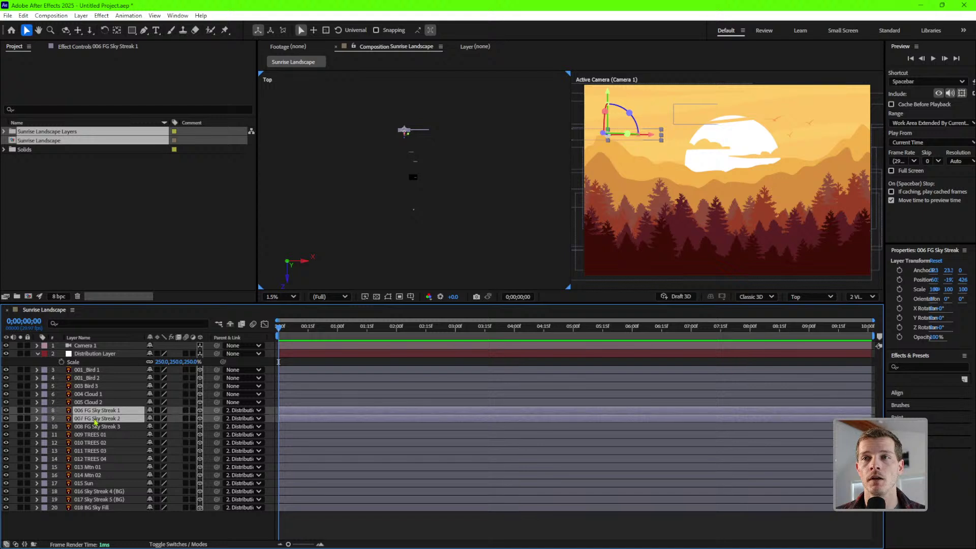
click(243, 410)
click(258, 187)
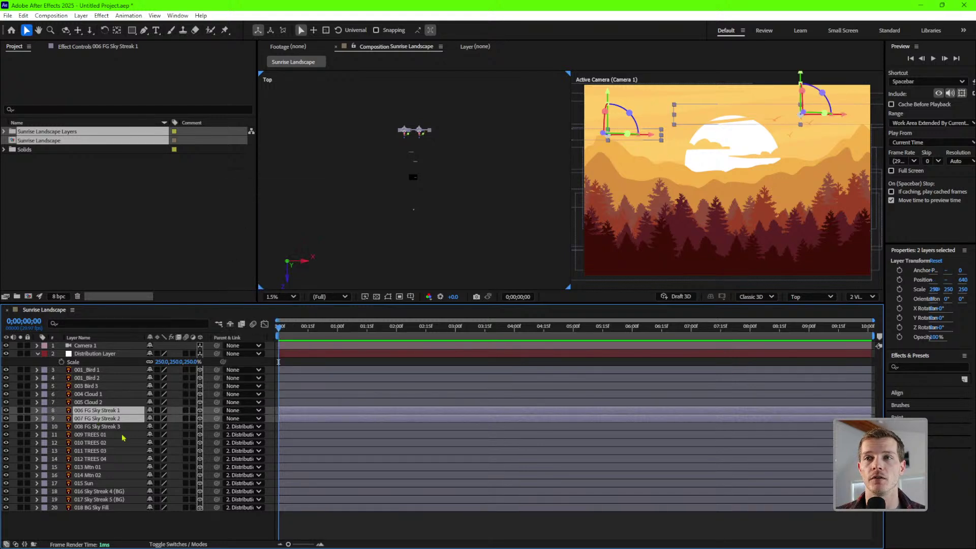
Set the Distribution Layer's Scale to 280% and set the parent of 008 FG Sky Streak 3 to None.
click(113, 428)
click(183, 365)
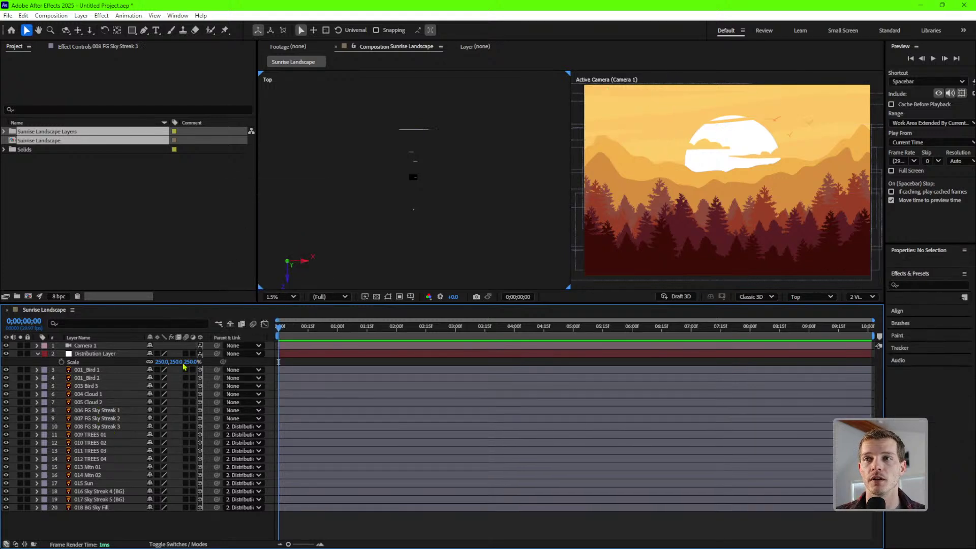
click(182, 362)
text(280)
key(Return)
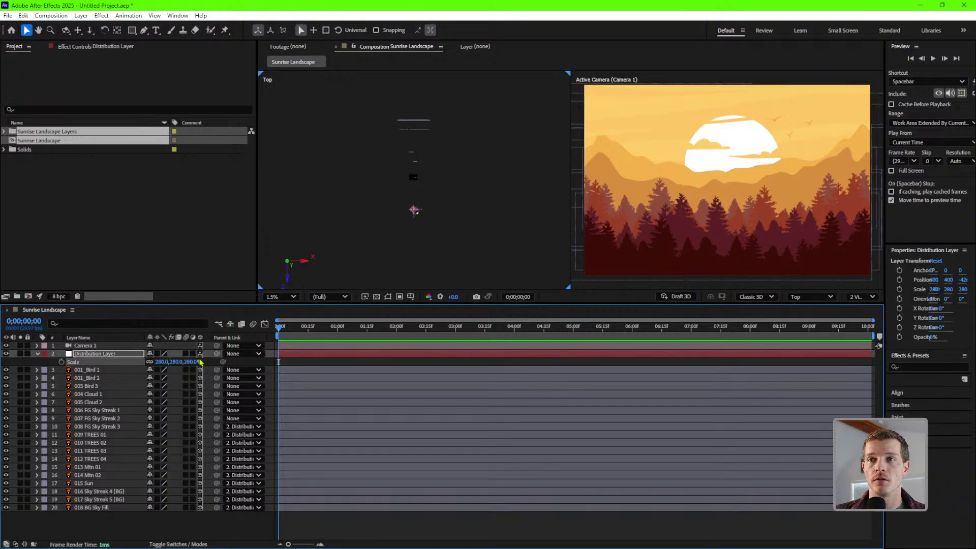
click(247, 427)
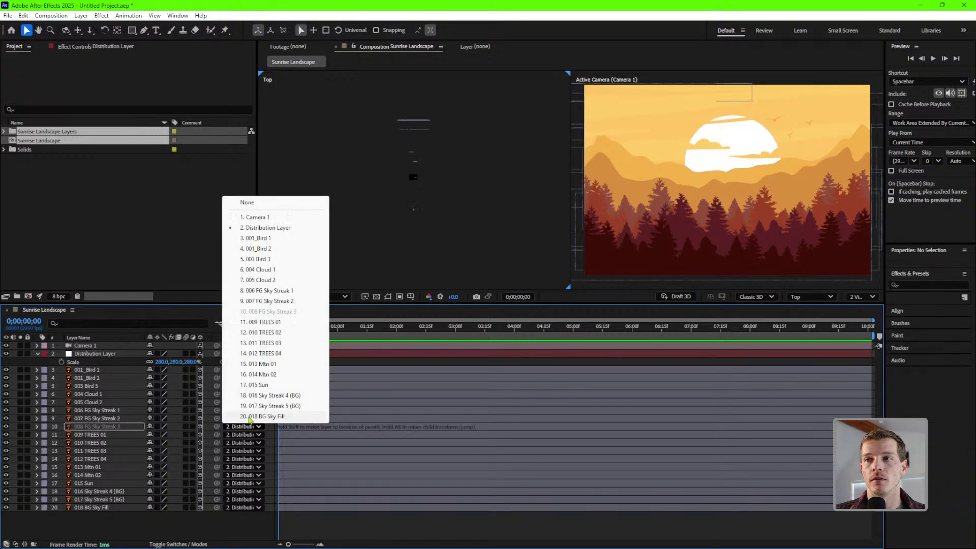
click(255, 201)
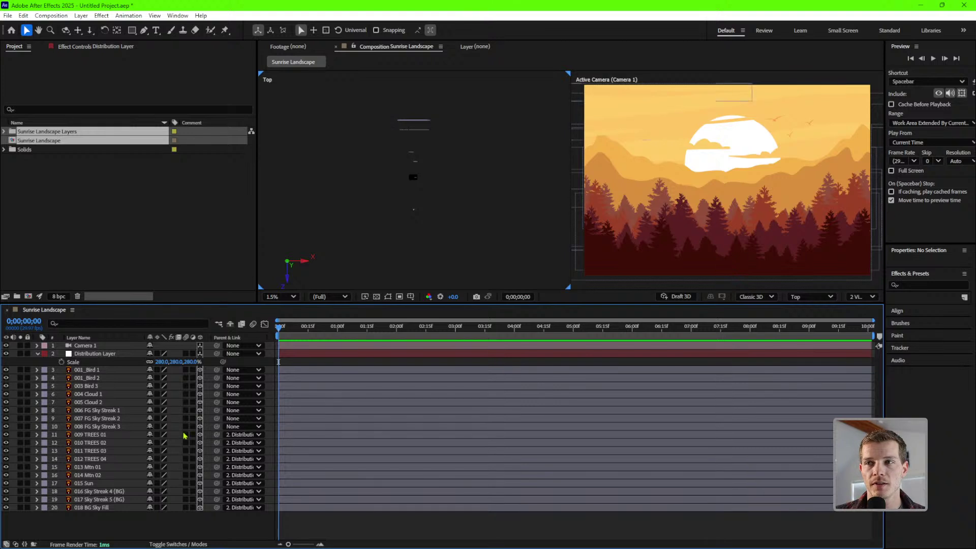
Set the Distribution Layer's Scale to 300% to push 009 TREES 01 and the layers below it deeper.
click(112, 436)
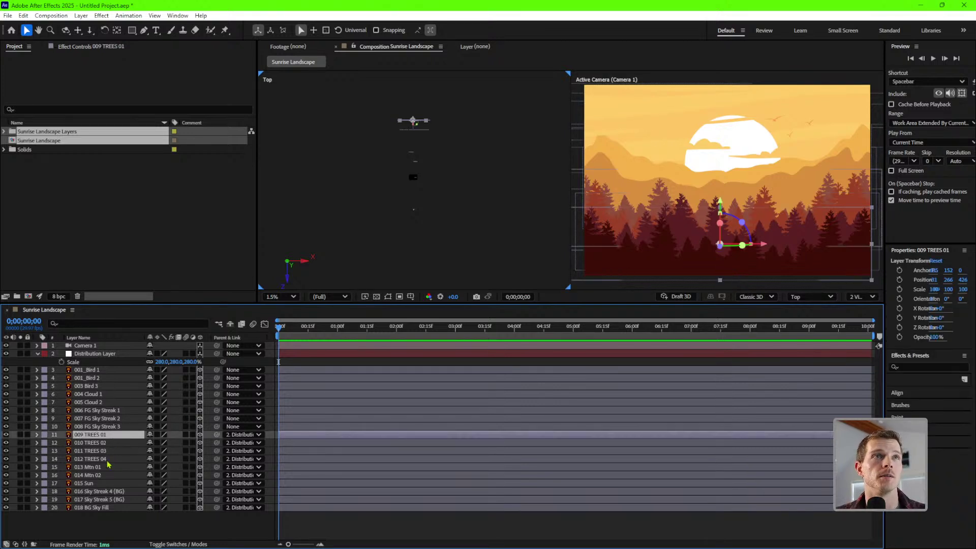
click(123, 443)
click(123, 436)
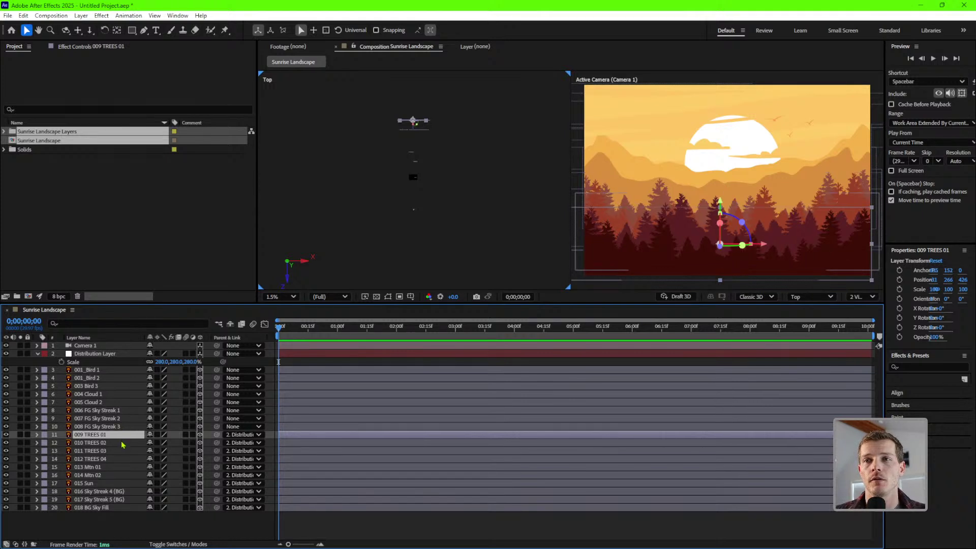
click(122, 443)
click(123, 435)
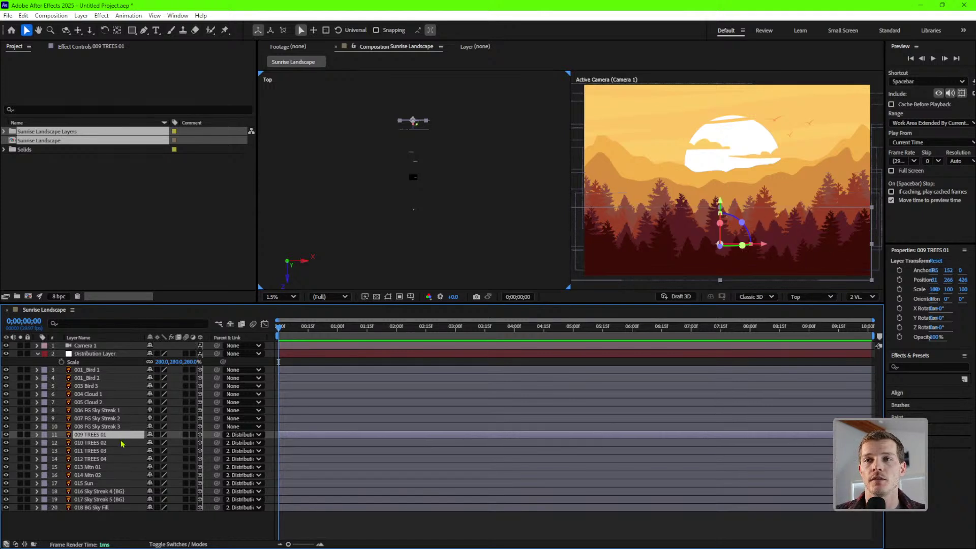
click(164, 362)
text(300)
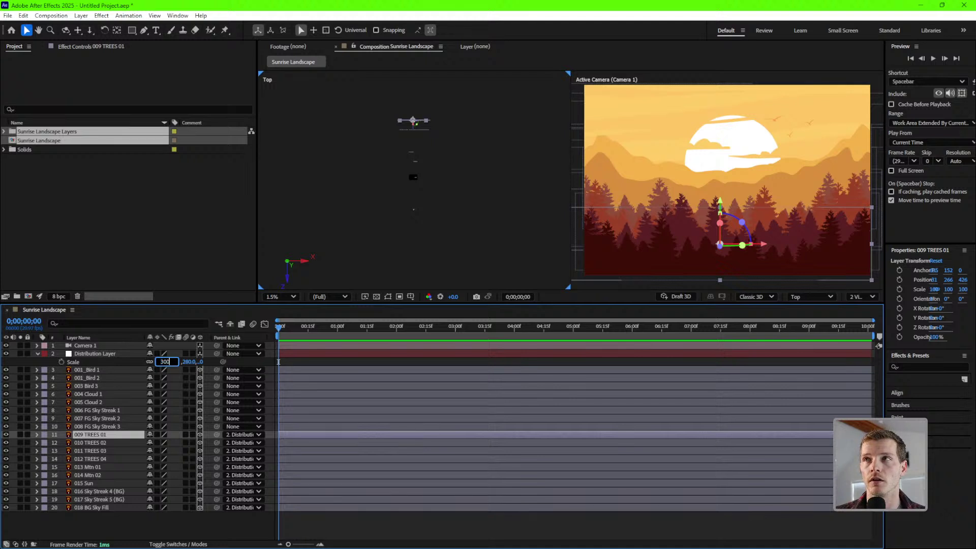
key(Return)
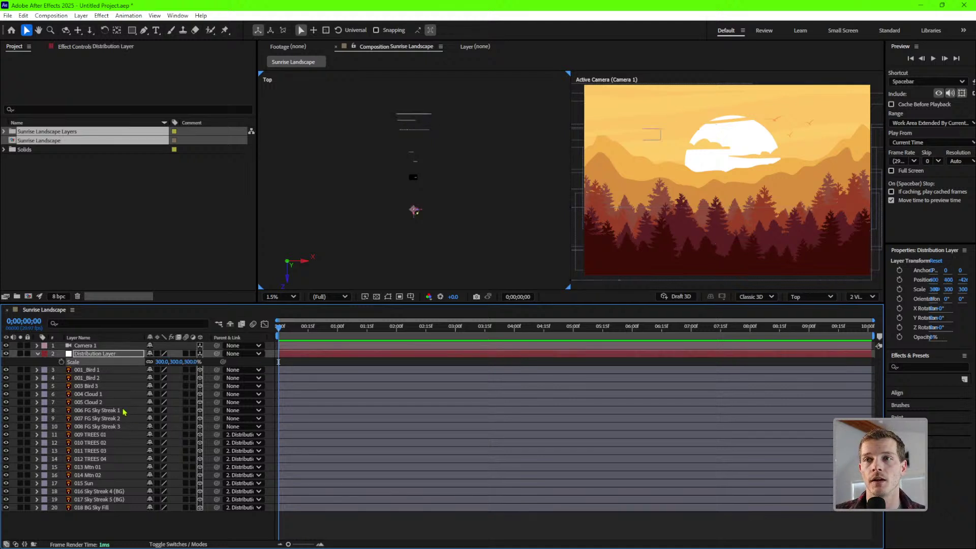
Set the parent of 009 TREES 01 to None so it stays at its current depth.
click(122, 410)
click(97, 443)
click(98, 435)
click(240, 435)
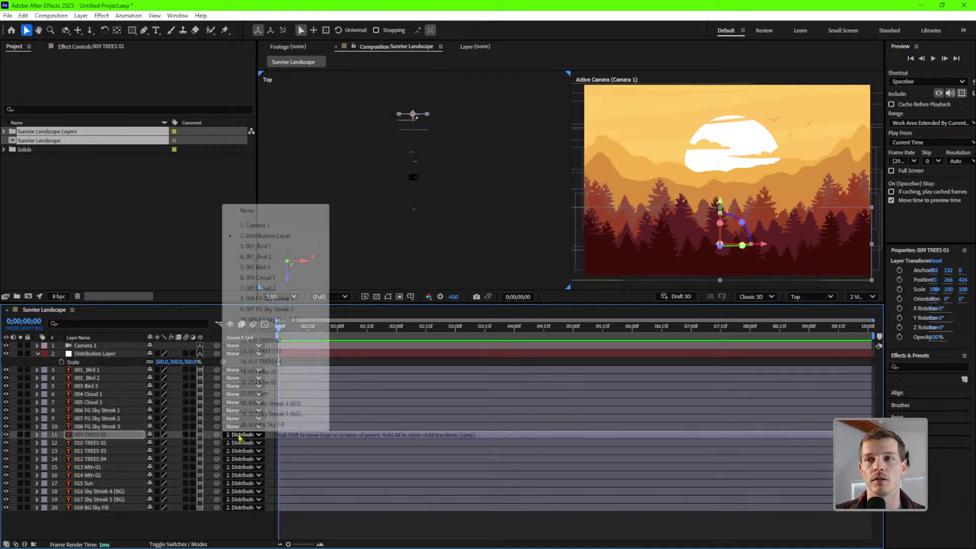
click(245, 211)
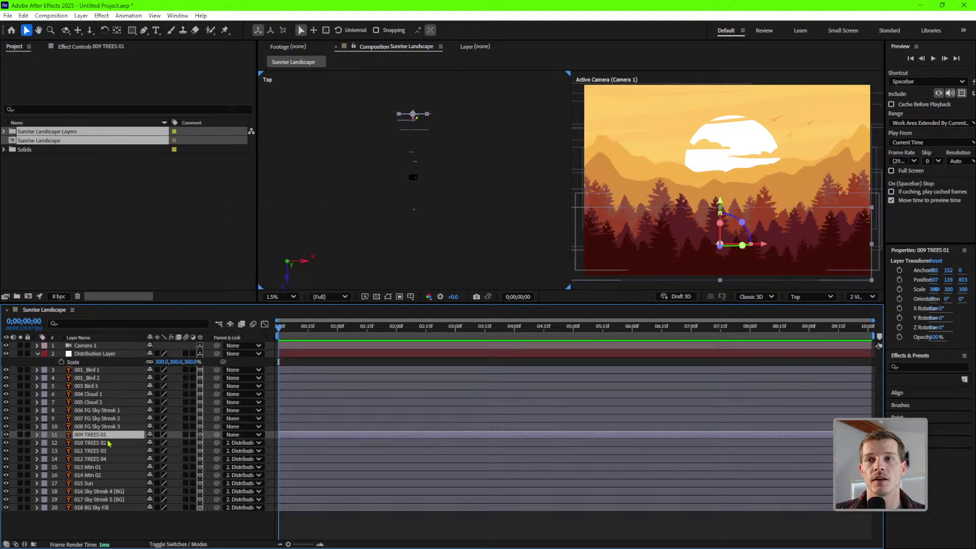
Set the Distribution Layer's Scale to 350% and set the parent of 010 TREES 02 to None.
click(172, 362)
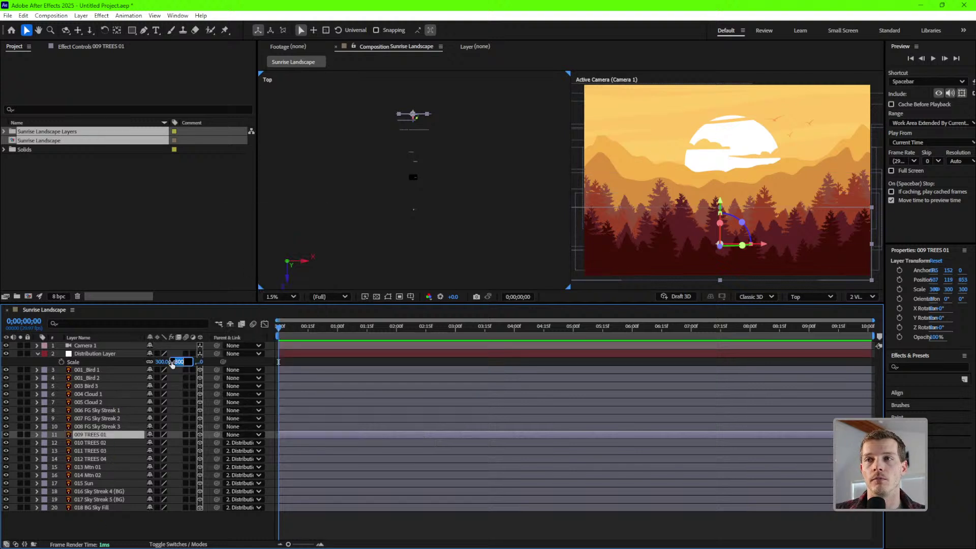
text(350)
key(Return)
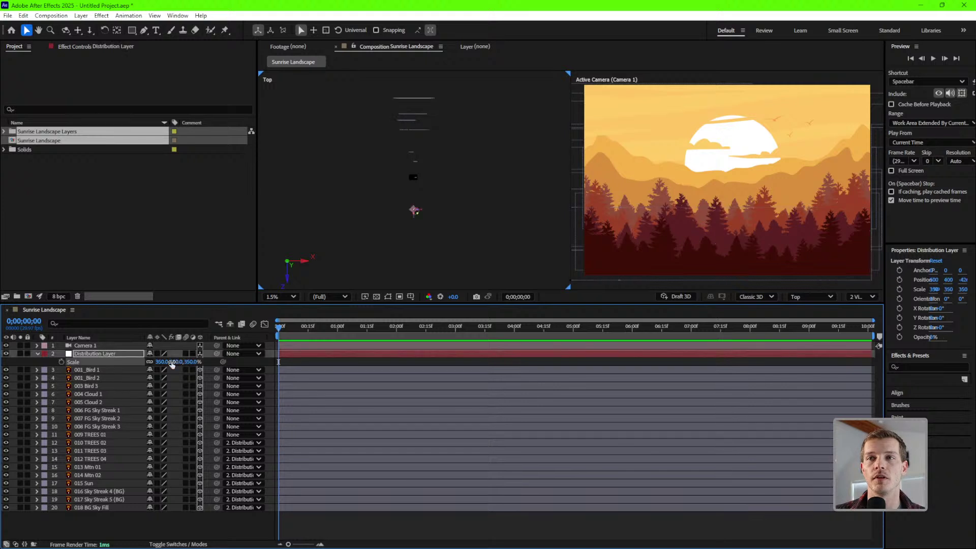
click(247, 443)
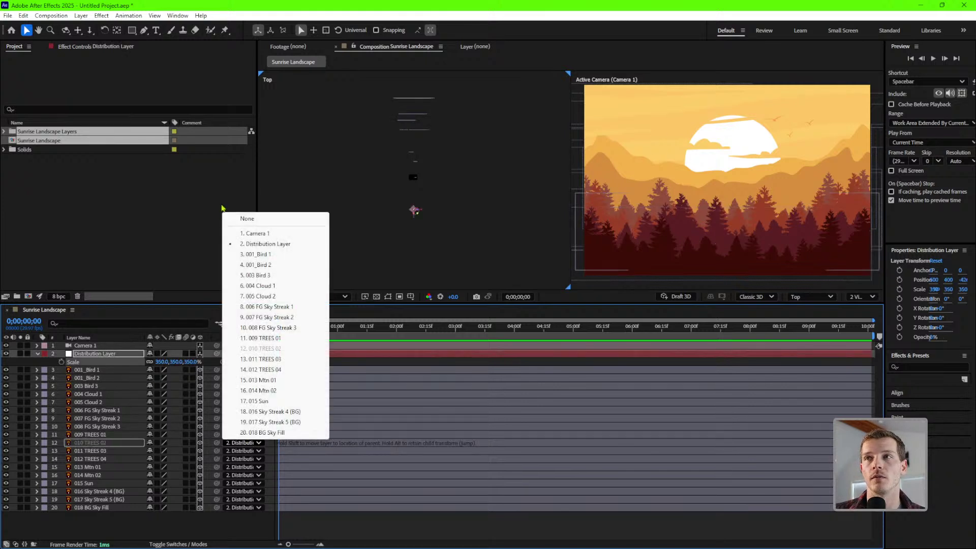
click(245, 217)
Set the Distribution Layer's Scale to 400% and set the parent of 011 TREES 03 to None.
click(111, 452)
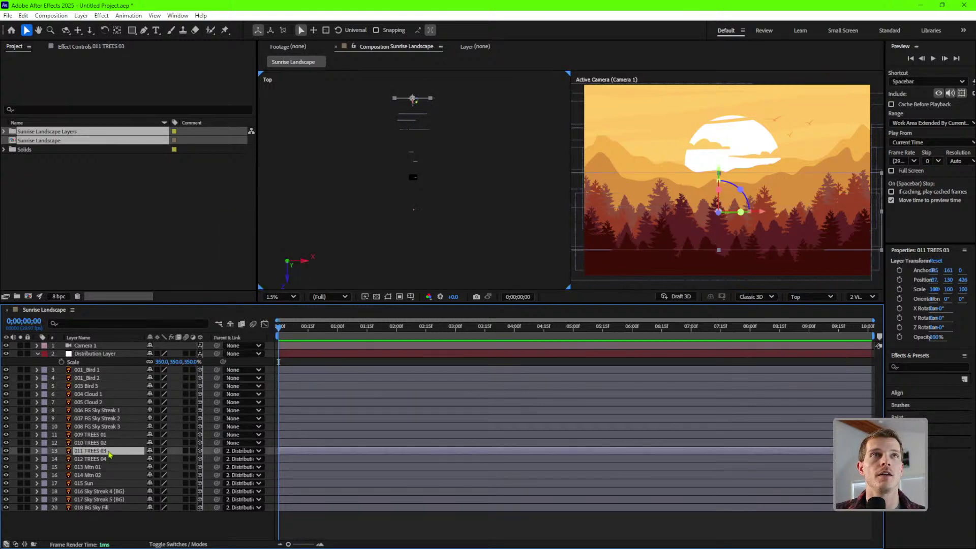
click(159, 362)
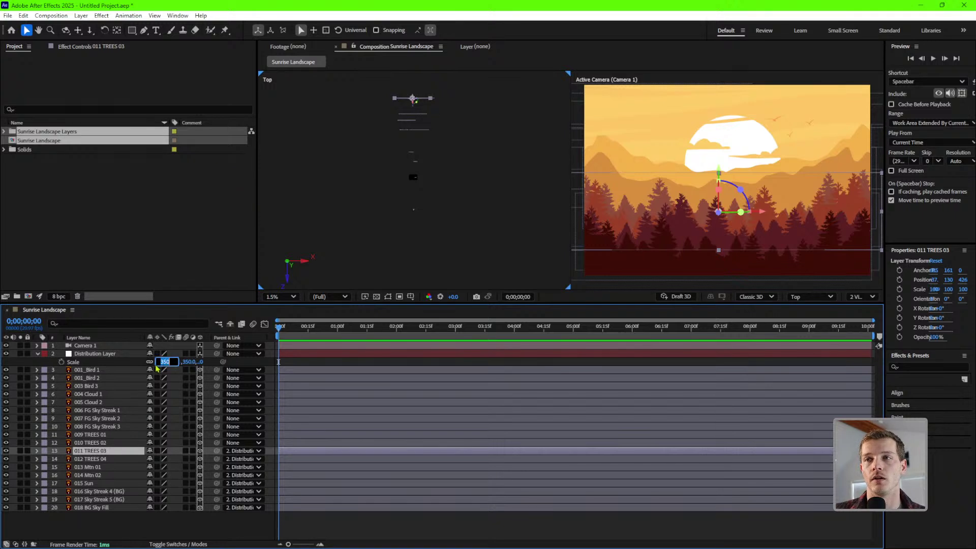
text(400)
key(Return)
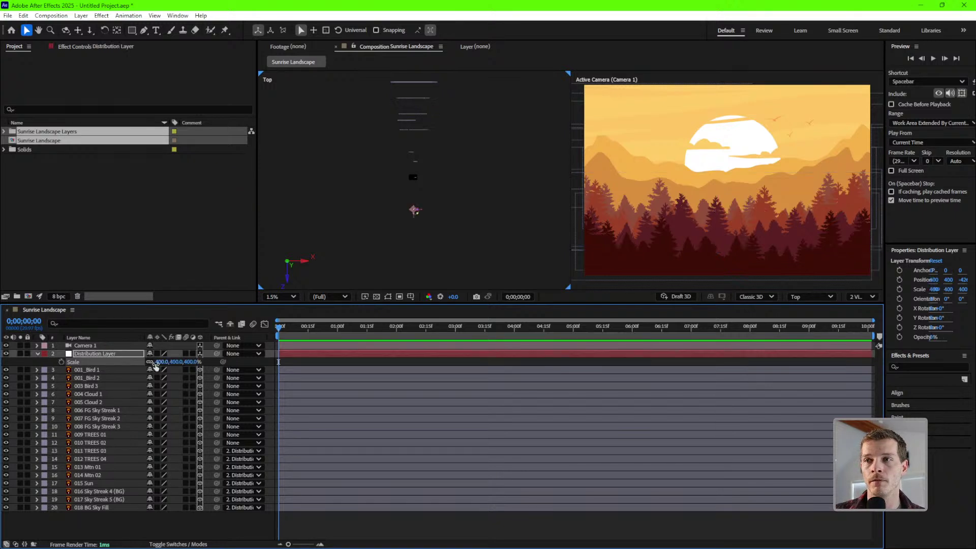
click(101, 459)
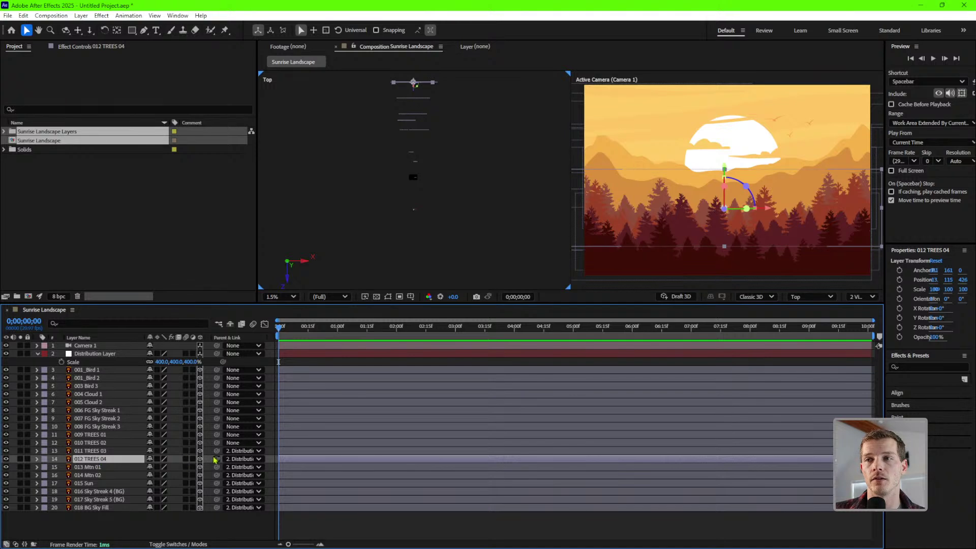
click(232, 451)
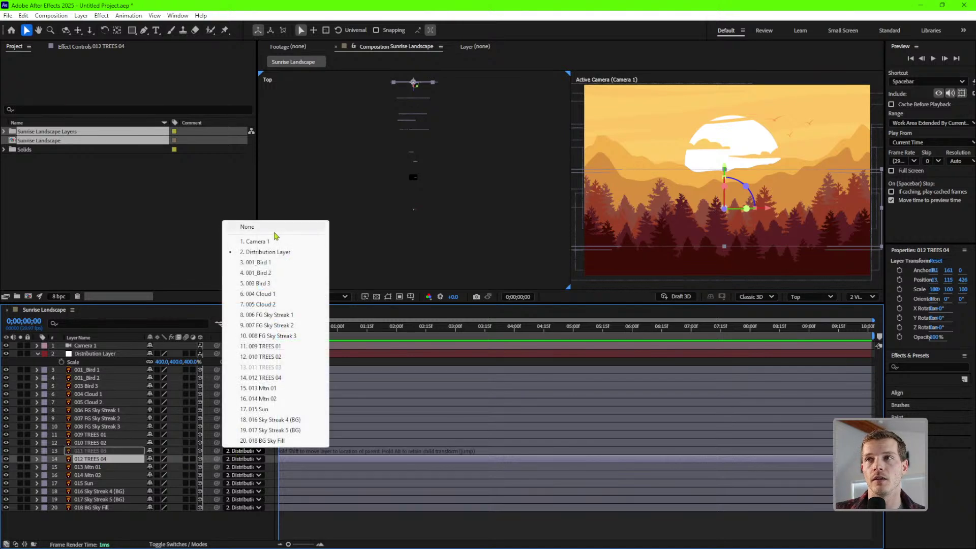
click(247, 227)
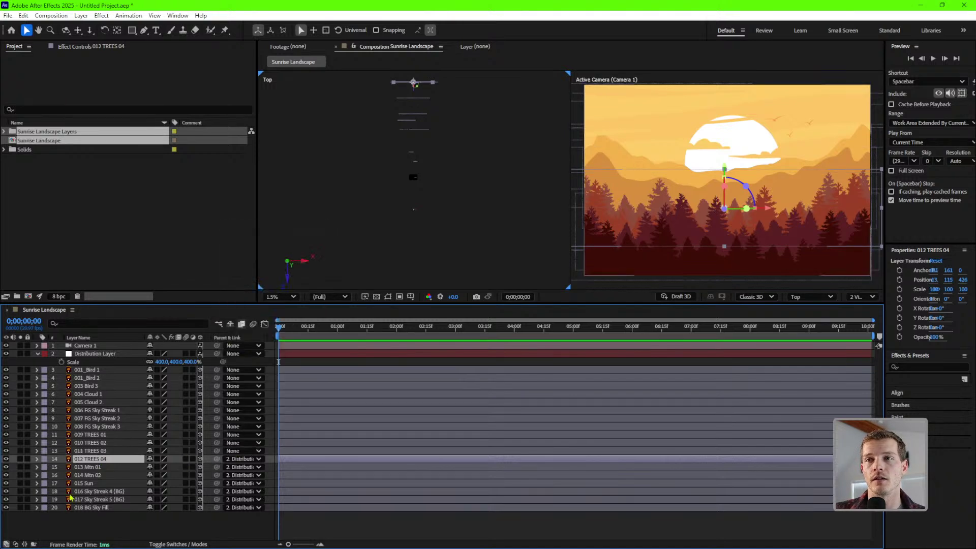
Set the Distribution Layer's Scale to 450% and set the parent of 012 TREES 04 to None.
click(102, 354)
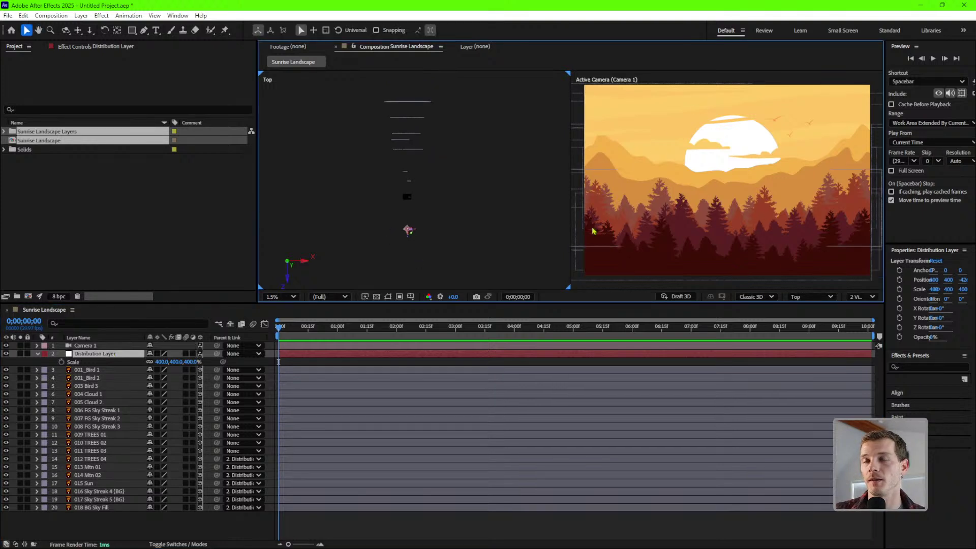
click(161, 362)
text(450)
key(Return)
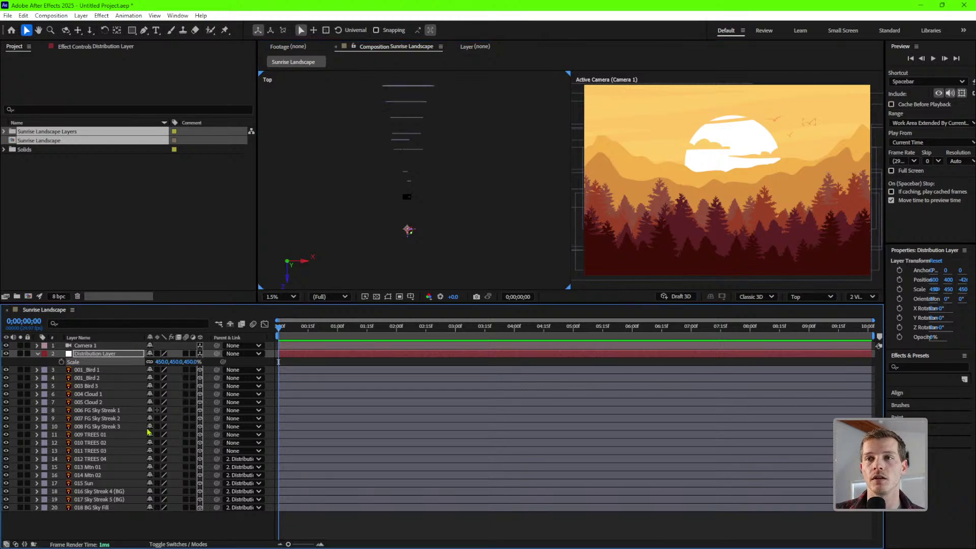
click(181, 457)
click(244, 459)
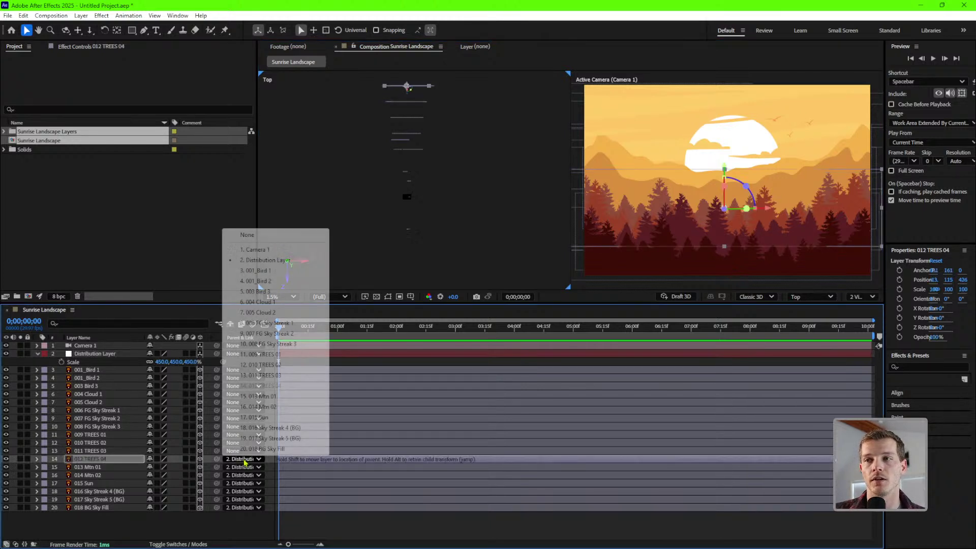
click(254, 233)
Set the Distribution Layer's Scale to 600% to push 013 Mtn 01 and the layers below it well behind the trees.
click(109, 466)
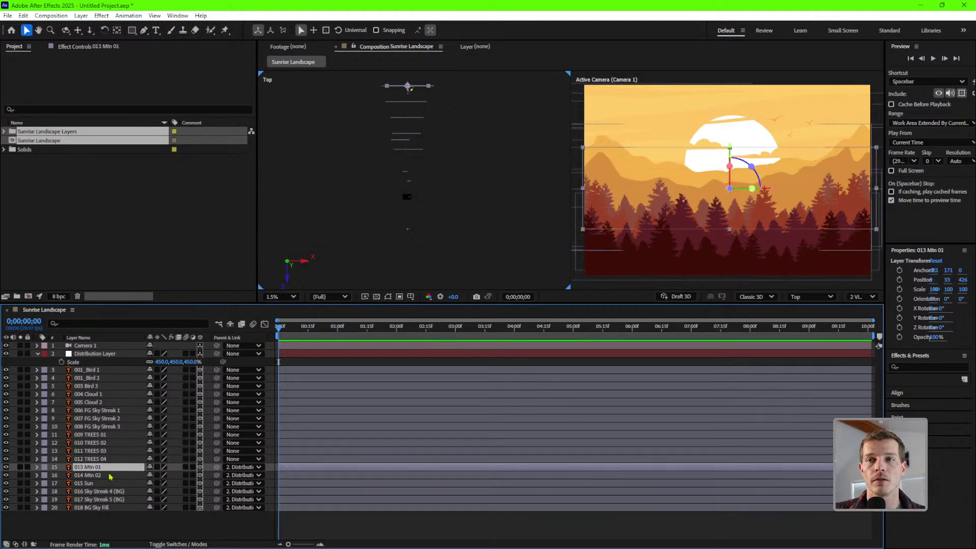
click(178, 362)
text(600)
key(Return)
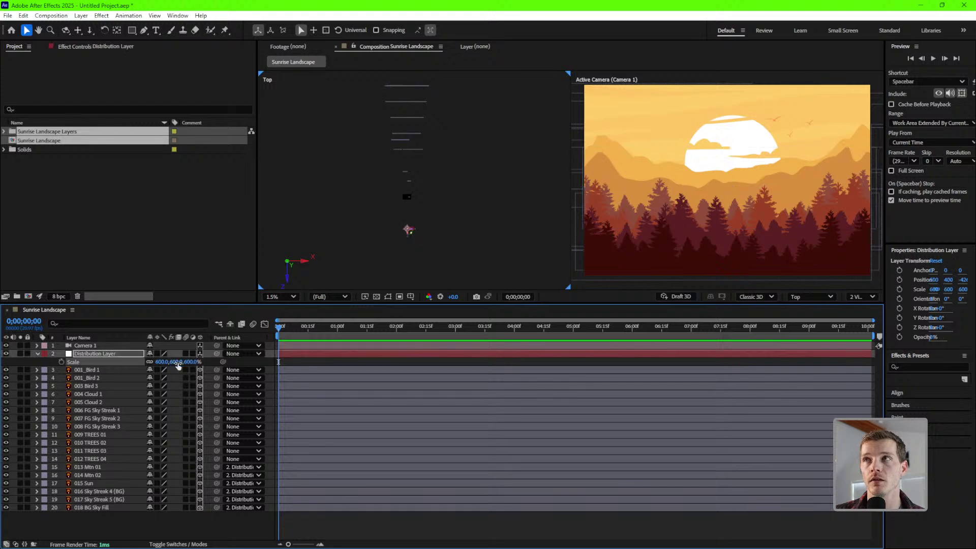
scroll(476, 135, down, 2)
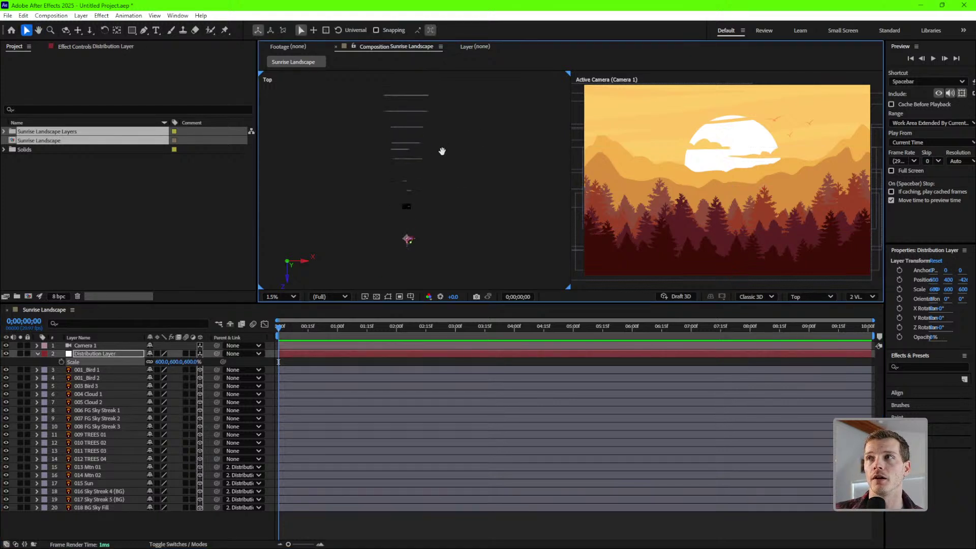
scroll(440, 162, up, 2)
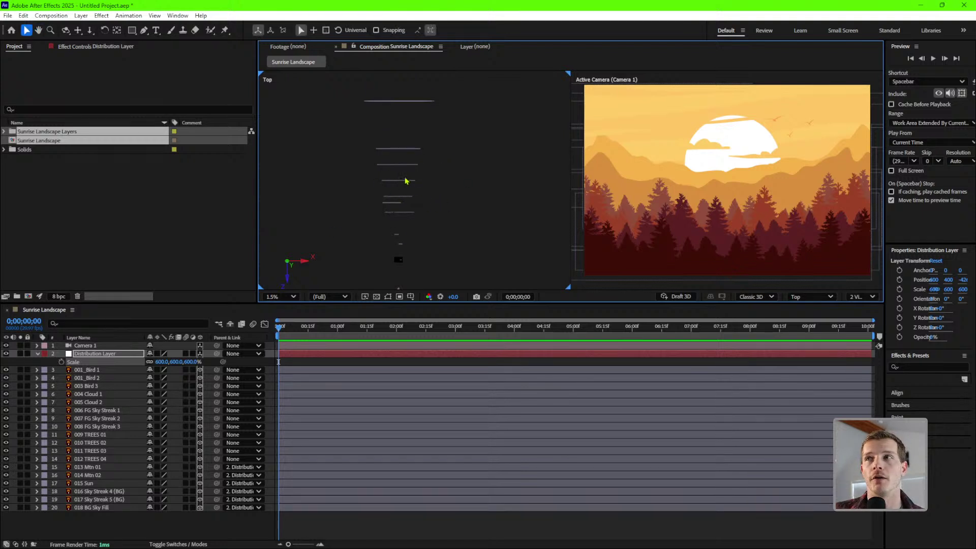
mouse_move(433, 170)
mouse_down()
mouse_move(432, 179)
mouse_move(438, 157)
mouse_up()
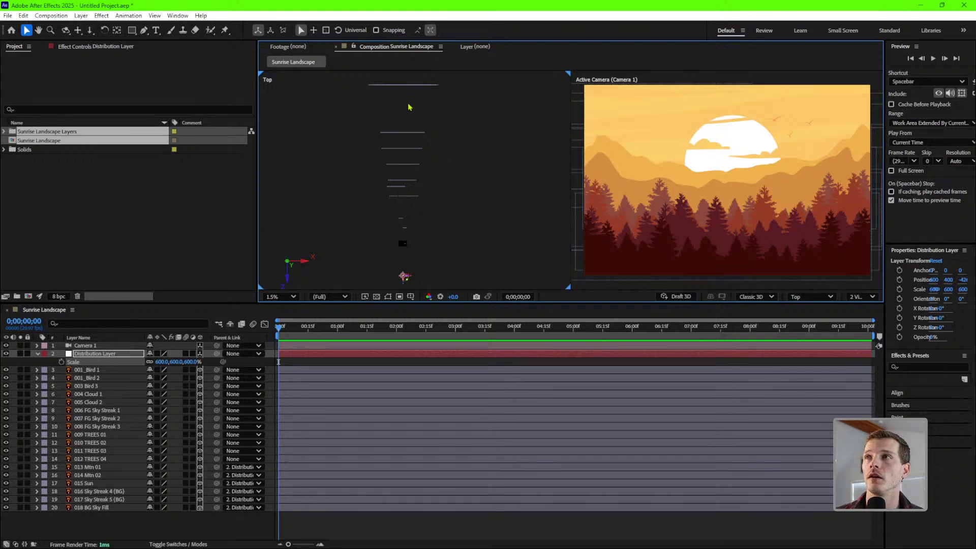
drag(440, 156, 453, 183)
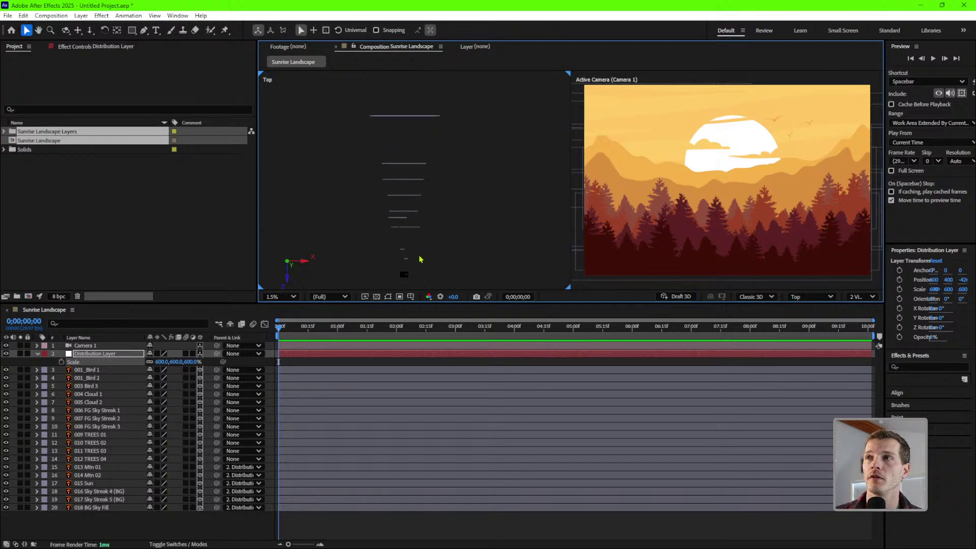
Set the parent of 013 Mtn 01 to None.
click(92, 467)
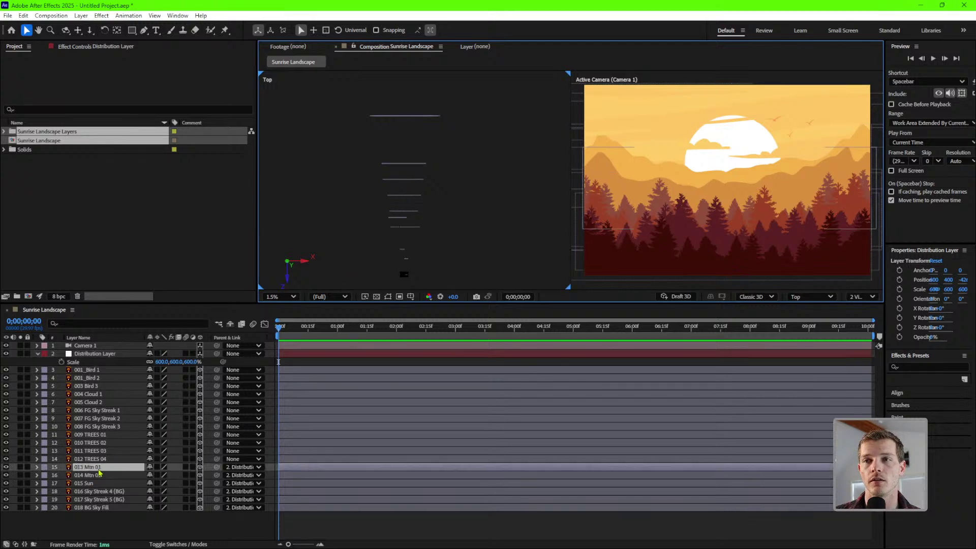
click(242, 467)
click(254, 243)
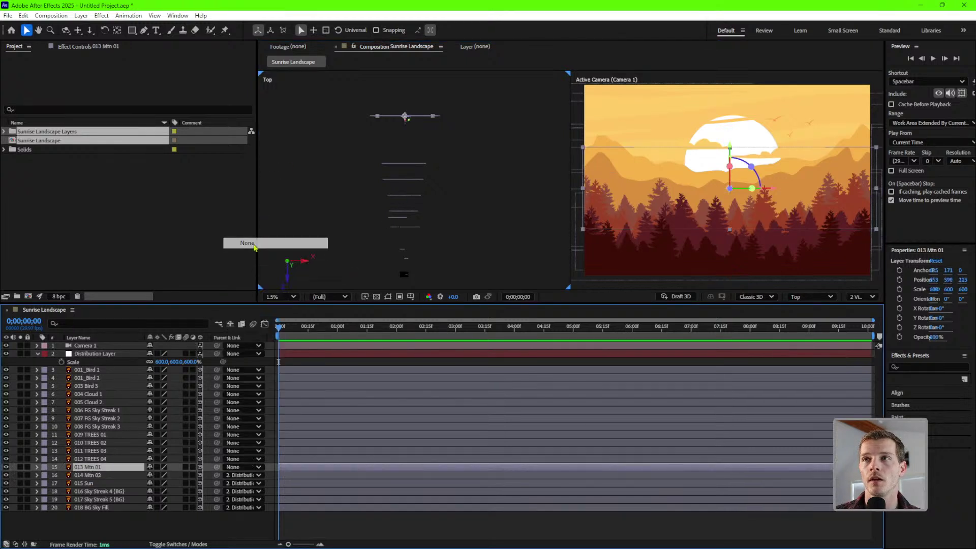
Set the Distribution Layer's Scale to 650% and set the parent of 014 Mtn 02 to None.
click(179, 361)
text(650)
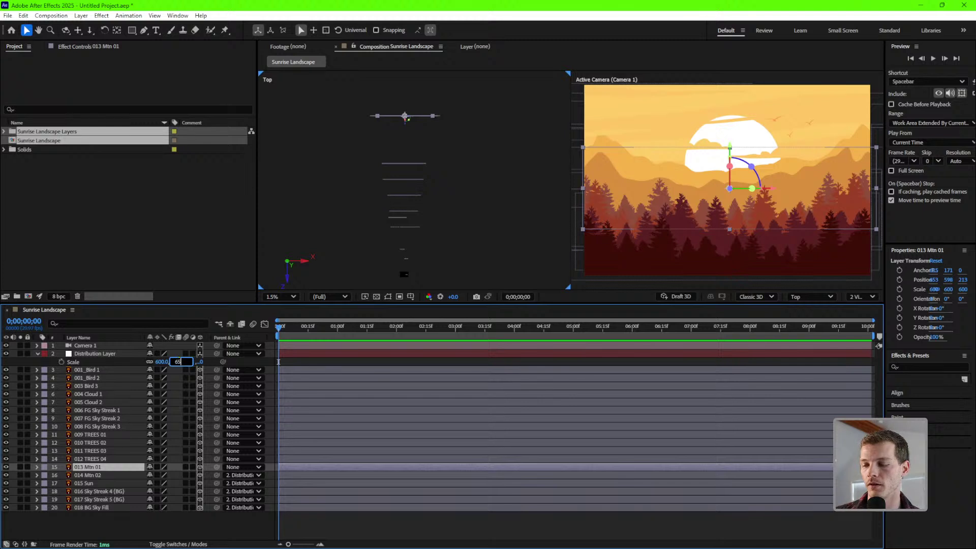
key(Return)
click(87, 476)
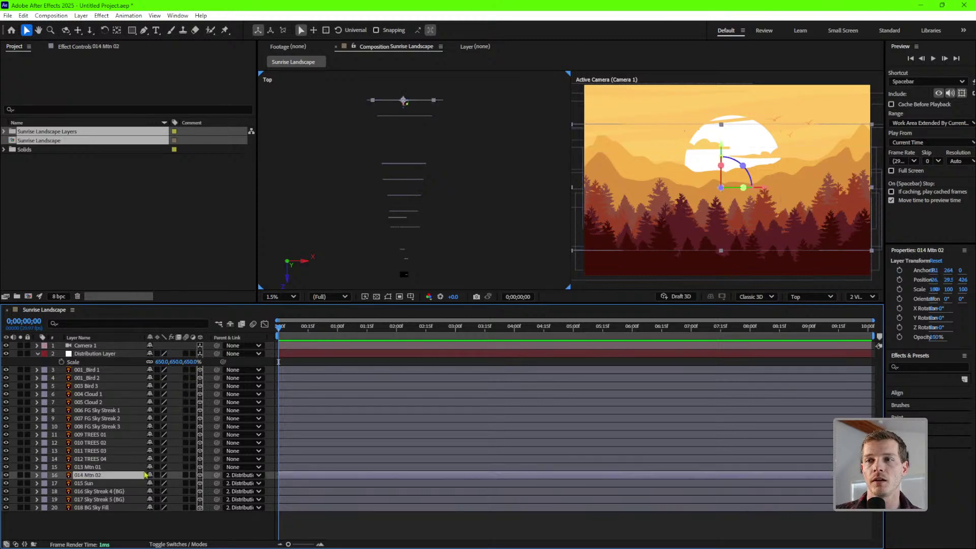
click(241, 475)
click(252, 253)
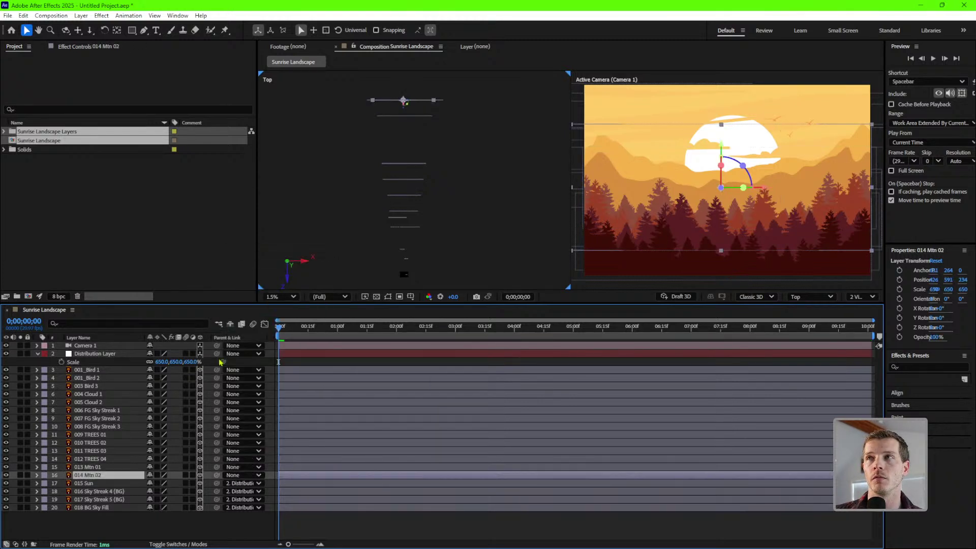
Set the Distribution Layer's Scale to 800% and set the parent of 015 Sun to None.
click(179, 361)
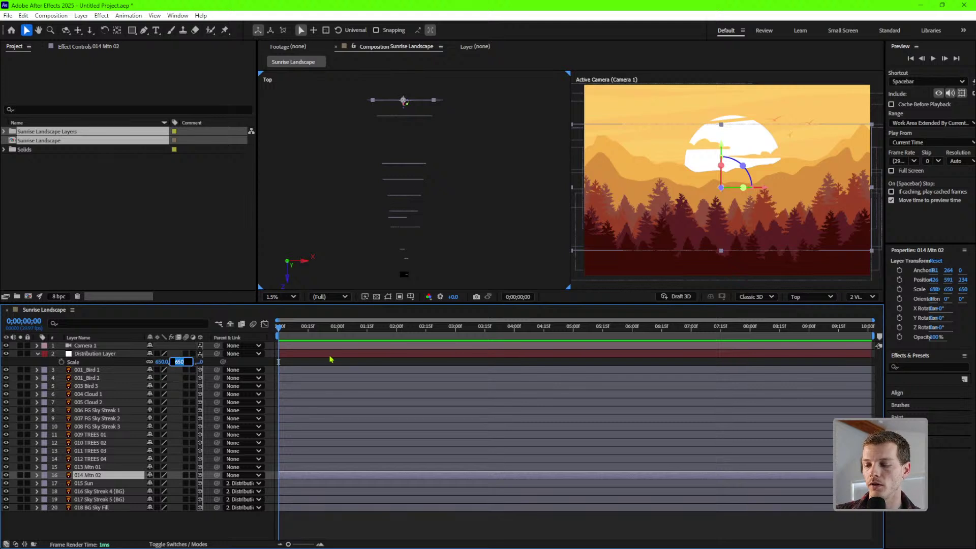
text(800)
key(Return)
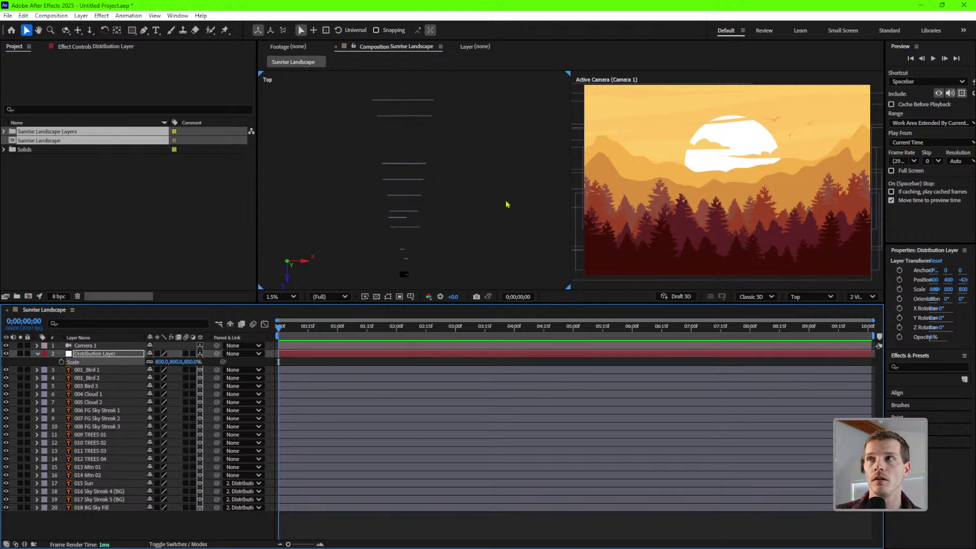
scroll(478, 159, down, 1)
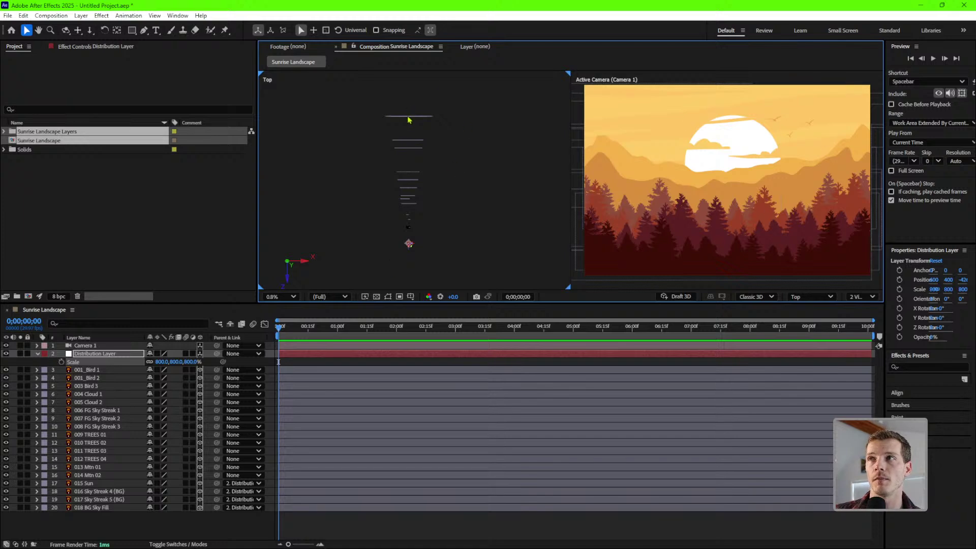
click(84, 483)
click(242, 483)
click(267, 259)
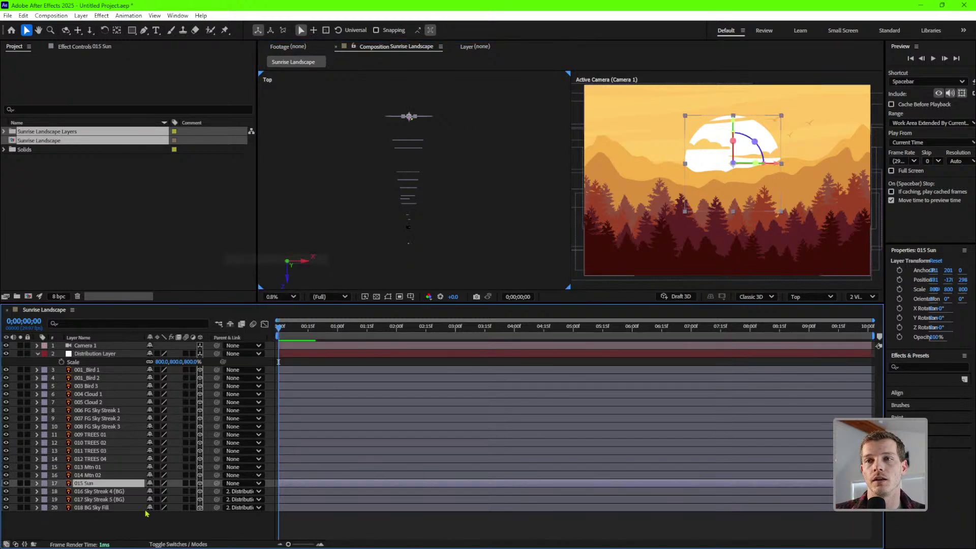
Set the Distribution Layer's Scale to 900% and set the parent of both 016 Sky Streak 4 (BG) and 017 Sky Streak 5 (BG) to None.
click(166, 362)
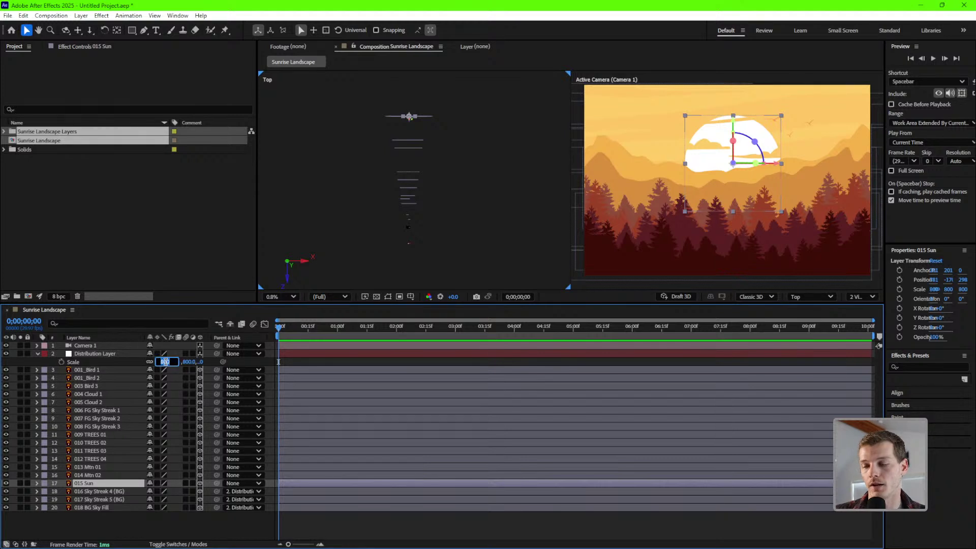
text(900)
key(Return)
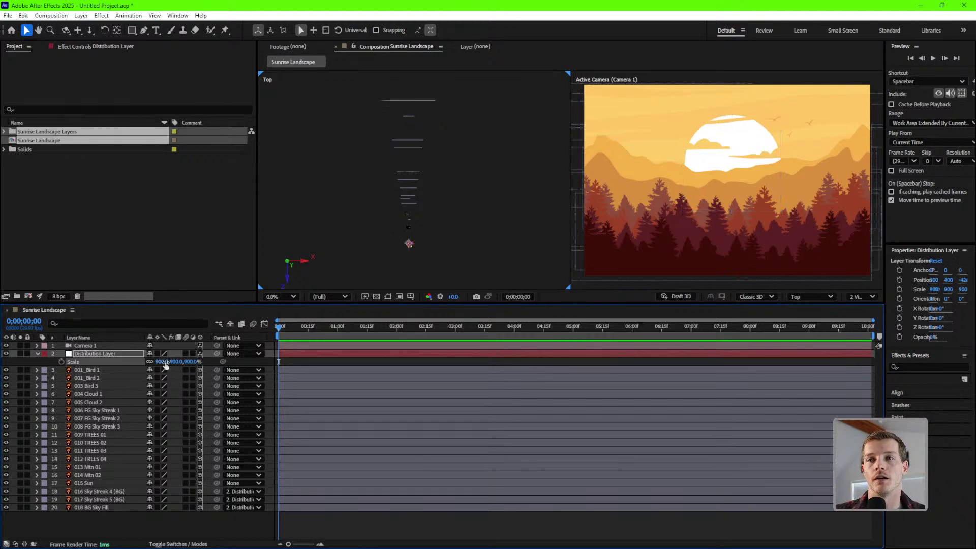
click(104, 491)
shift+click(108, 500)
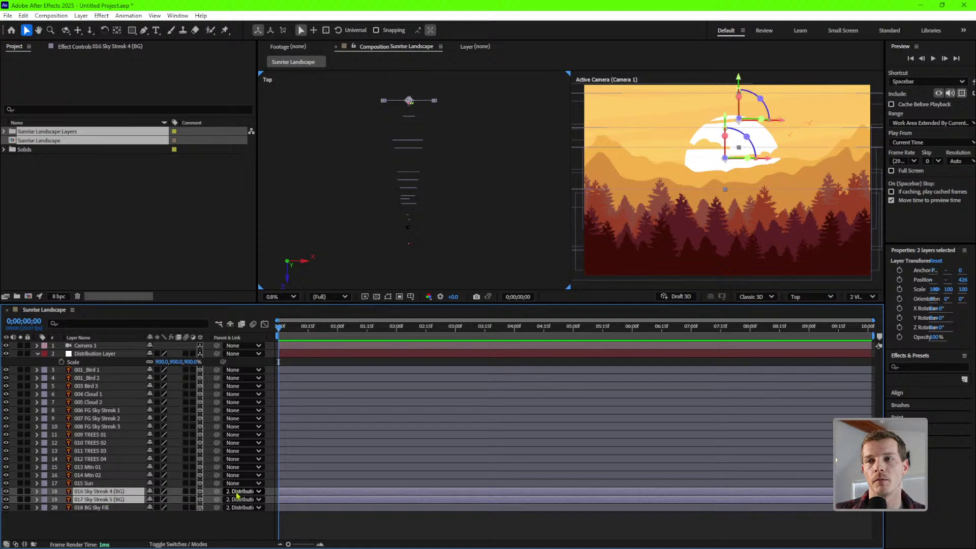
click(240, 492)
click(249, 267)
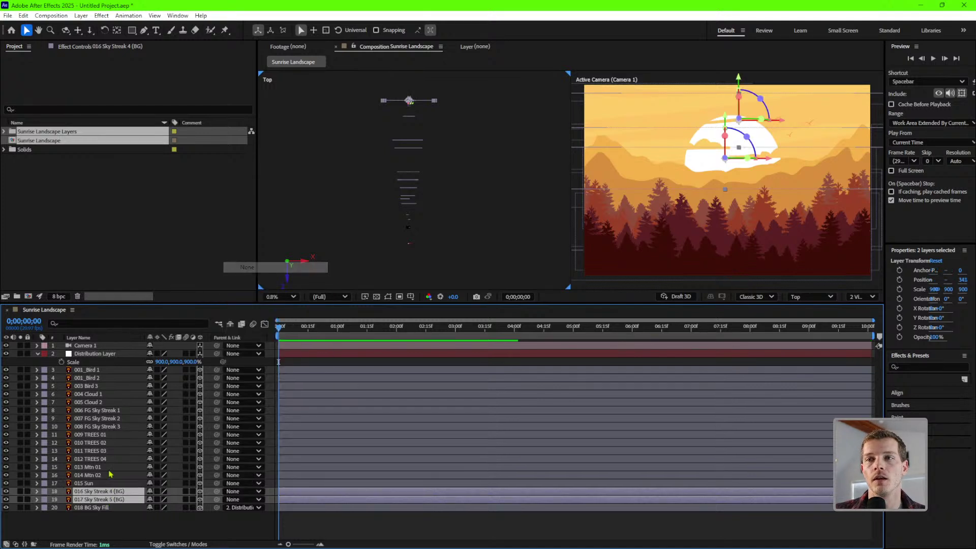
Set the Distribution Layer's Scale to 1000% to push 018 BG Sky Fill behind all other layers.
click(101, 508)
click(164, 362)
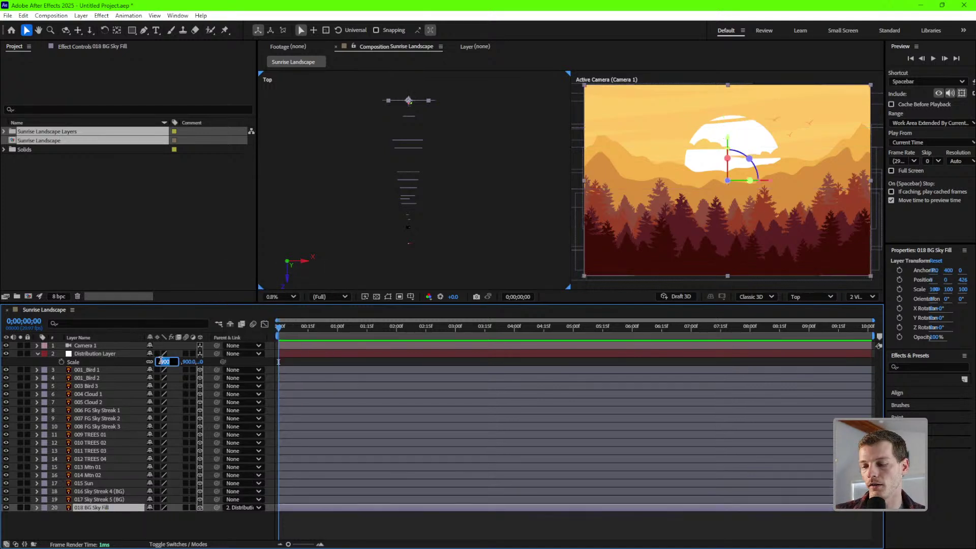
text(1000)
key(Return)
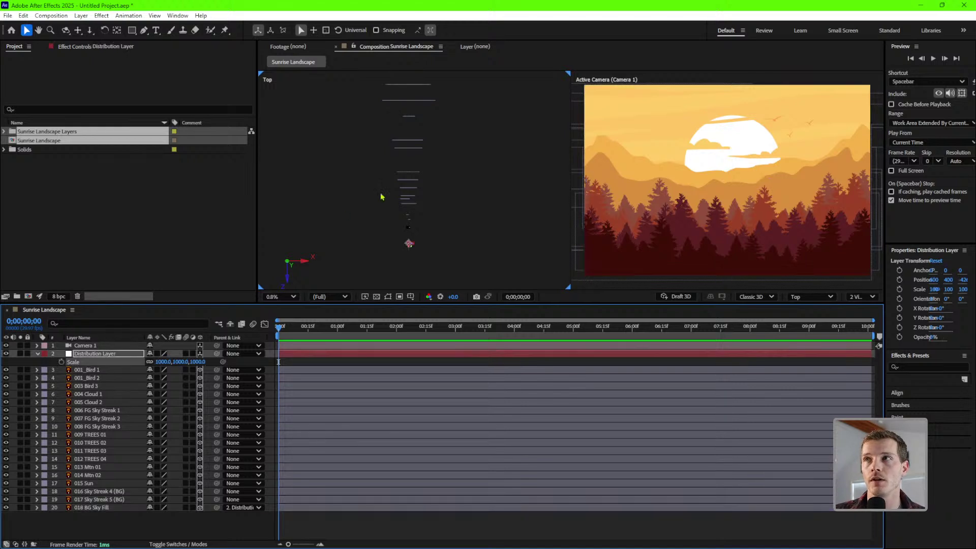
Select Camera 1 and reveal its Position property, with the camera centred in the Top view.
middle_click(436, 161)
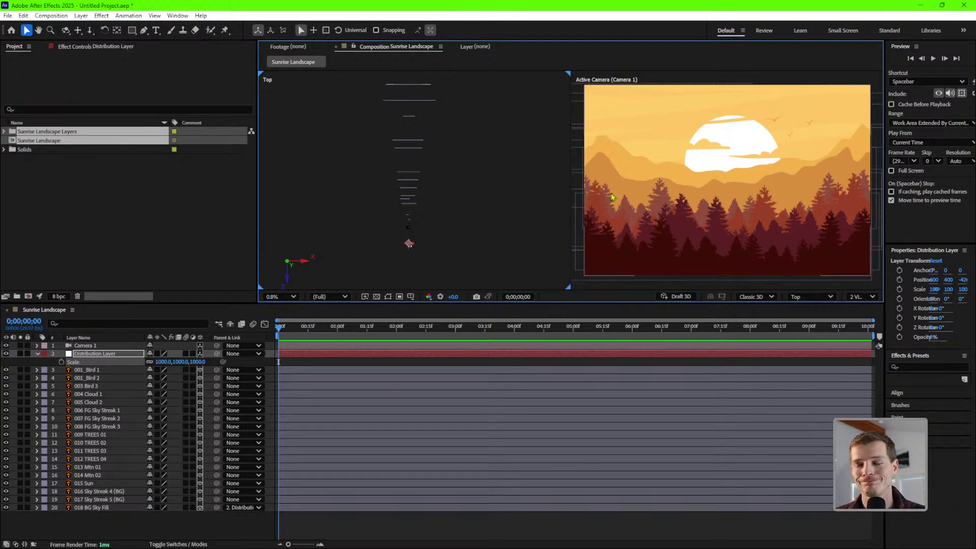
click(95, 337)
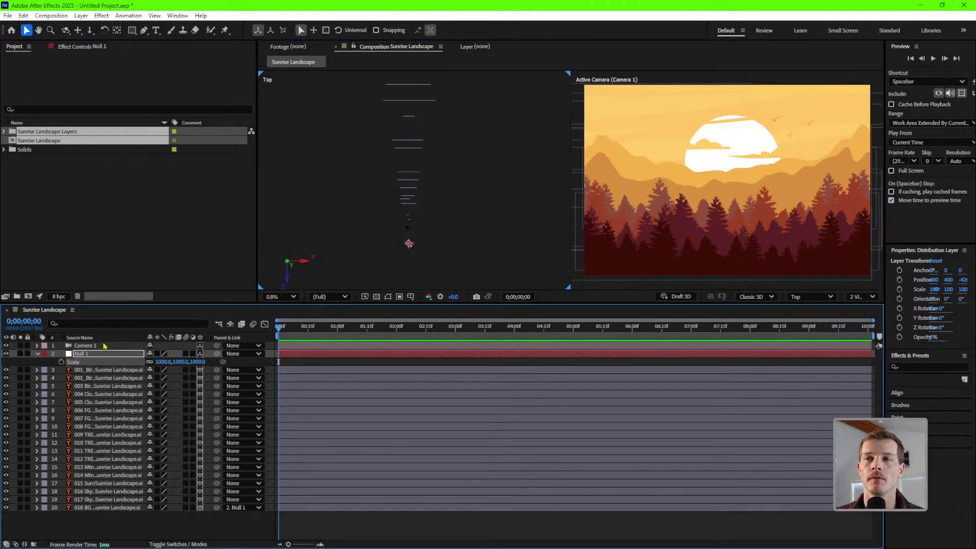
click(104, 346)
click(103, 339)
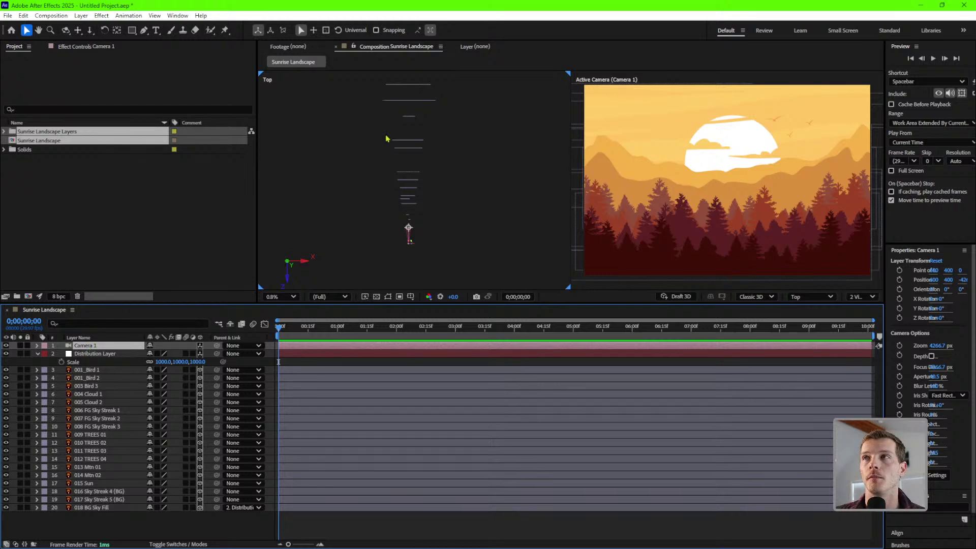
scroll(412, 241, up, 3)
drag(413, 254, 450, 145)
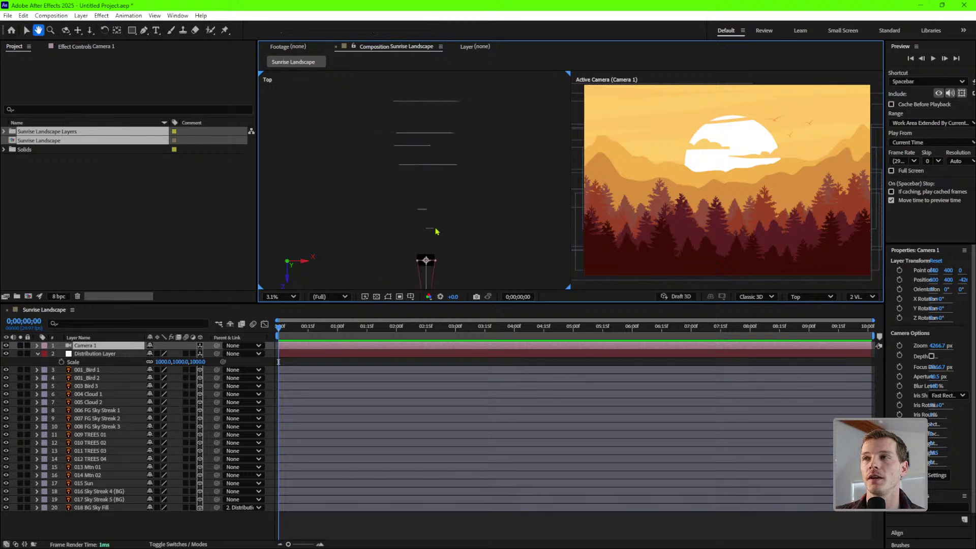
scroll(437, 233, up, 1)
drag(446, 263, 460, 134)
drag(508, 259, 505, 170)
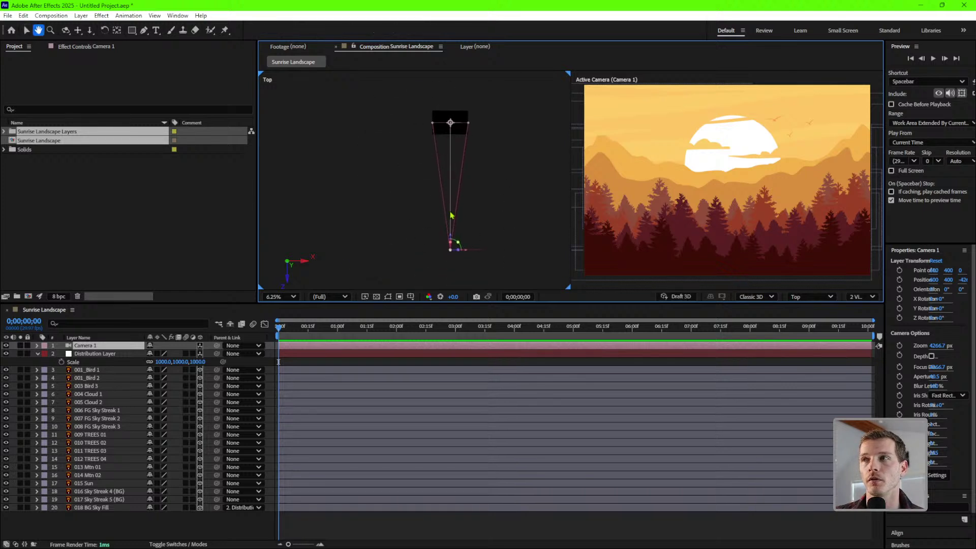
key(p)
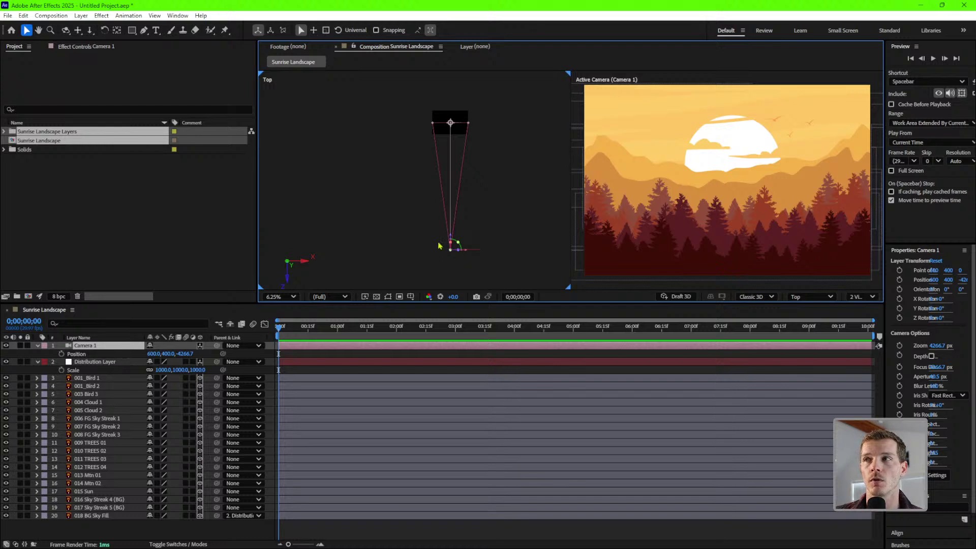
Try moving Camera 1 sideways to an X Position of 816 and undo the move.
drag(154, 353, 270, 349)
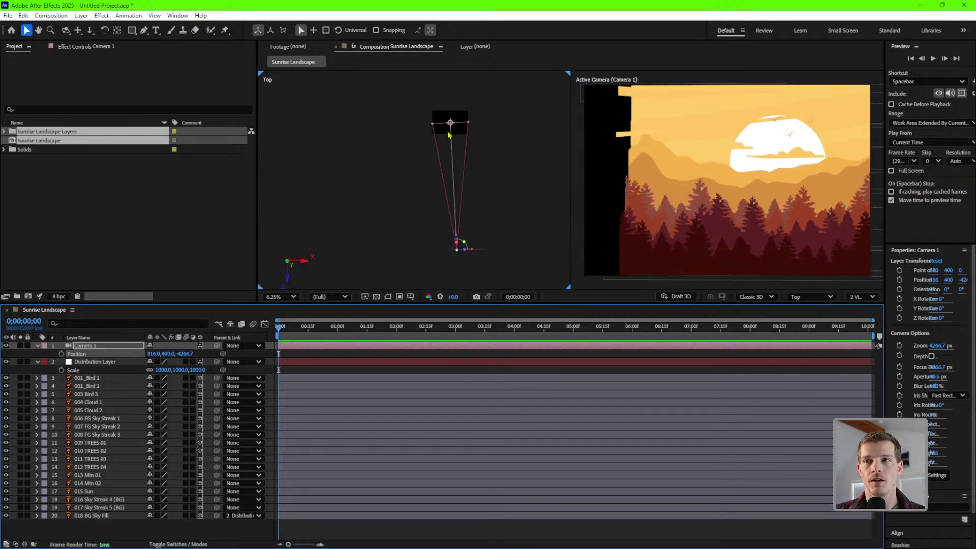
mouse_move(464, 250)
mouse_down()
mouse_move(478, 254)
mouse_move(467, 252)
mouse_up()
key(ctrl+z)
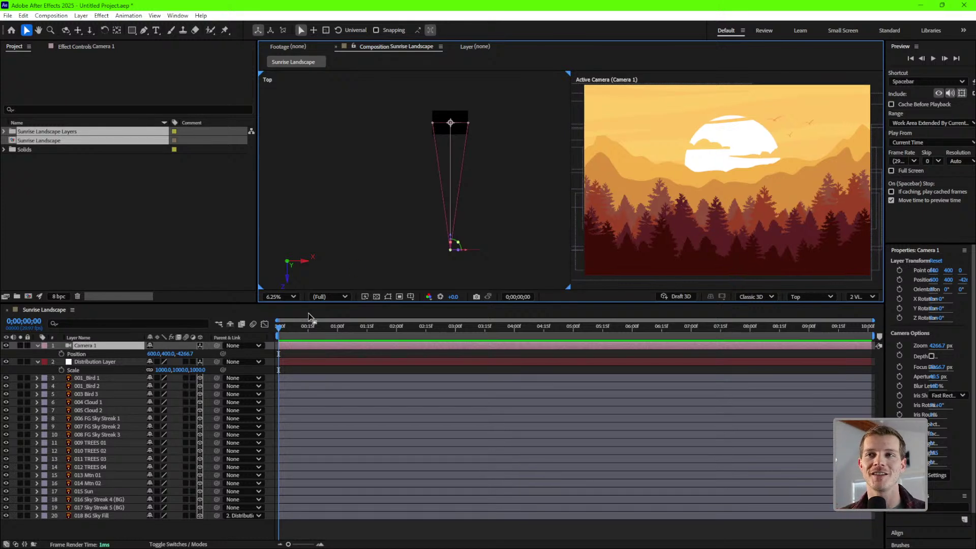
Create an orbit null for Camera 1.
right_click(111, 346)
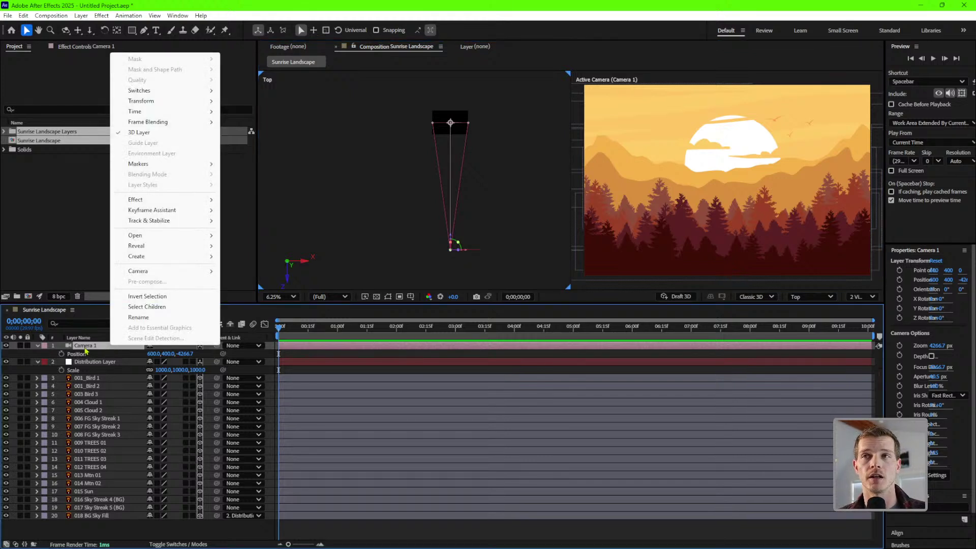
mouse_move(155, 273)
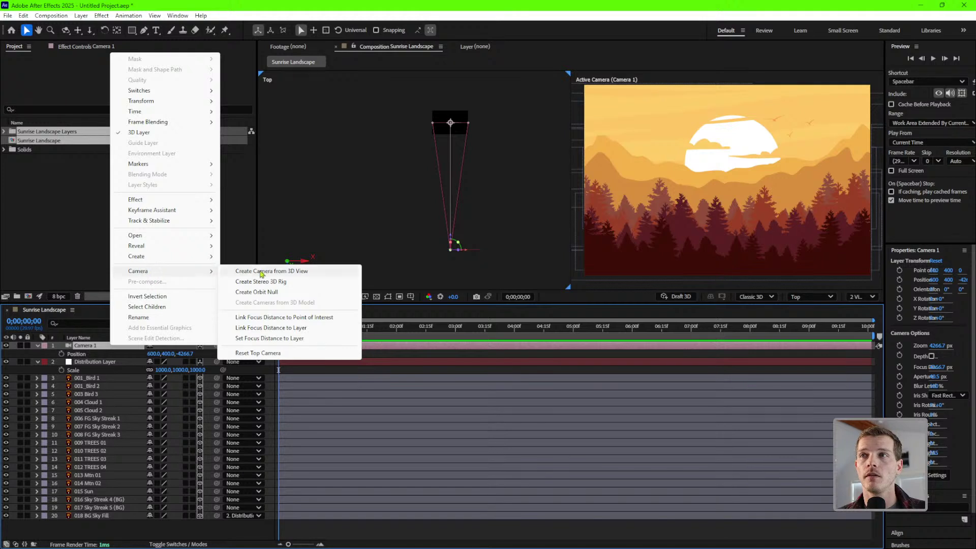
click(294, 295)
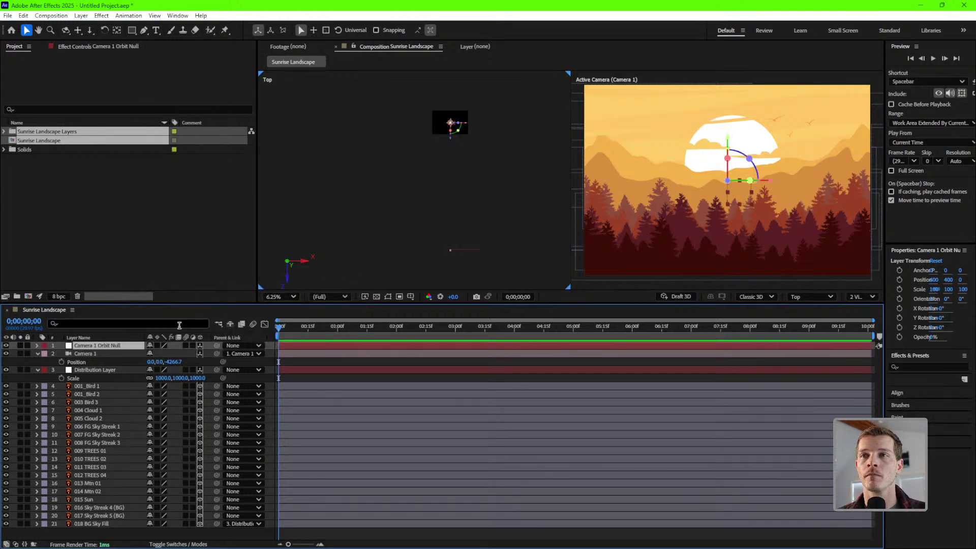
Set the parent of 018 BG Sky Fill to None and collapse the Distribution Layer's properties.
click(95, 372)
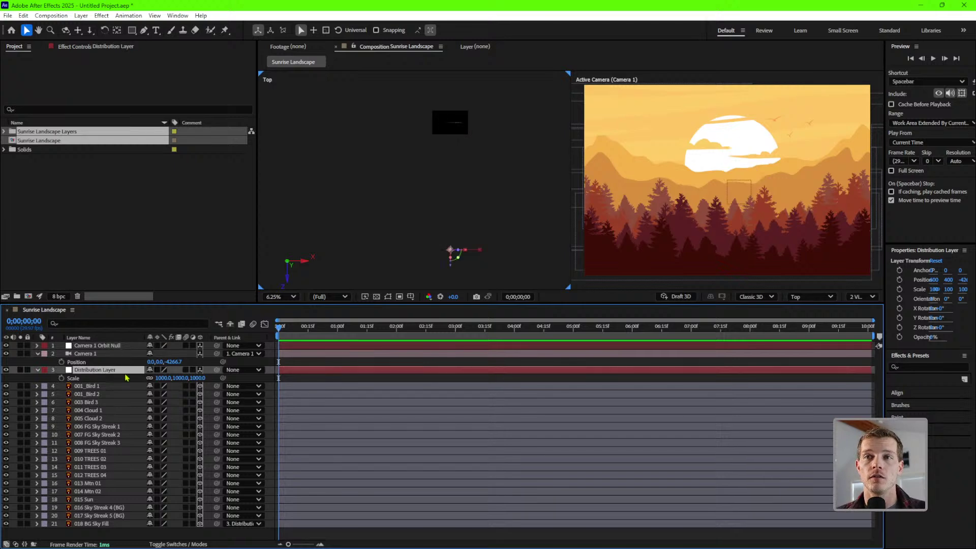
click(245, 525)
click(252, 290)
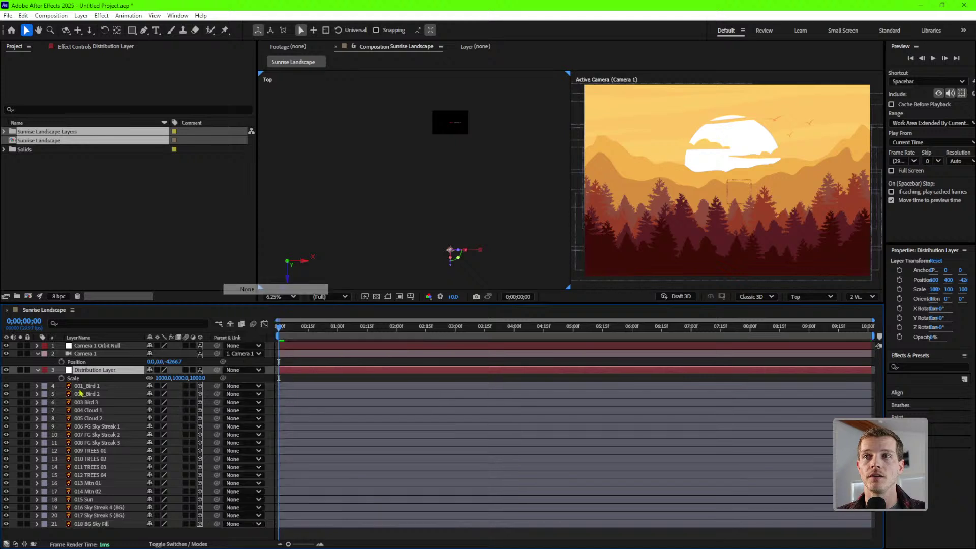
click(37, 370)
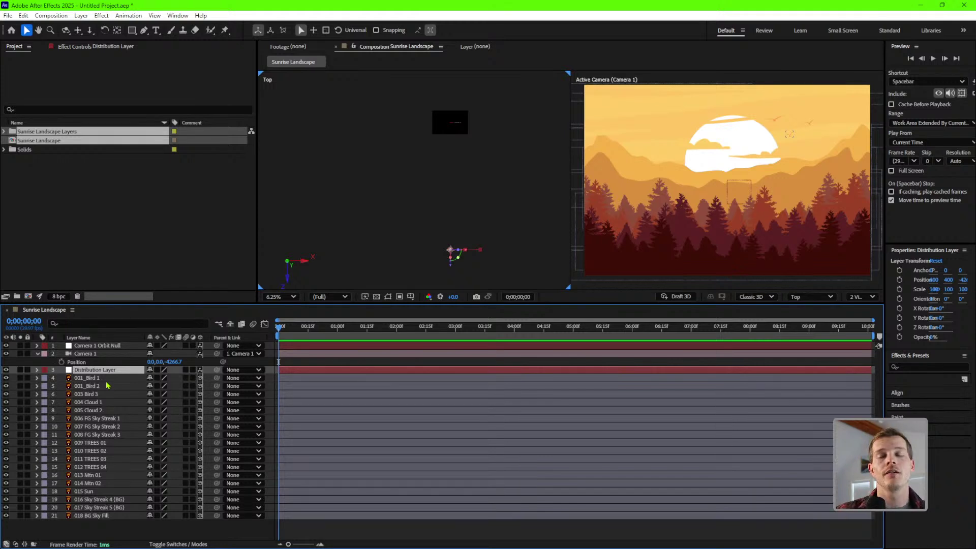
Expand Camera 1's transform and camera options and add a Zoom keyframe at 0;00;07;01.
click(112, 347)
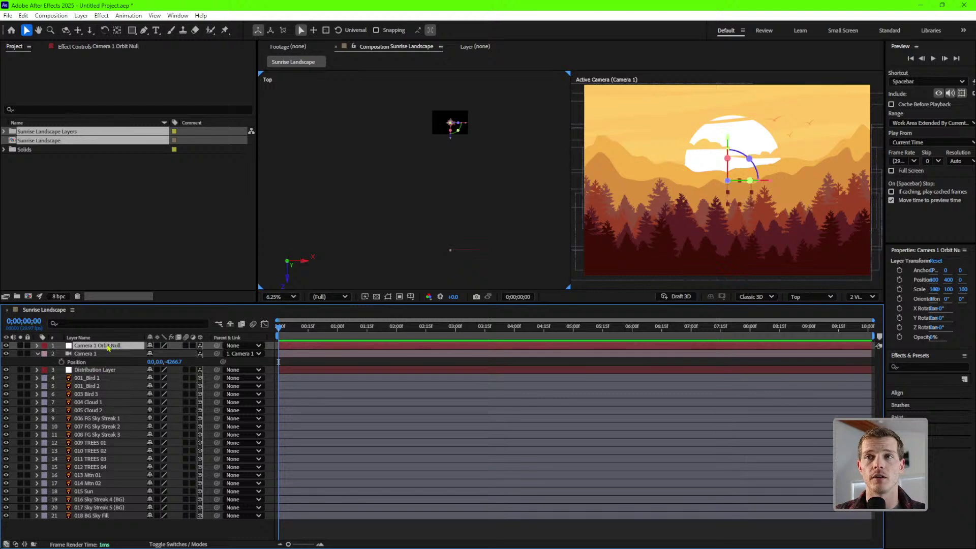
click(98, 355)
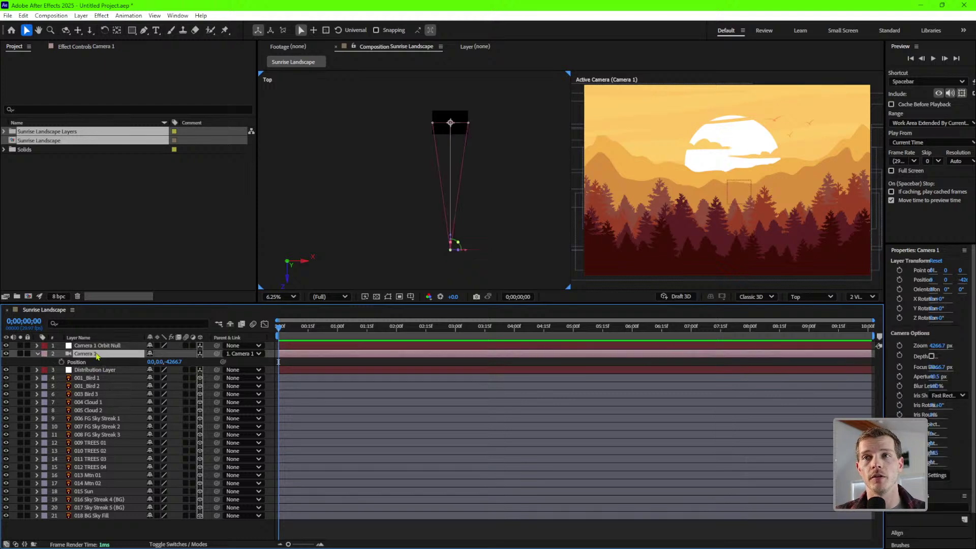
click(38, 353)
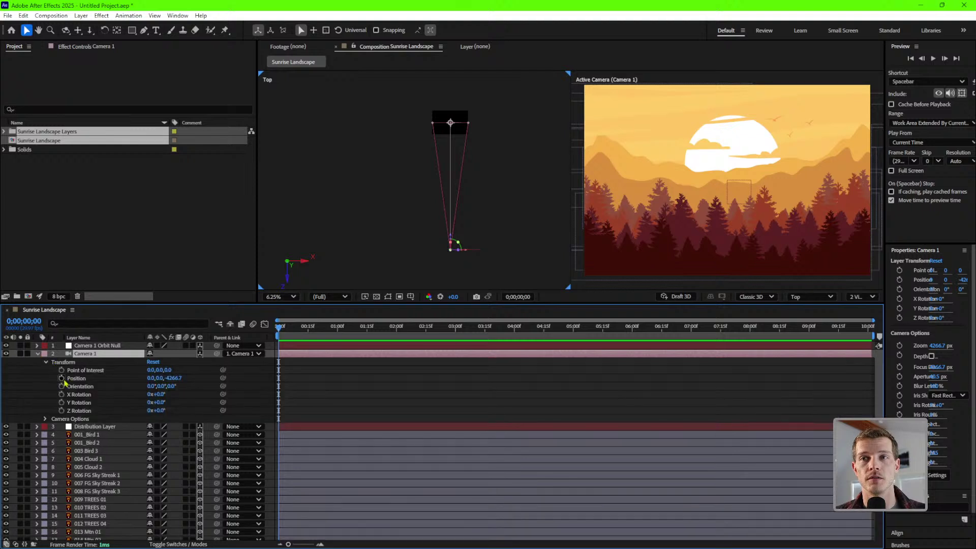
click(45, 419)
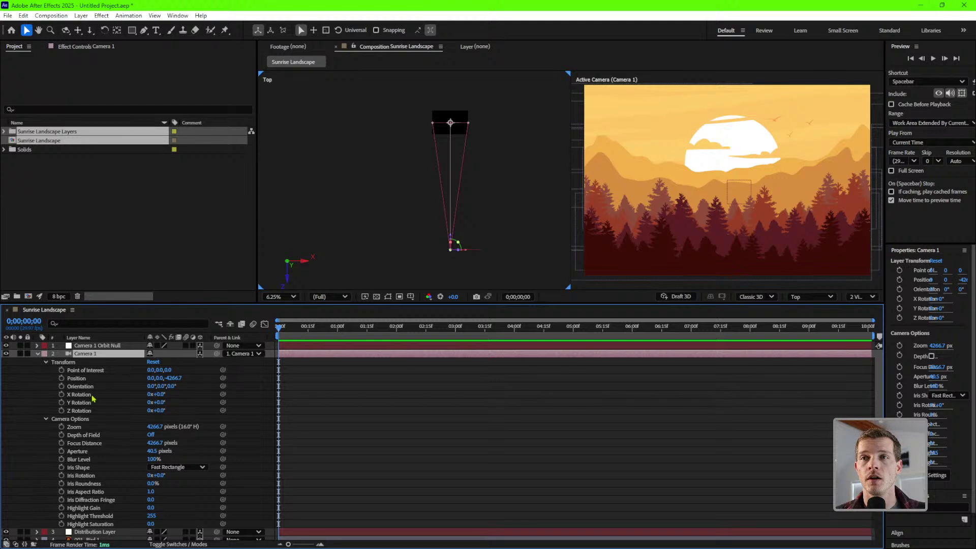
drag(514, 338, 694, 339)
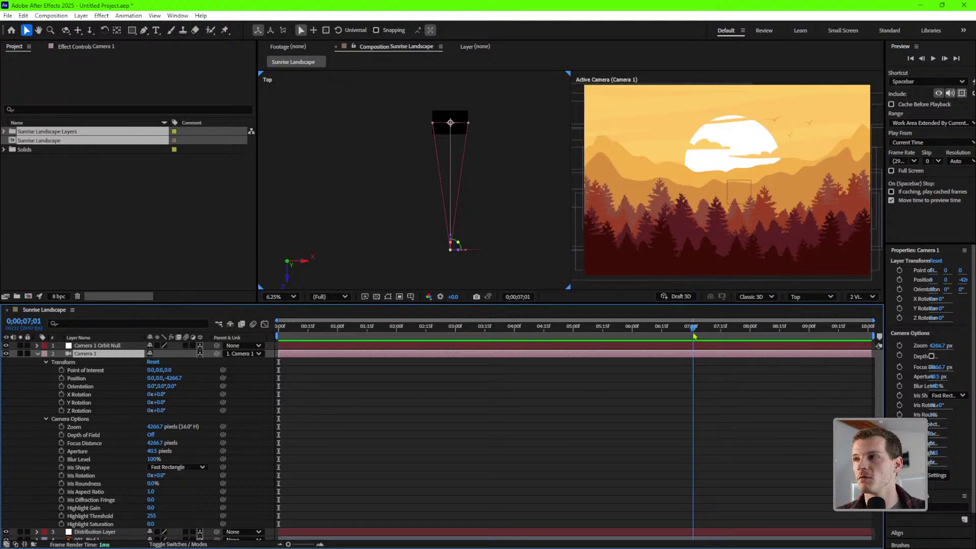
click(61, 427)
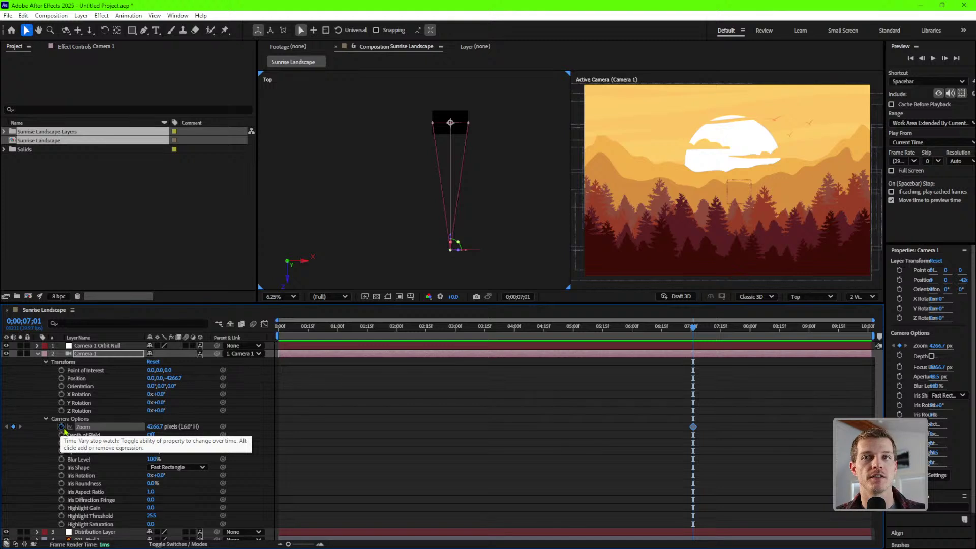
Switch Camera 1's listing between keyframed and modified properties, ending with only the keyframed Zoom shown.
click(45, 362)
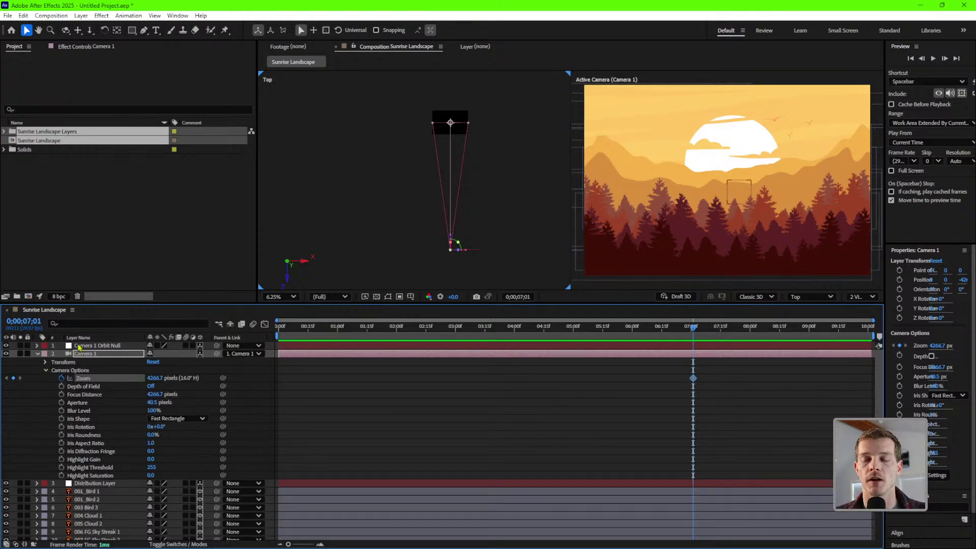
key(u)
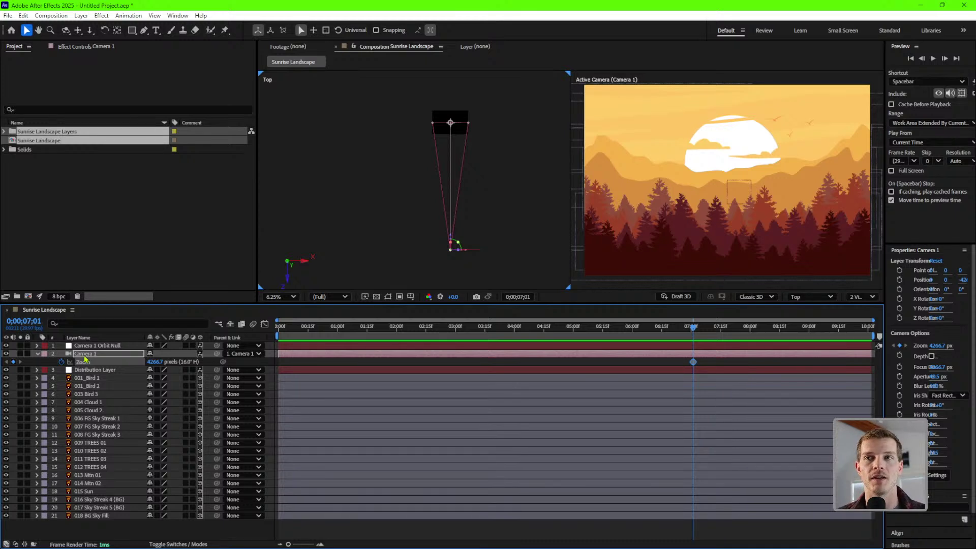
key(u)
key(u)
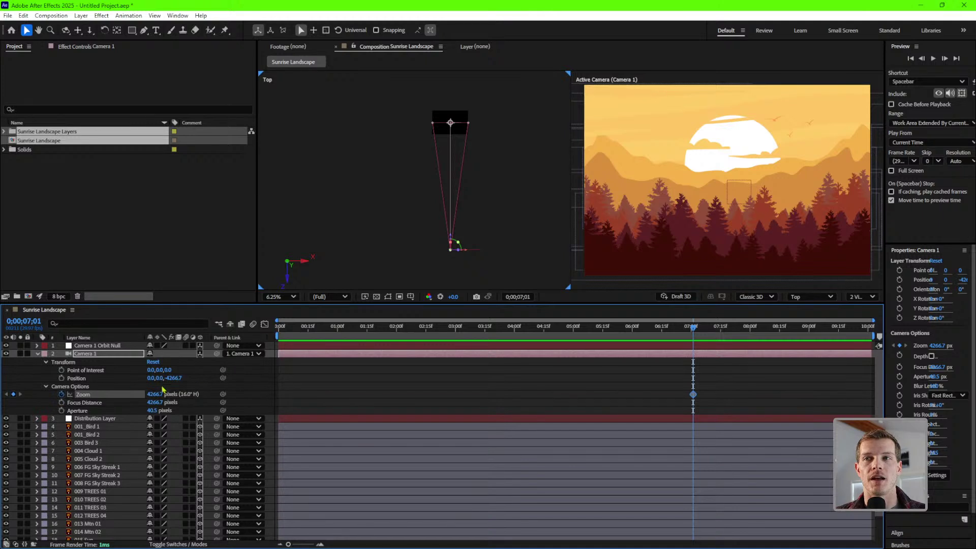
key(u)
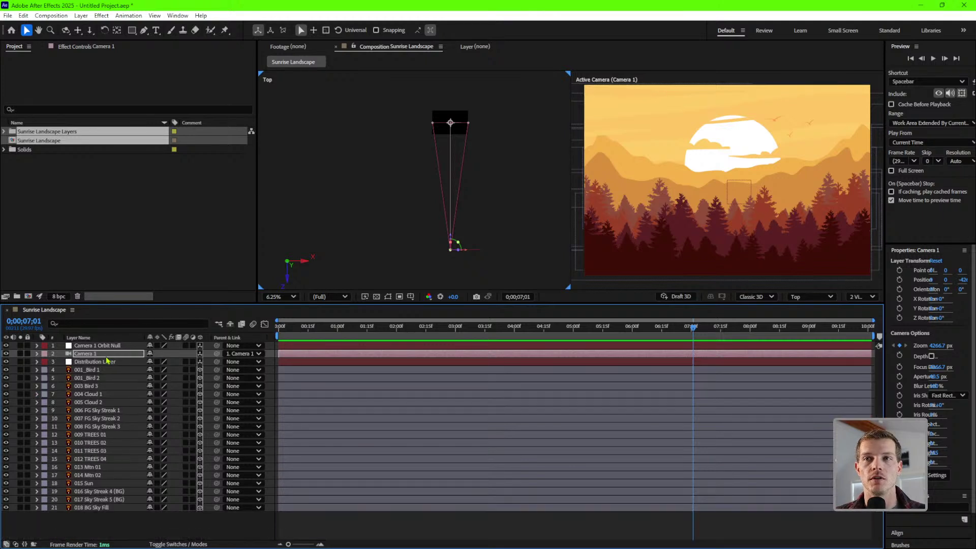
key(u)
key(u)
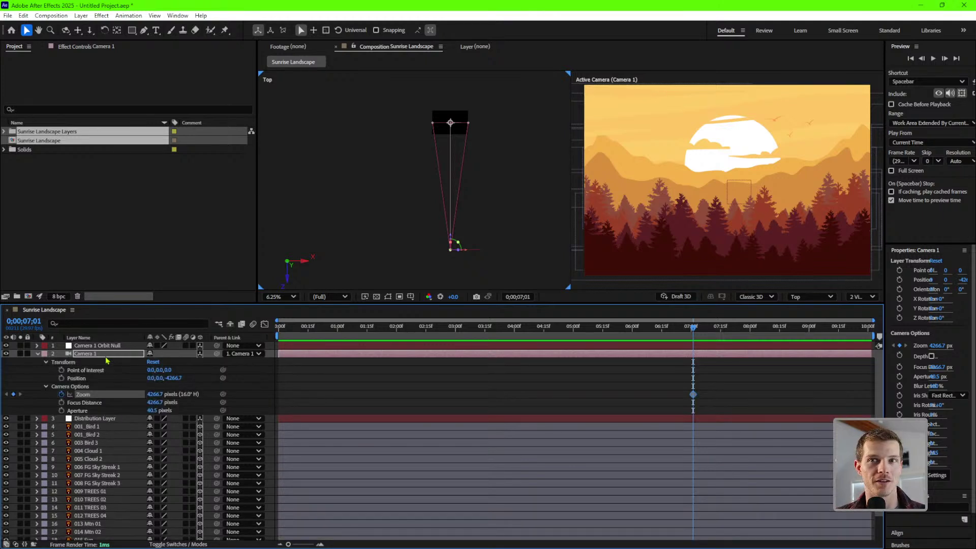
key(u)
key(u)
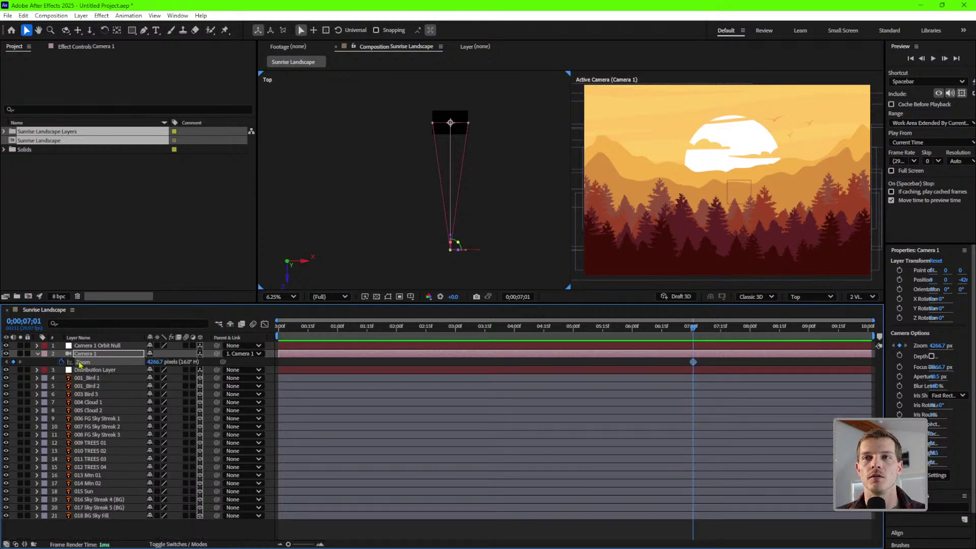
Add Position, X Rotation and Y Rotation keyframes to Camera 1 Orbit Null at 0;00;07;01.
click(99, 346)
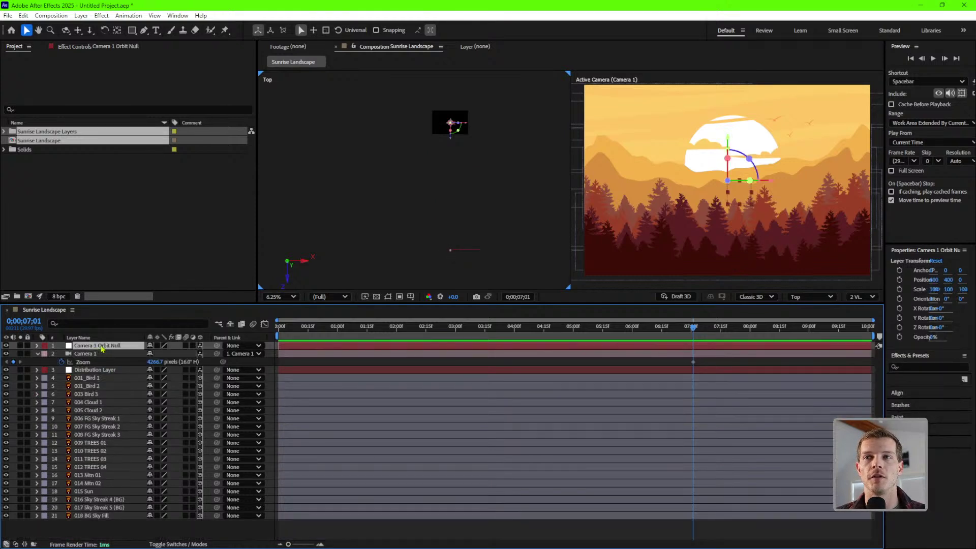
click(38, 346)
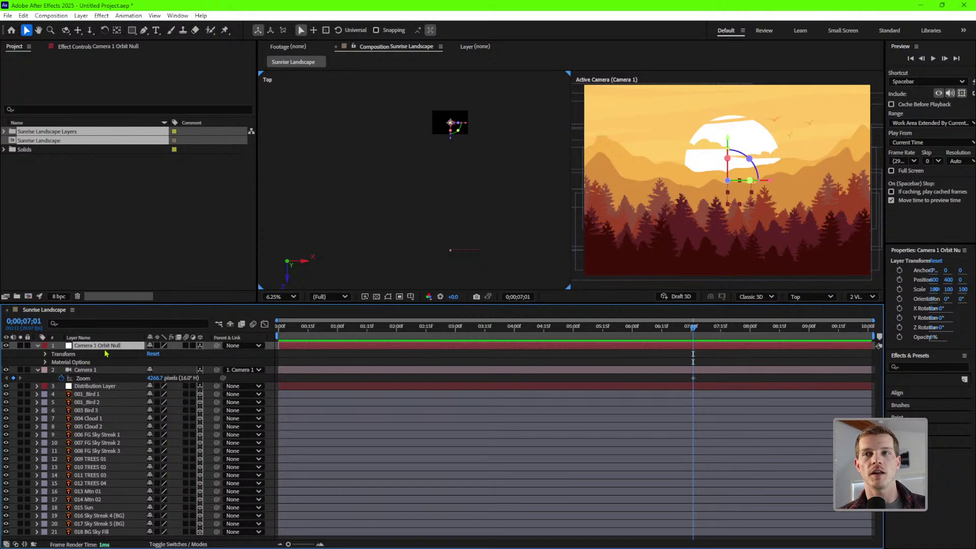
key(p)
click(61, 354)
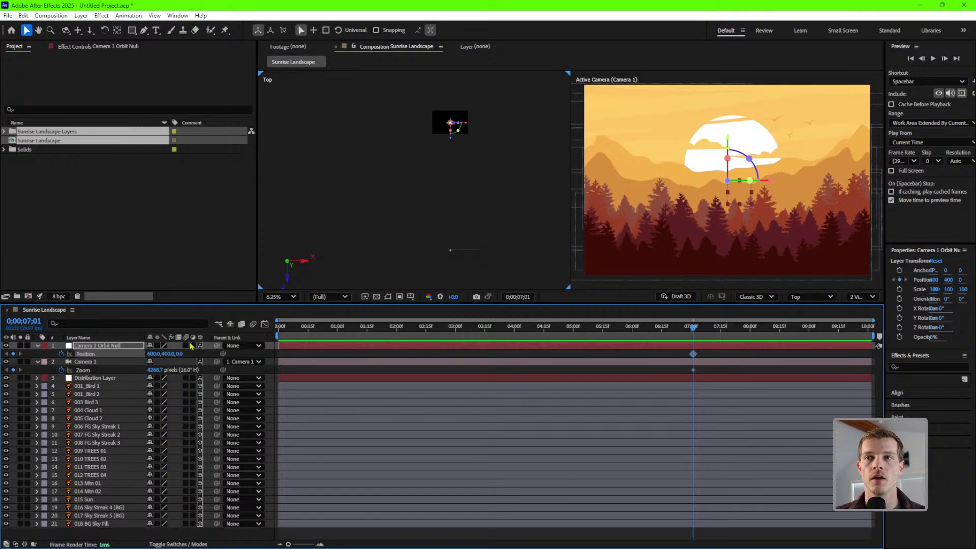
key(r)
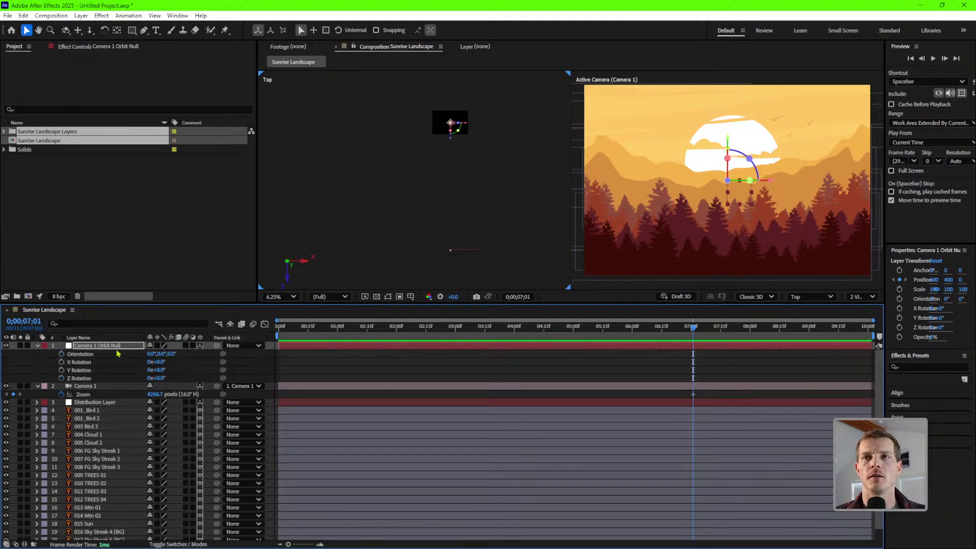
click(61, 362)
click(61, 370)
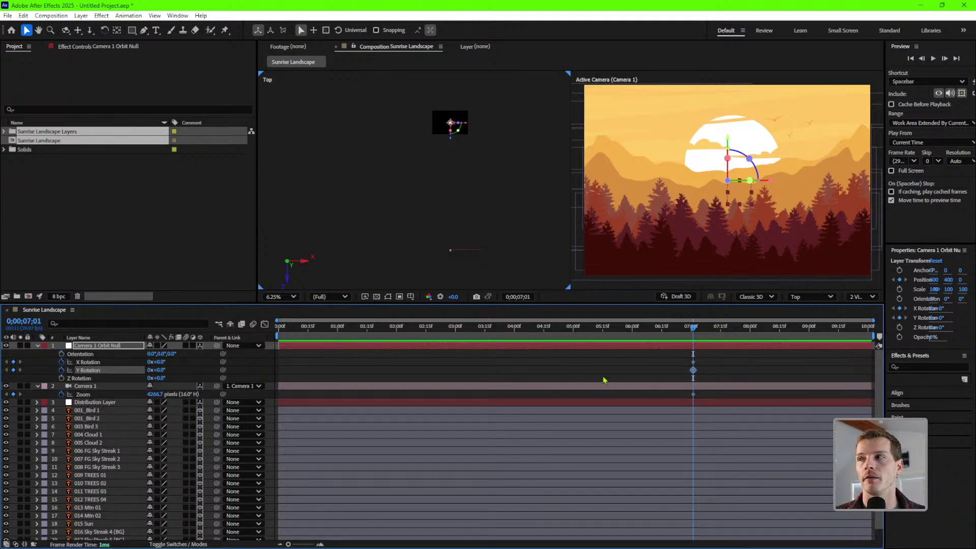
Reduce Camera 1 Orbit Null's listing to only its keyframed Position, X Rotation and Y Rotation properties.
click(719, 369)
click(706, 346)
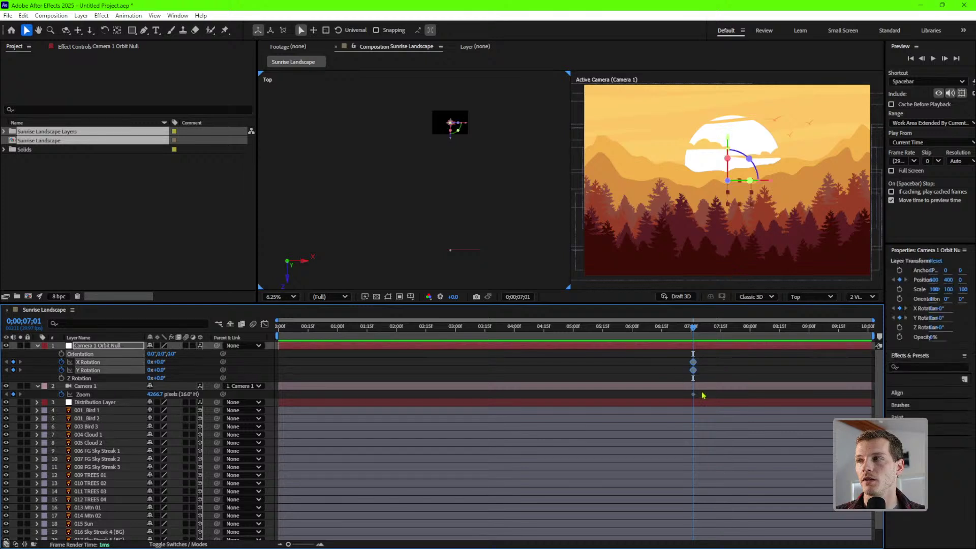
click(702, 389)
click(358, 348)
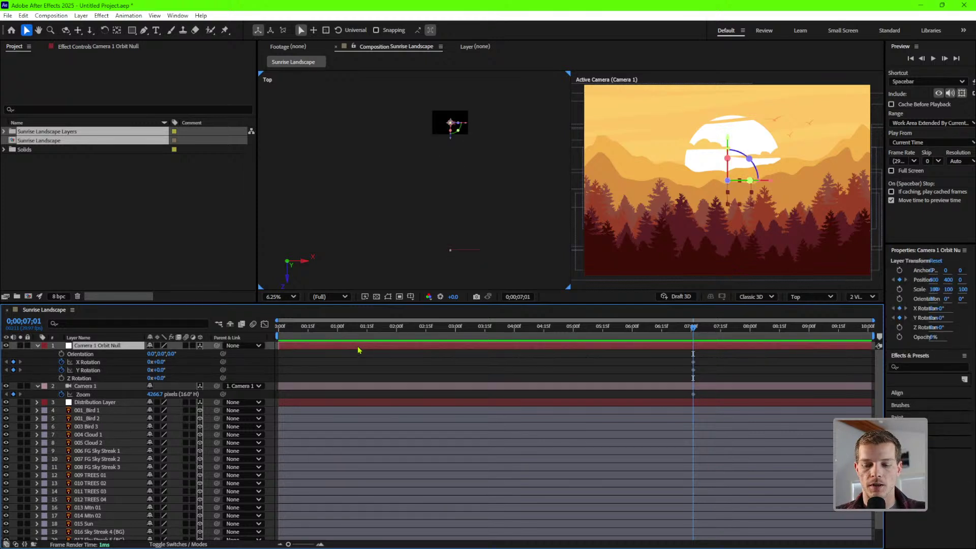
key(u)
Apply Easy Ease In to the orbit null's Position and rotation keyframes and Camera 1's Zoom keyframe at 0;00;07;01.
drag(706, 353, 678, 373)
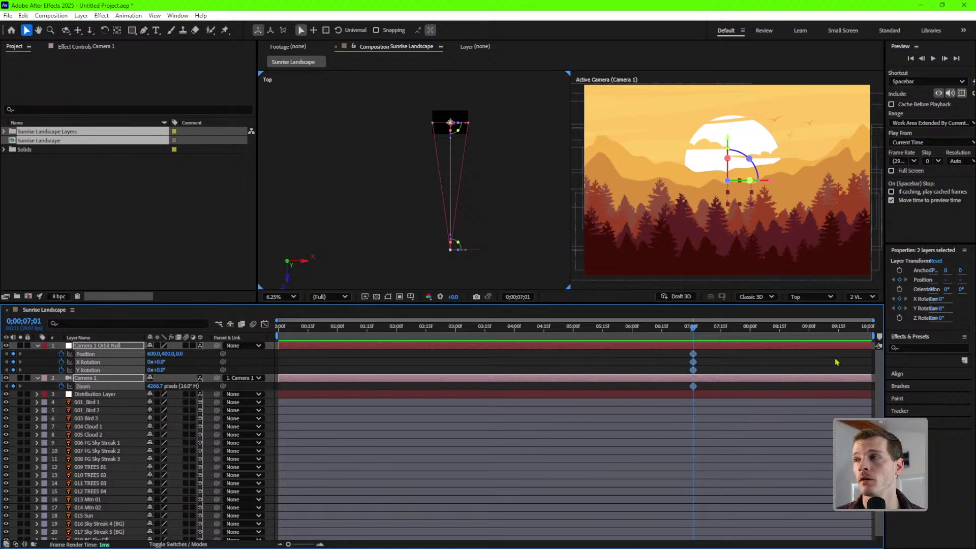
right_click(693, 372)
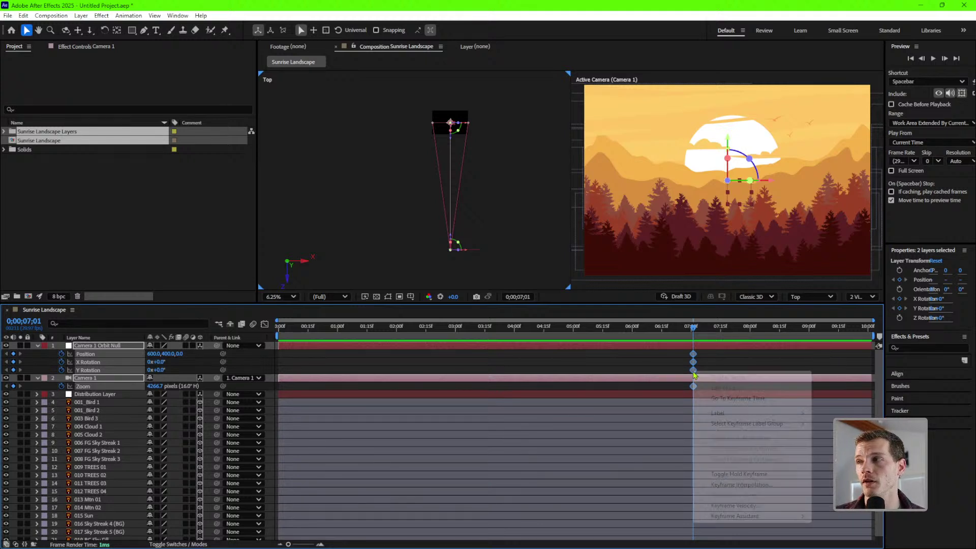
mouse_move(756, 519)
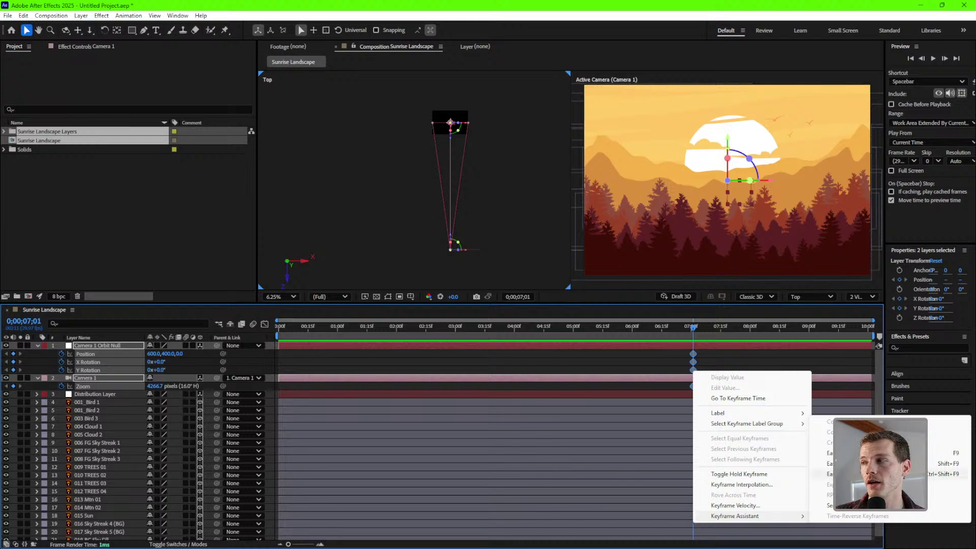
click(859, 464)
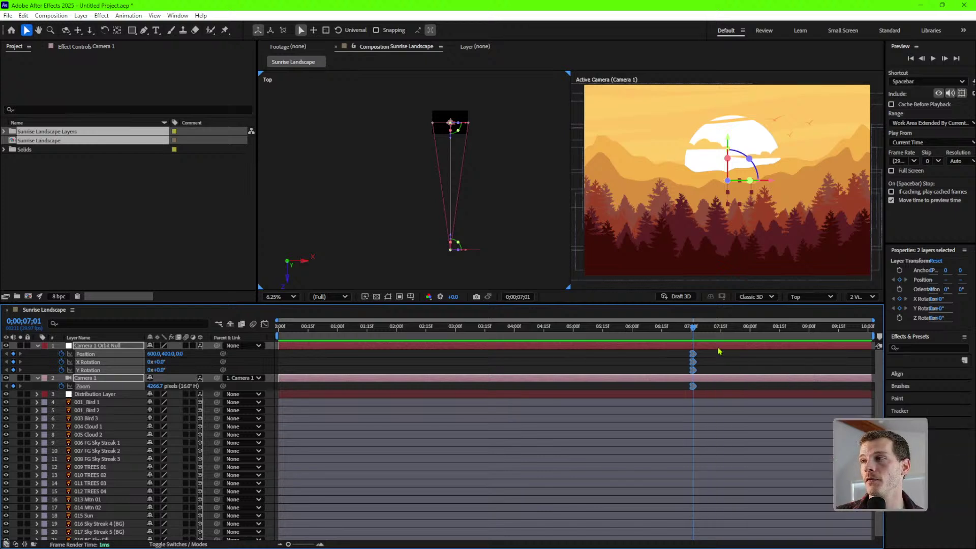
Go to 0;00;00;00 and raise Camera 1 Orbit Null's Z position to 1131, adding a starting Position keyframe.
click(677, 329)
drag(678, 329, 697, 336)
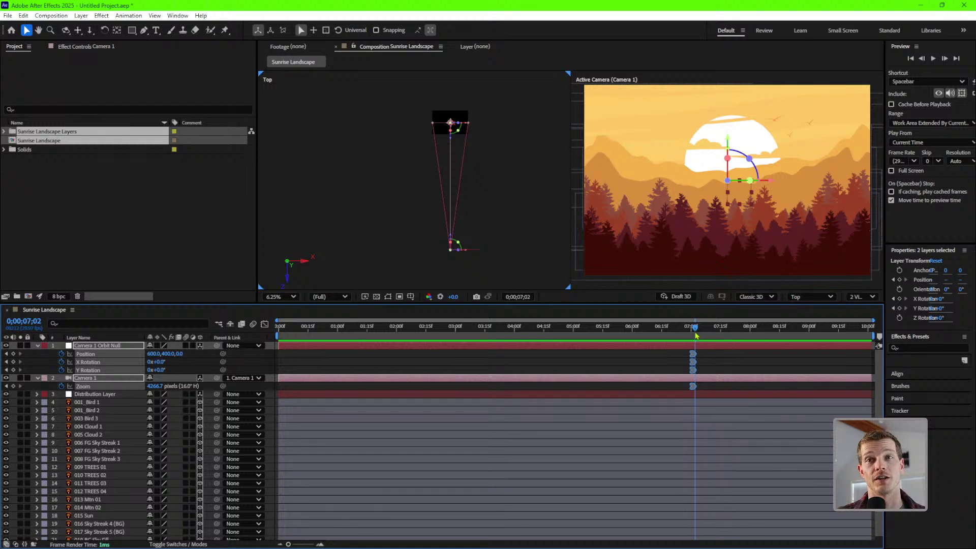
drag(696, 335, 245, 340)
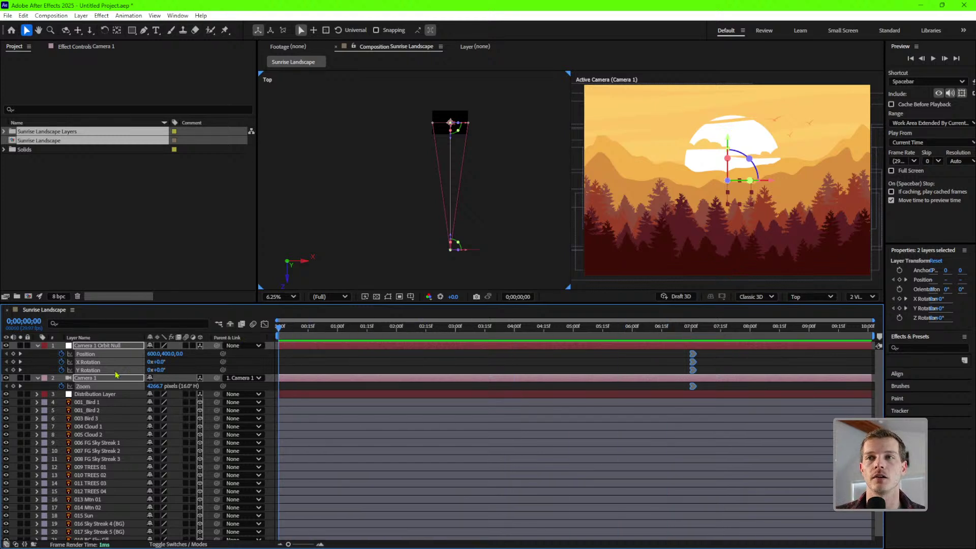
click(203, 368)
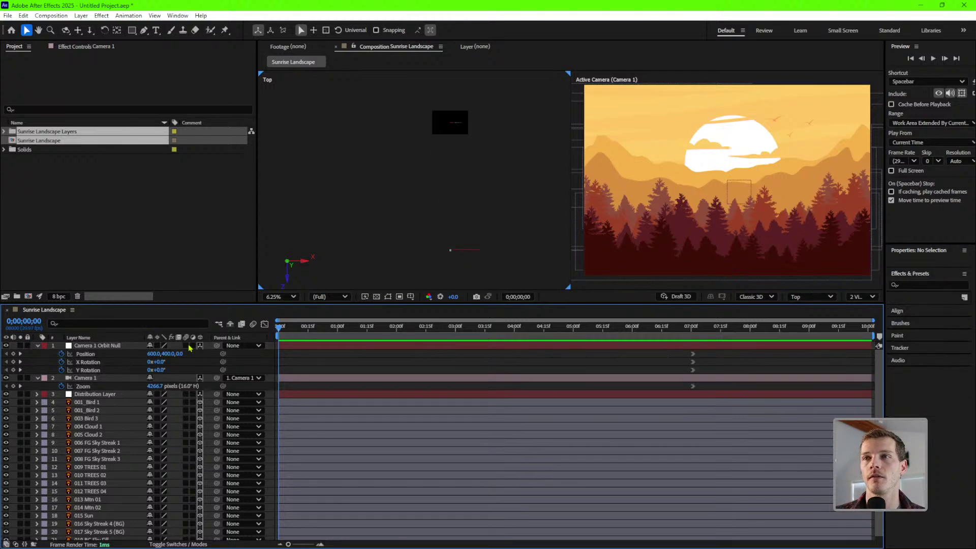
click(98, 347)
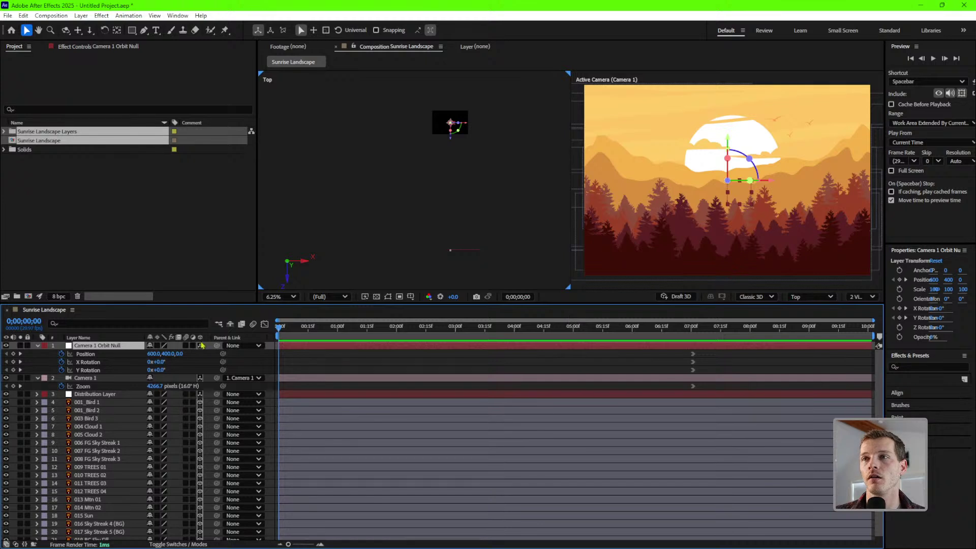
drag(182, 356, 269, 350)
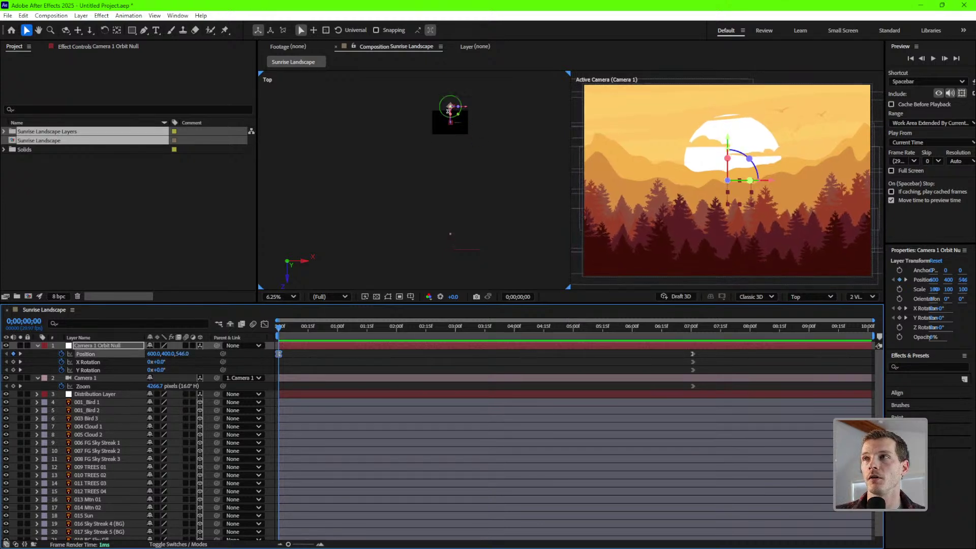
drag(181, 354, 467, 350)
Switch the composition to a single view and increase Camera 1 Orbit Null's Z position to 1609.
click(861, 296)
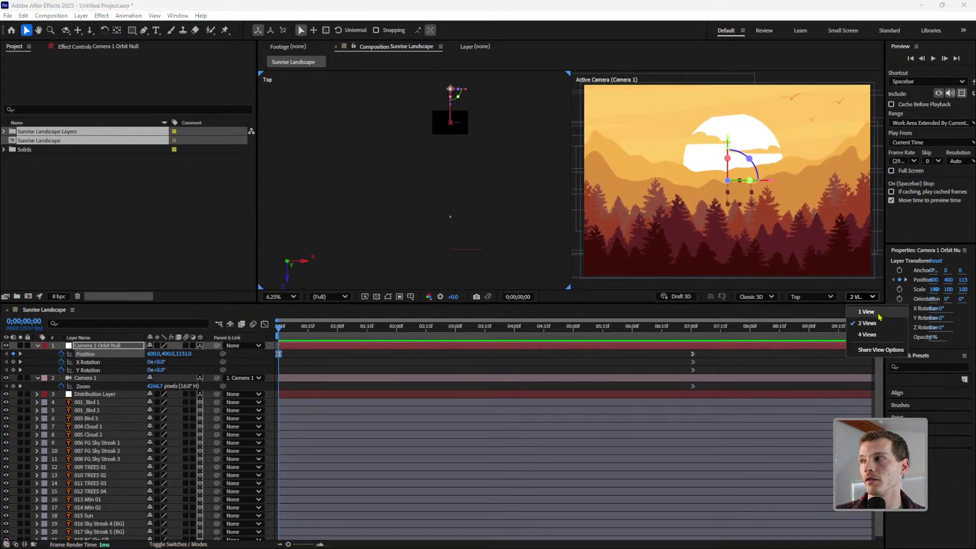
click(865, 311)
scroll(454, 253, up, 2)
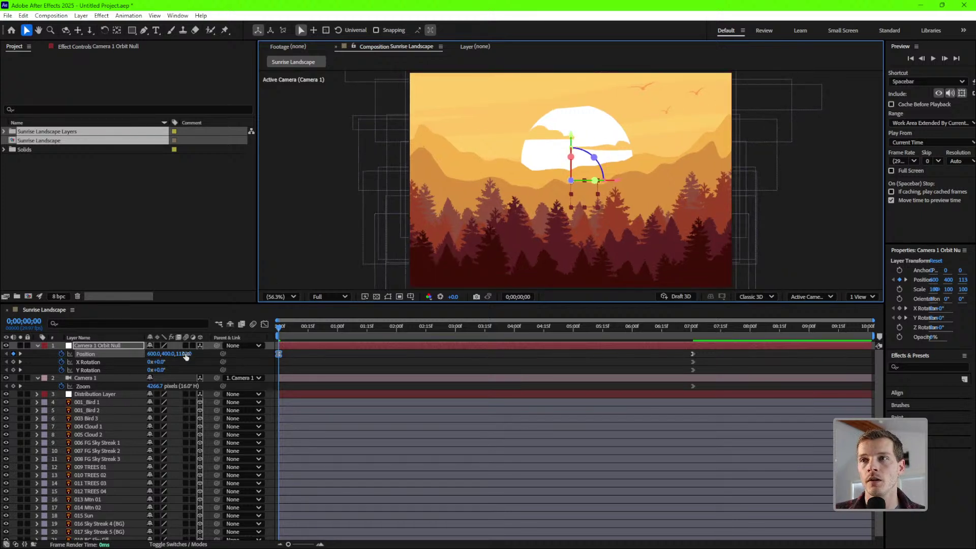
drag(185, 353, 427, 360)
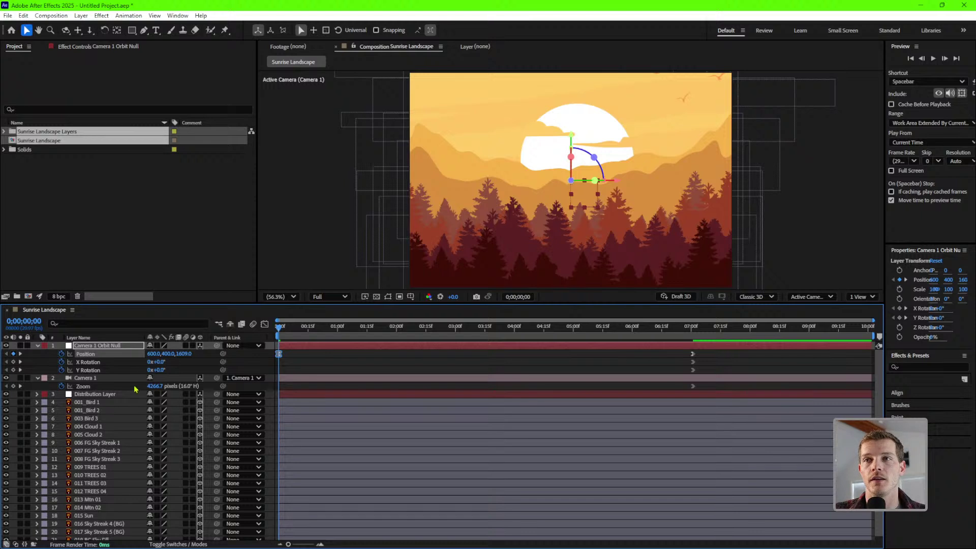
At 0;00;00;00, set Camera 1's Zoom to 5792.7 pixels and the orbit null's X and Y position to -26 and 810.
drag(155, 386, 849, 390)
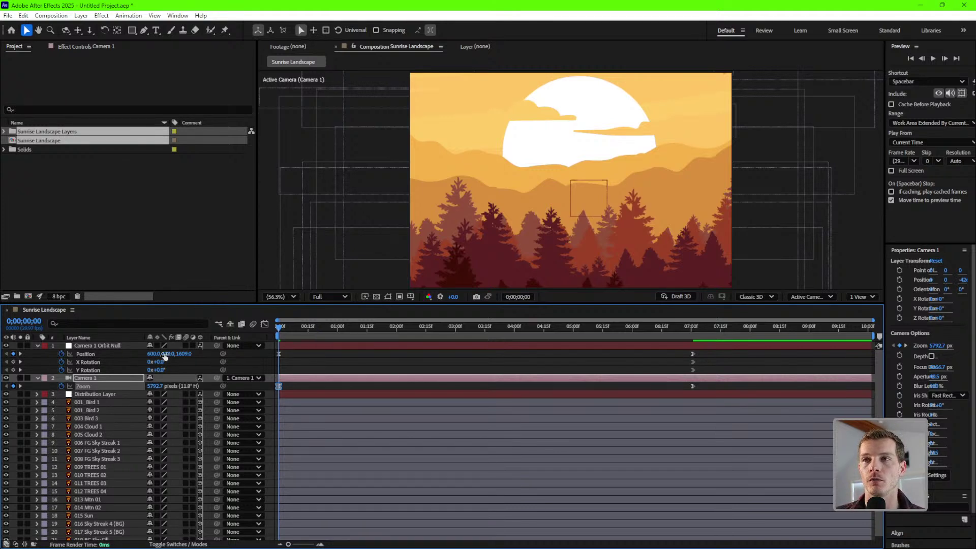
drag(167, 353, 346, 370)
drag(153, 354, 61, 364)
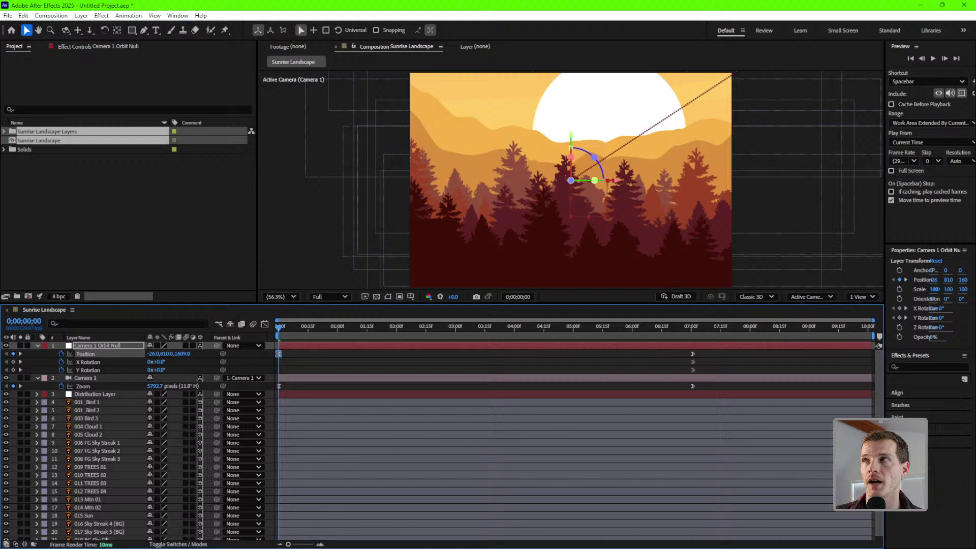
Set Camera 1 Orbit Null's X Rotation to 2° and Y Rotation to 1° at 0;00;00;00.
click(84, 362)
click(161, 361)
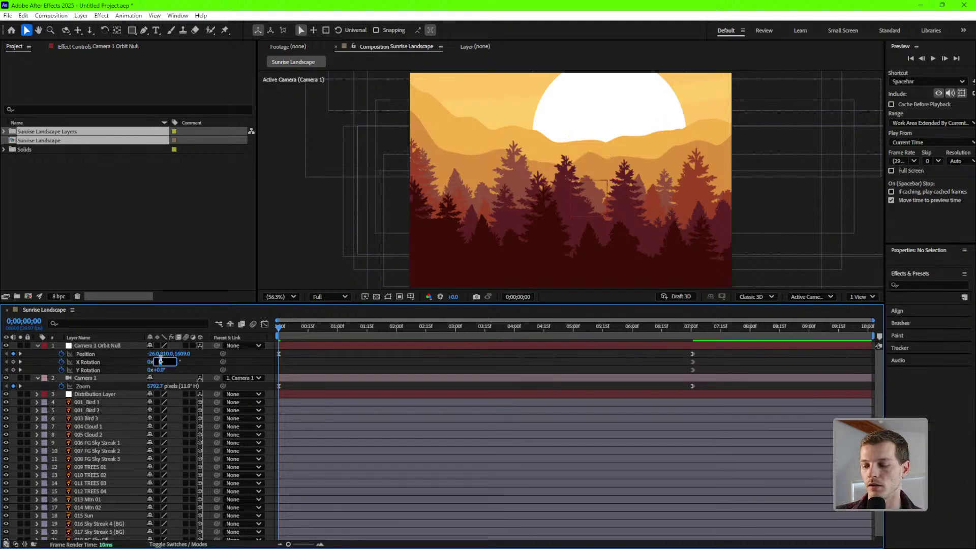
key(Up)
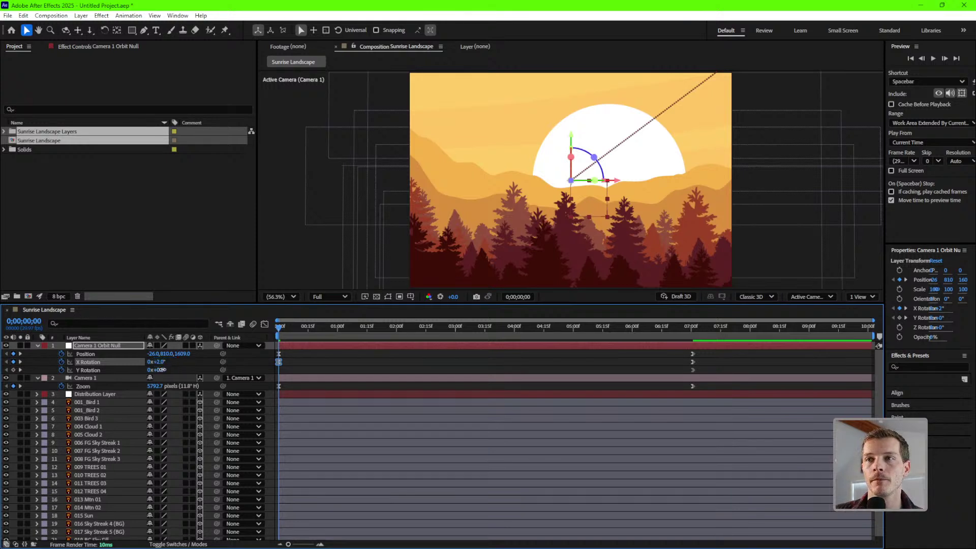
click(164, 370)
text(1)
key(Up)
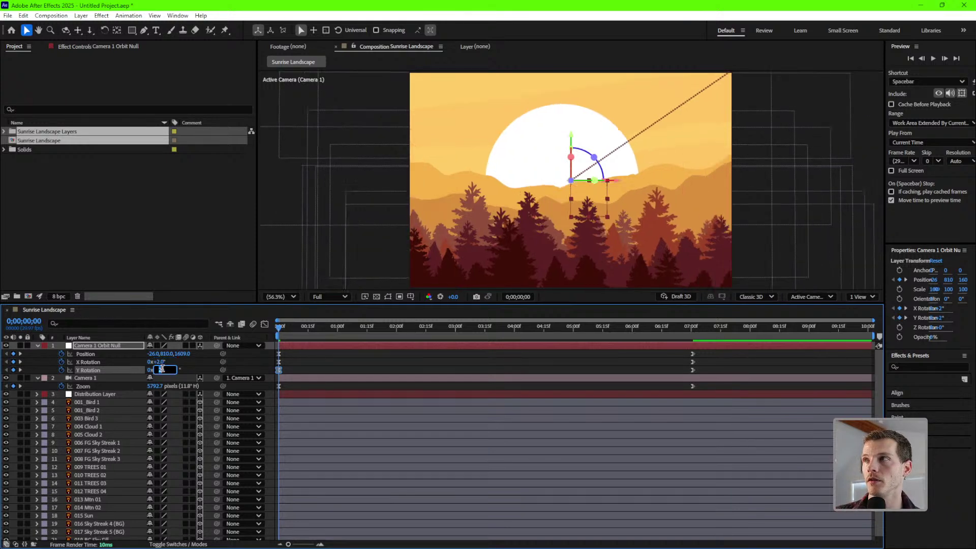
key(Down)
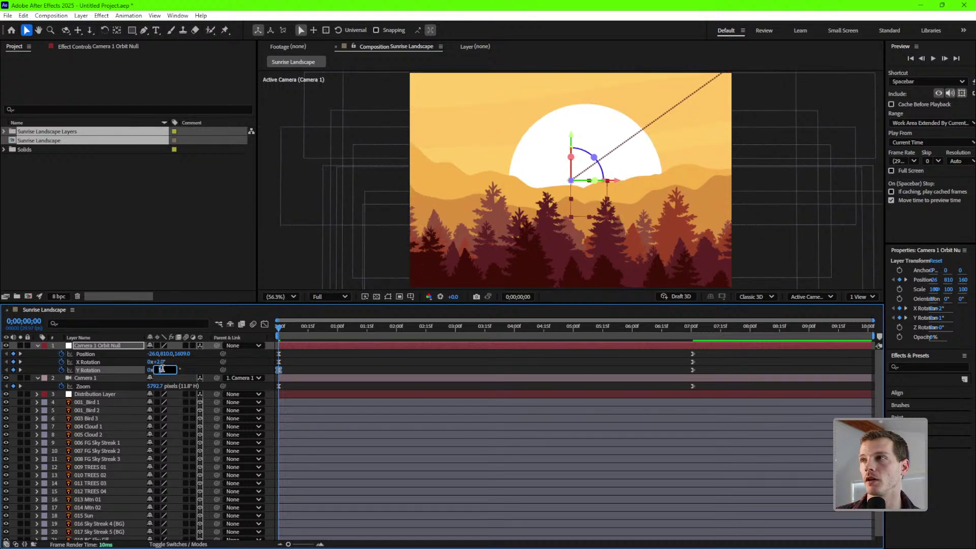
click(299, 355)
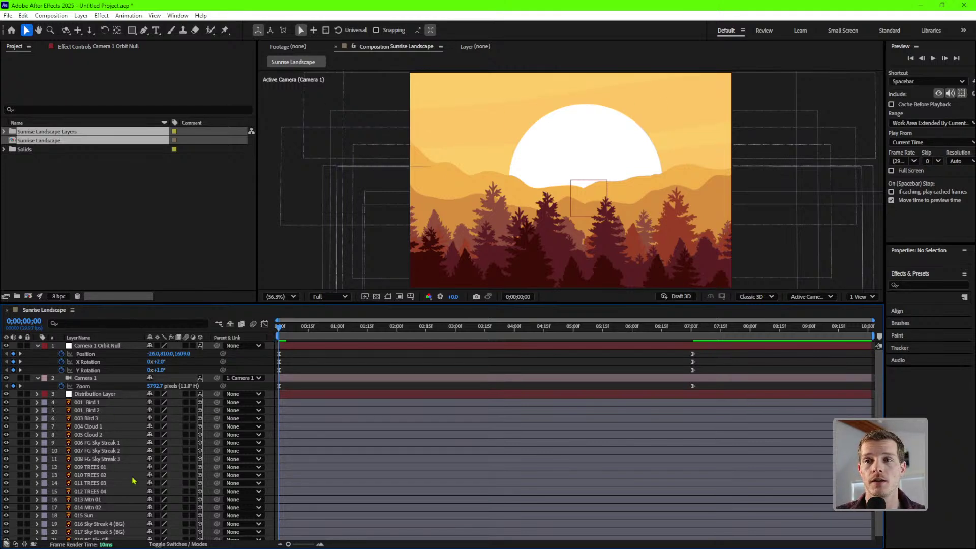
Preview the camera animation with the composition view maximized, then restore the regular workspace layout.
click(122, 467)
click(112, 508)
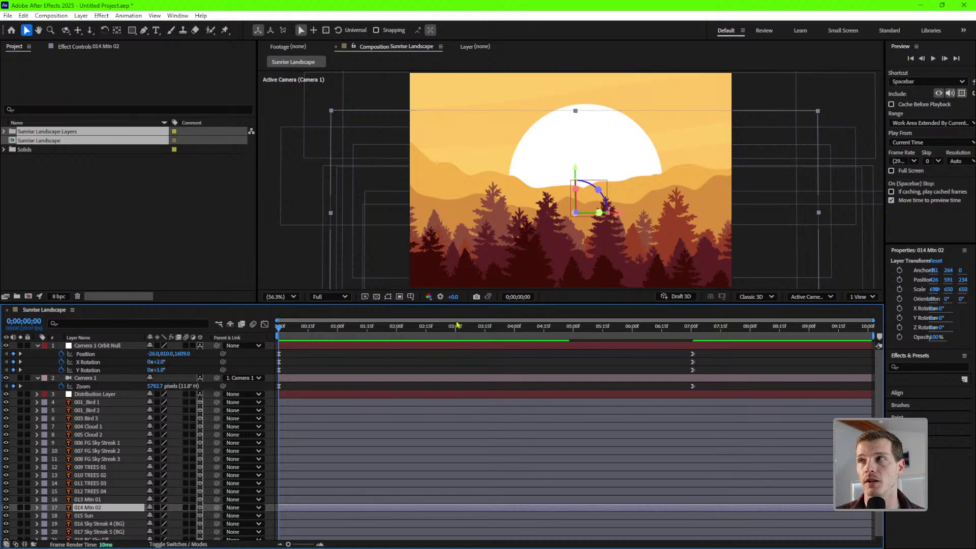
key(space)
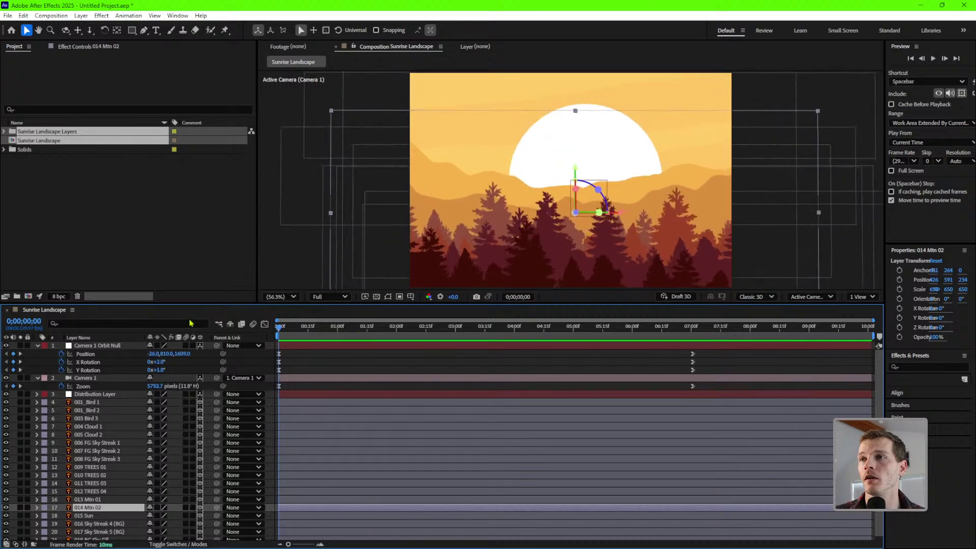
click(772, 365)
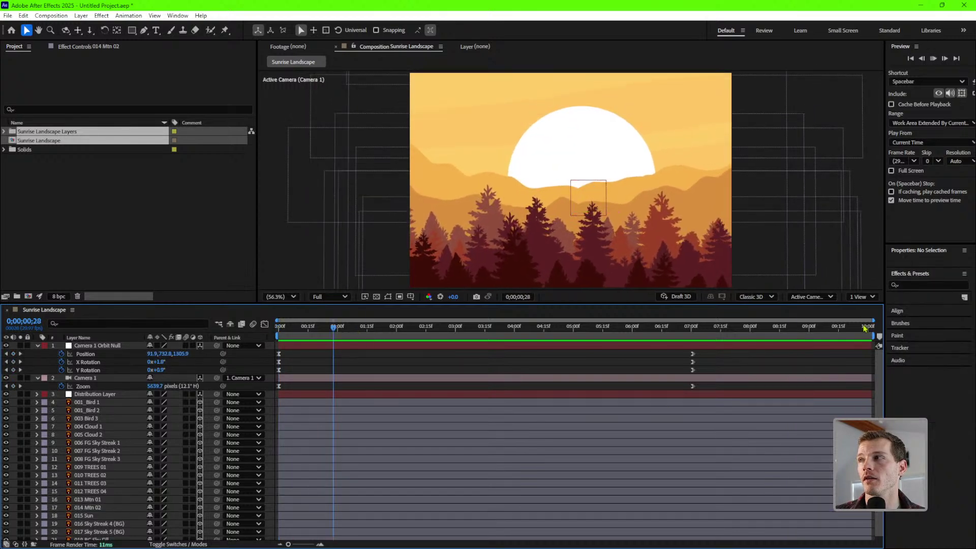
key(space)
key(grave)
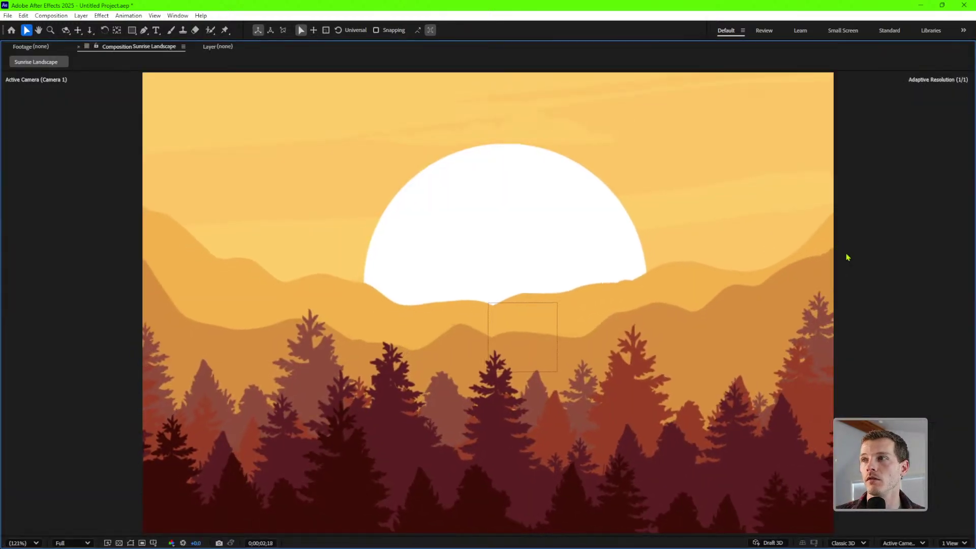
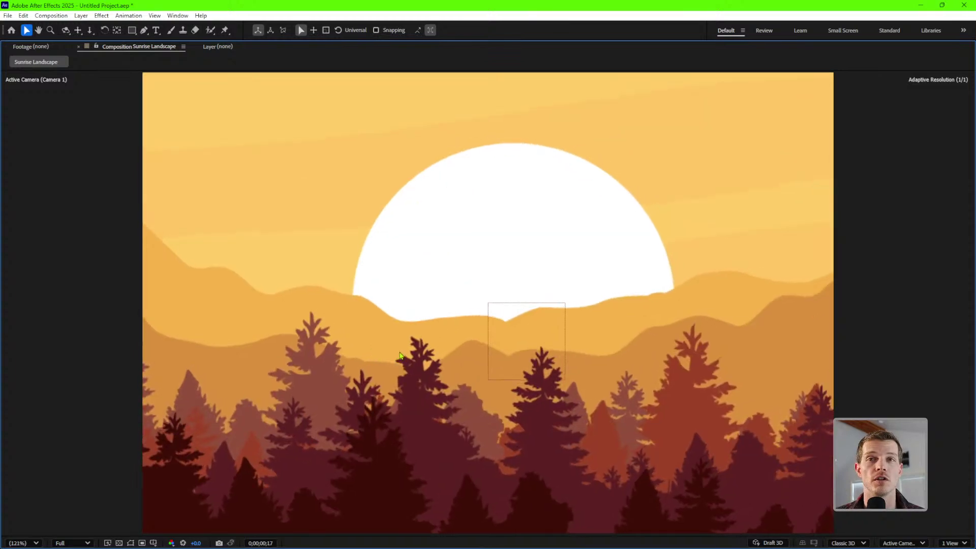
key(grave)
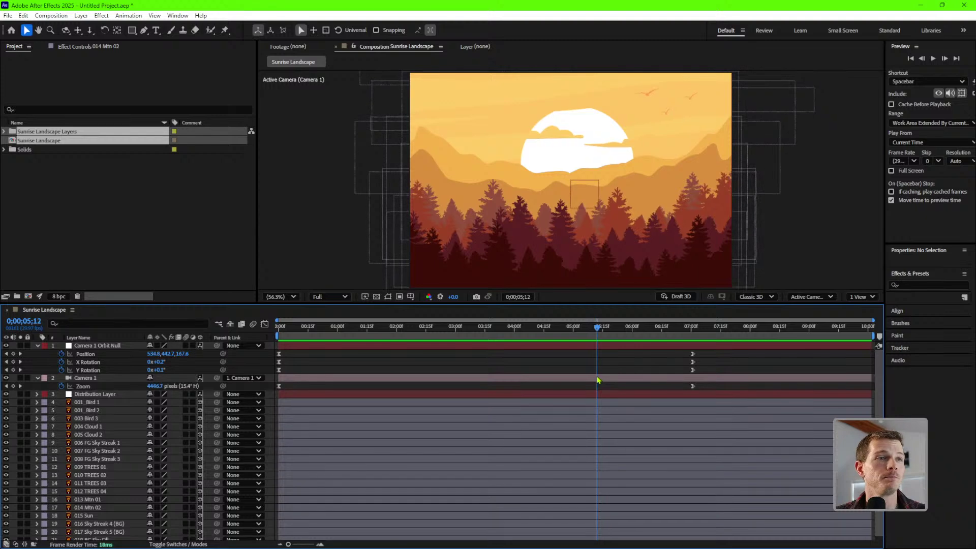
Scrub through the camera move to review its ending, leaving the time at 0;00;06;22 with no layer selected.
drag(597, 379, 691, 385)
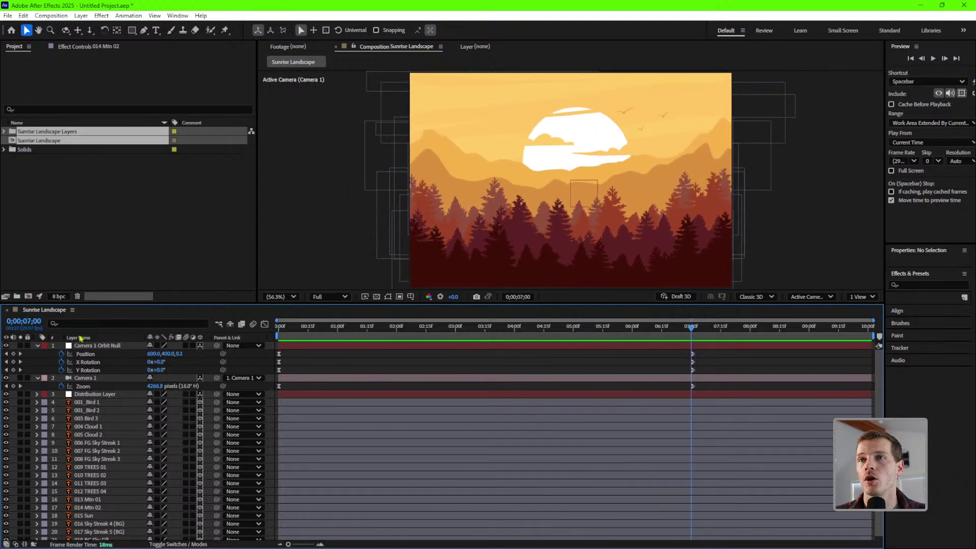
click(91, 346)
drag(334, 335, 676, 339)
click(728, 361)
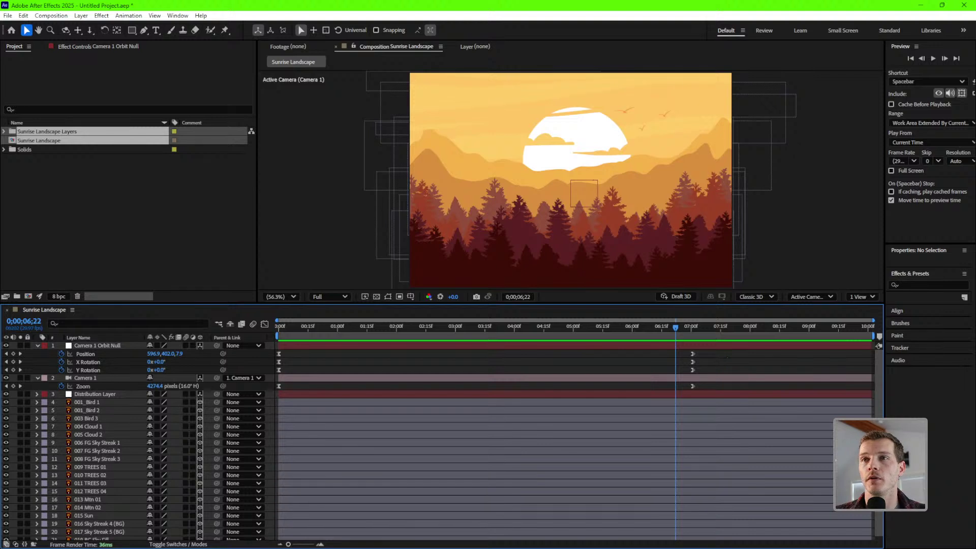
Collapse the keyframed properties of Camera 1 Orbit Null and Camera 1.
click(38, 346)
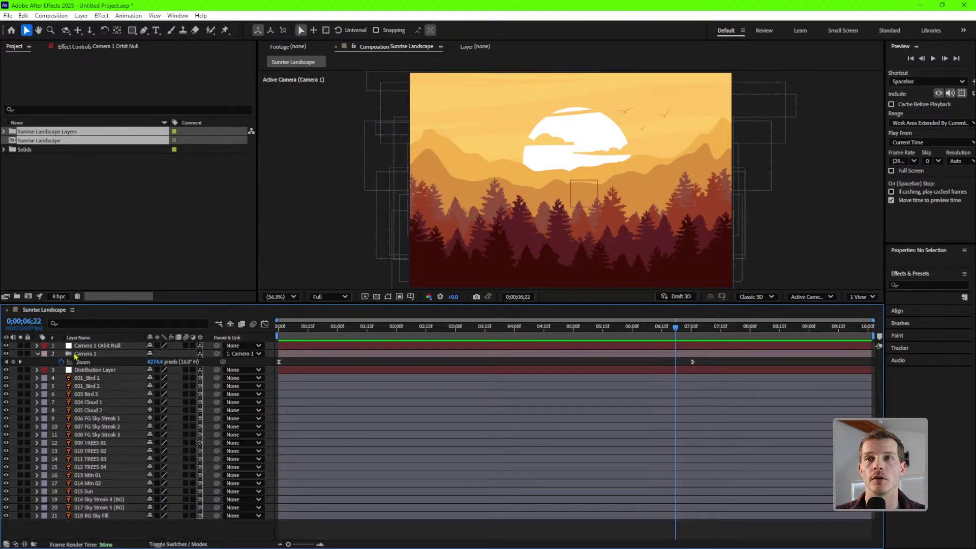
click(76, 355)
click(38, 354)
Add Position keyframes to 004 Cloud 1 and 005 Cloud 2 and move both close to the start of the timeline.
click(84, 370)
click(91, 394)
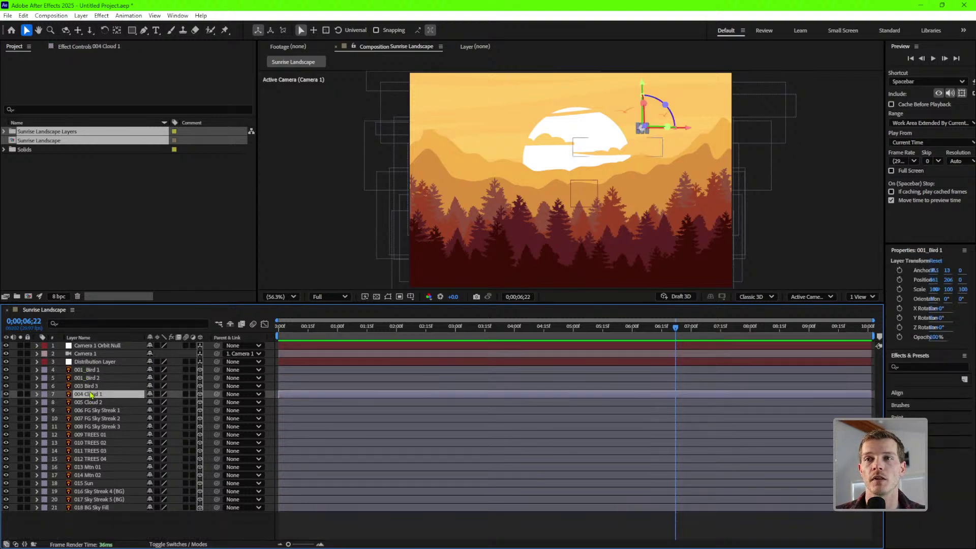
shift+click(88, 403)
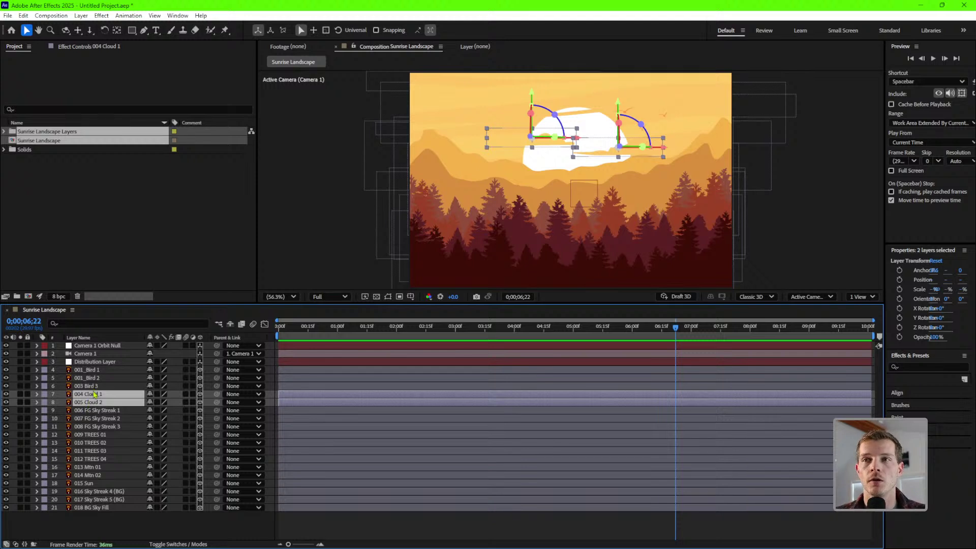
key(p)
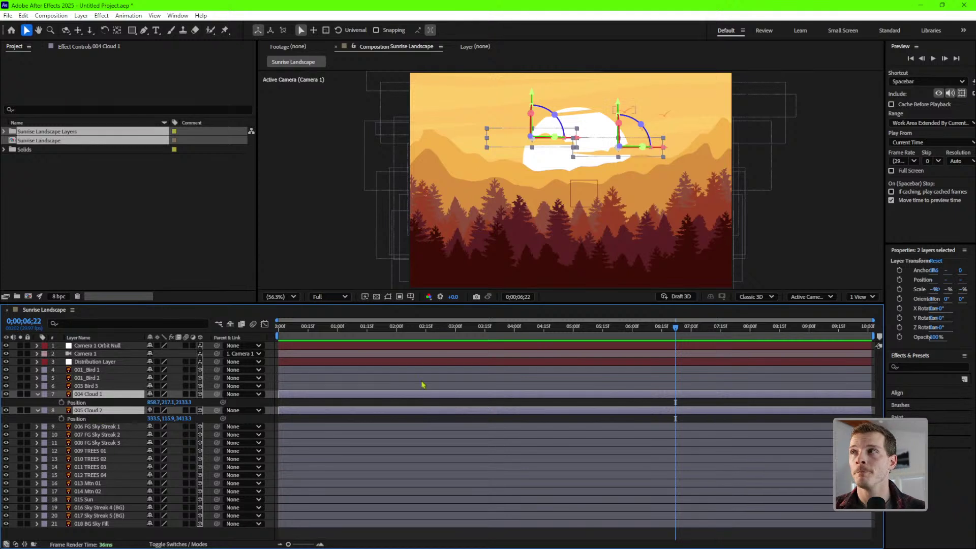
click(62, 403)
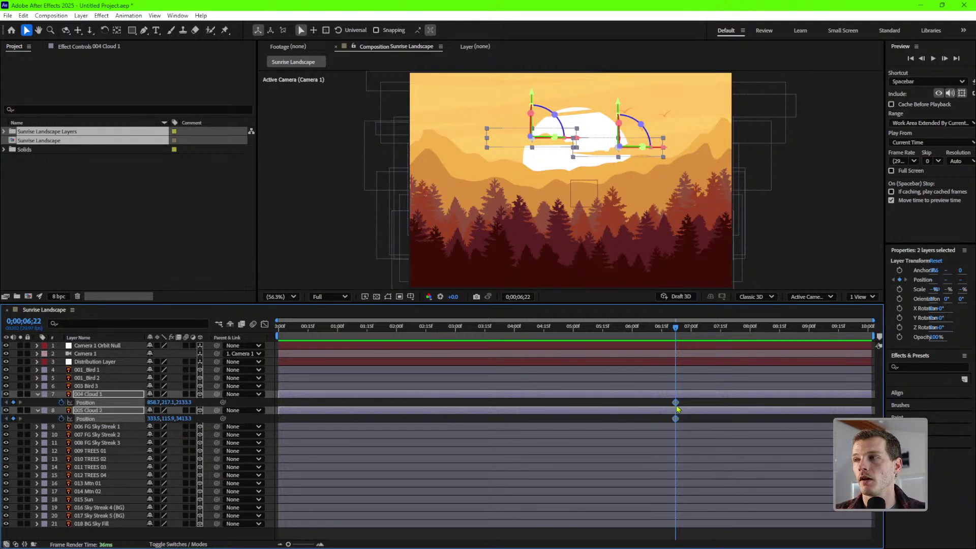
drag(677, 408, 543, 408)
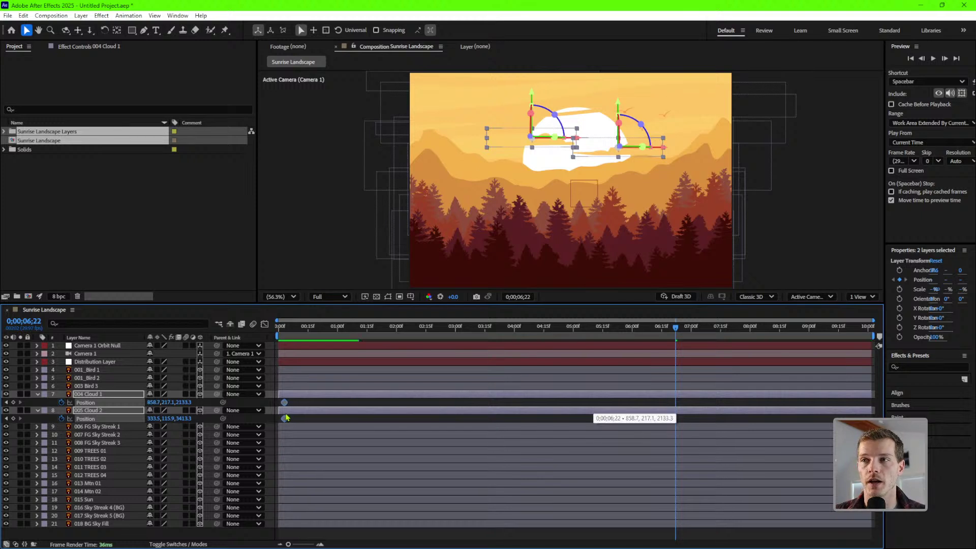
Place the first Position keyframes of 004 Cloud 1 and 005 Cloud 2 exactly at the start of the timeline.
drag(287, 418, 281, 418)
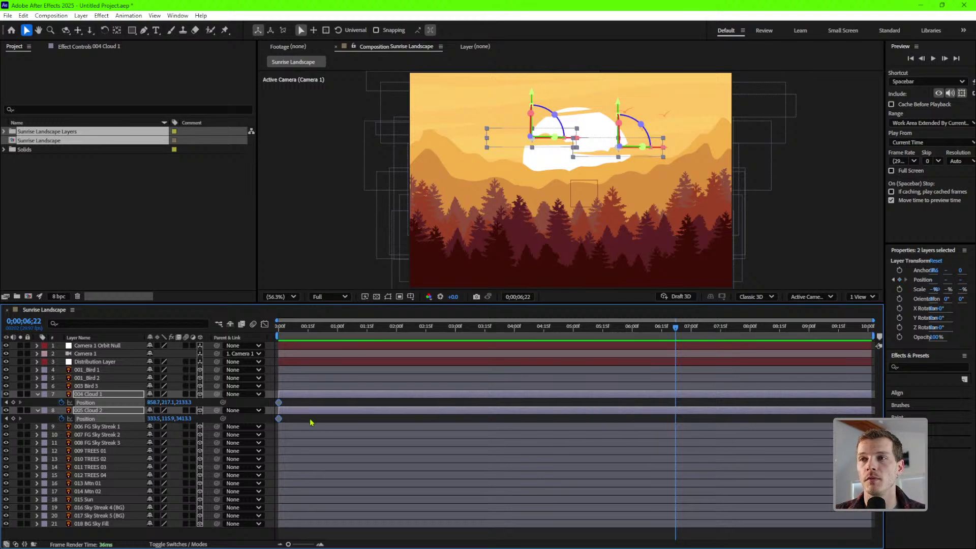
click(311, 423)
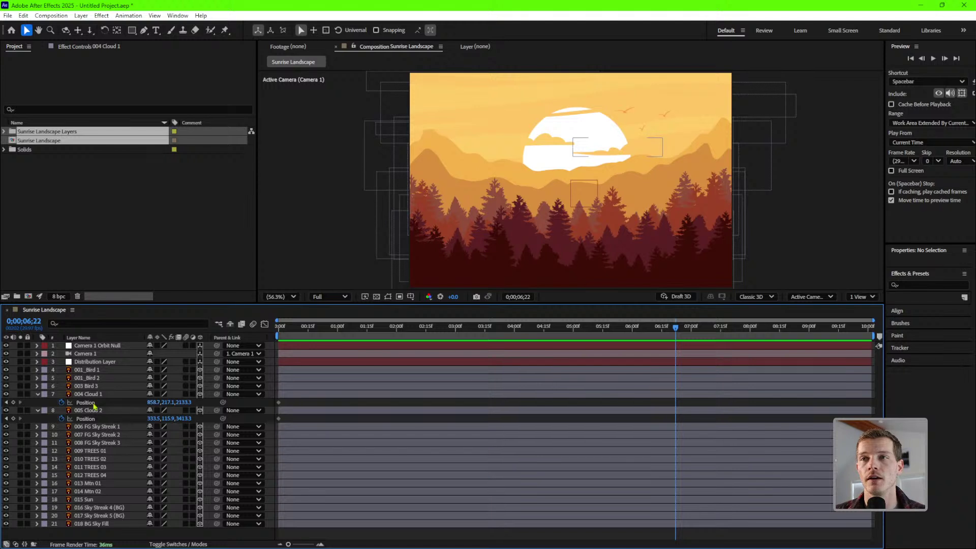
At 0;00;06;22, shift 004 Cloud 1 to X 960.7 and 005 Cloud 2 to position 406.5, 91.9.
click(85, 403)
shift+click(86, 418)
drag(155, 404, 398, 416)
click(316, 422)
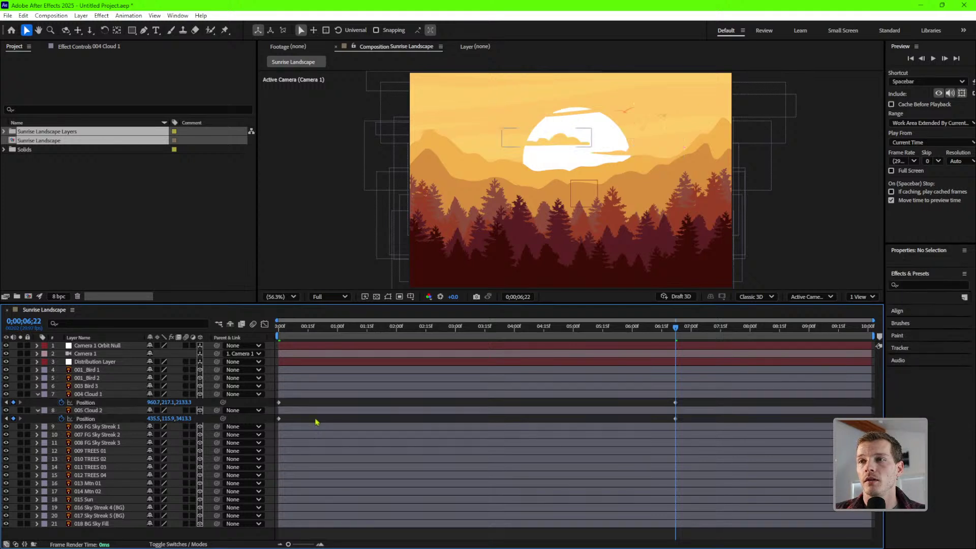
click(151, 418)
mouse_move(147, 418)
mouse_down()
mouse_move(167, 418)
mouse_move(156, 418)
mouse_up()
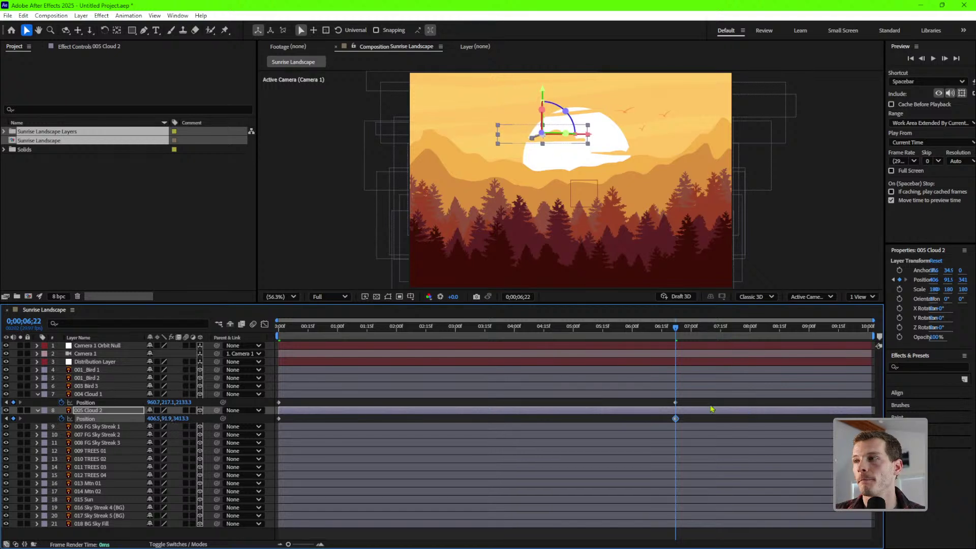
Move the second Position keyframes of both clouds to the end of the composition to slow their drift.
click(676, 402)
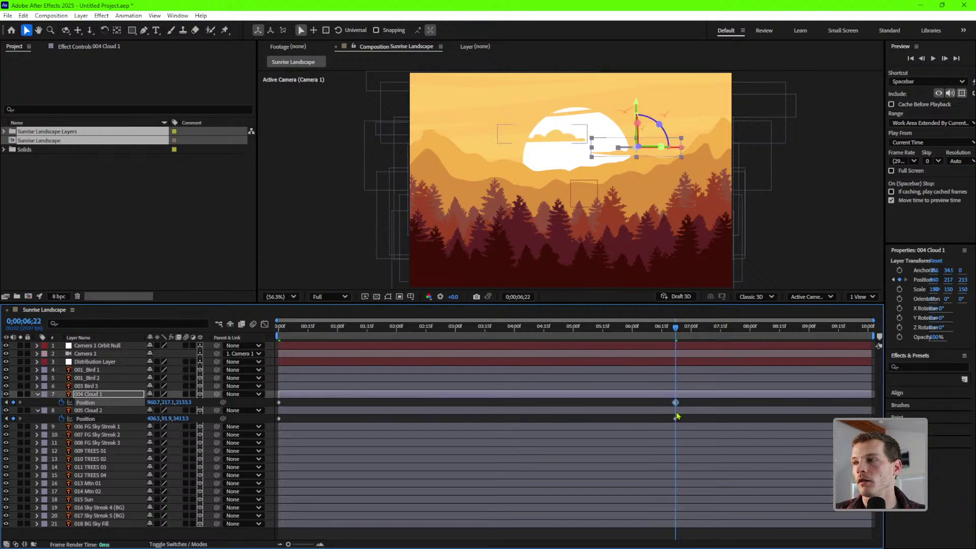
shift+click(675, 419)
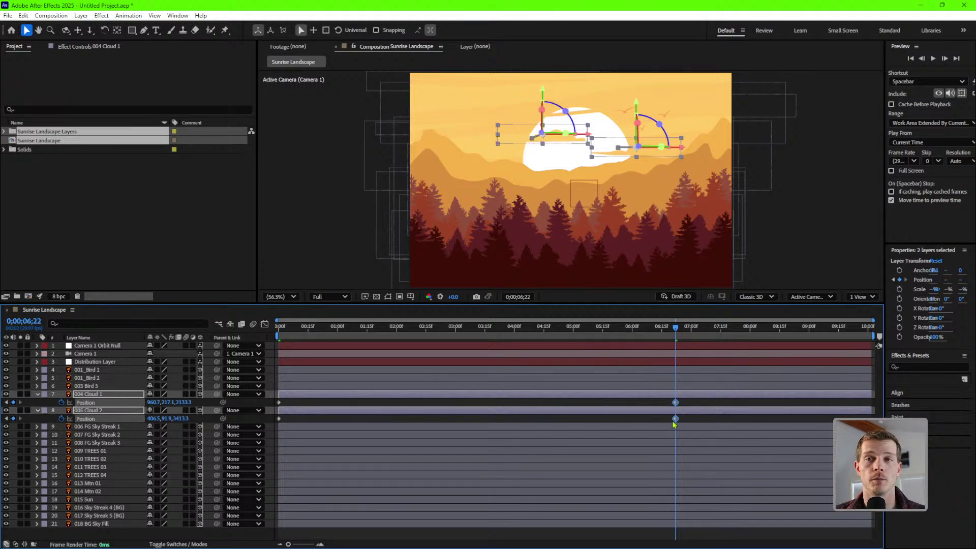
drag(675, 418, 868, 419)
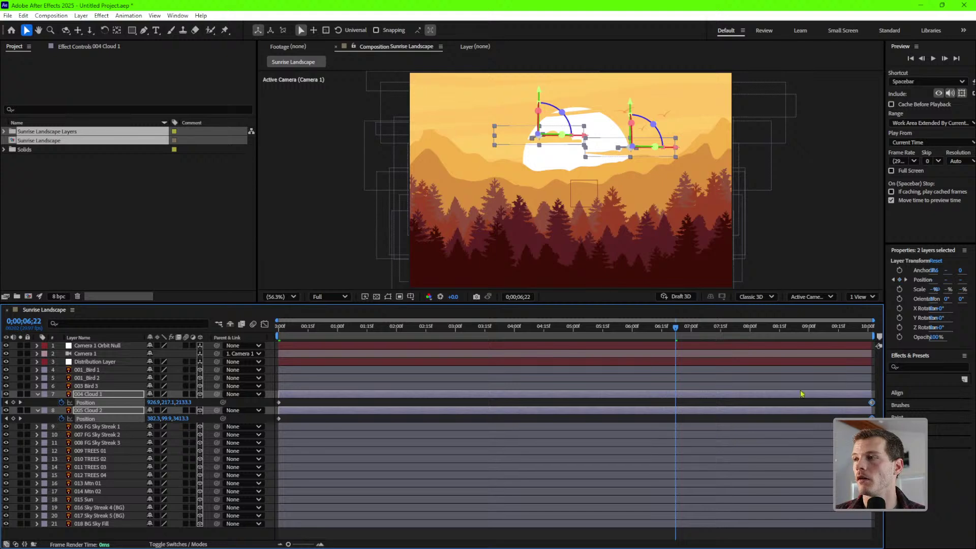
Preview the cloud drift from the start of the composition, then scrub to 0;00;07;29 with no layer selected.
key(Home)
click(842, 249)
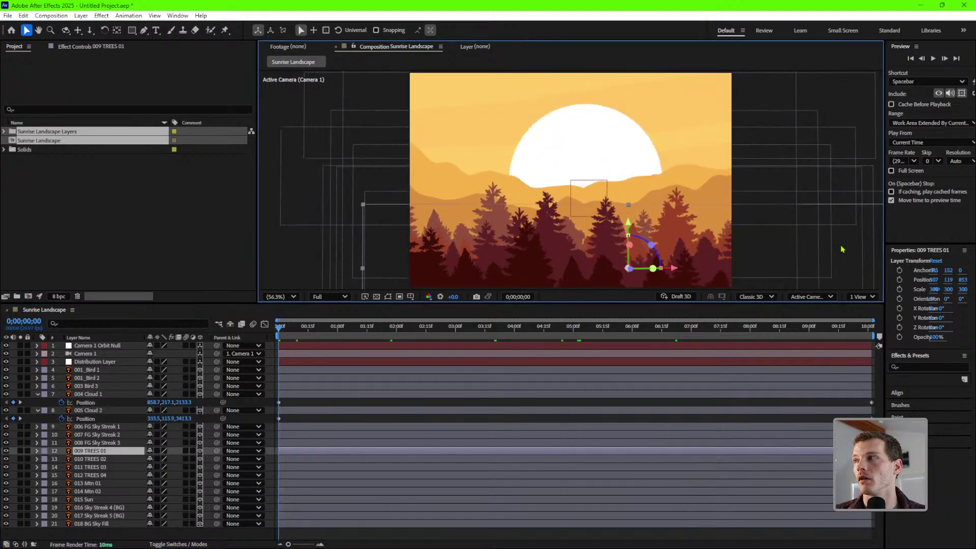
click(782, 405)
key(space)
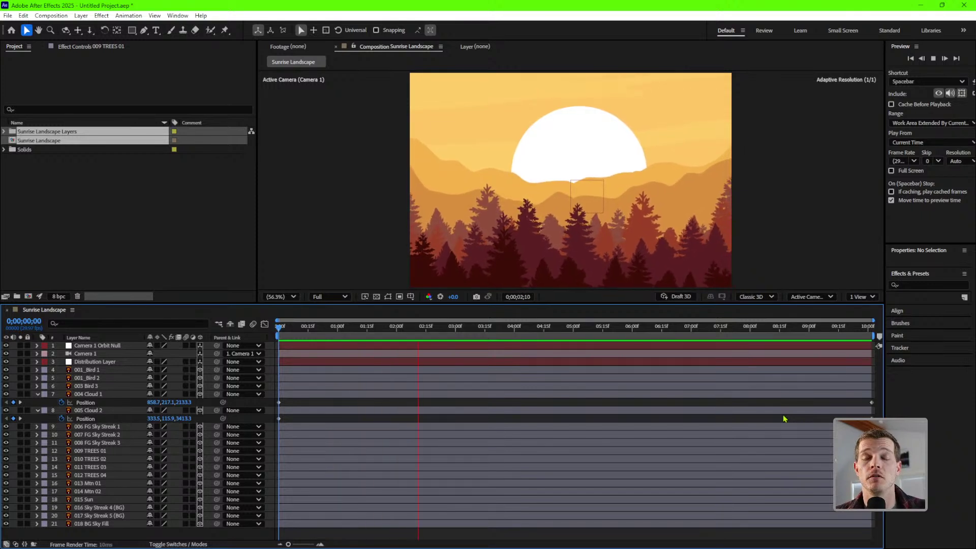
key(space)
drag(491, 333, 748, 333)
Collapse the keyframed Position properties of 004 Cloud 1 and 005 Cloud 2.
click(109, 371)
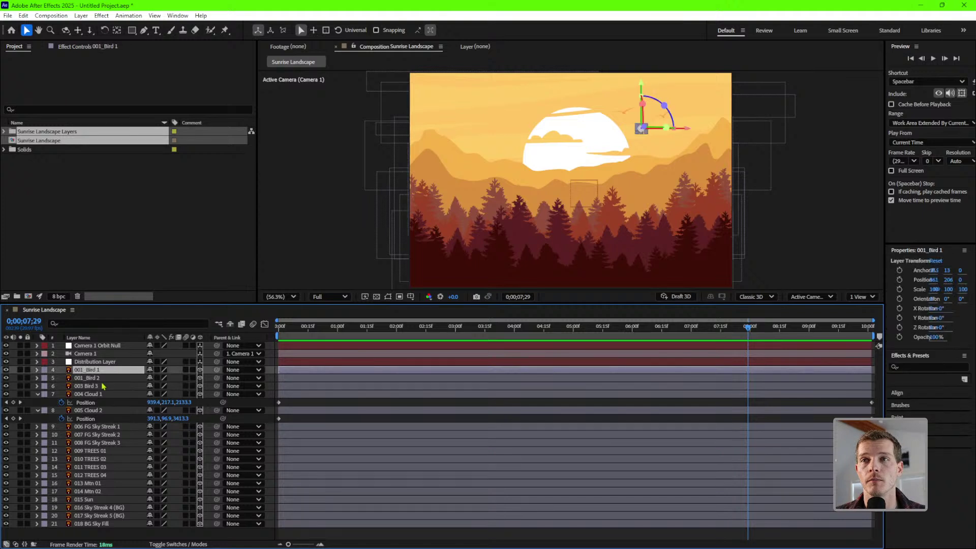
click(92, 395)
key(u)
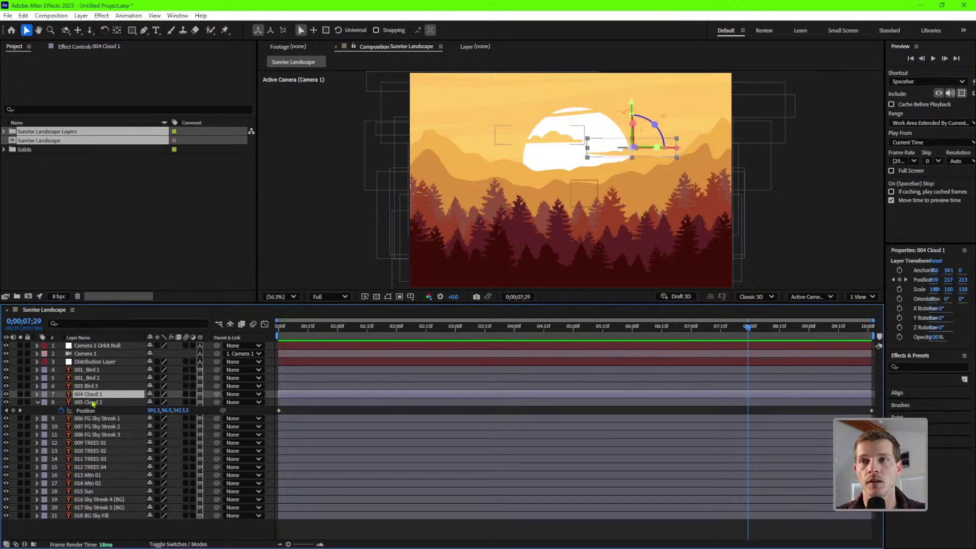
click(93, 402)
key(u)
Add Position keyframes to all three bird layers and move them to the start of the timeline.
click(105, 375)
shift+click(102, 387)
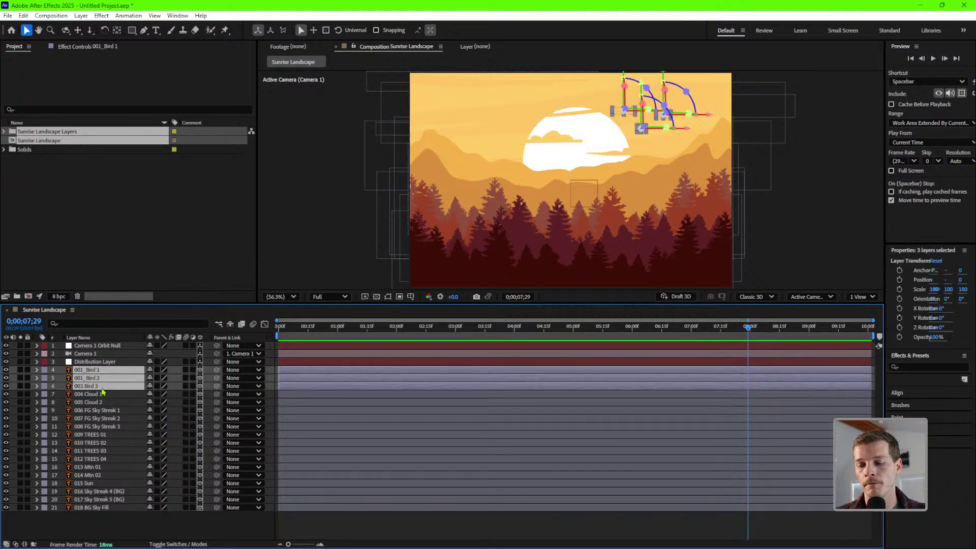
key(p)
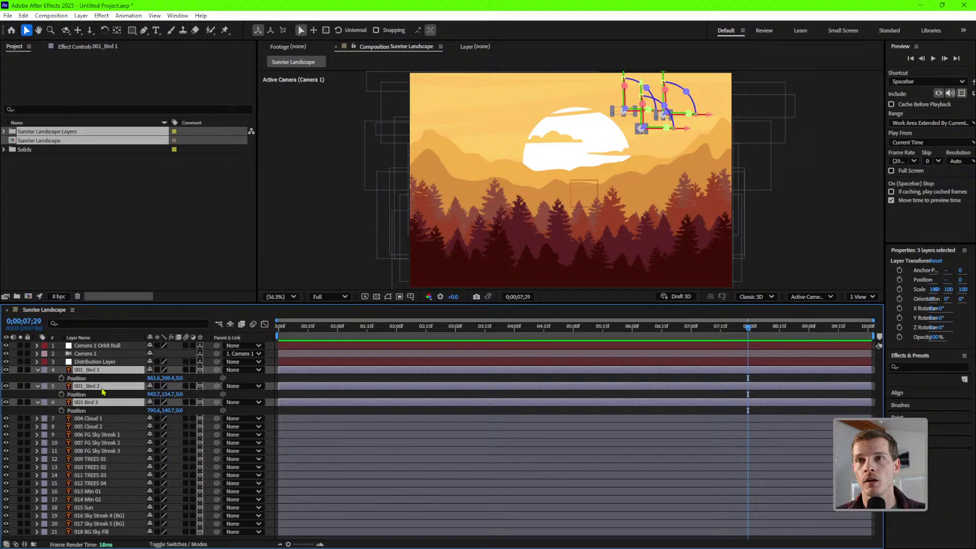
click(62, 379)
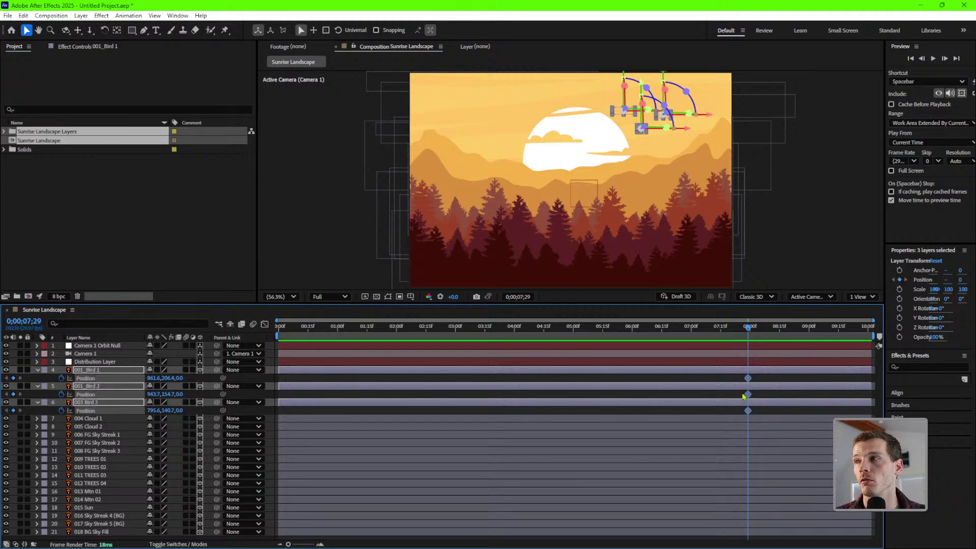
drag(748, 382, 279, 384)
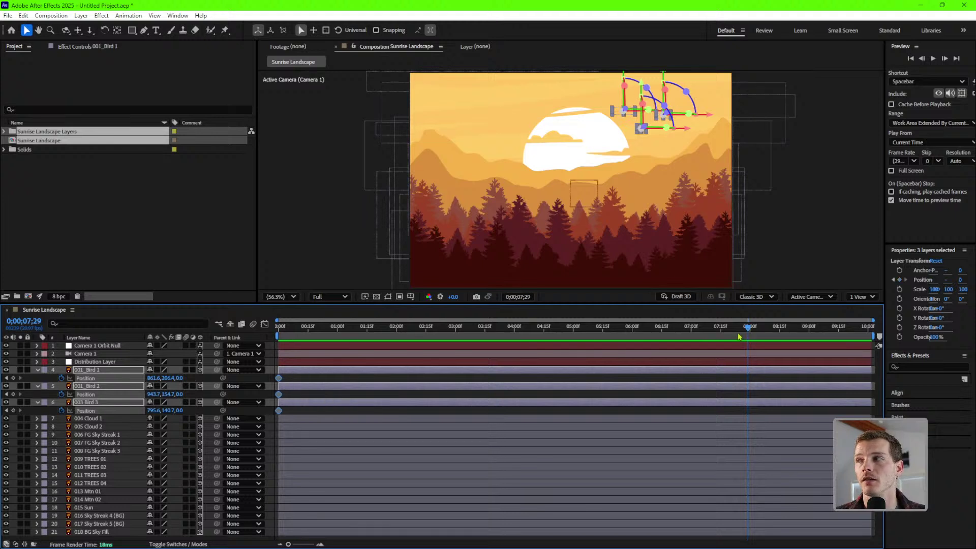
At 0;00;10;01, set the positions of Bird 1 to 707.6, 238.4, Bird 2 to 810.7, 154.7 and Bird 3 to about 654, 172.7.
drag(761, 329, 893, 330)
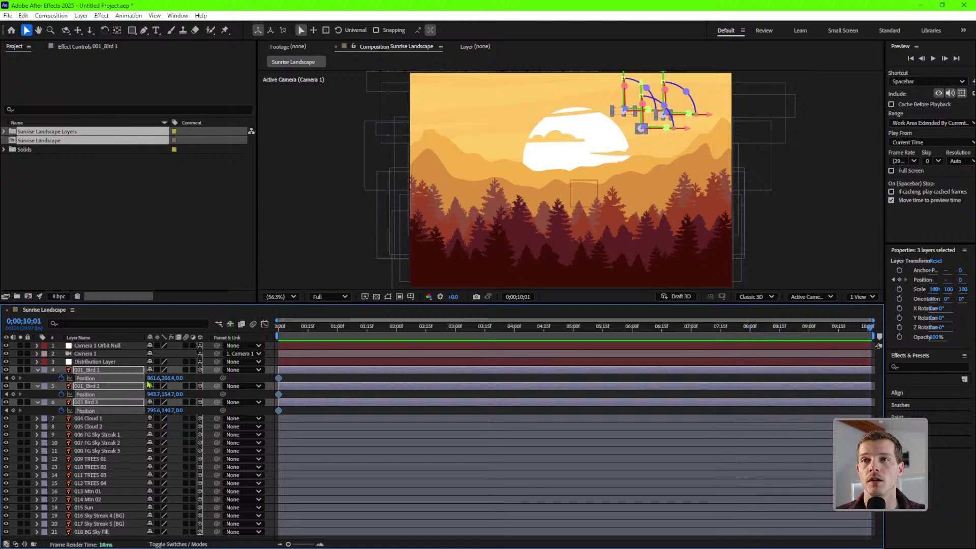
drag(151, 378, 85, 386)
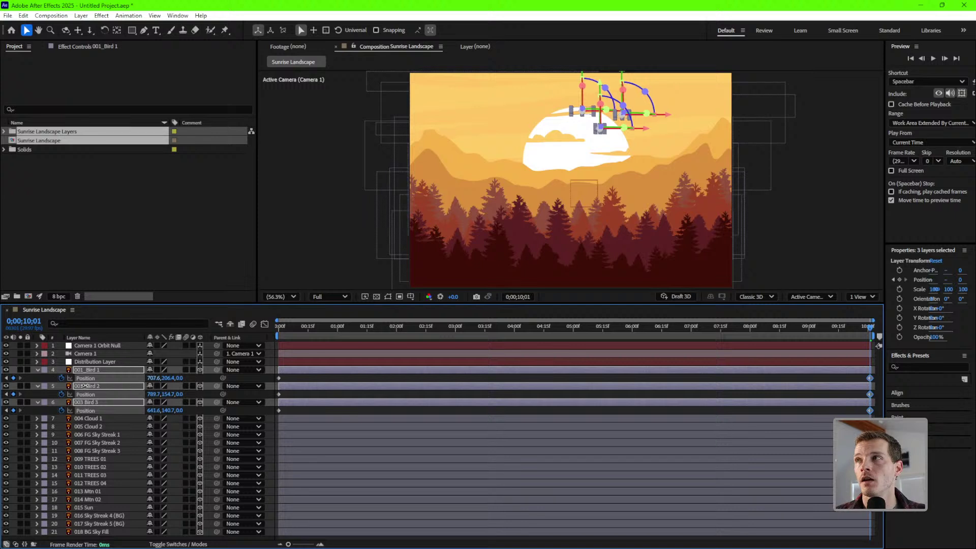
click(354, 397)
drag(170, 379, 156, 410)
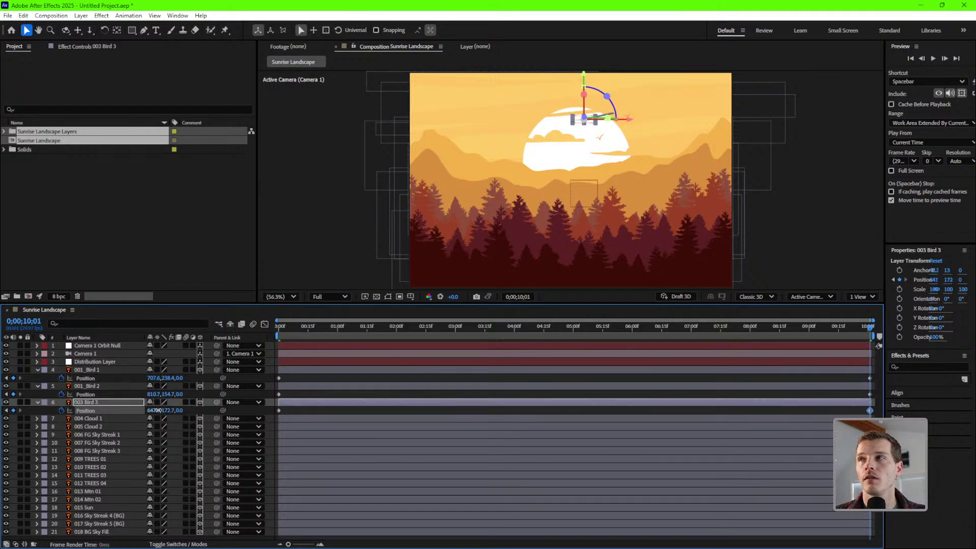
Play the composition from the beginning to review the birds' flight together with the camera move.
key(Home)
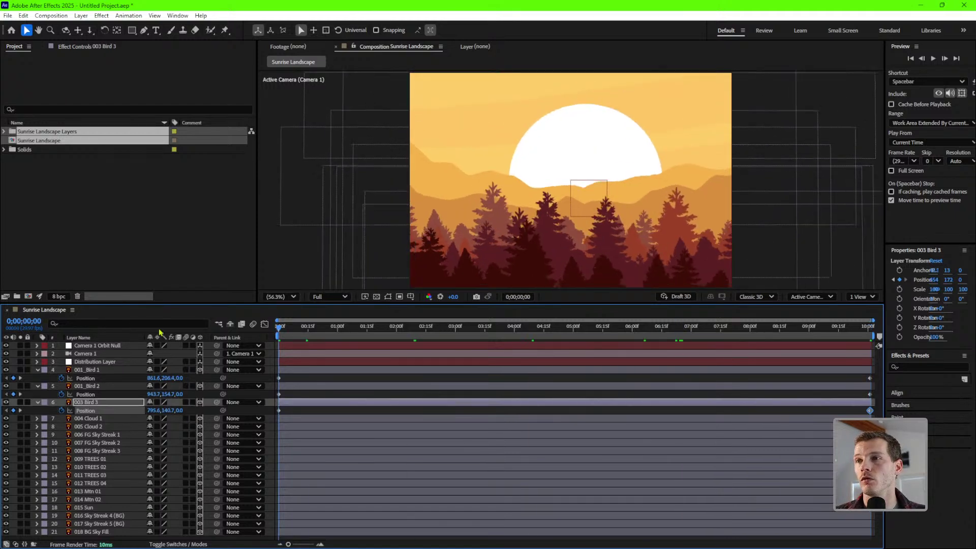
click(752, 395)
key(space)
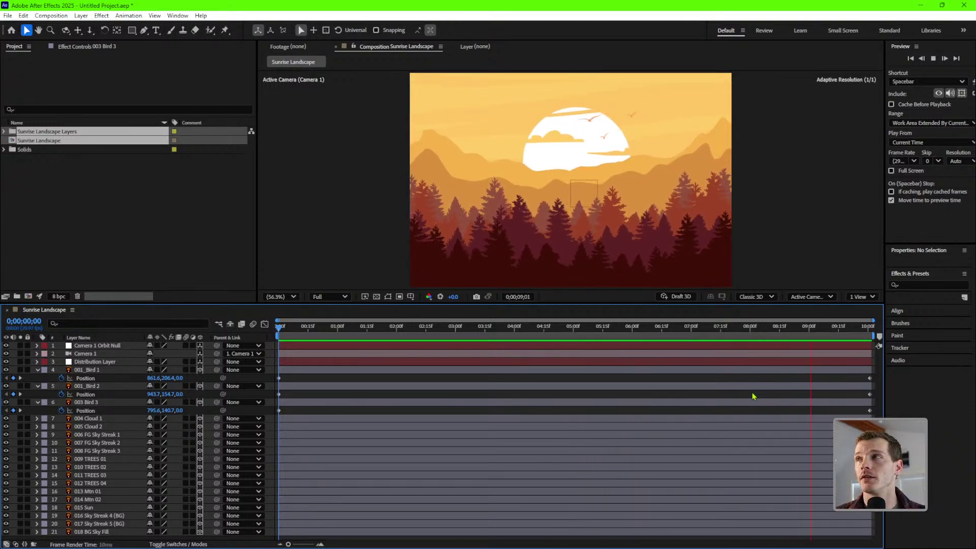
click(764, 327)
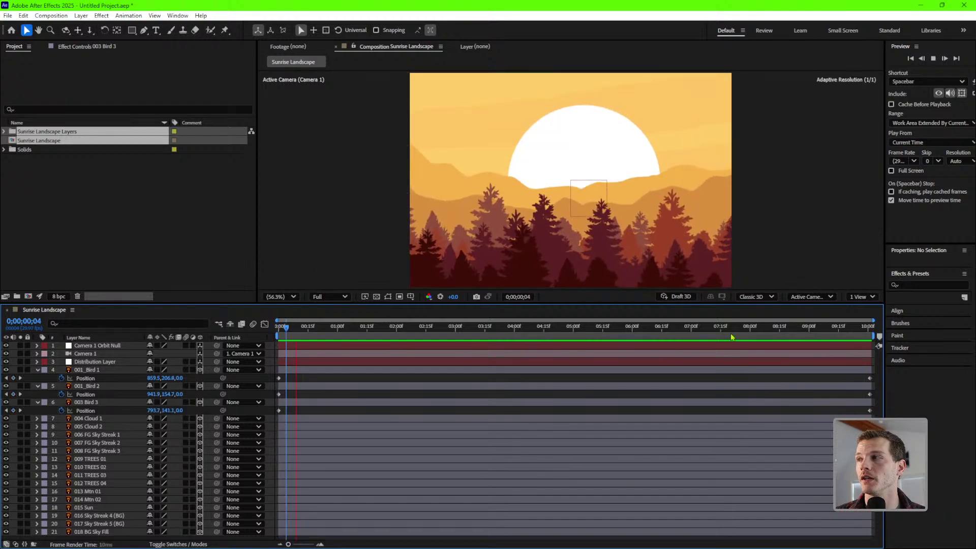
drag(771, 328, 775, 328)
key(space)
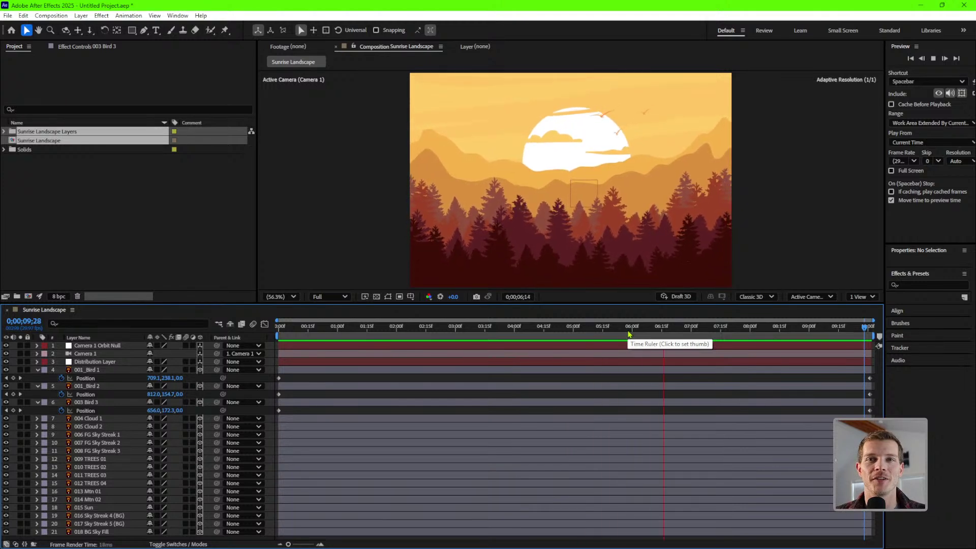
Scrub the end of the animation and inspect the birds close up, leaving the time at 0;00;08;08 with nothing selected.
drag(725, 330, 797, 328)
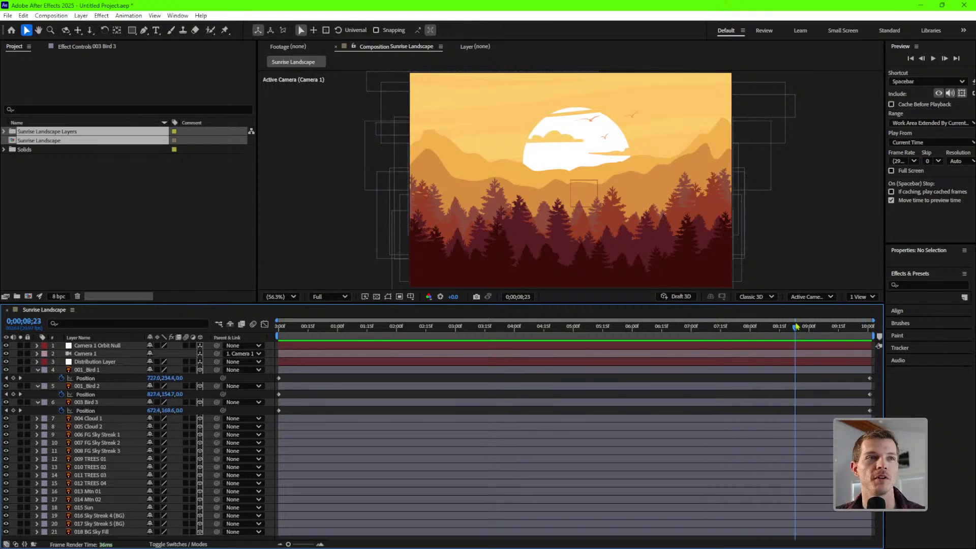
drag(796, 321, 841, 329)
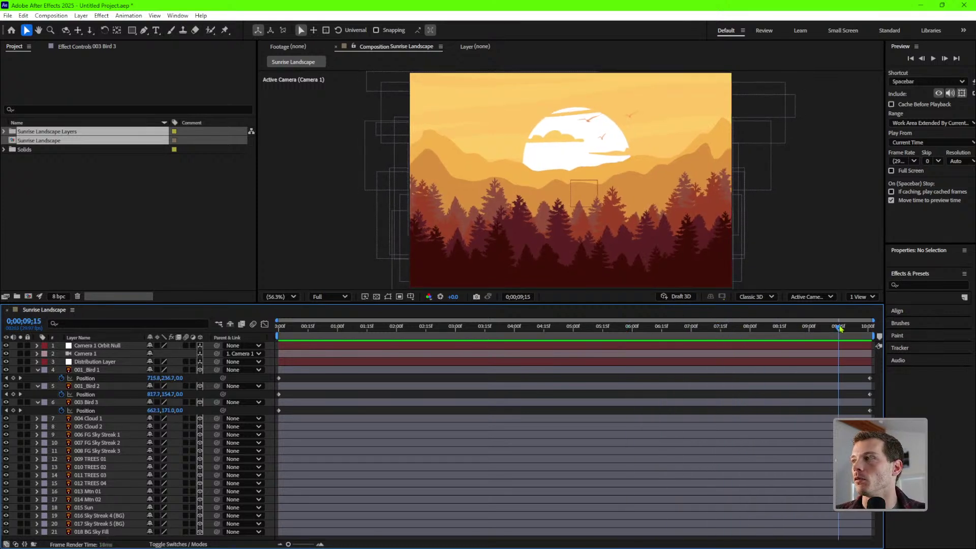
click(99, 386)
click(593, 122)
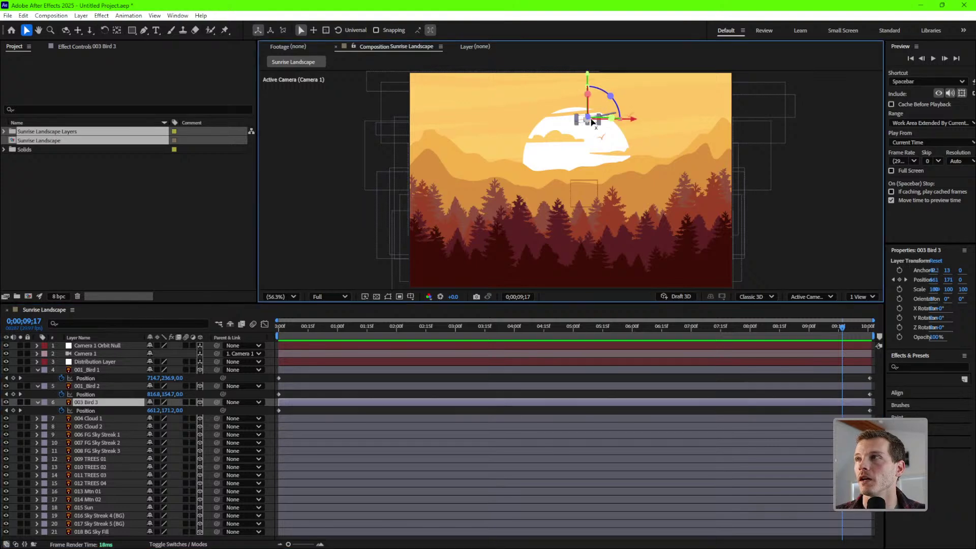
scroll(606, 131, up, 1)
drag(658, 139, 620, 210)
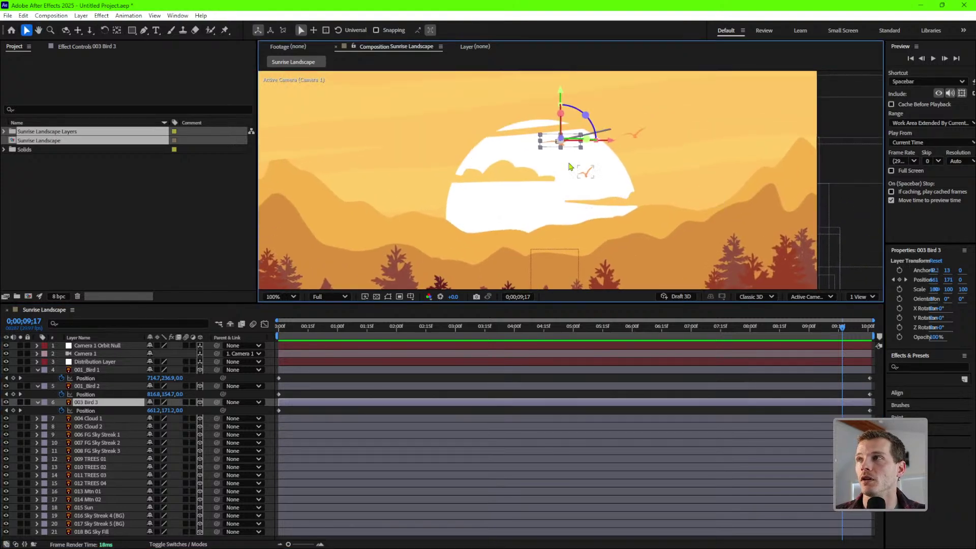
scroll(572, 184, up, 1)
drag(584, 134, 545, 203)
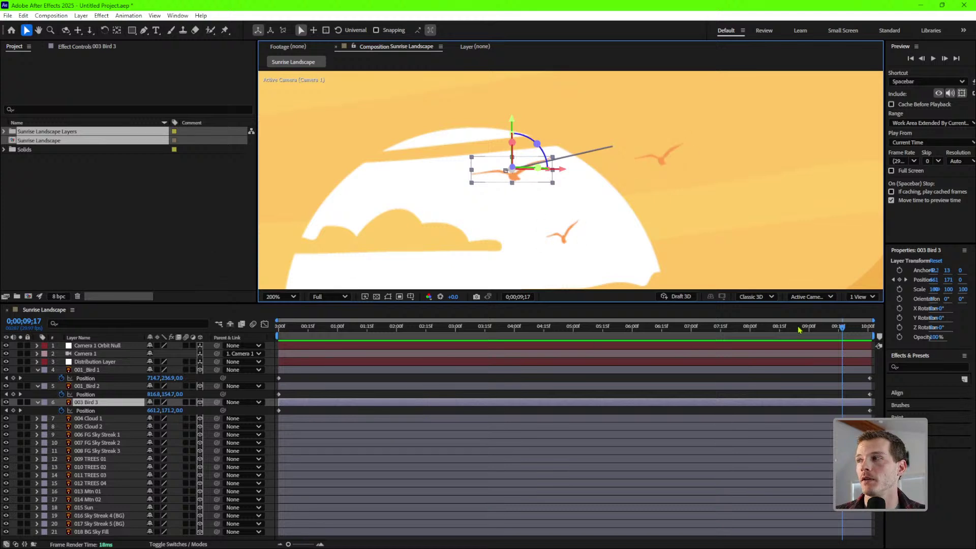
drag(799, 330, 765, 331)
click(755, 379)
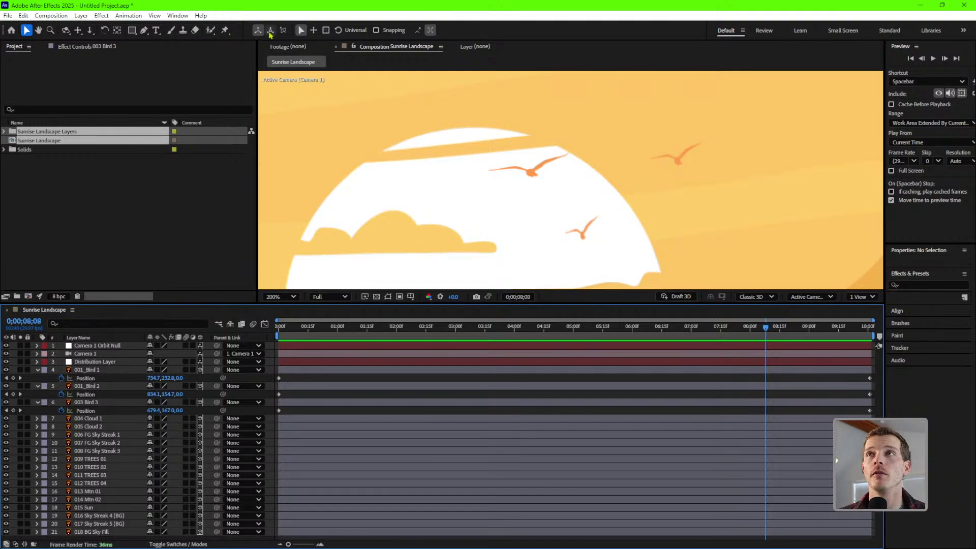
Add five puppet position pins to 003 Bird 3: one on the body, one mid-wing and one at the tip of each wing.
click(226, 30)
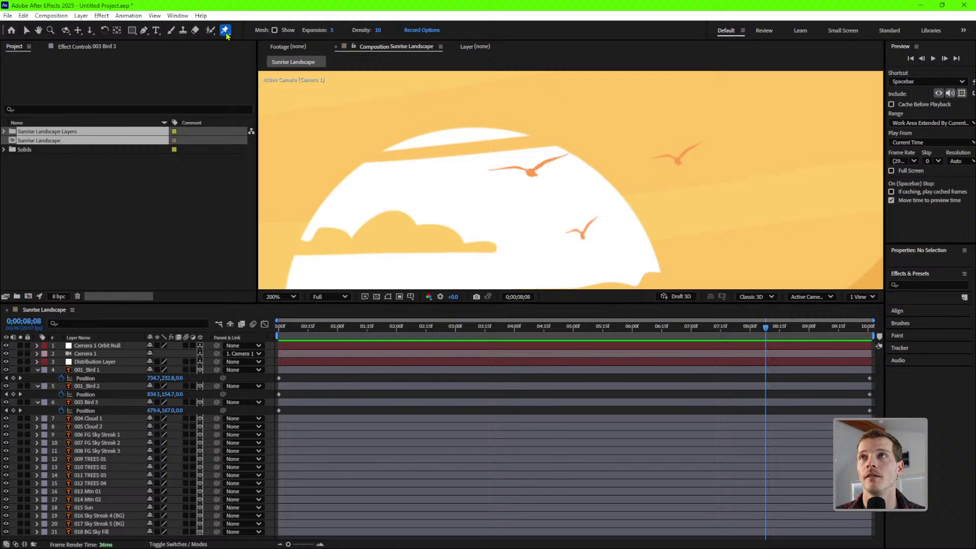
click(533, 170)
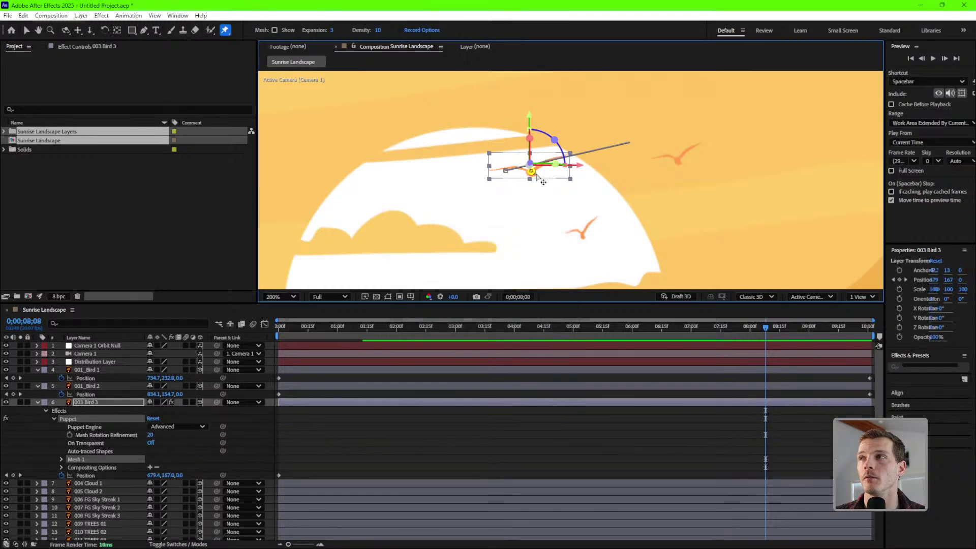
key(period)
drag(527, 149, 535, 175)
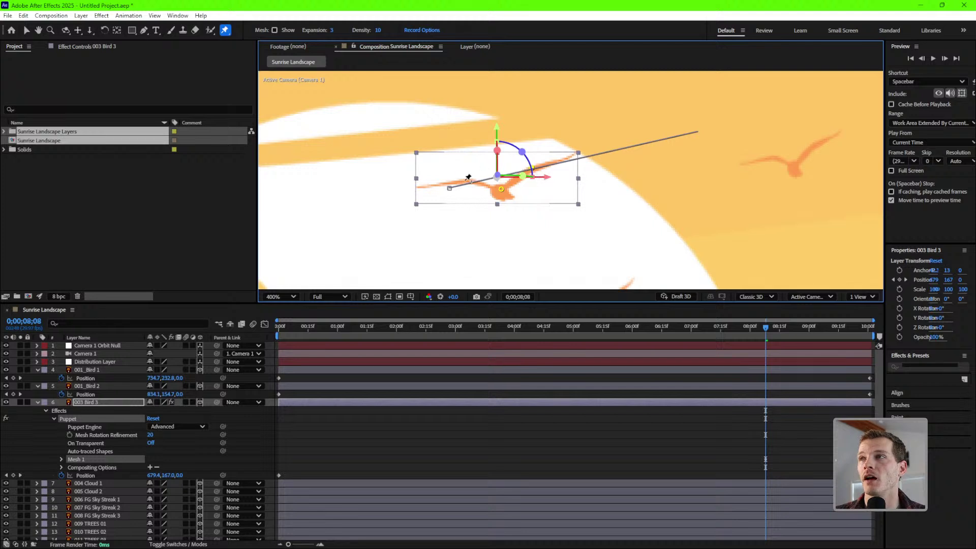
click(465, 181)
click(572, 158)
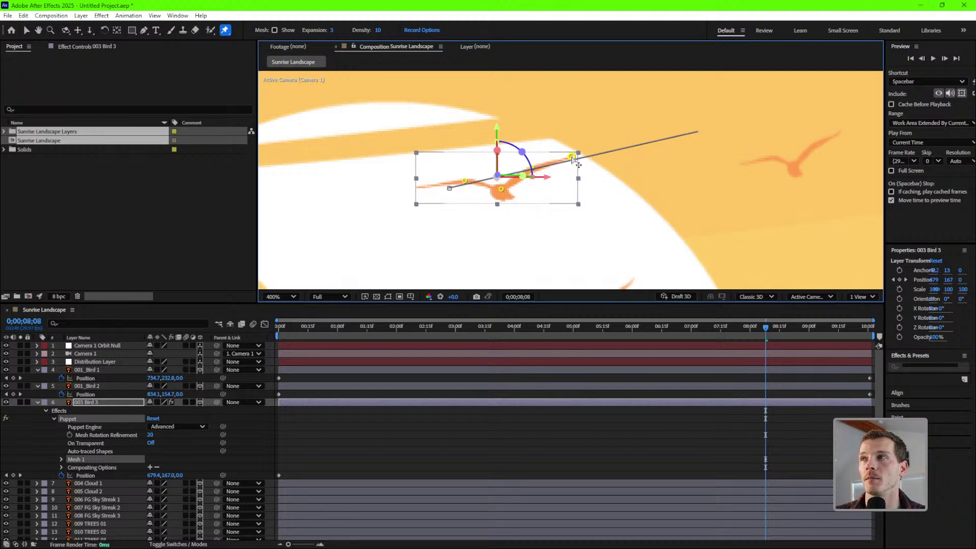
click(418, 188)
Reveal the keyframed properties of 003 Bird 3 and move the keyframes of all five puppet pins to 0;00;07;00.
click(99, 403)
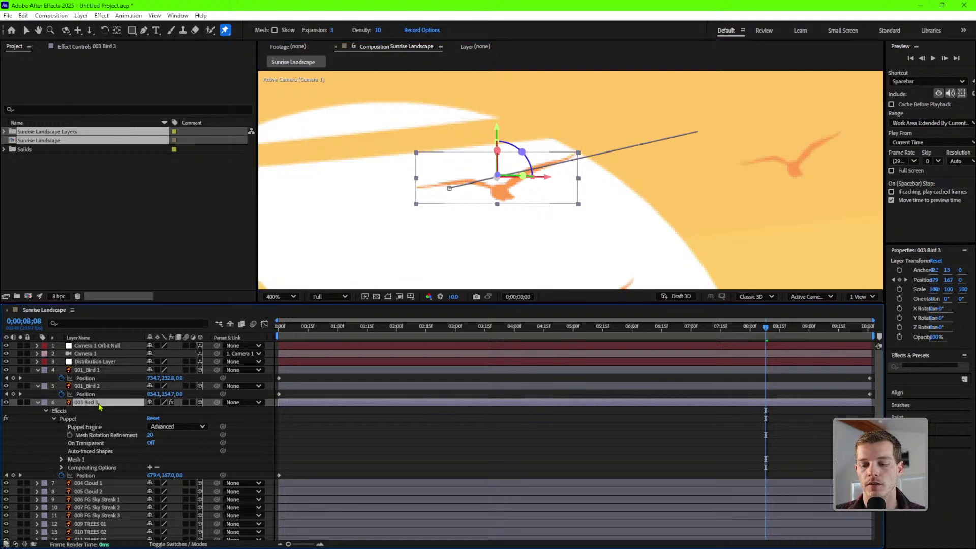
key(u)
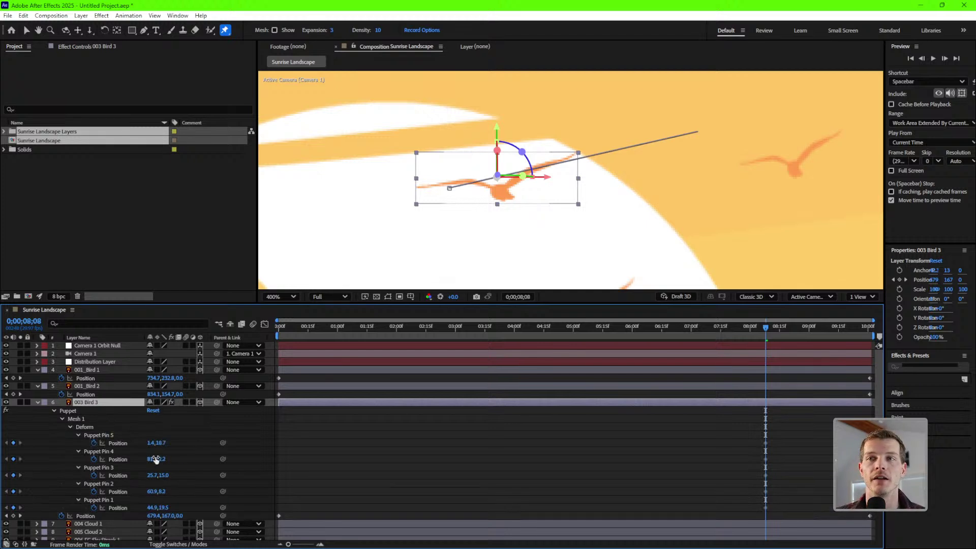
drag(785, 437, 766, 507)
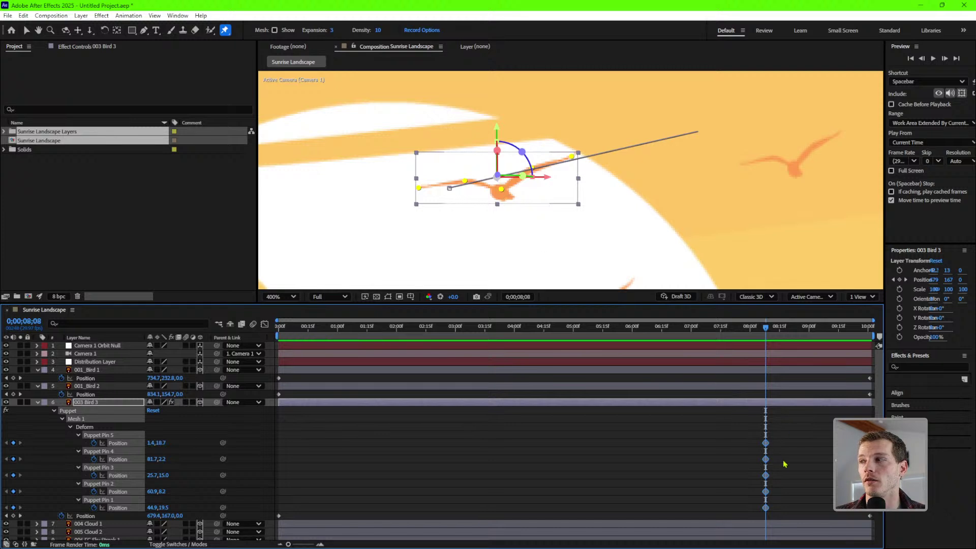
click(785, 501)
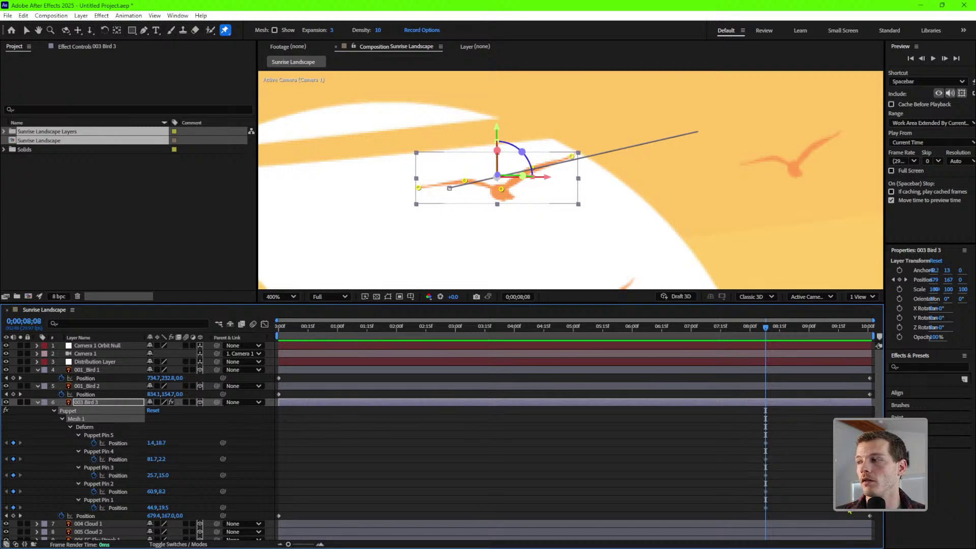
click(84, 516)
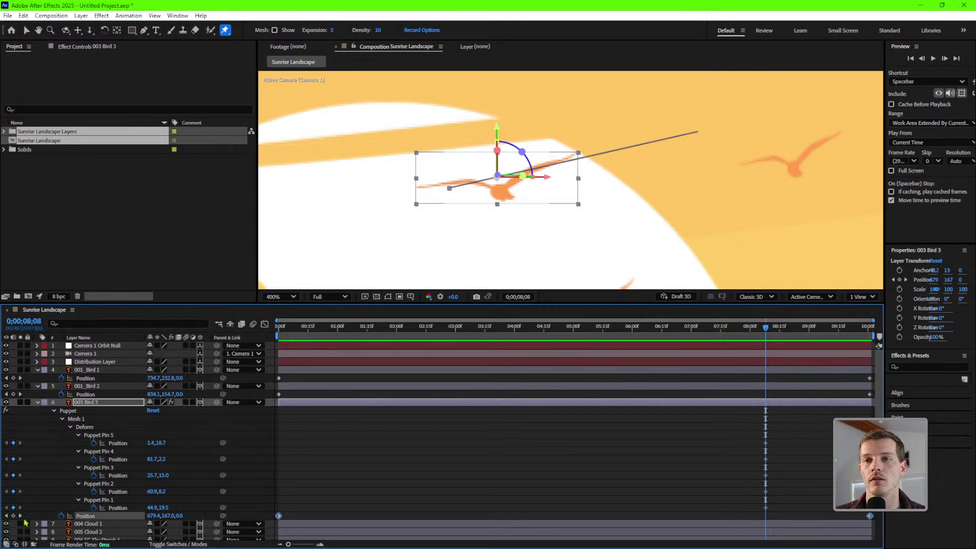
click(101, 501)
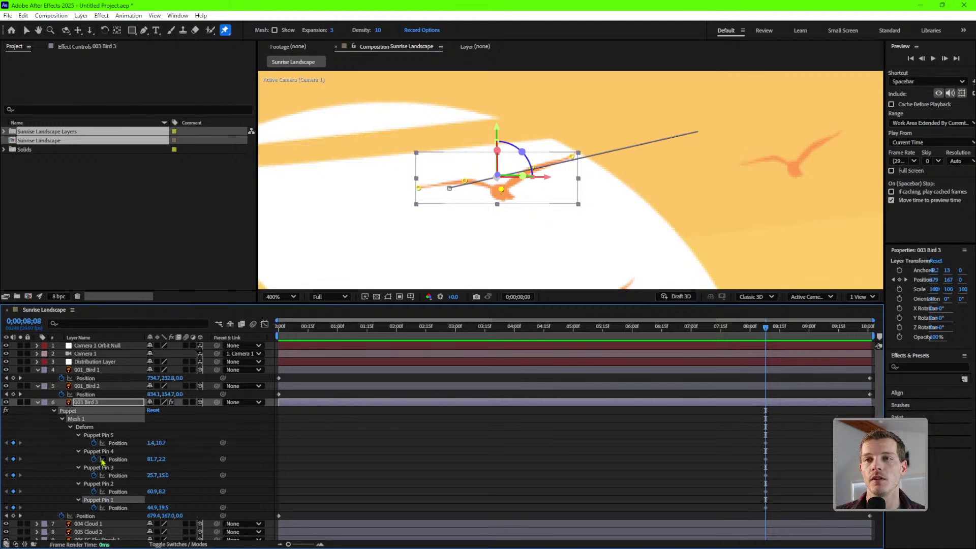
shift+click(108, 436)
drag(810, 424, 712, 516)
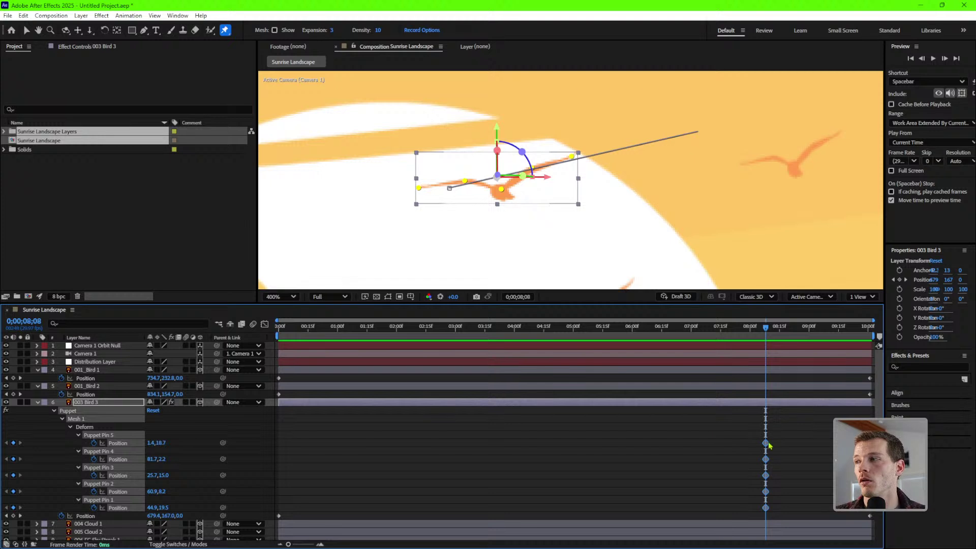
drag(766, 444, 692, 443)
Add position keyframes for all five puppet pins of 003 Bird 3 ten frames further on, at 0;00;07;10.
click(689, 330)
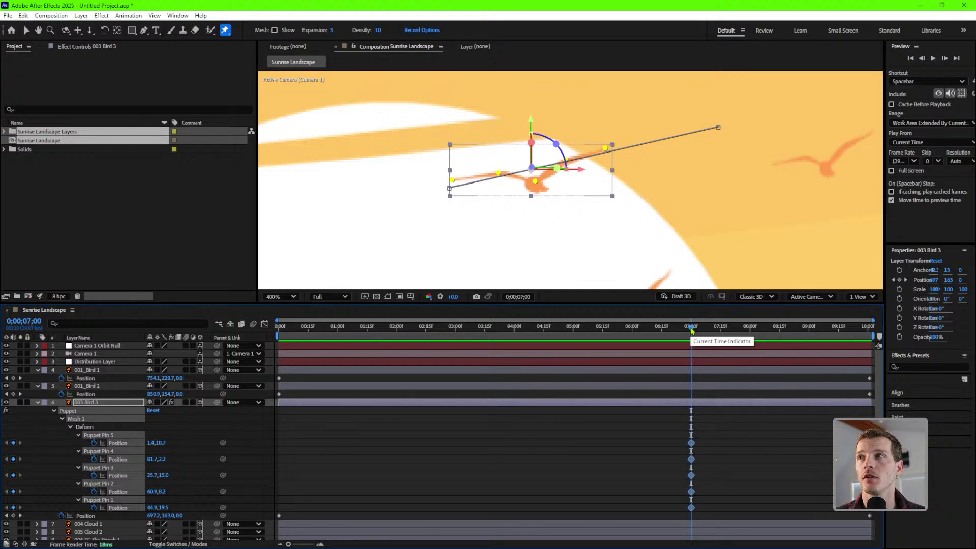
key(Page_Down)
key(Page_Down)
key(Page_Down)
key(Page_Down)
key(Page_Down)
key(Page_Down)
key(Page_Down)
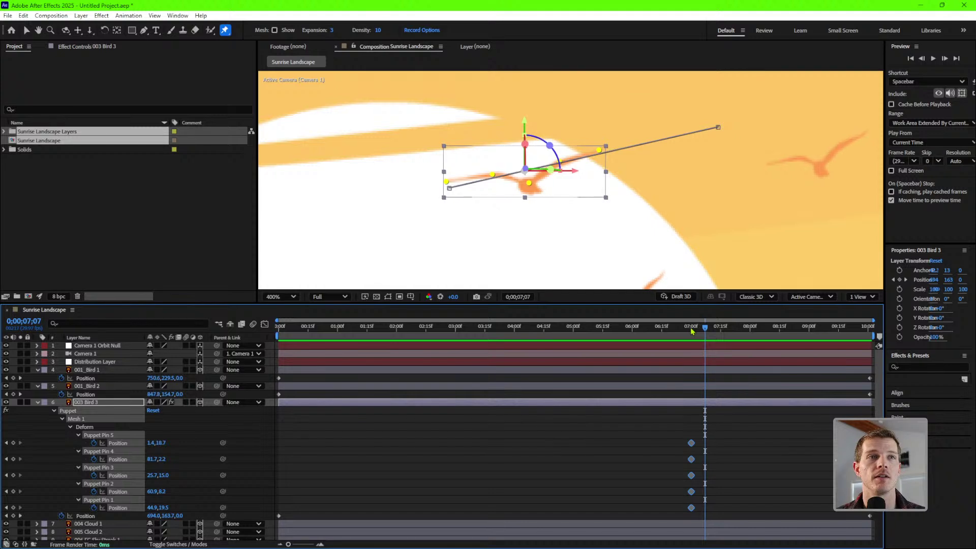
key(Page_Down)
key(Page_Down)
key(Page_Down)
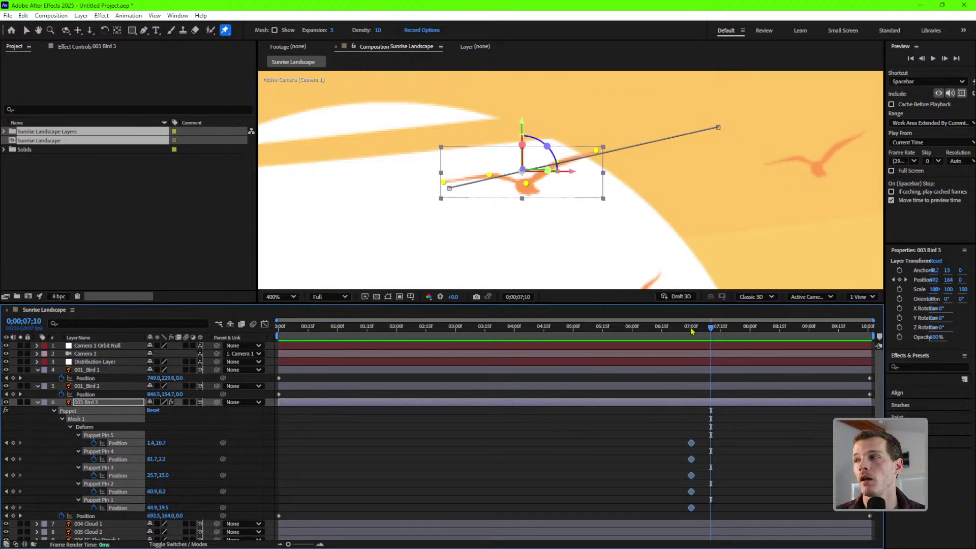
click(13, 443)
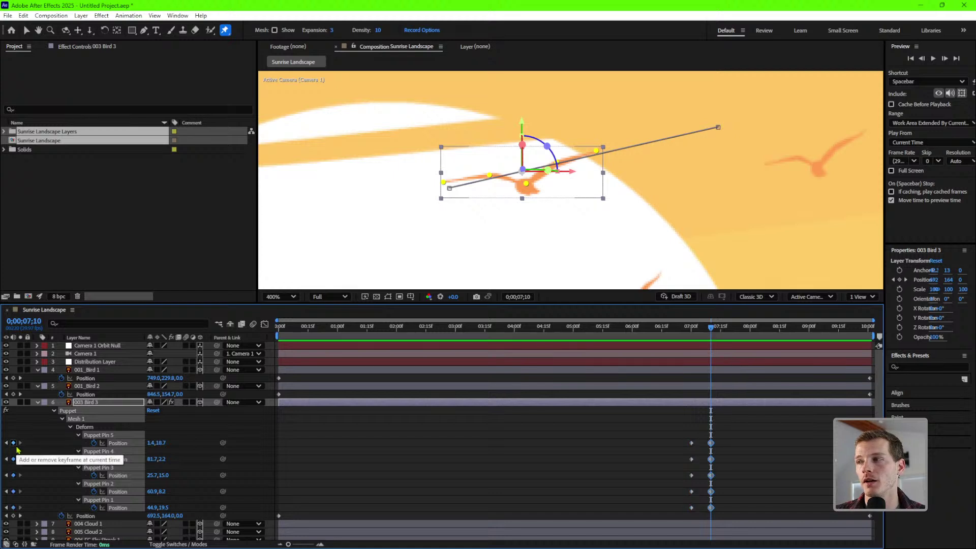
Add a third set of position keyframes for all five puppet pins at 0;00;07;20 and leave the keyframes deselected.
key(Page_Down)
key(Page_Down)
key(Page_Down)
key(Page_Down)
key(Page_Down)
key(Page_Down)
key(Page_Down)
key(Page_Down)
key(Page_Down)
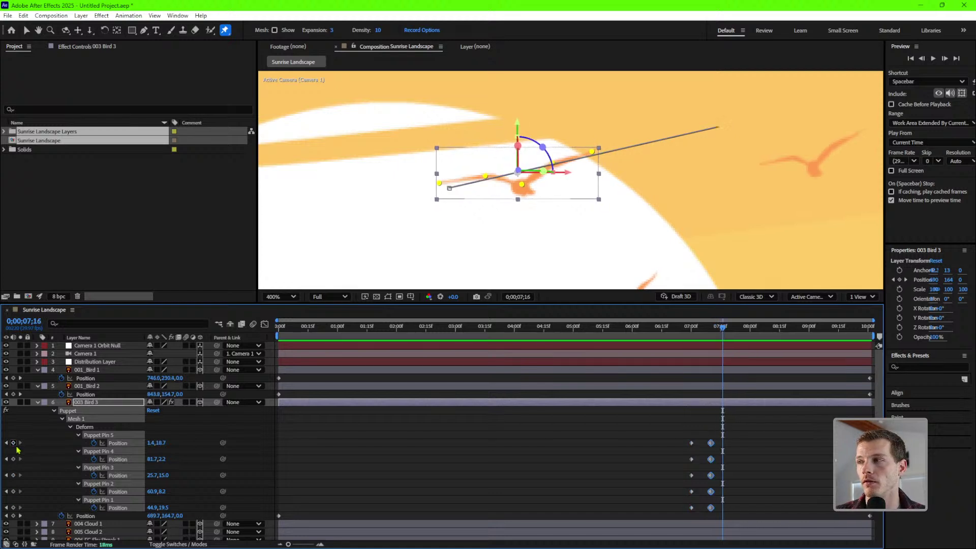
key(Page_Down)
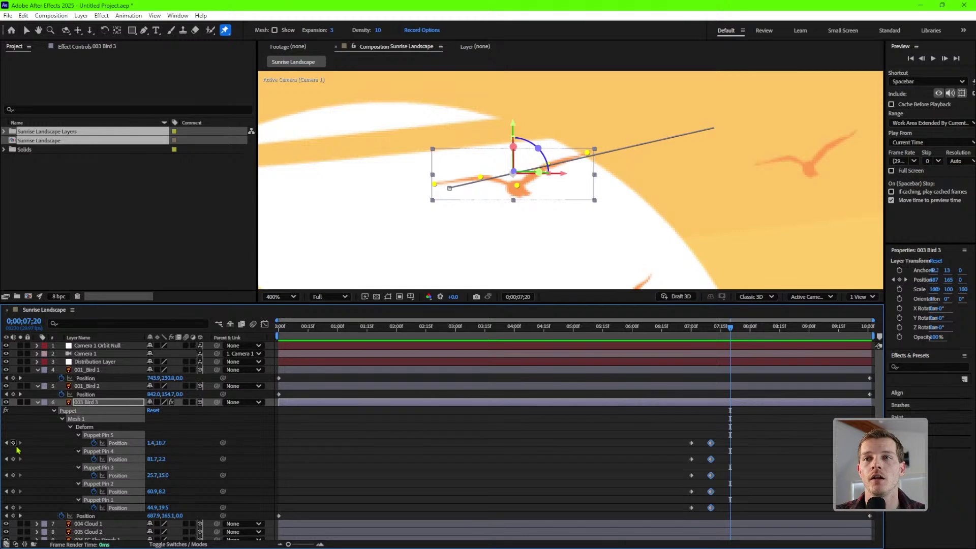
click(13, 443)
drag(757, 436, 669, 524)
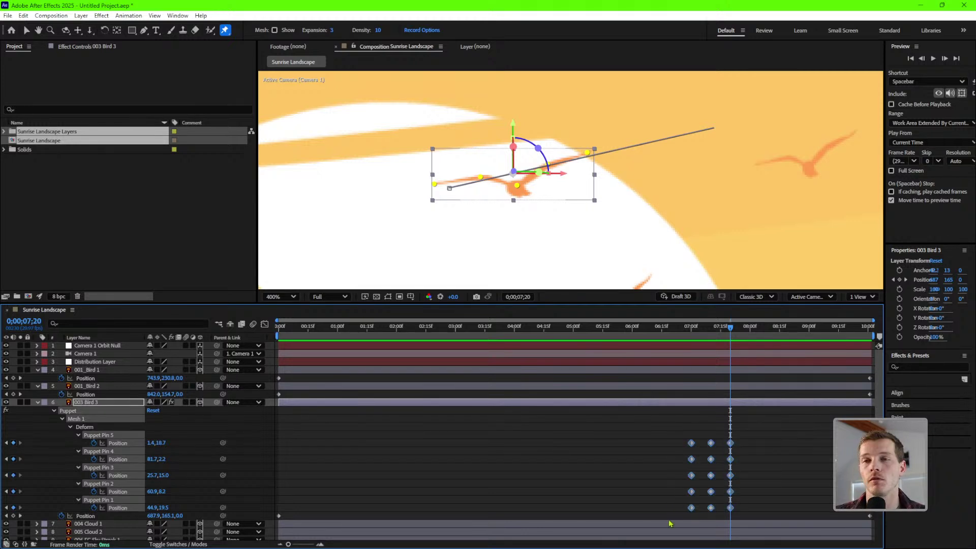
click(759, 469)
At the middle keyframes, 0;00;07;10, lower the four wing pins together by about 12 px, leaving the body pin in place.
drag(730, 328, 692, 342)
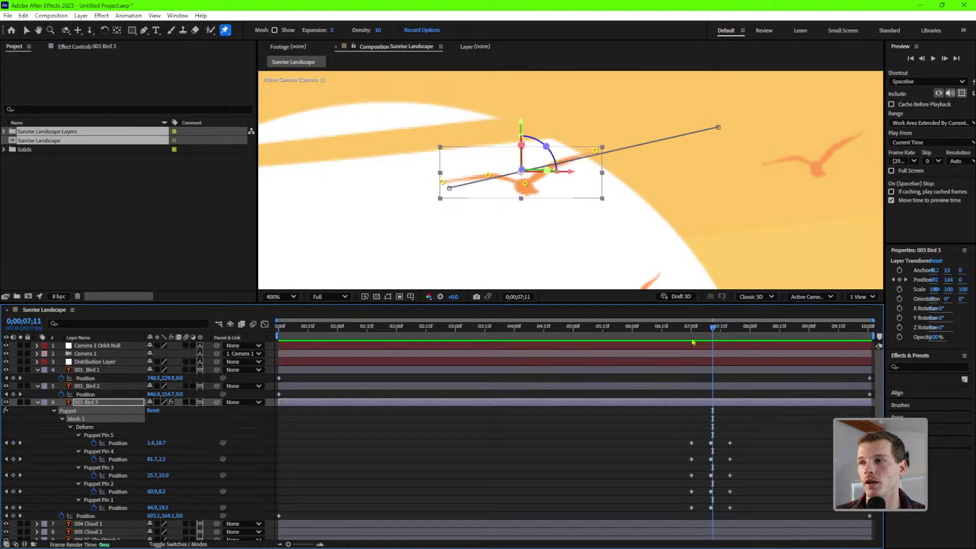
click(7, 459)
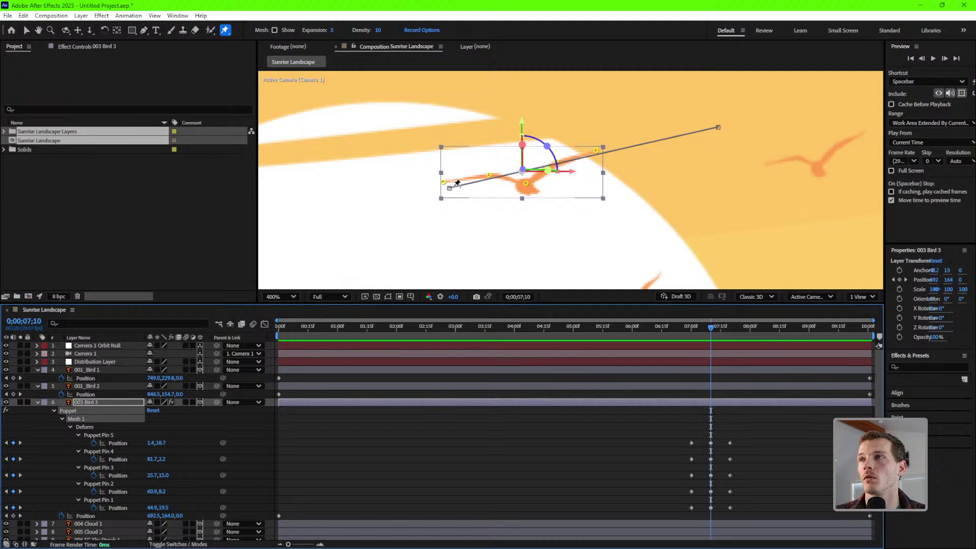
click(444, 182)
click(489, 175)
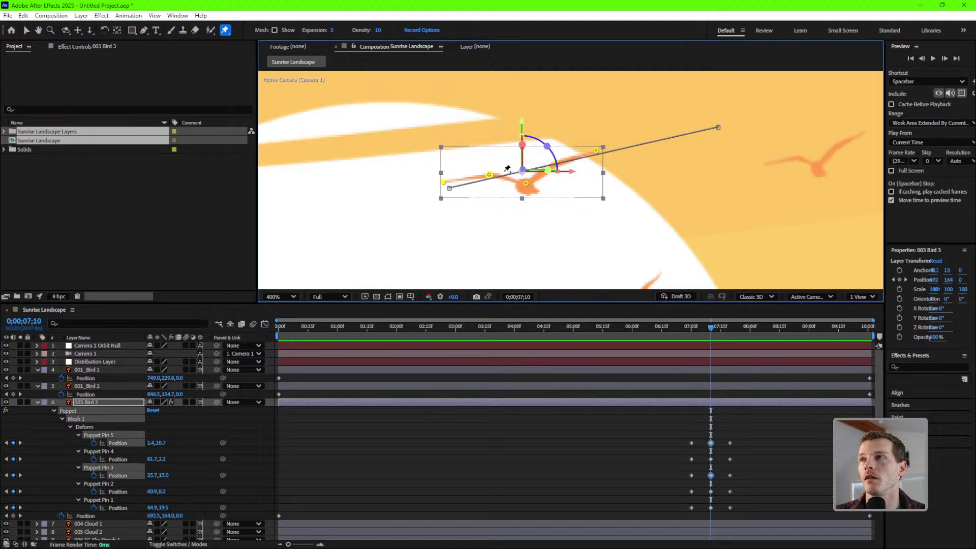
shift+click(556, 164)
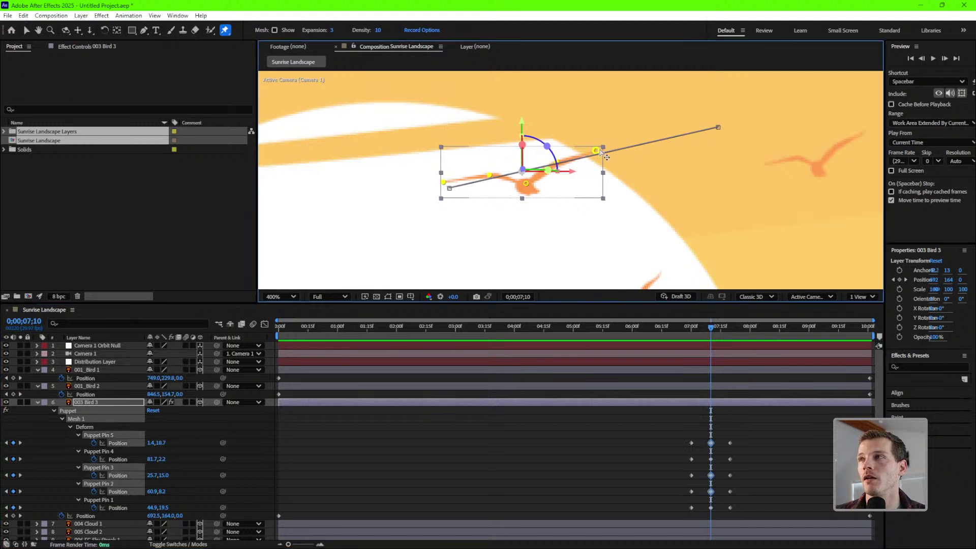
shift+click(596, 150)
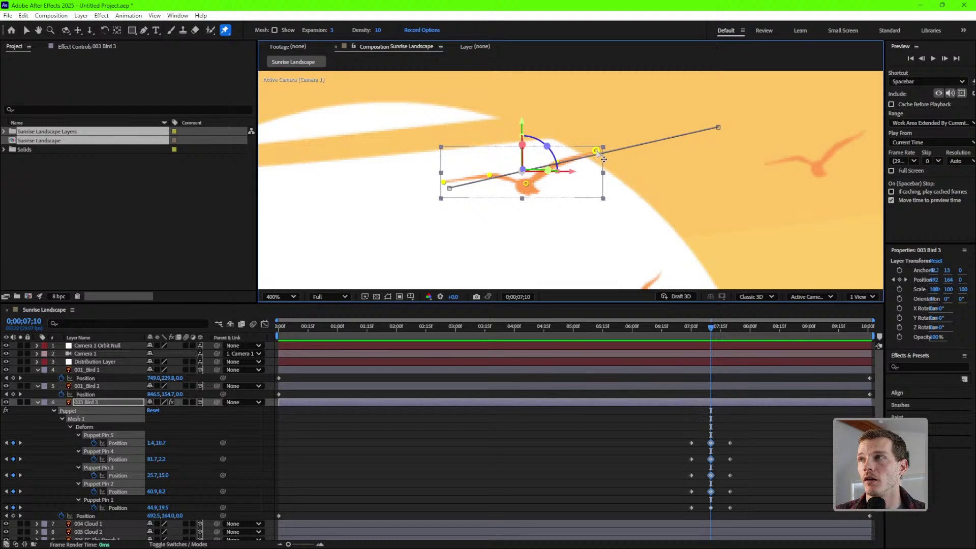
drag(597, 151, 602, 173)
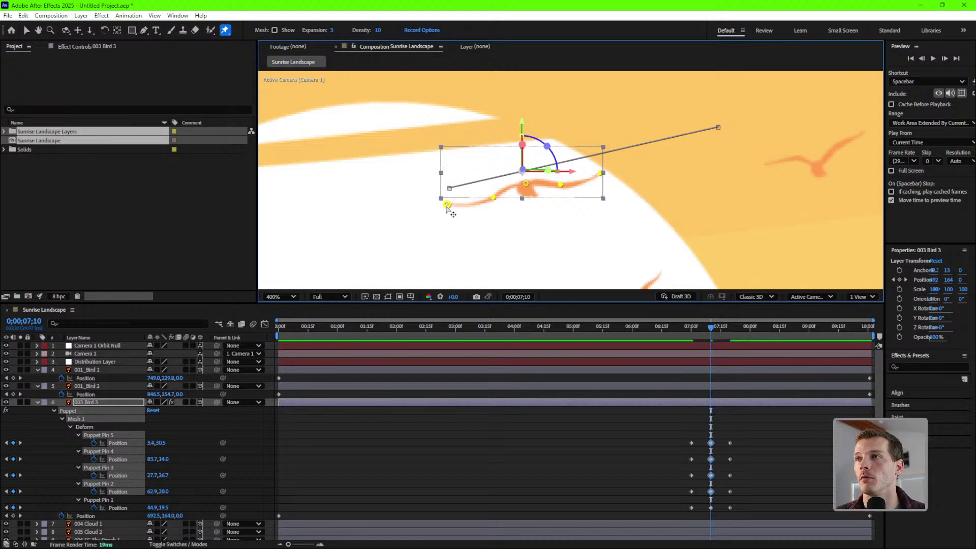
Bend the wingtips further down and inward, placing Puppet Pin 5 at about 14.7, 36.0 and Puppet Pin 4 at about 79.2, 27.0.
click(631, 470)
drag(451, 207, 471, 218)
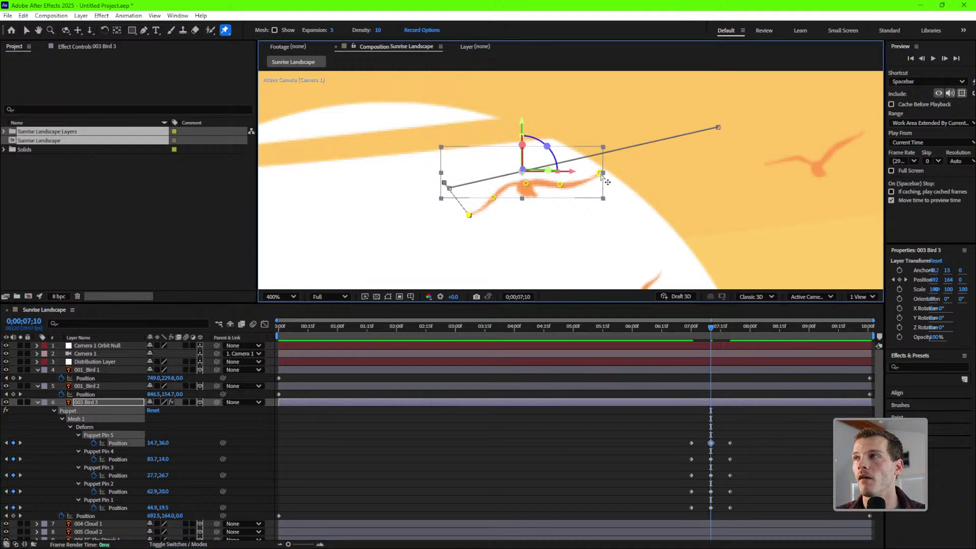
drag(601, 174, 594, 202)
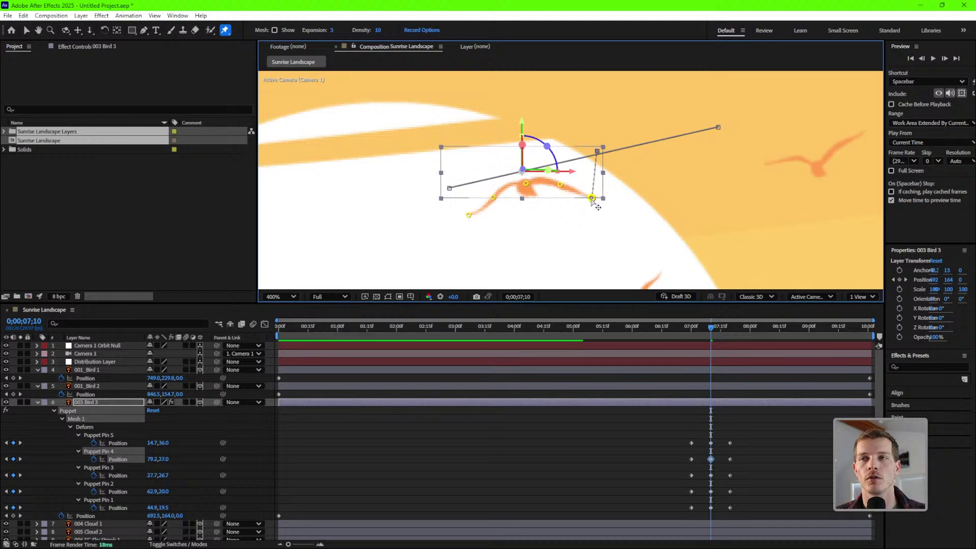
Apply Easy Ease to all puppet pin keyframes of 003 Bird 3 and deselect them.
drag(771, 429, 669, 515)
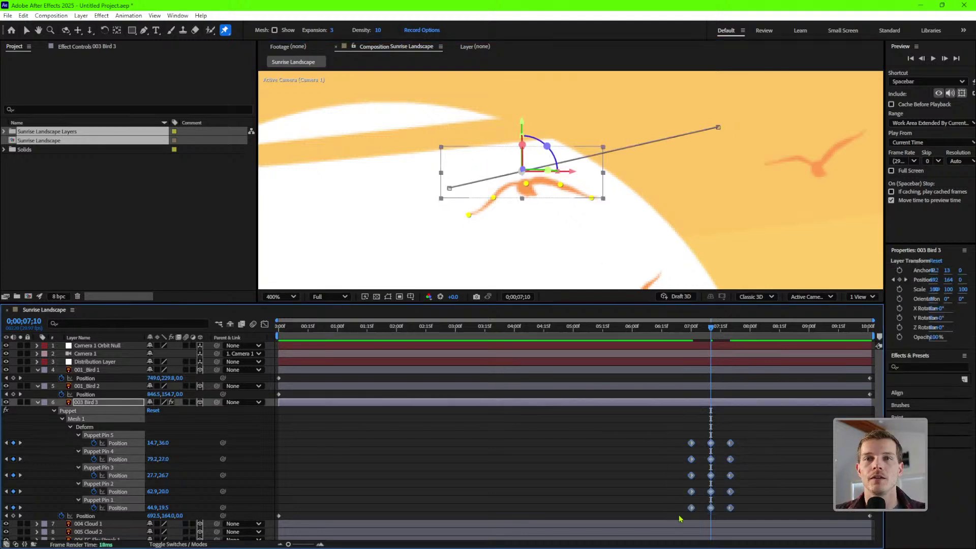
right_click(731, 508)
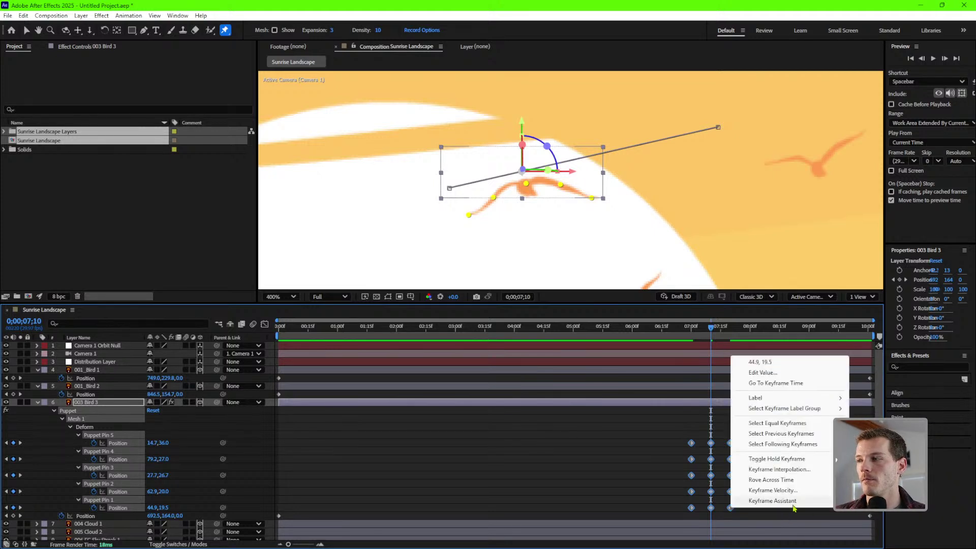
mouse_move(794, 505)
click(640, 439)
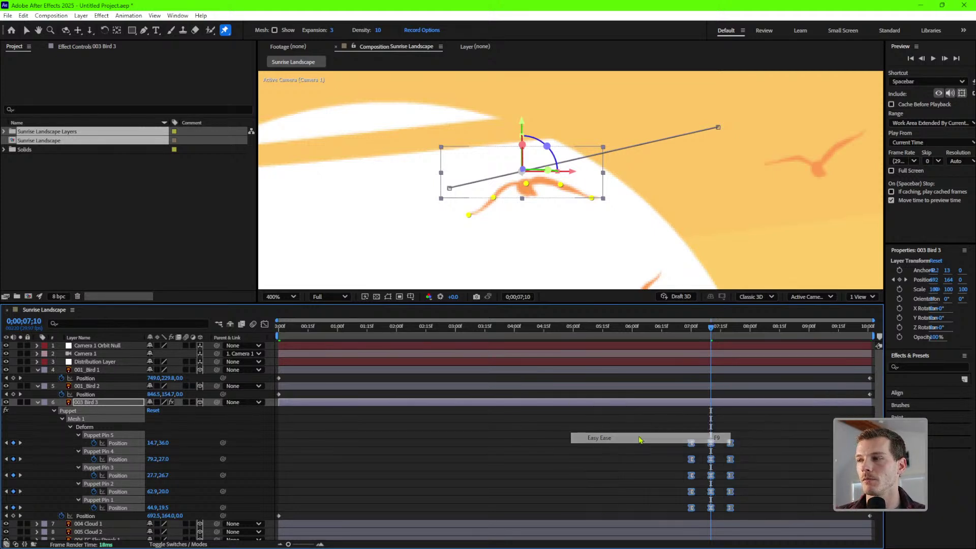
click(738, 410)
Play the wing flap close up, and again with the whole landscape in view, starting from 0;00;05;07.
key(space)
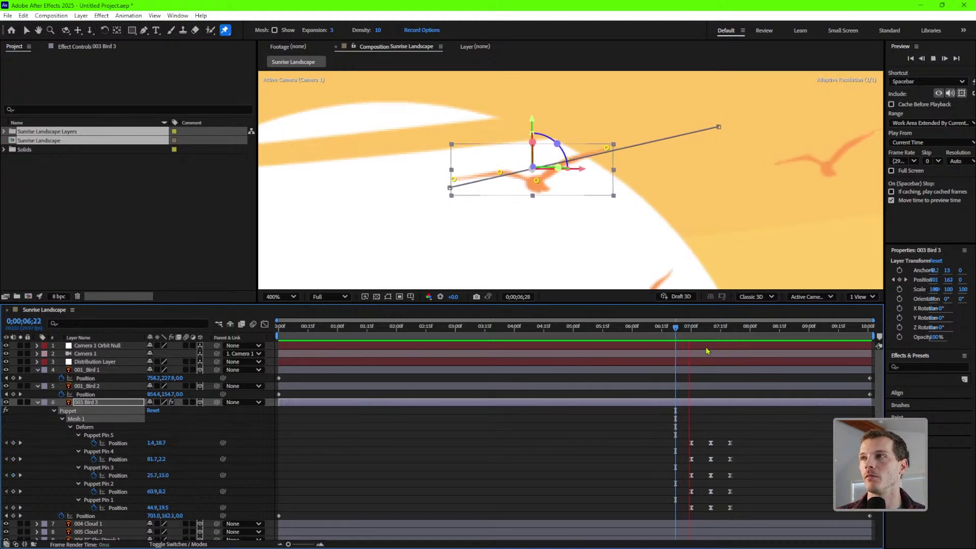
click(753, 432)
click(660, 326)
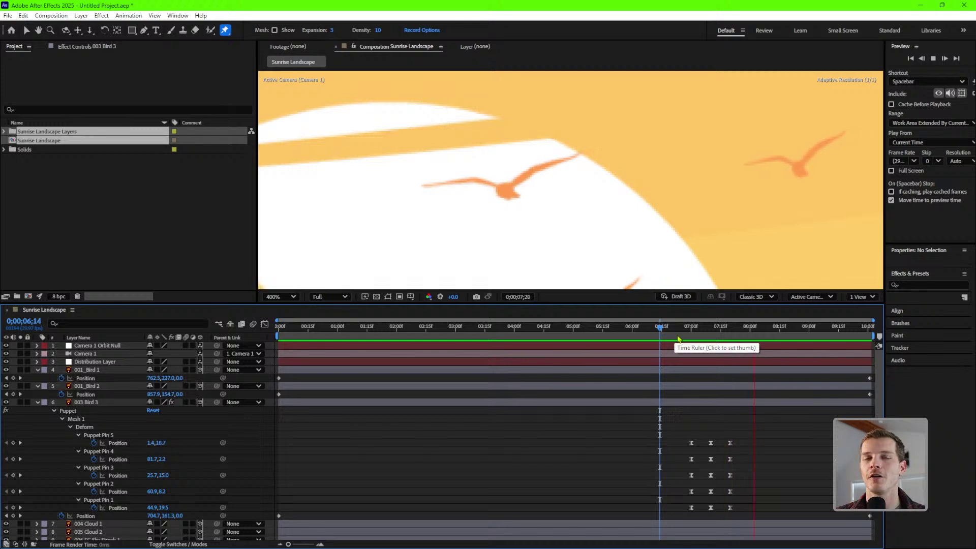
key(space)
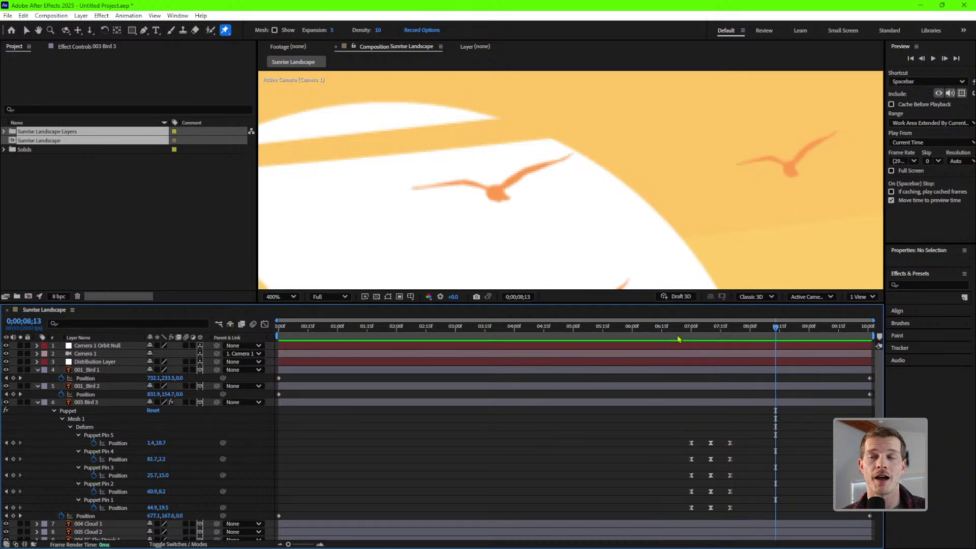
scroll(606, 181, down, 4)
click(734, 334)
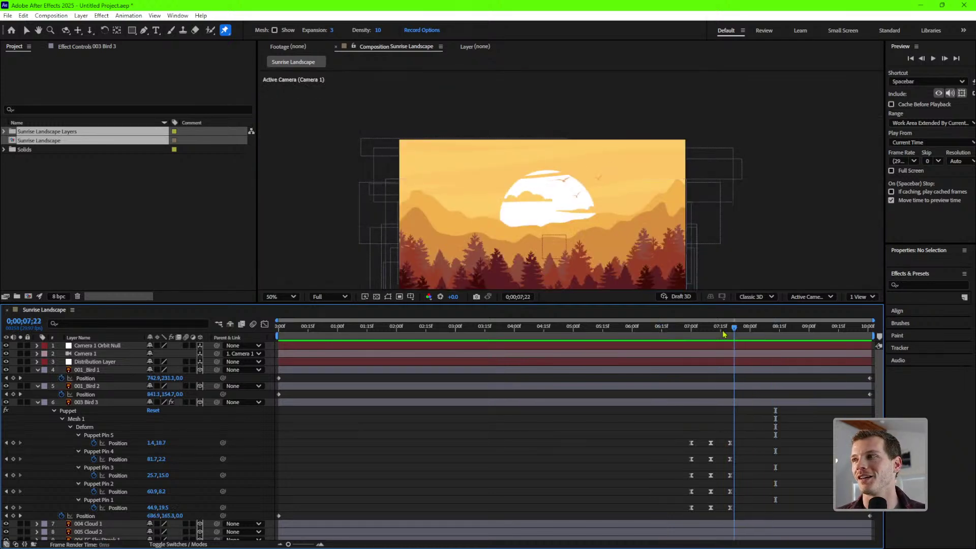
drag(724, 334, 588, 331)
key(space)
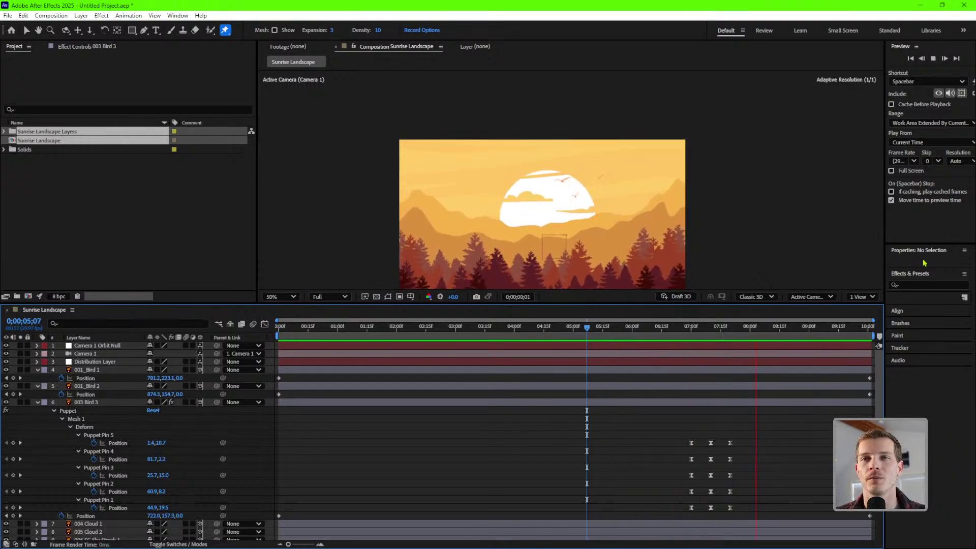
key(space)
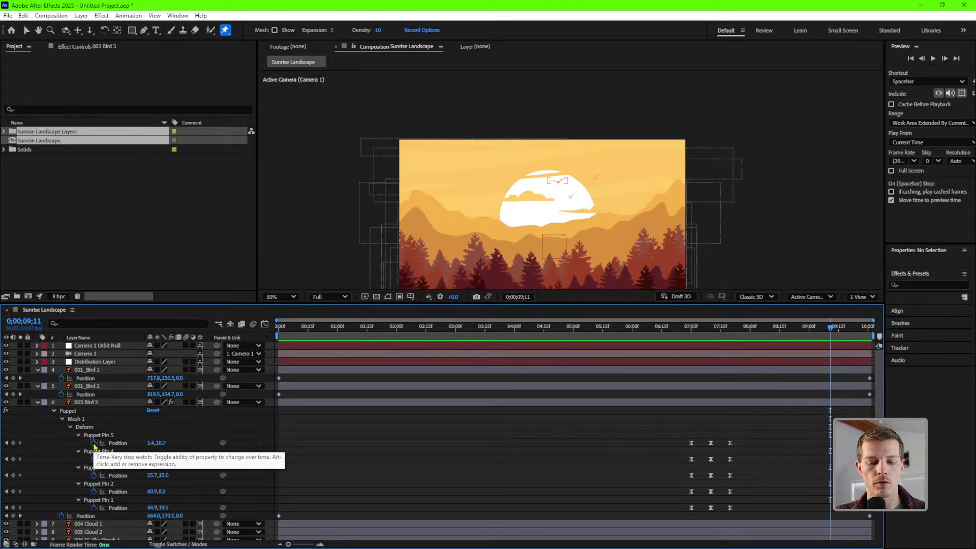
Add the expression loopOut("pingpong") to Puppet Pin 5's Position on 003 Bird 3 and copy the expression text.
alt+click(94, 446)
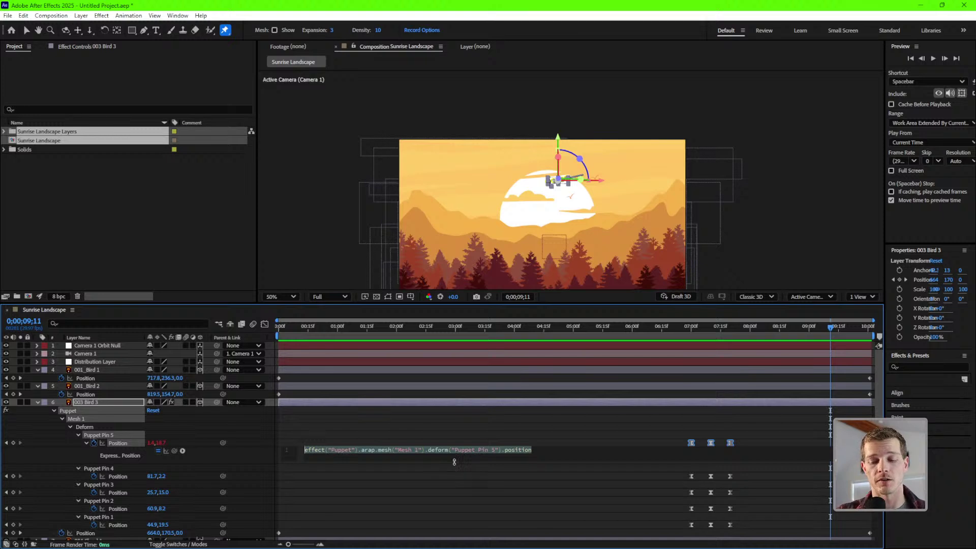
text(l)
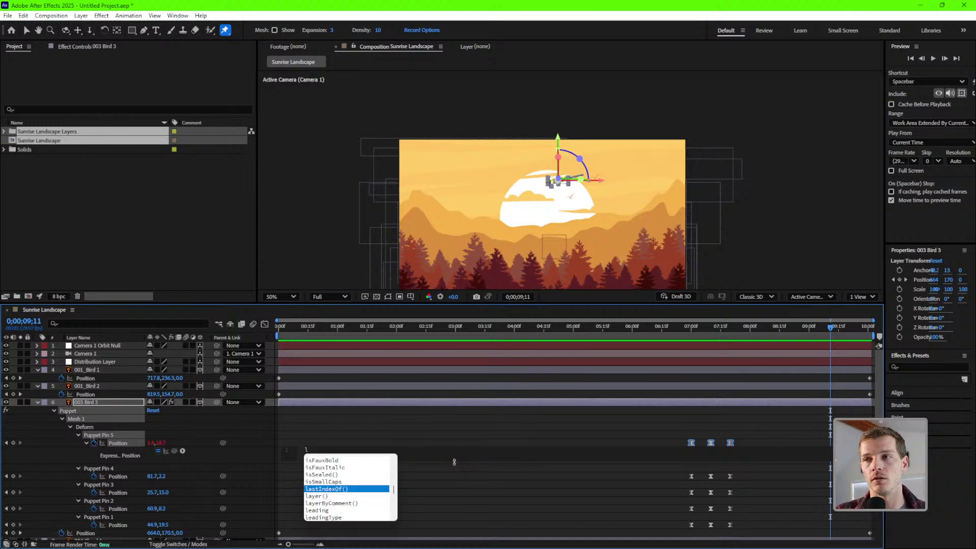
text(oop)
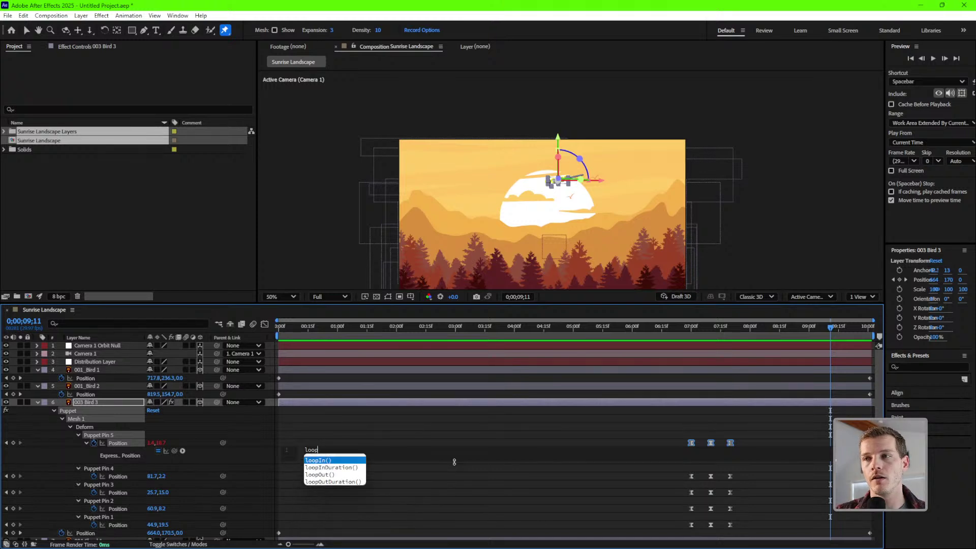
click(323, 476)
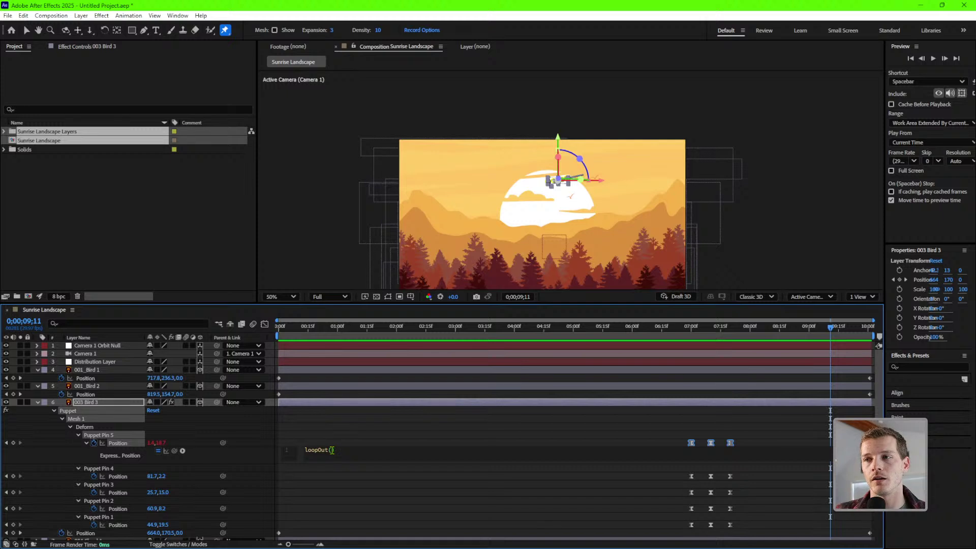
text(")
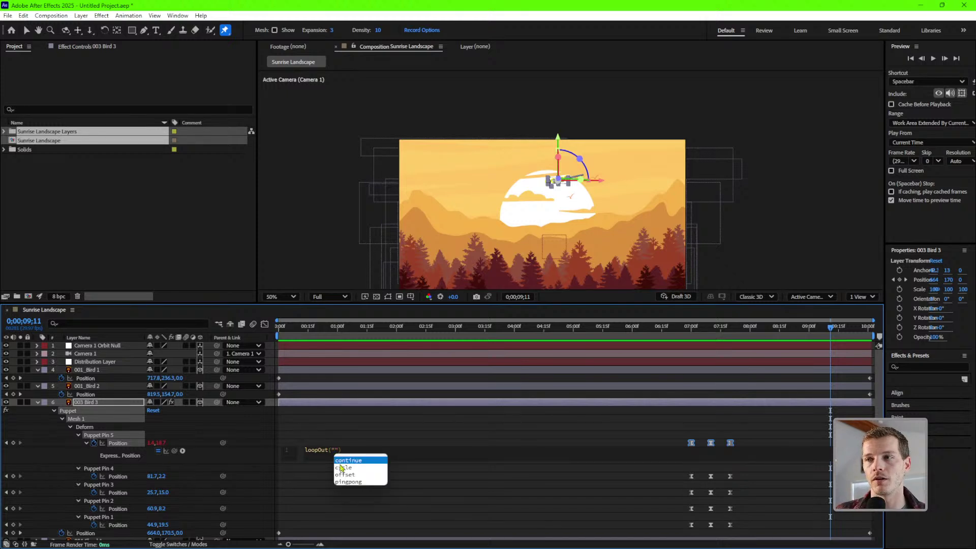
click(349, 482)
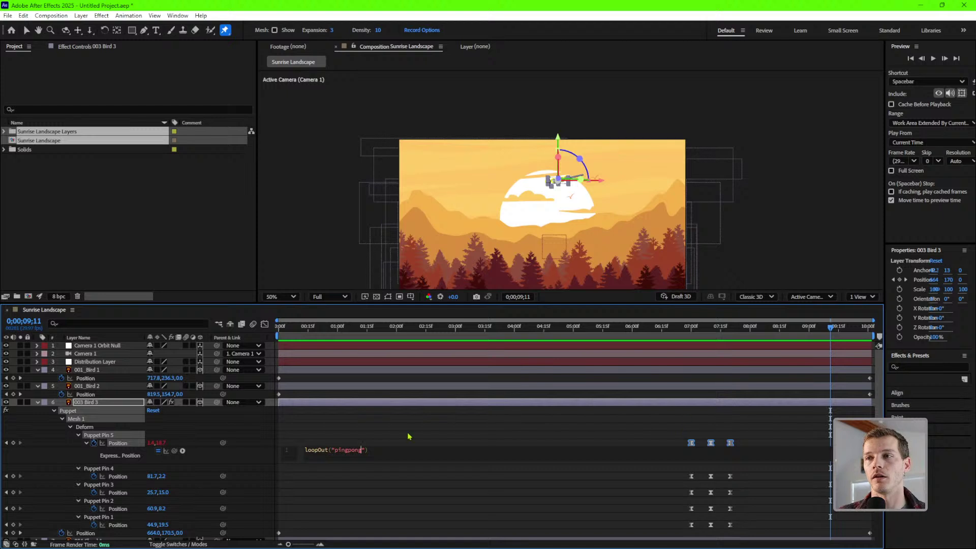
triple_click(370, 450)
key(ctrl+c)
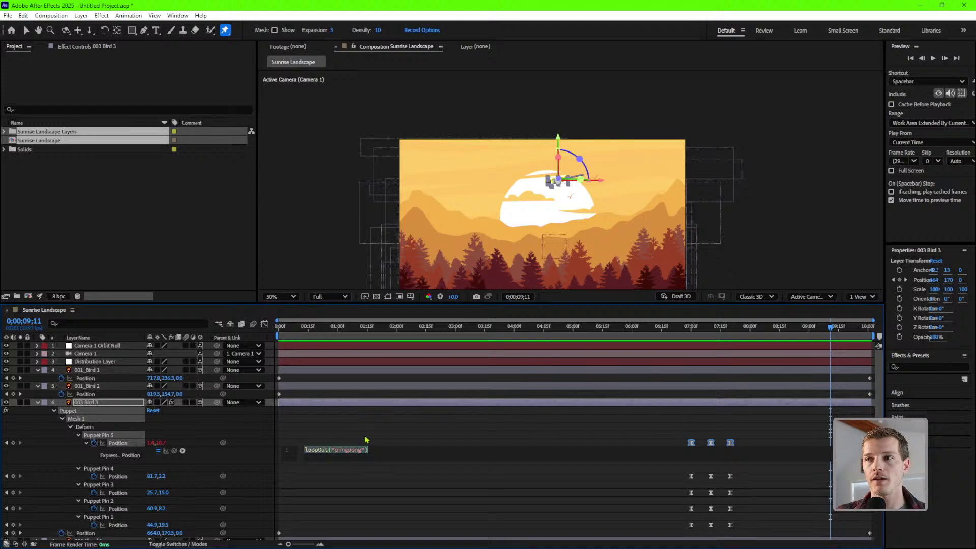
click(366, 441)
Apply the copied loopOut("pingpong") expression to the Position of Puppet Pin 4 and Puppet Pin 3.
alt+click(94, 476)
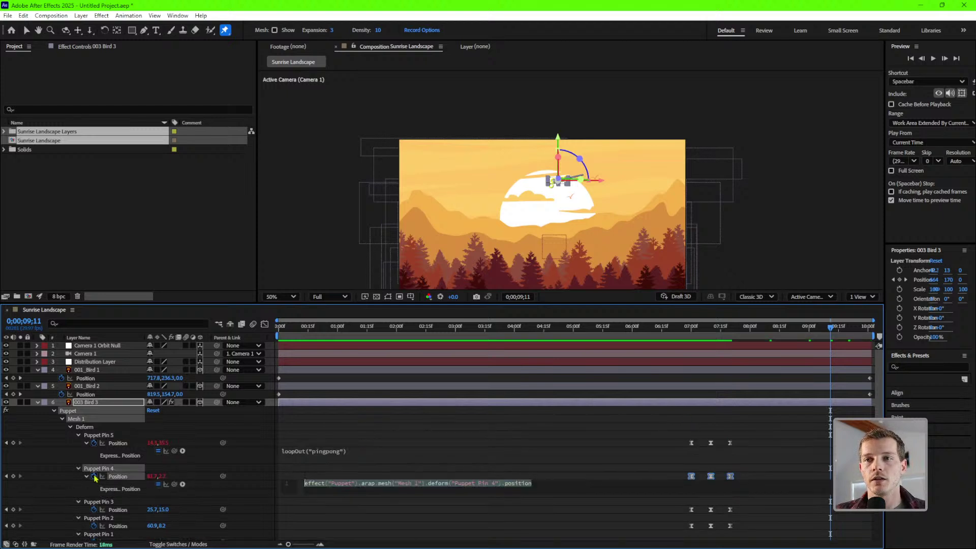
key(ctrl+v)
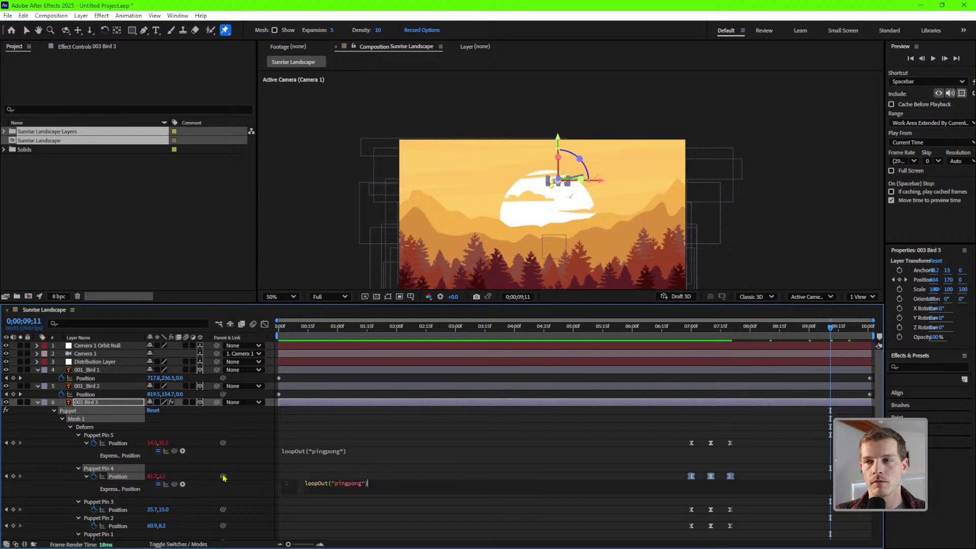
alt+click(94, 510)
key(ctrl+v)
click(459, 478)
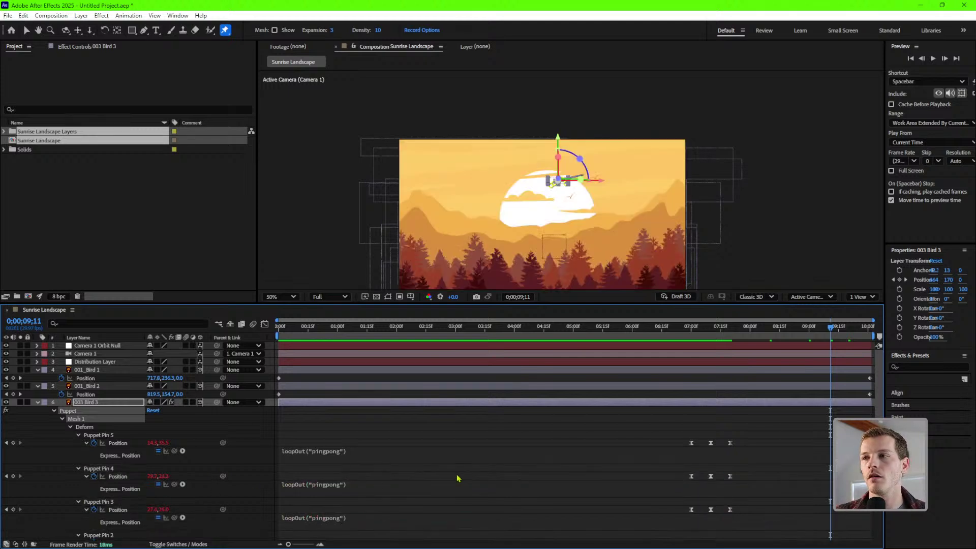
Apply the same loopOut("pingpong") expression to the Position of Puppet Pin 2 and Puppet Pin 1.
scroll(458, 478, down, 3)
alt+click(94, 496)
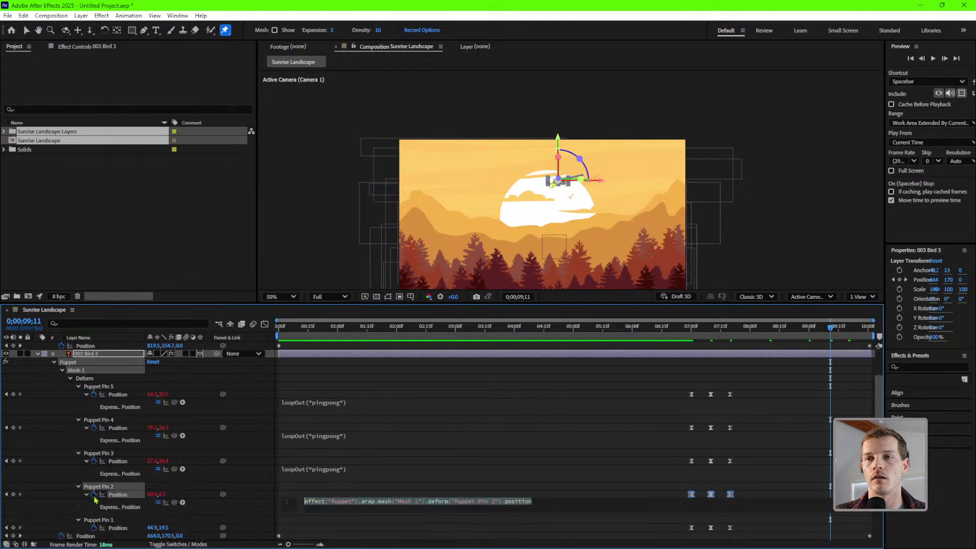
key(ctrl+v)
click(373, 475)
key(ctrl+c)
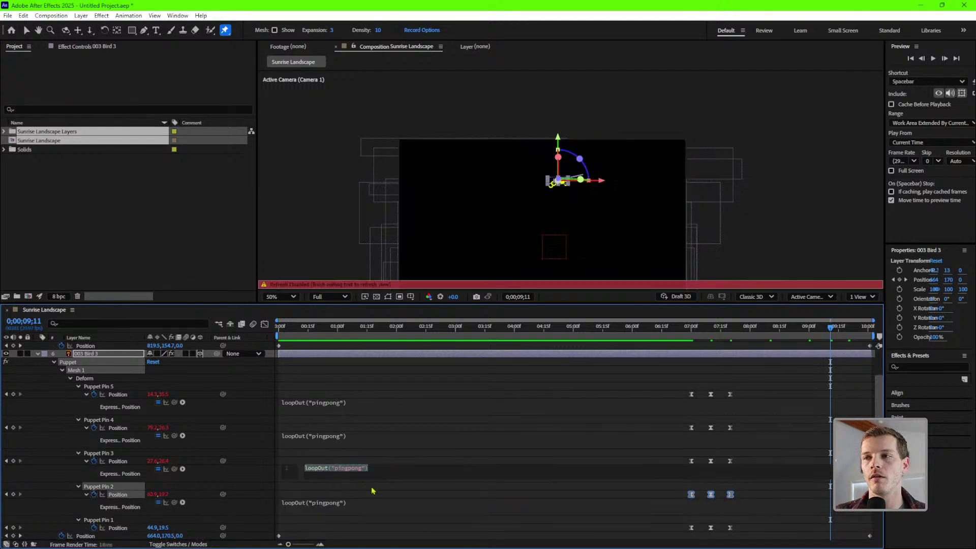
click(374, 491)
alt+click(94, 528)
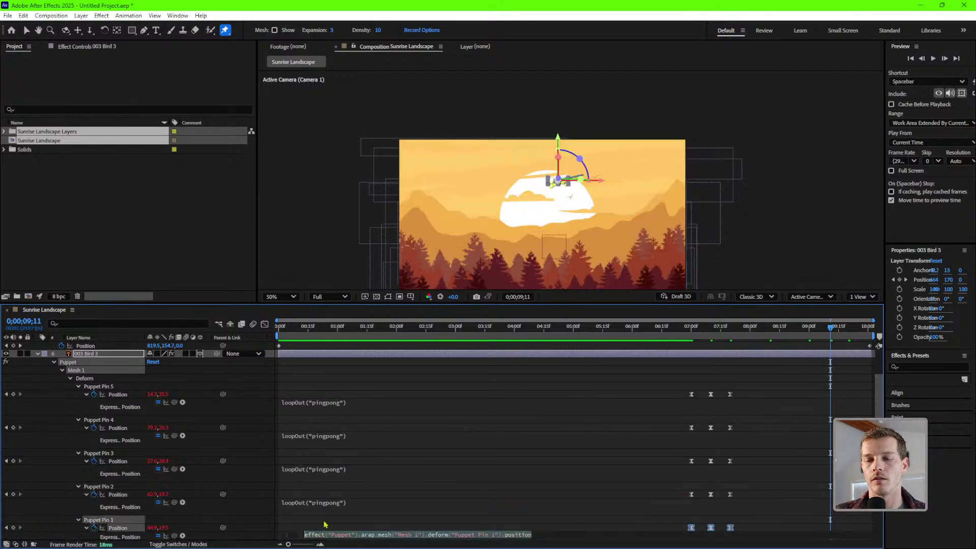
key(ctrl+v)
click(392, 513)
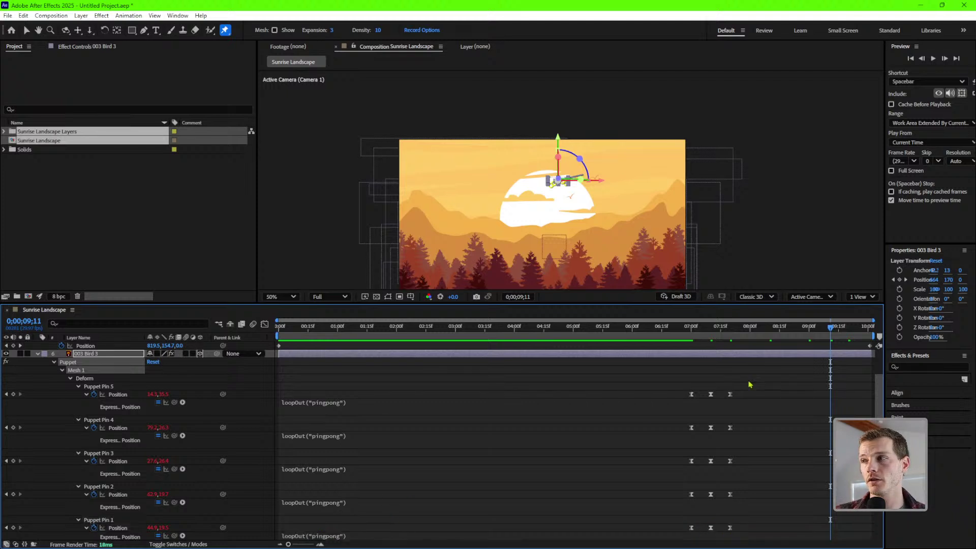
Move all puppet pin keyframes of 003 Bird 3 together so the first ones sit at 0;00;00;00.
drag(751, 380, 671, 534)
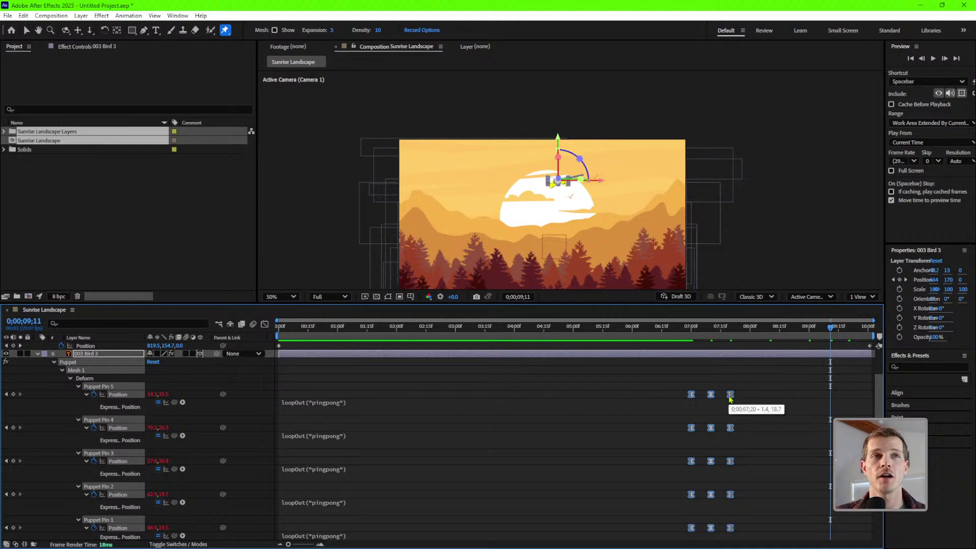
drag(691, 396, 282, 407)
drag(282, 330, 267, 332)
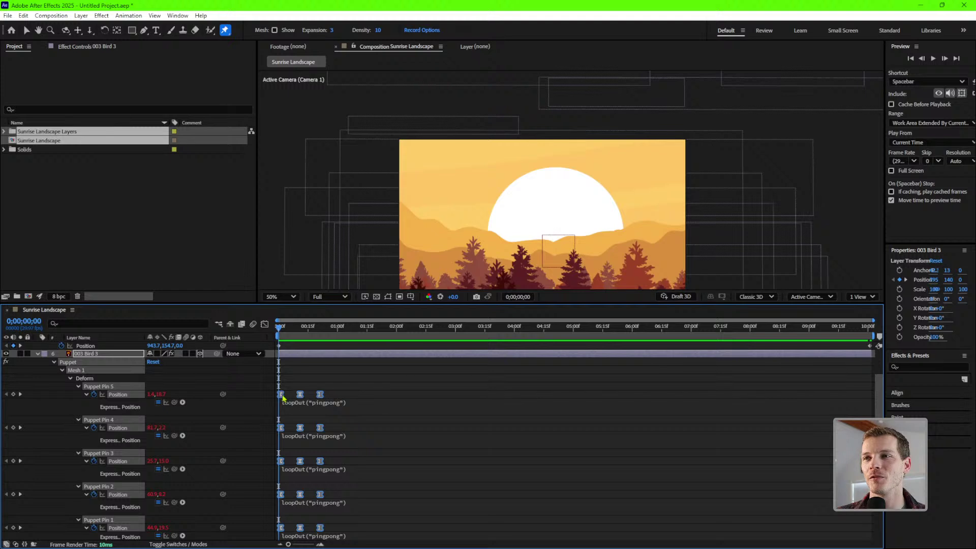
mouse_move(283, 397)
drag(282, 395, 280, 396)
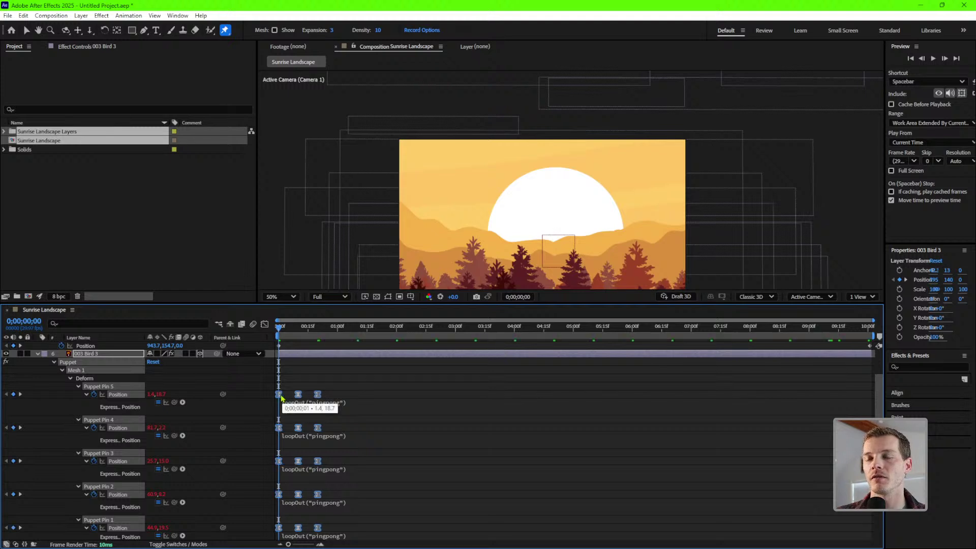
Deselect everything and play the composition from the start to review the looping wing flap.
key(space)
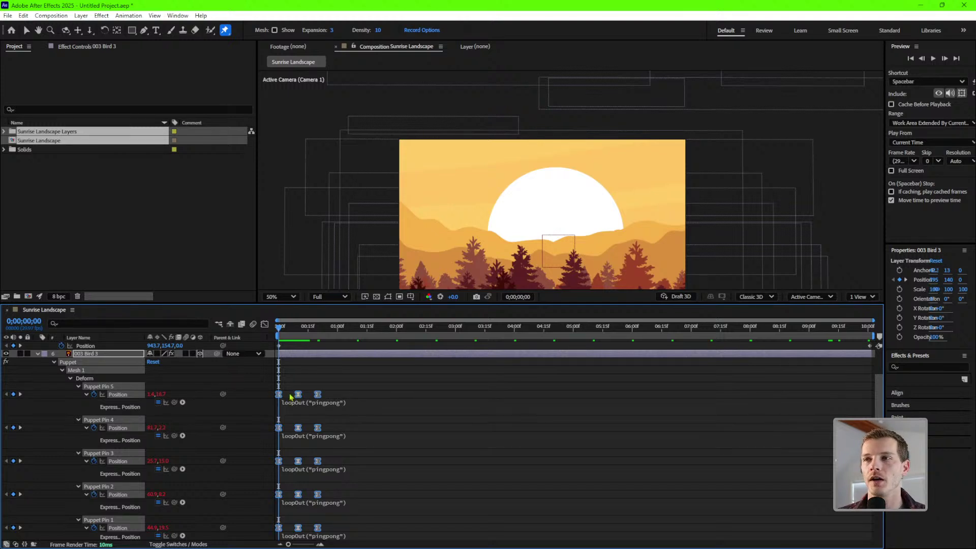
click(331, 390)
click(300, 359)
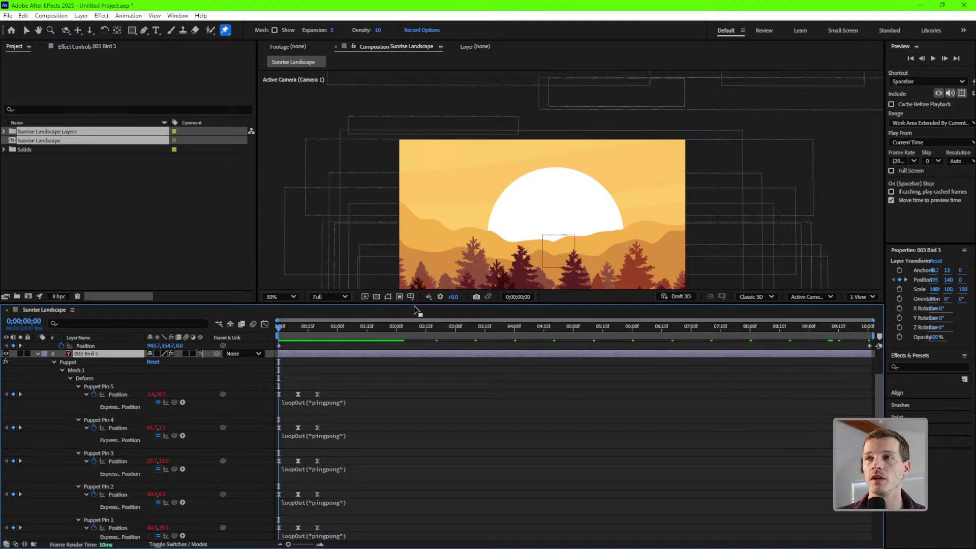
key(v)
click(292, 148)
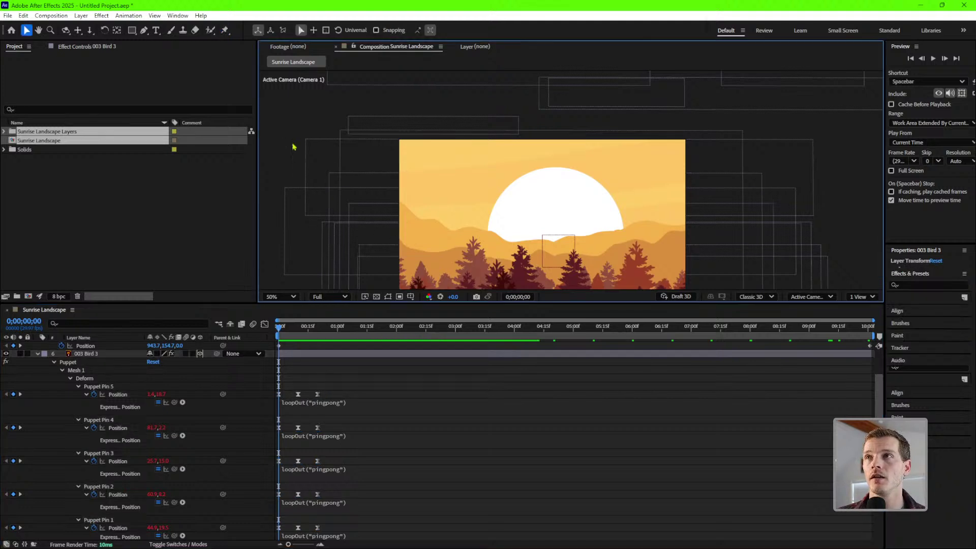
scroll(305, 161, up, 1)
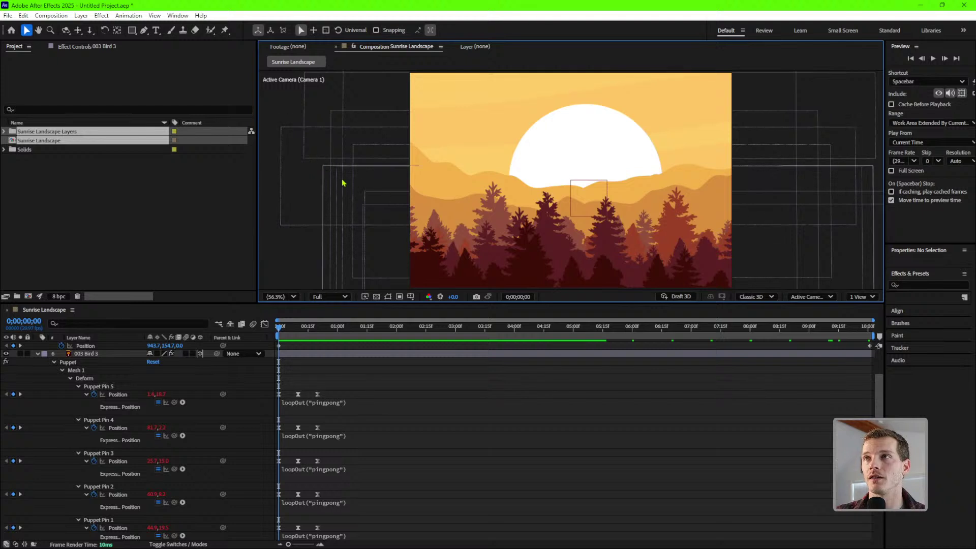
key(space)
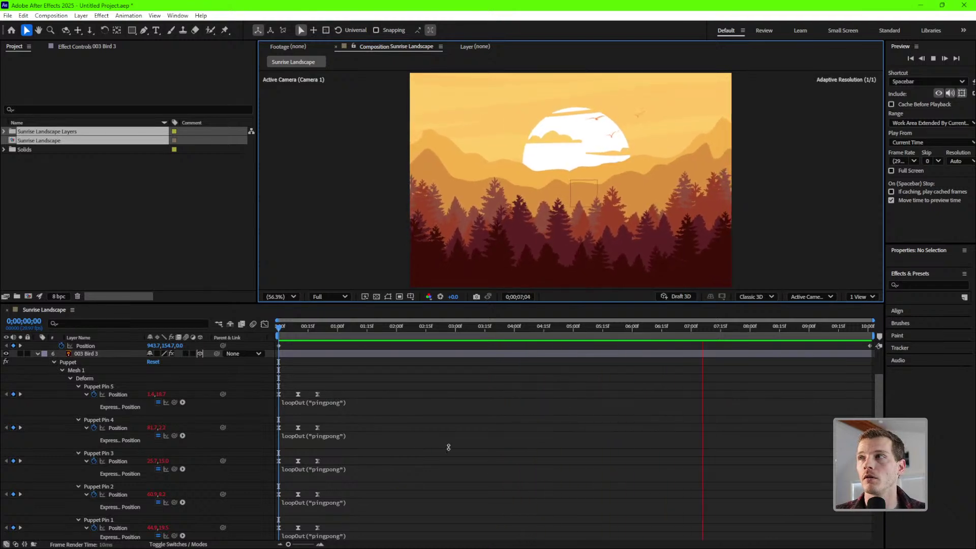
key(space)
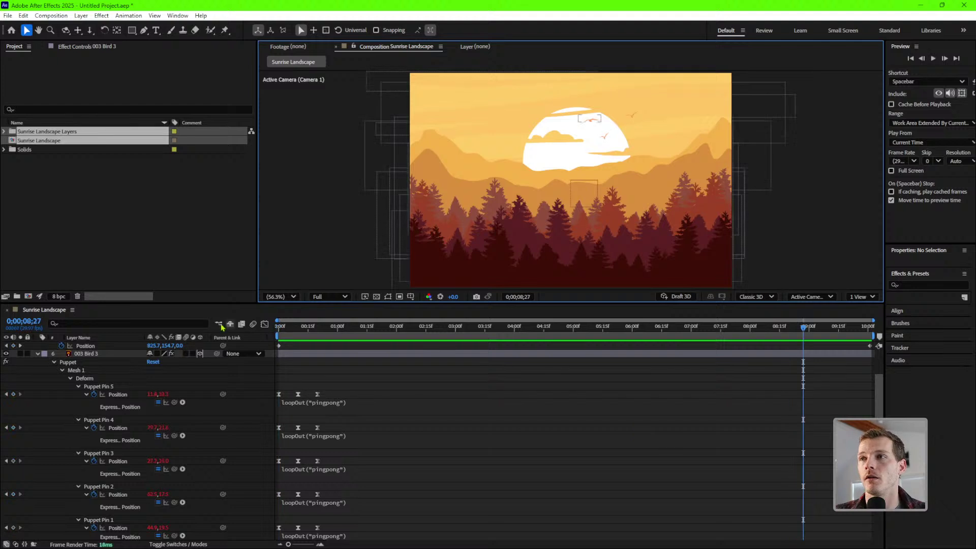
Collapse the animated properties of 003 Bird 3, return to 0;00;00;00 and activate the Puppet Position Pin tool.
click(88, 354)
key(u)
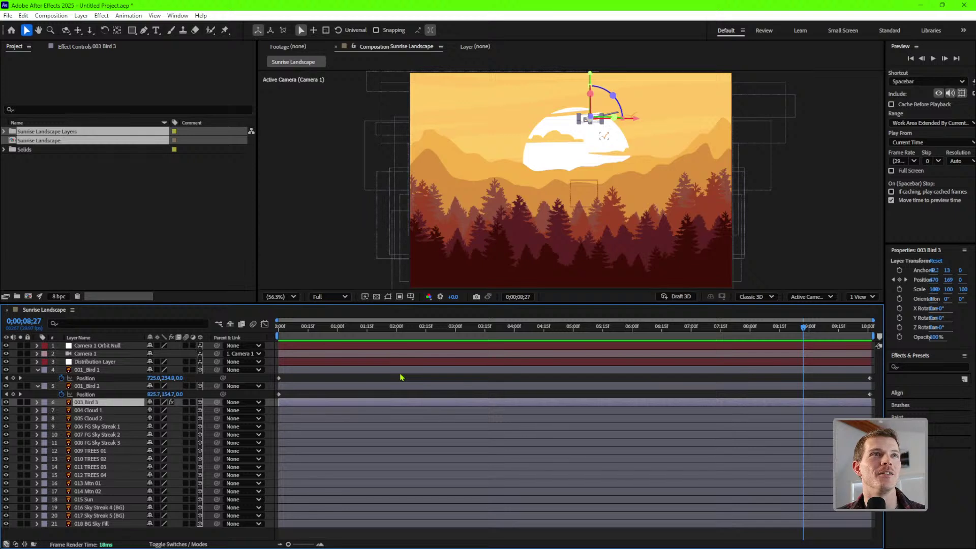
drag(349, 329, 271, 331)
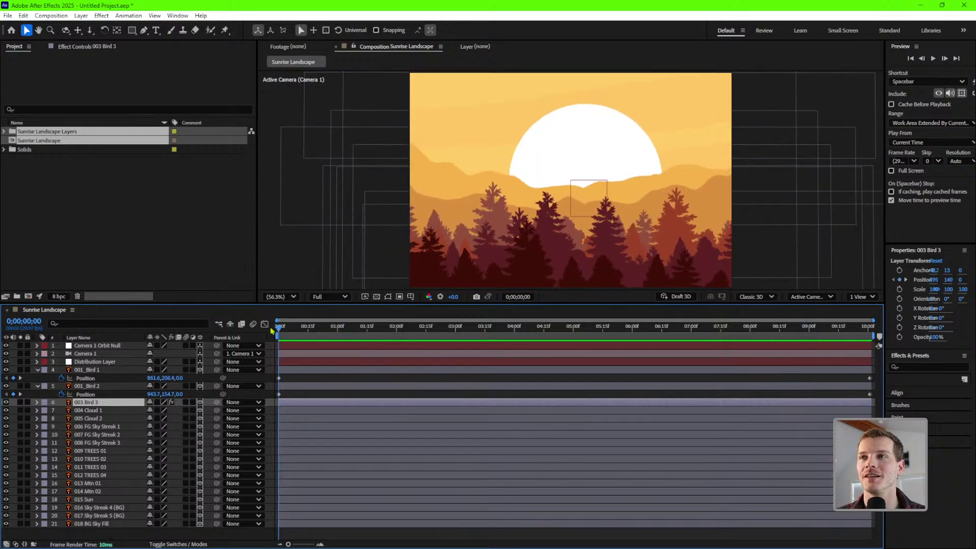
click(224, 30)
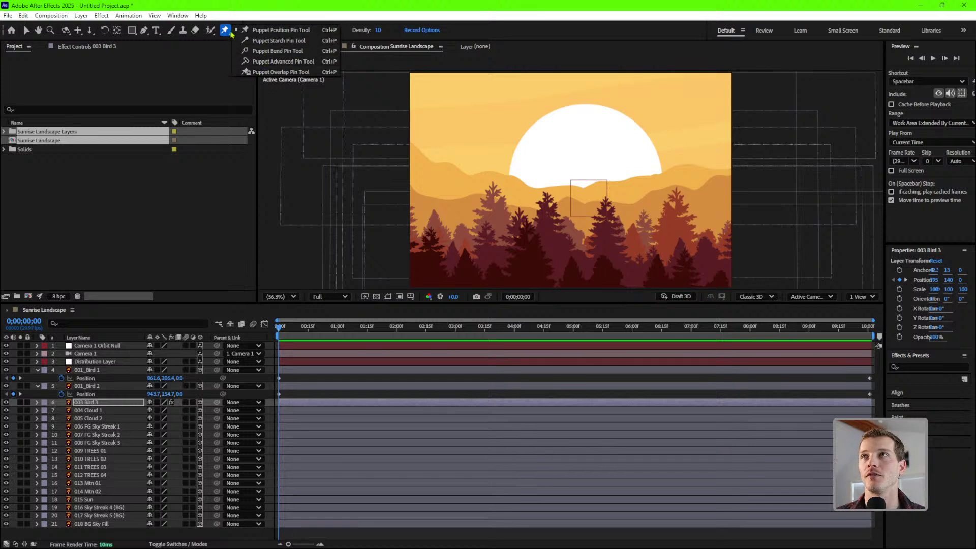
click(227, 33)
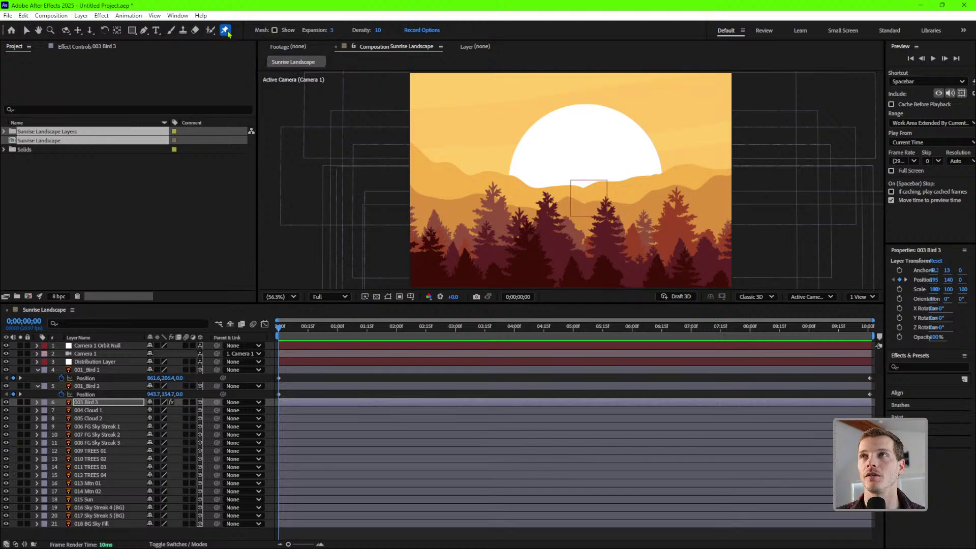
Deselect the bird layer and scrub through the composition up to 0;00;09;06 to review the birds' flight.
drag(312, 328, 699, 361)
click(712, 395)
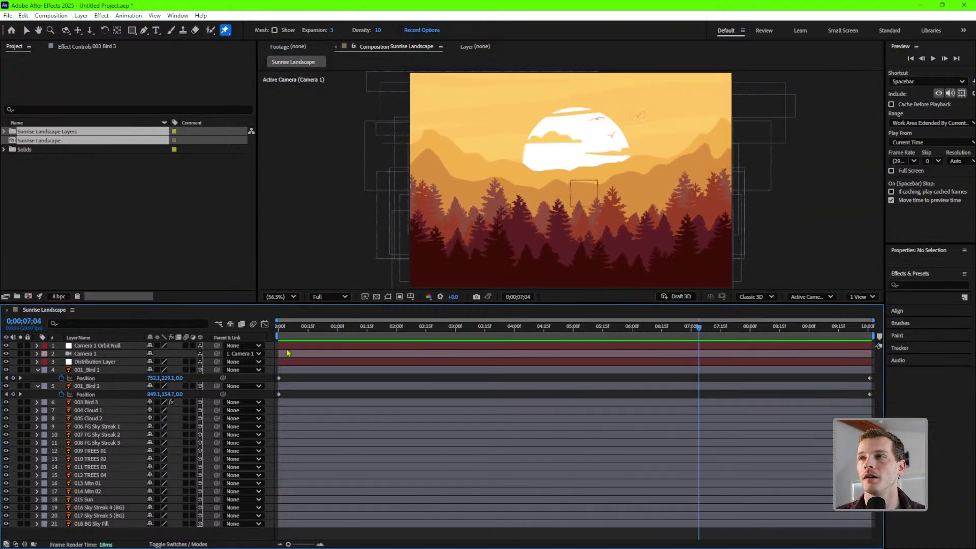
drag(381, 330, 820, 329)
Select and solo the 010 TREES 02 layer at 0;00;06;20, with its treetops framed at 100%.
click(98, 493)
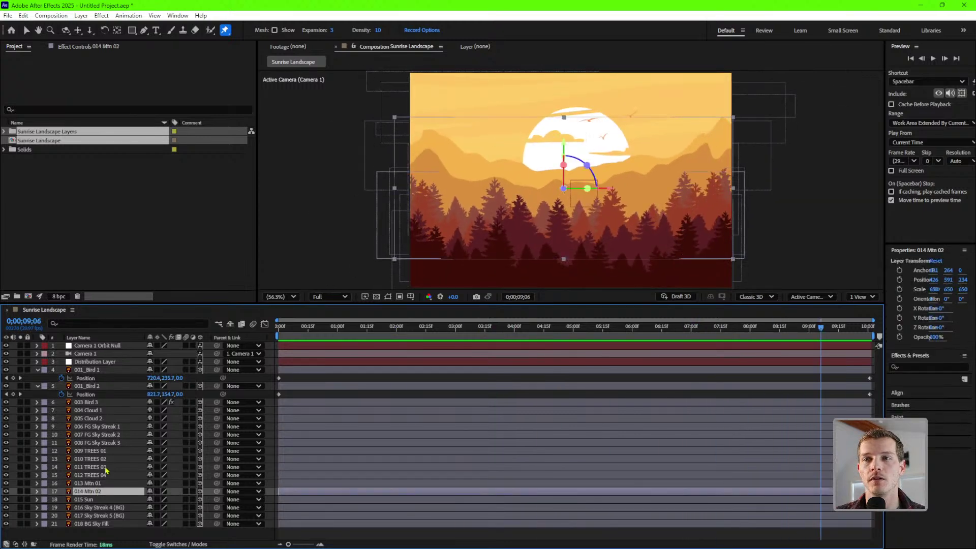
click(103, 467)
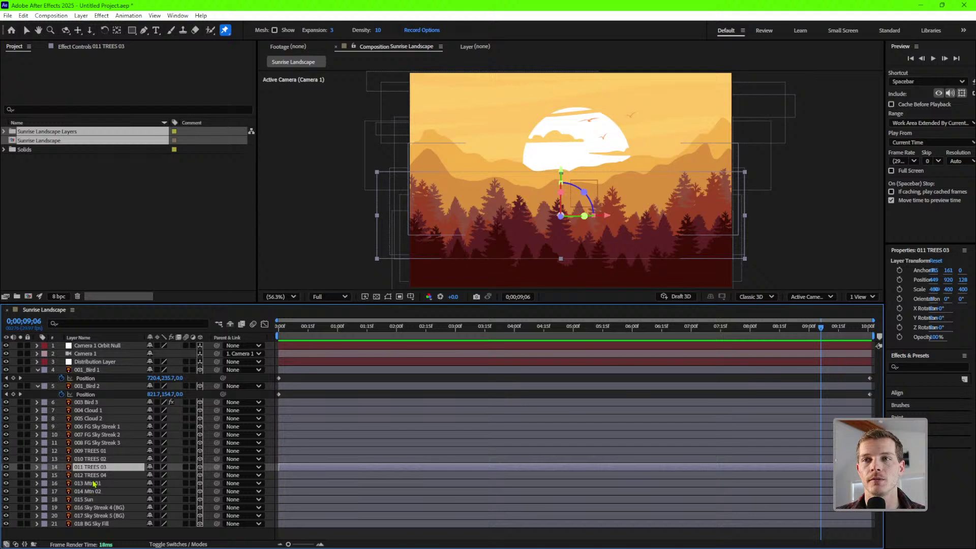
click(106, 460)
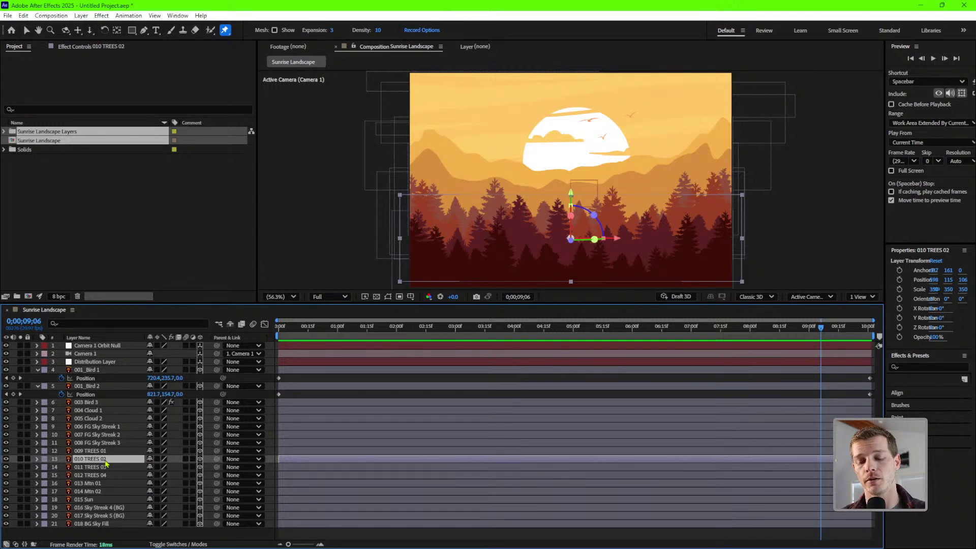
click(279, 332)
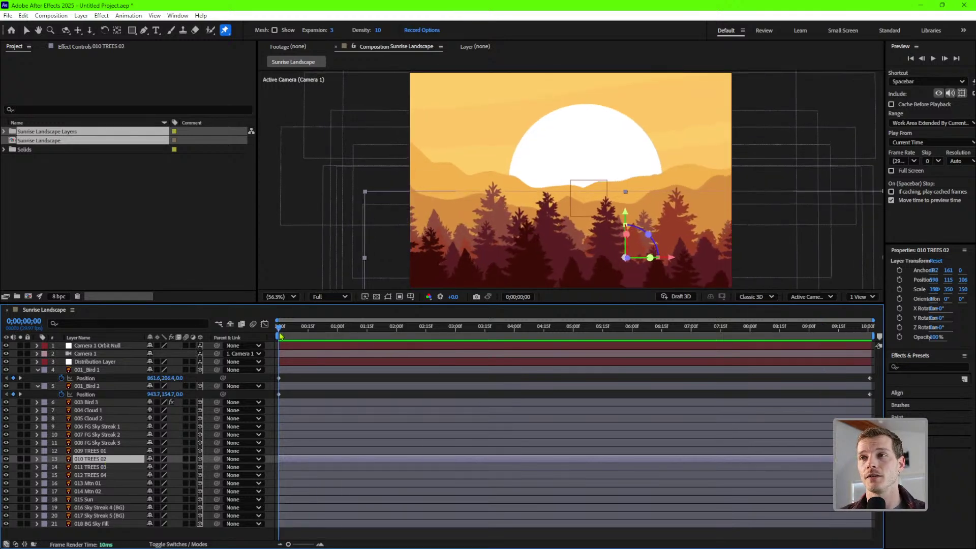
drag(279, 332, 672, 332)
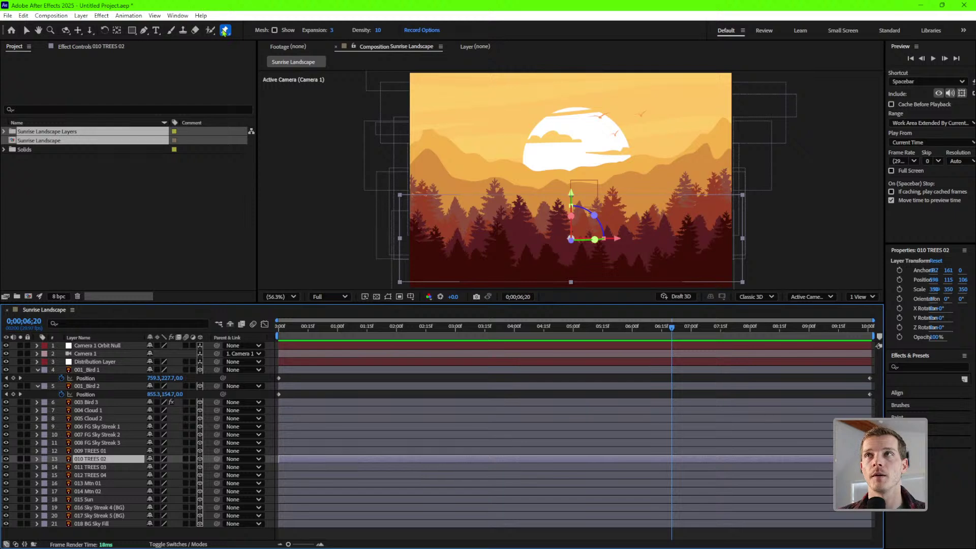
click(20, 459)
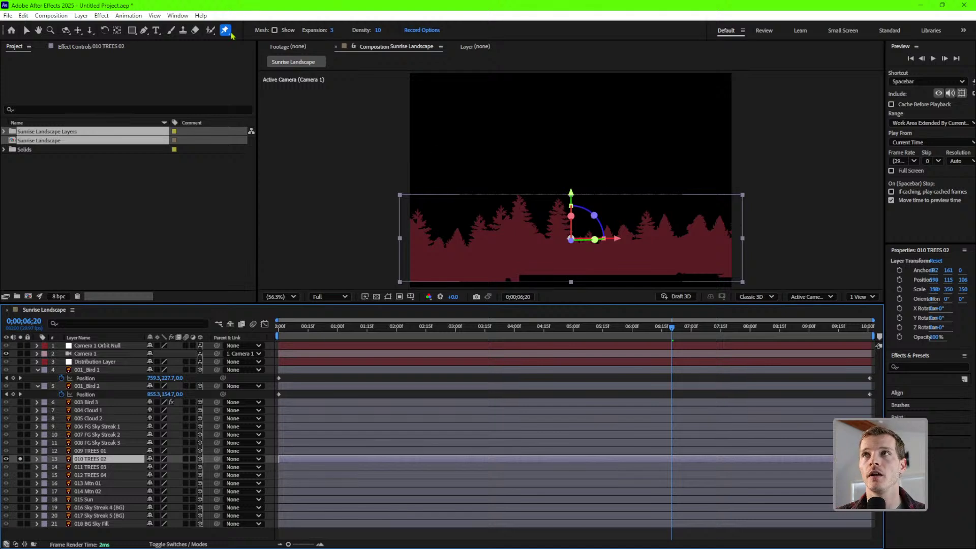
scroll(561, 232, up, 2)
drag(530, 255, 548, 177)
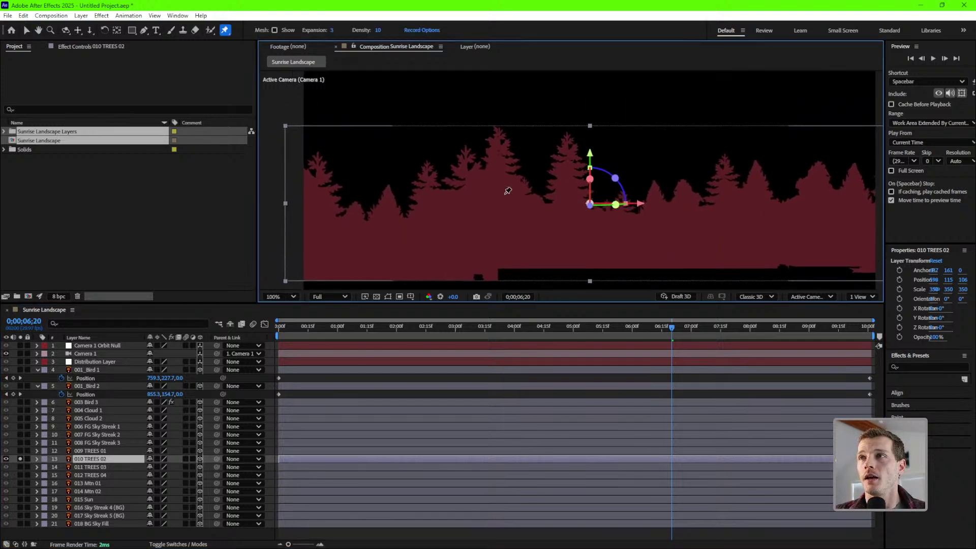
Place Puppet Position pins on eight treetops spread across the 010 TREES 02 layer.
click(319, 157)
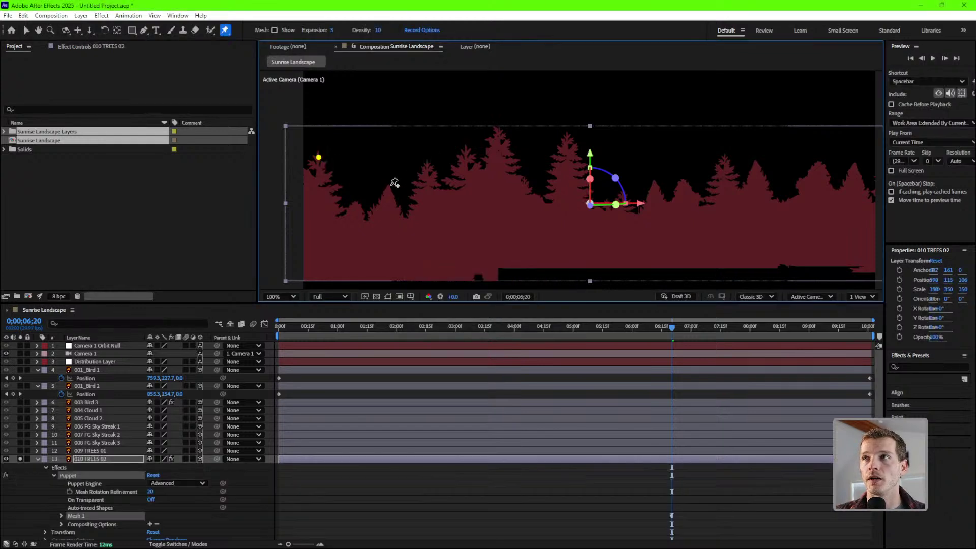
click(389, 188)
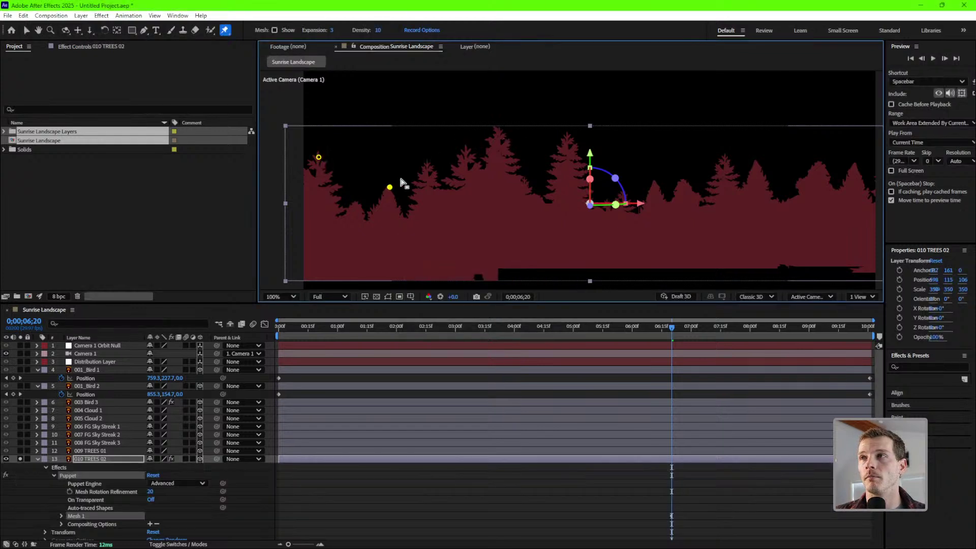
click(428, 166)
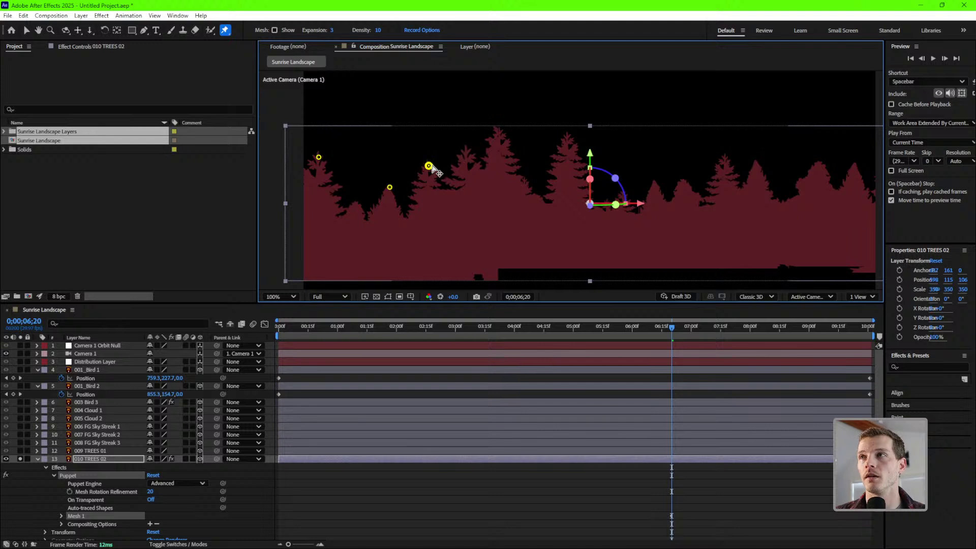
click(498, 135)
click(568, 143)
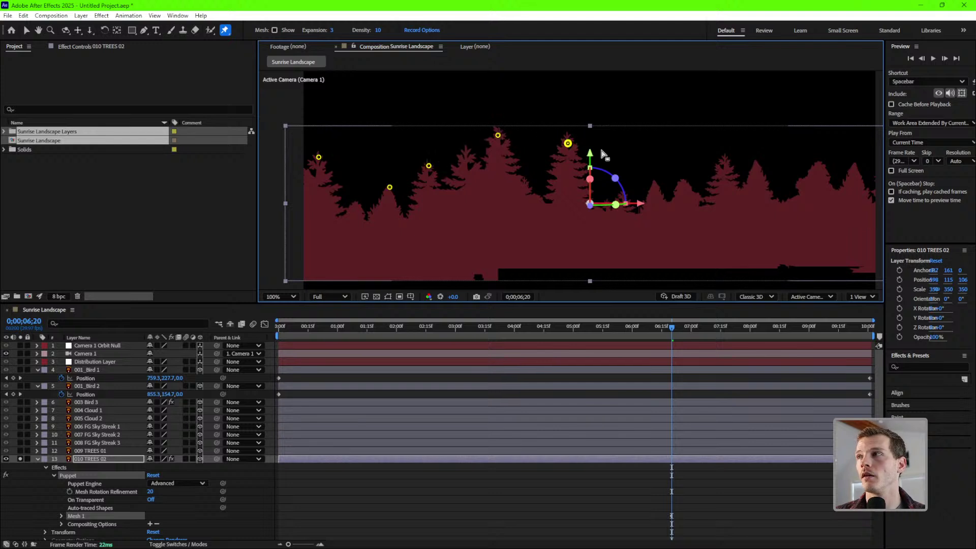
click(683, 182)
click(724, 165)
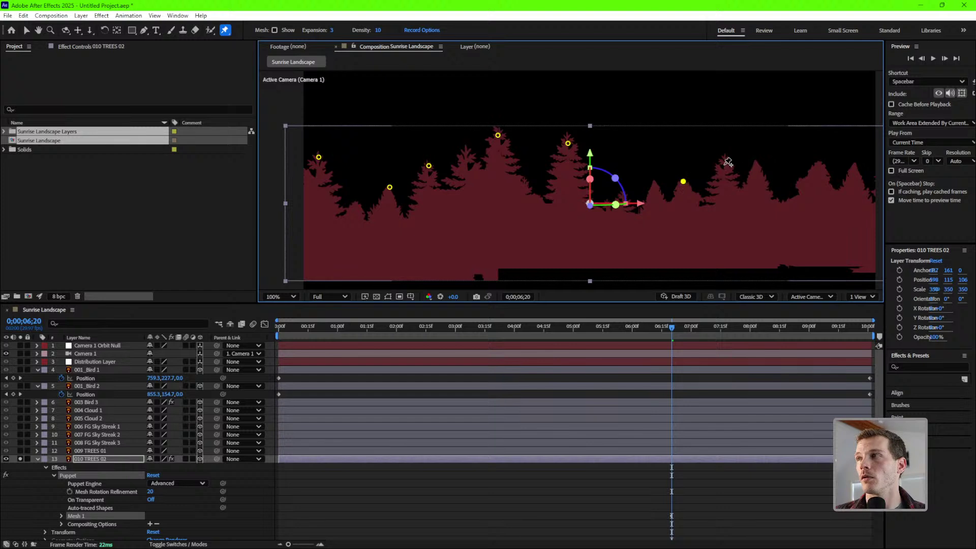
click(824, 167)
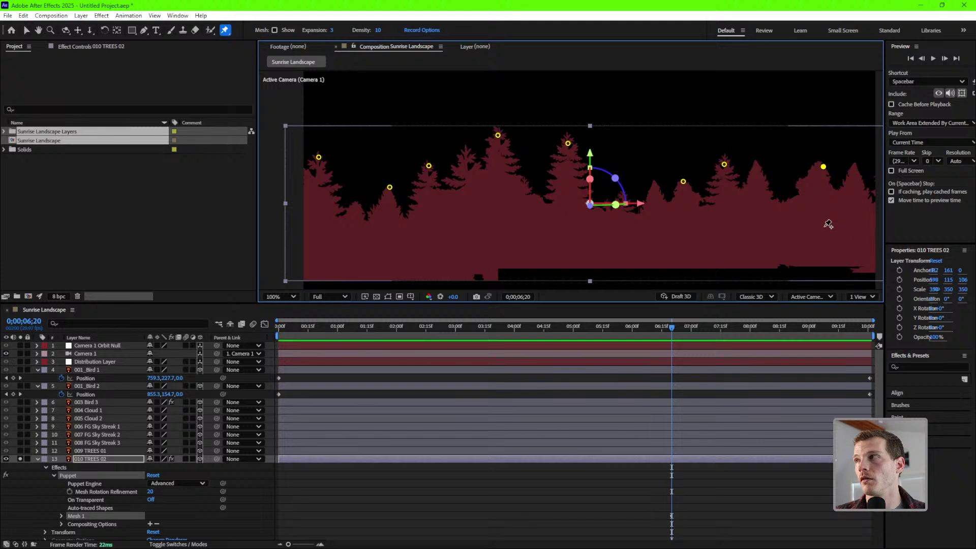
Anchor the trees with eight more Puppet Position pins, one near the trunk base beneath each treetop pin.
click(823, 226)
click(726, 220)
click(682, 220)
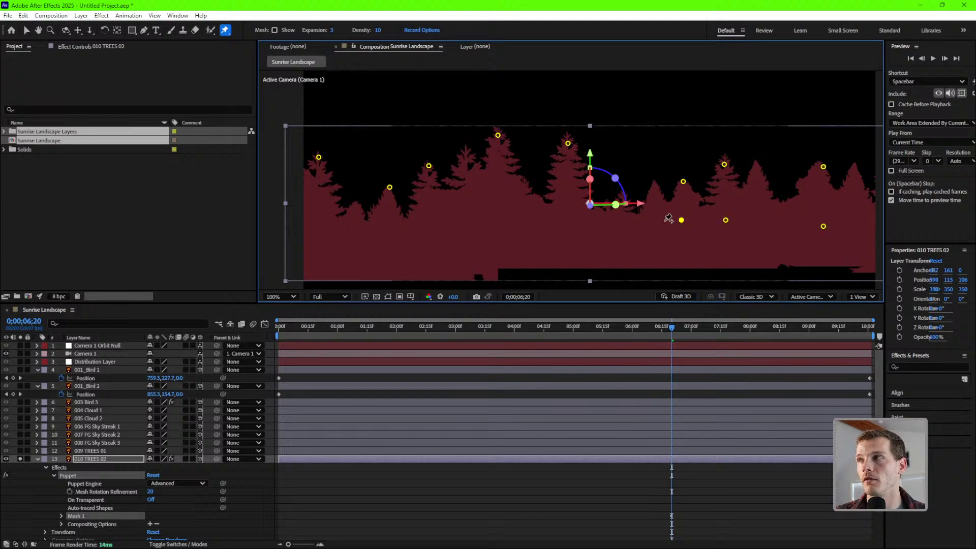
click(567, 220)
click(499, 213)
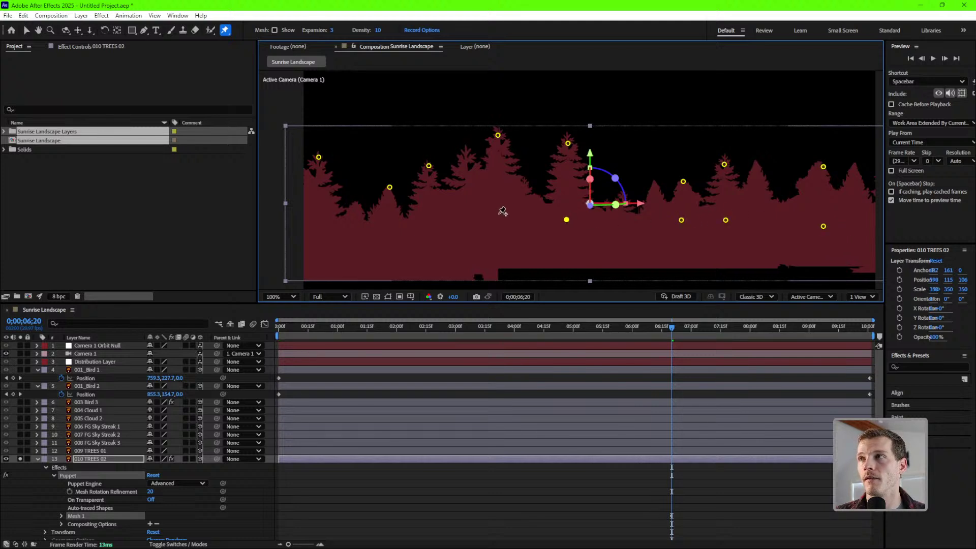
click(424, 216)
click(384, 230)
click(314, 223)
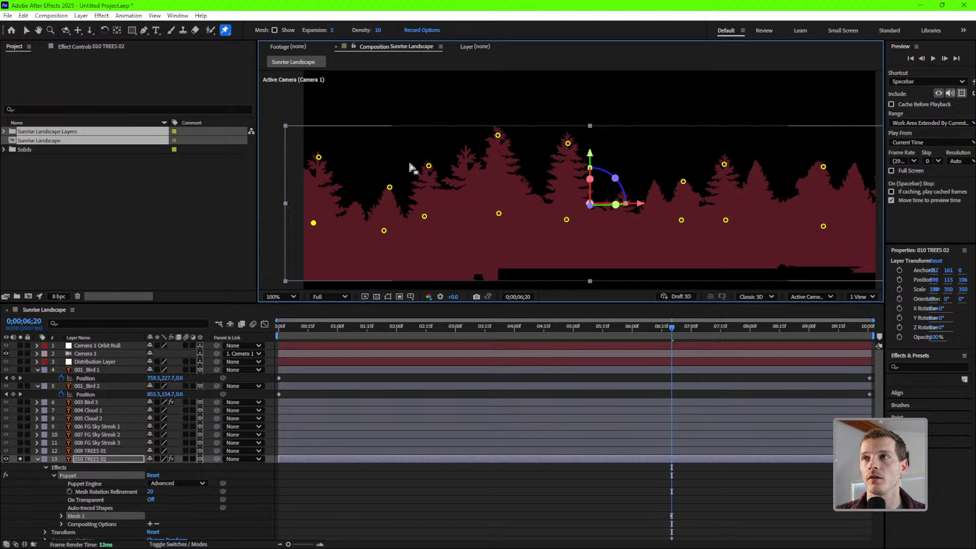
Reveal the keyframed pin positions of the 010 TREES 02 layer and select Puppet Pin 16.
click(122, 460)
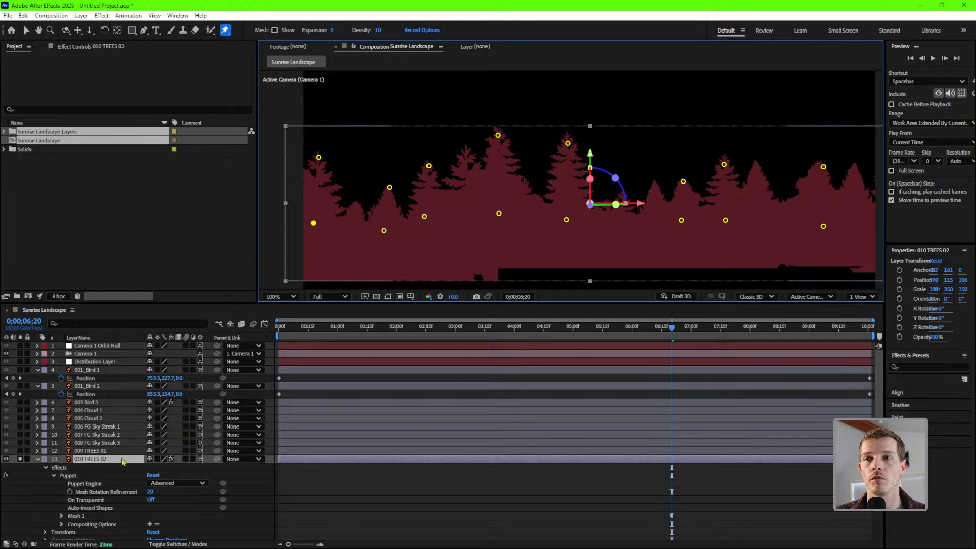
key(u)
scroll(122, 509, down, 3)
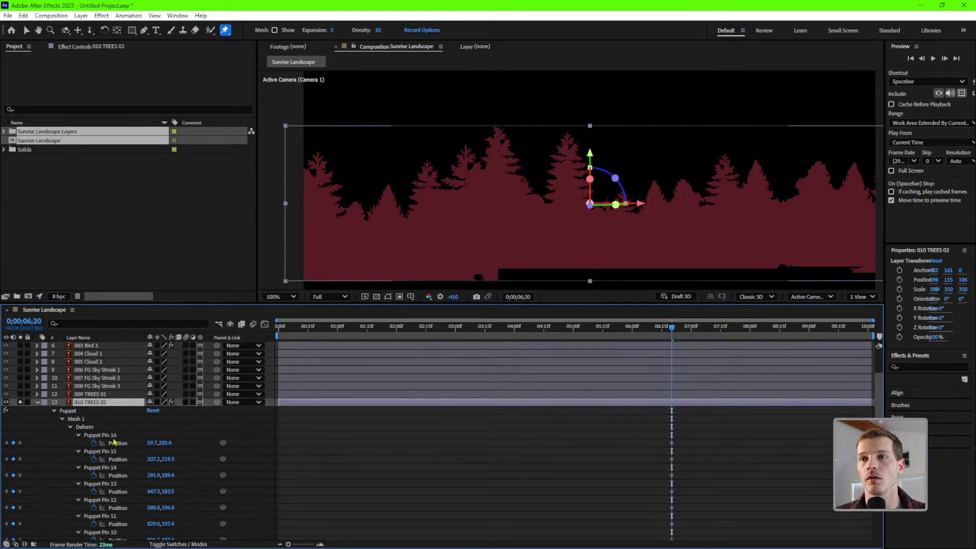
click(113, 437)
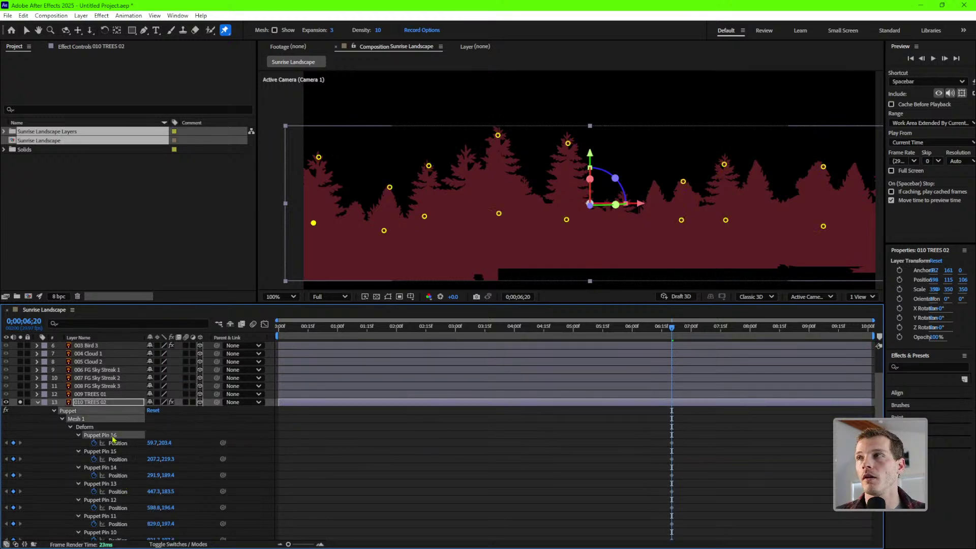
Select all eight treetop pins in the composition and find their matching entries in the layer's pin list.
click(319, 157)
shift+click(389, 187)
shift+click(429, 166)
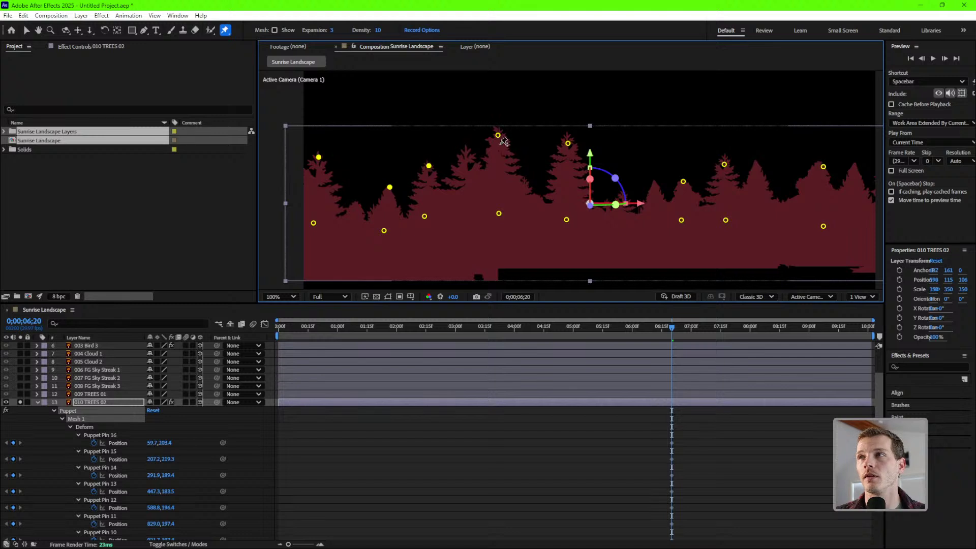
shift+click(498, 135)
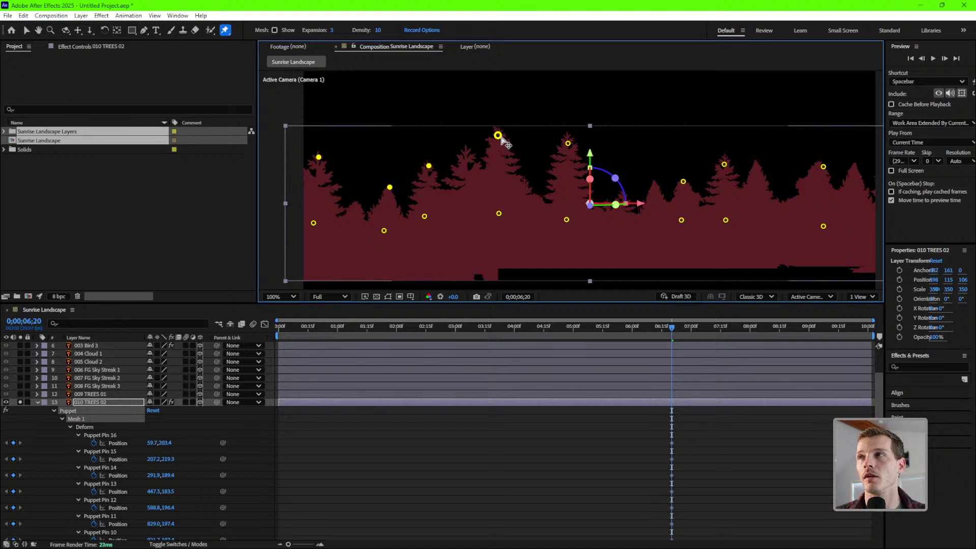
shift+click(568, 143)
shift+click(683, 182)
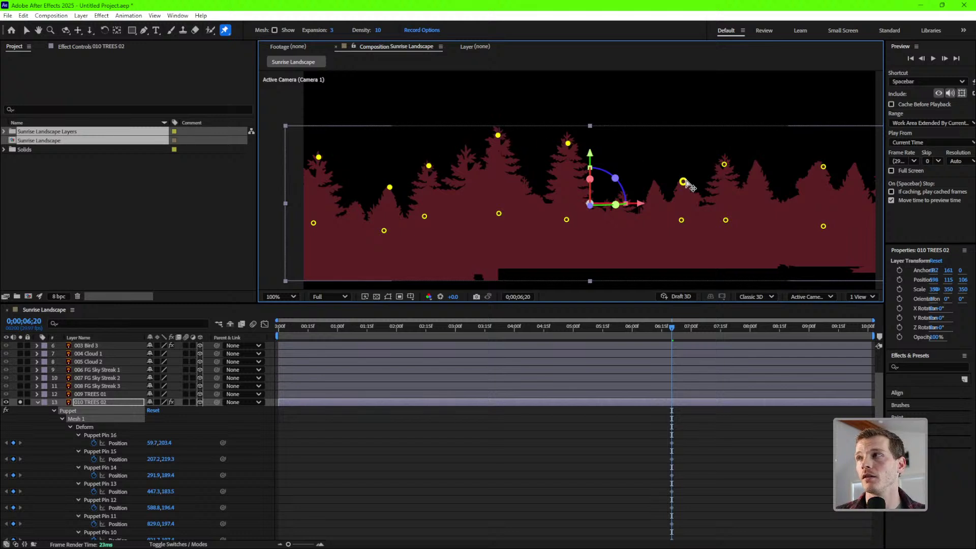
shift+click(724, 165)
shift+click(824, 167)
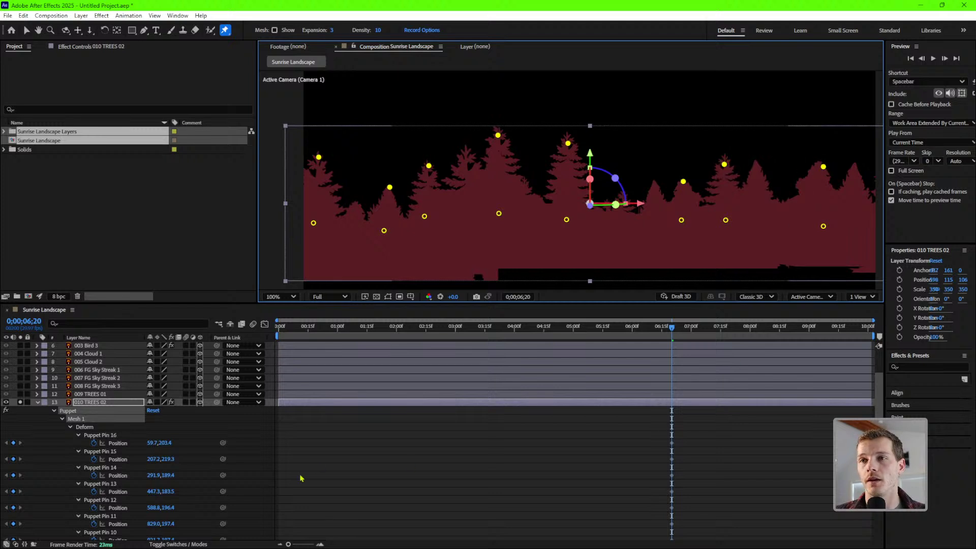
scroll(102, 472, down, 5)
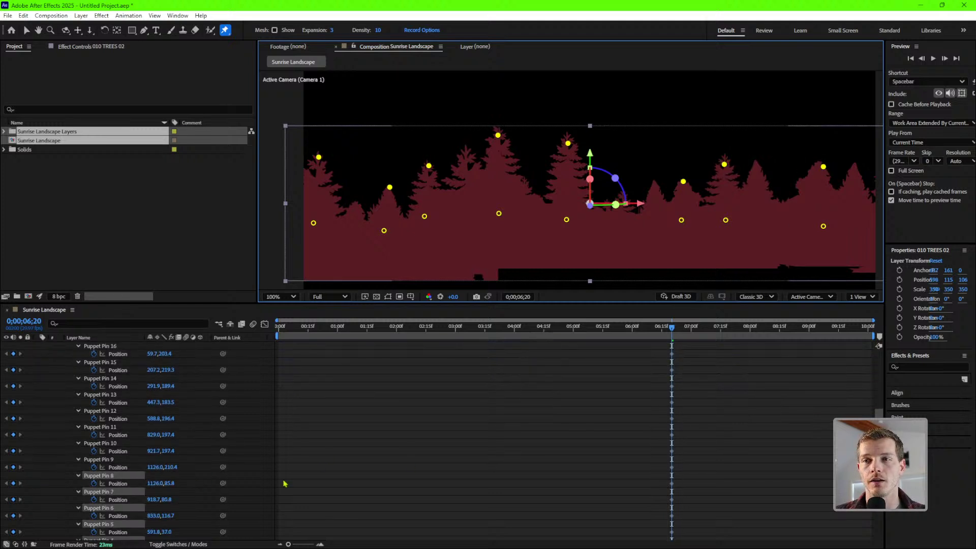
scroll(280, 479, down, 1)
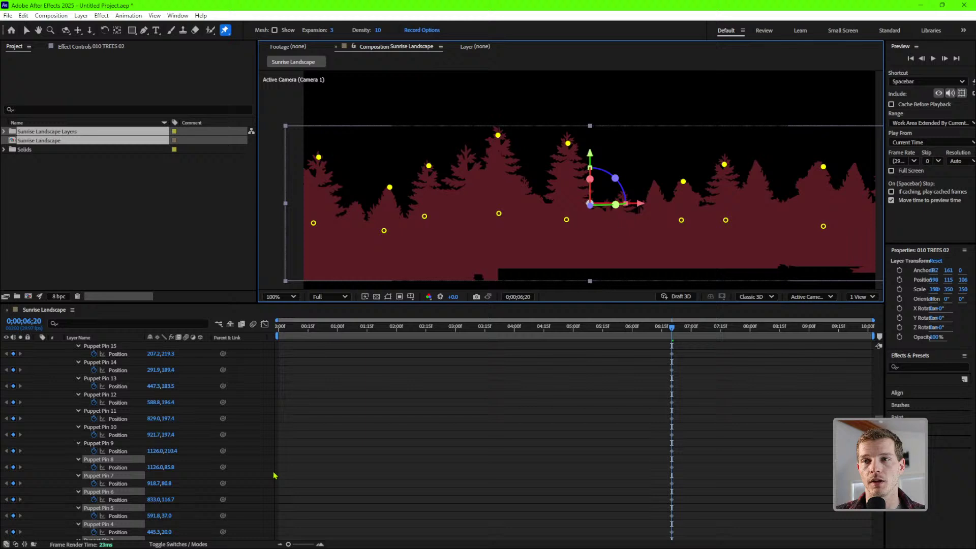
Turn off position keyframing for the base pins, Puppet Pins 9 to 16, and list only the remaining keyframed pins.
click(103, 443)
scroll(110, 448, up, 7)
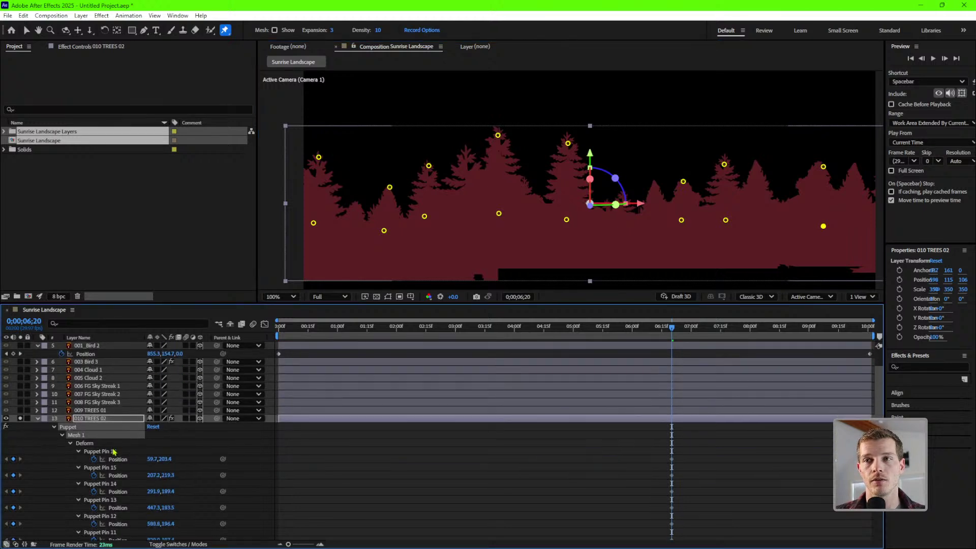
key(ctrl+a)
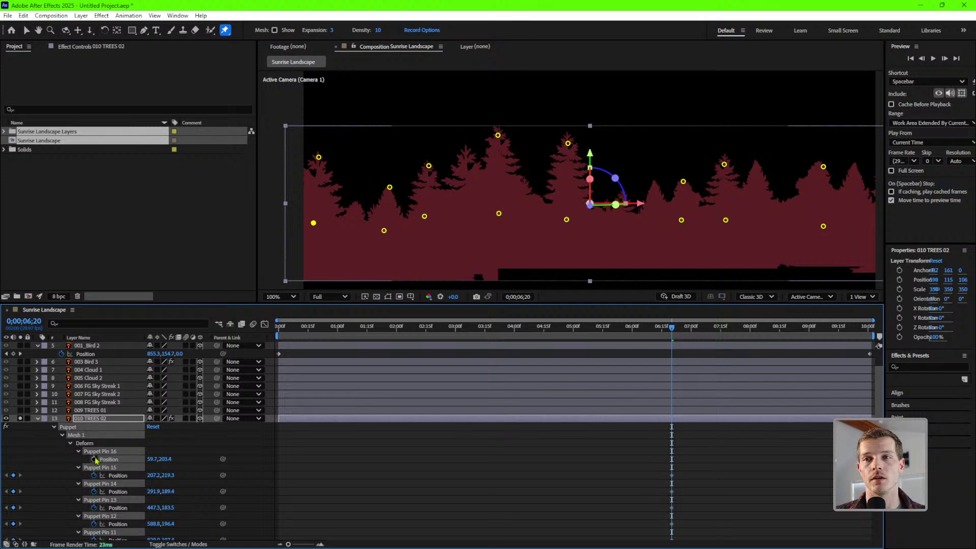
click(70, 442)
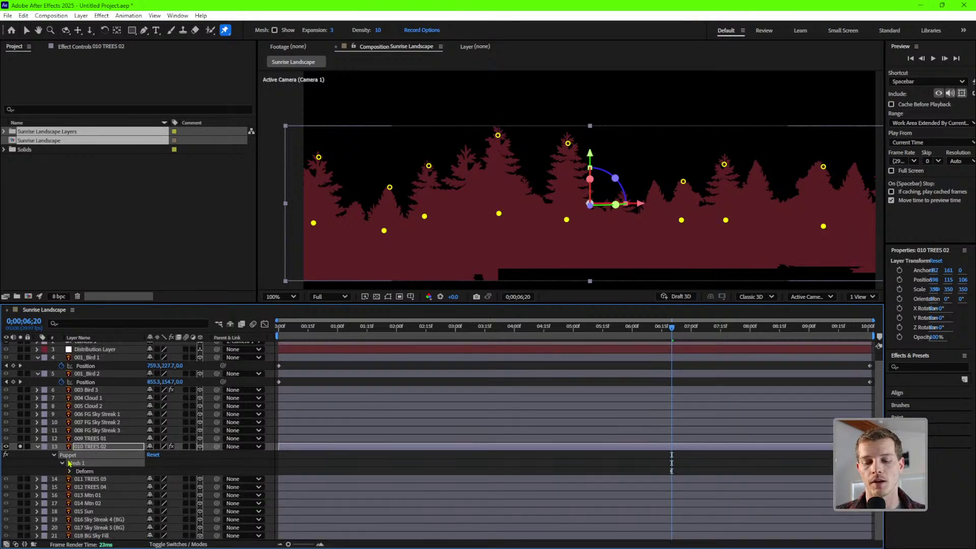
key(u)
key(u)
scroll(362, 451, down, 3)
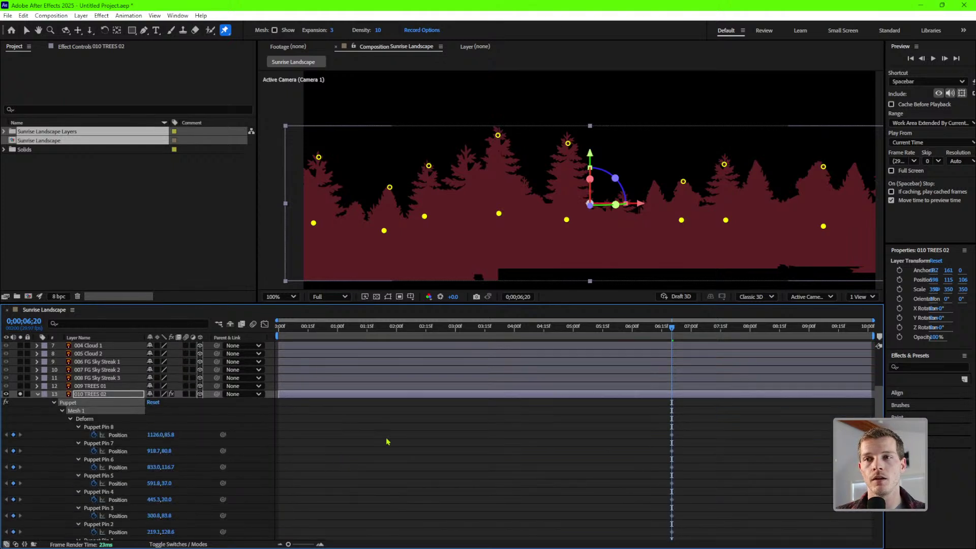
Keyframe the eight treetop pins together, shifted slightly left at 0;00;06;20 and slightly right at 0;00;07;20.
drag(728, 421, 617, 478)
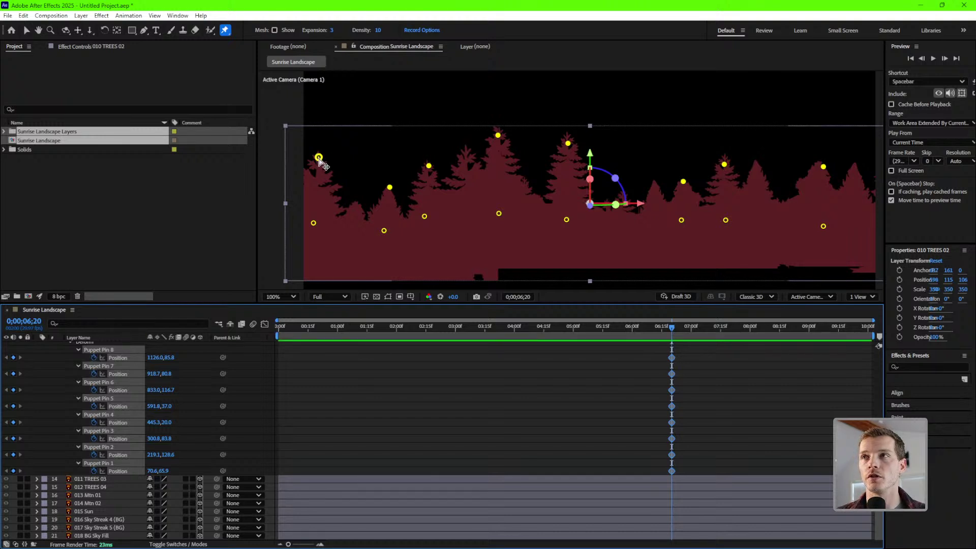
drag(319, 158, 316, 162)
drag(671, 328, 730, 328)
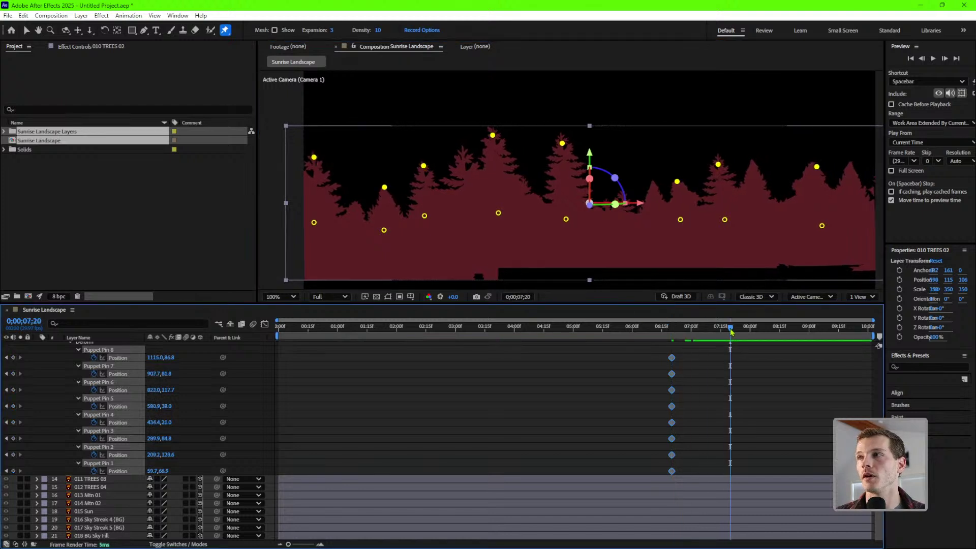
drag(562, 144, 575, 146)
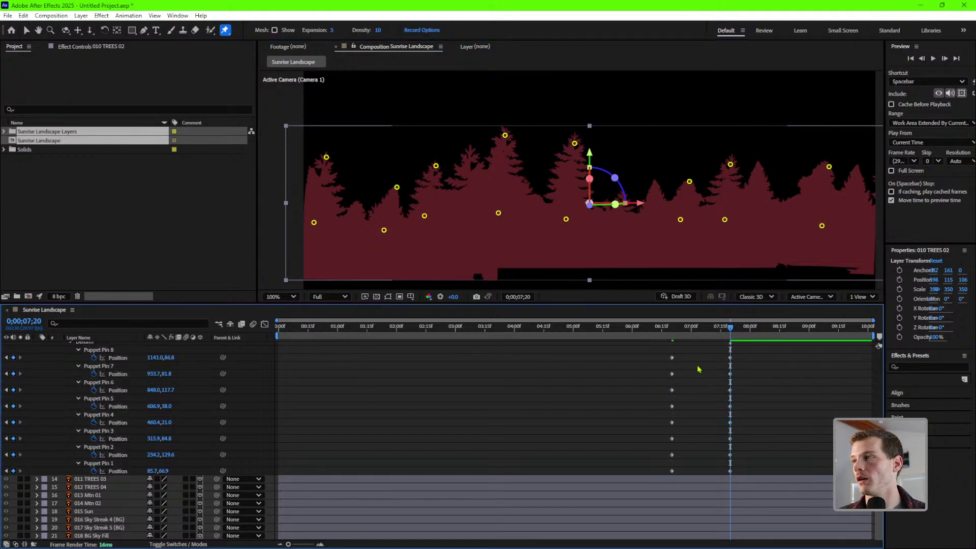
Apply Easy Ease to both sets of position keyframes on Puppet Pins 1 to 8.
drag(694, 351, 666, 483)
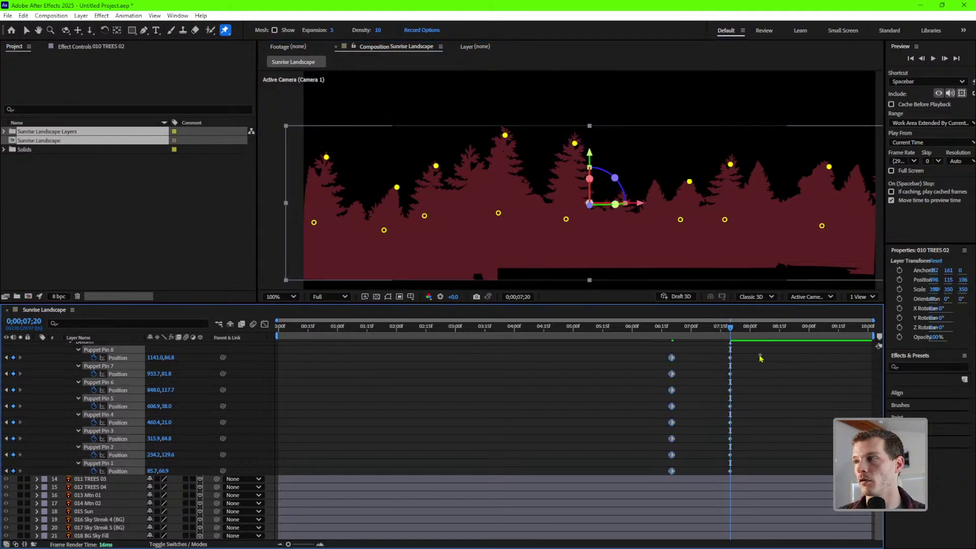
drag(761, 359, 724, 480)
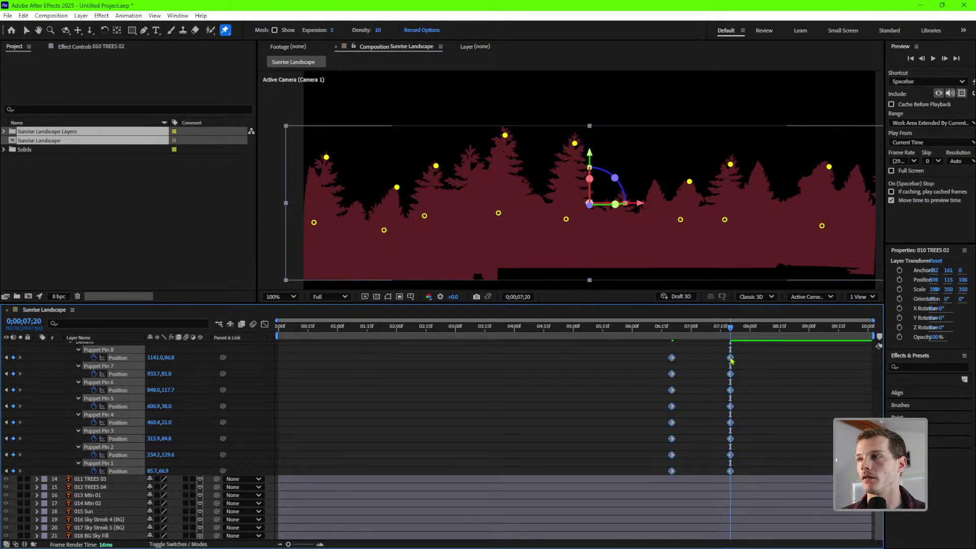
right_click(731, 358)
mouse_move(772, 502)
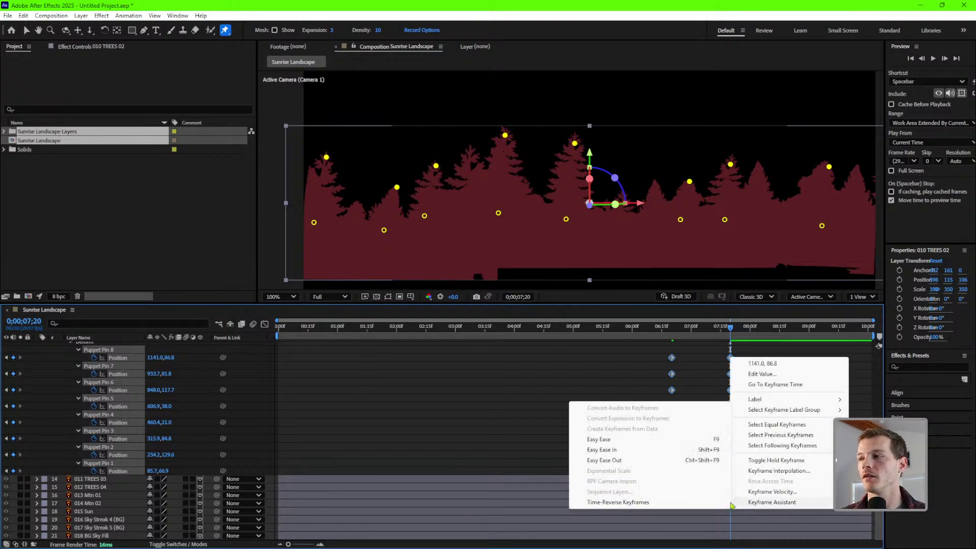
click(614, 440)
Move the first set of treetop pin keyframes to the composition's start and play back the sway.
drag(686, 347, 285, 456)
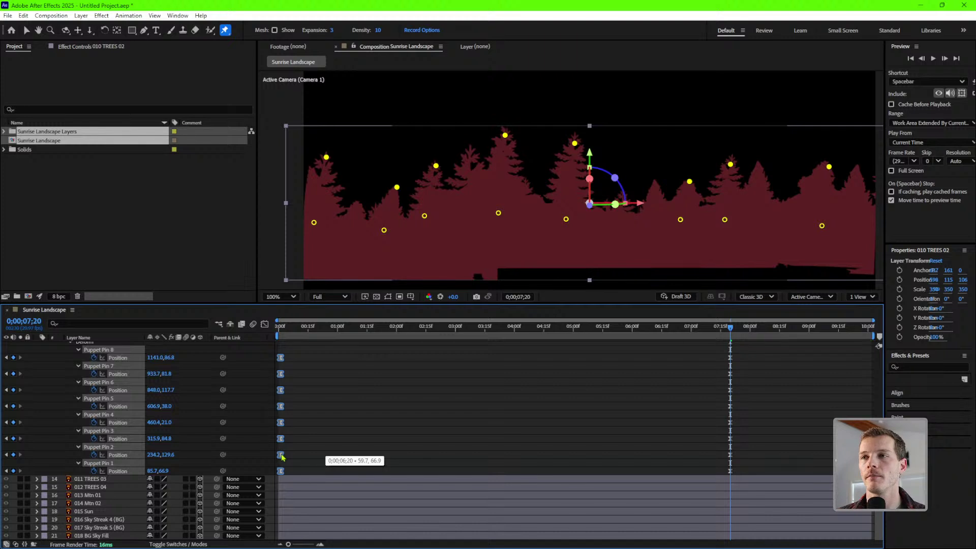
click(280, 331)
key(space)
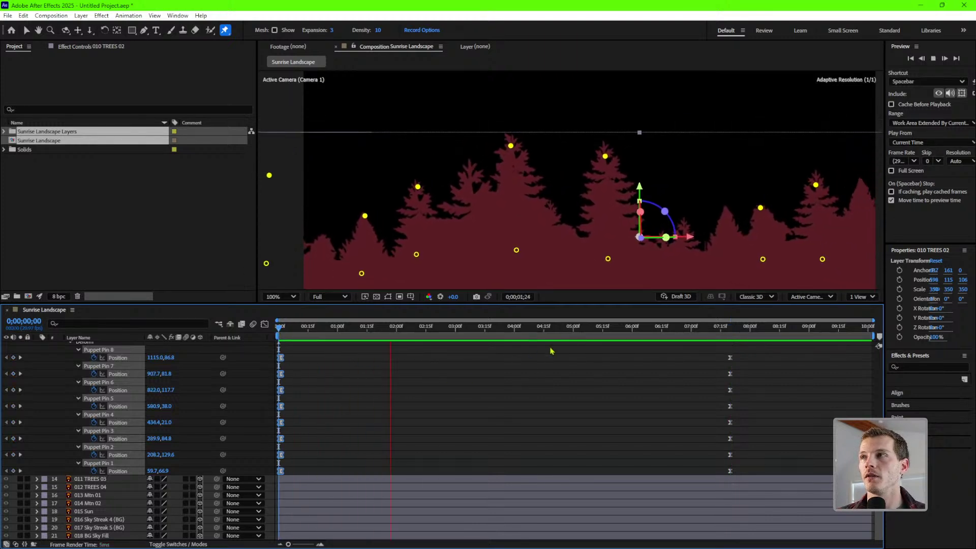
Move the second set of treetop pin keyframes to about 0;00;04;00 and replay the sway from the start.
drag(764, 355, 516, 471)
key(Home)
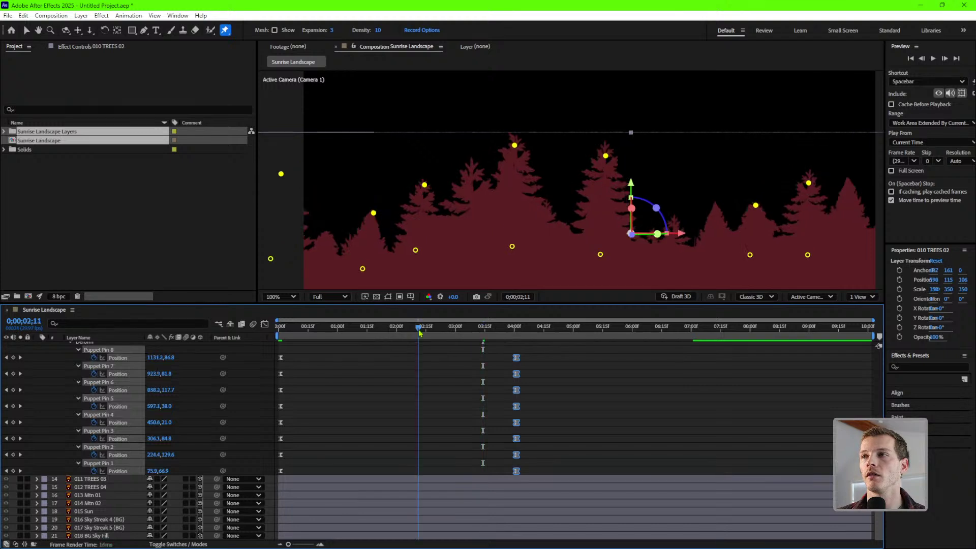
key(space)
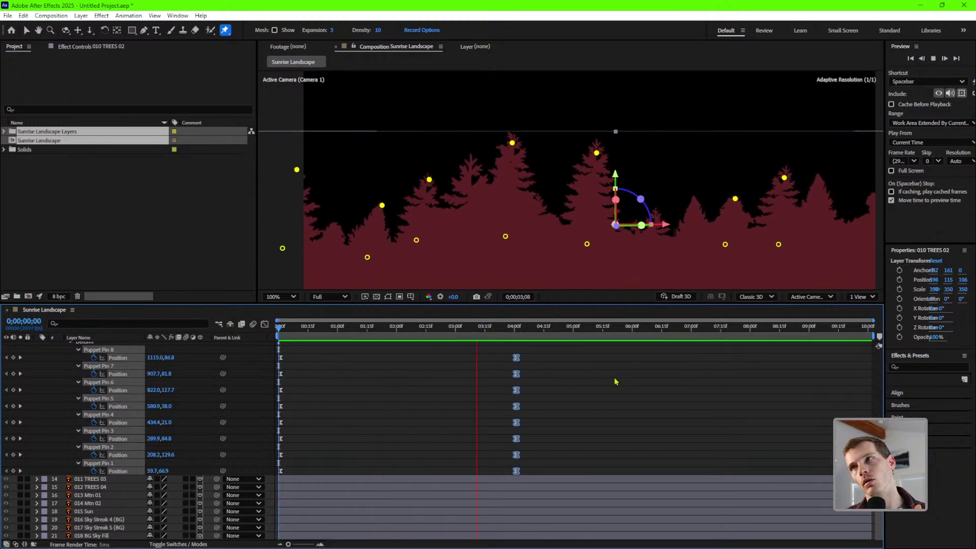
key(space)
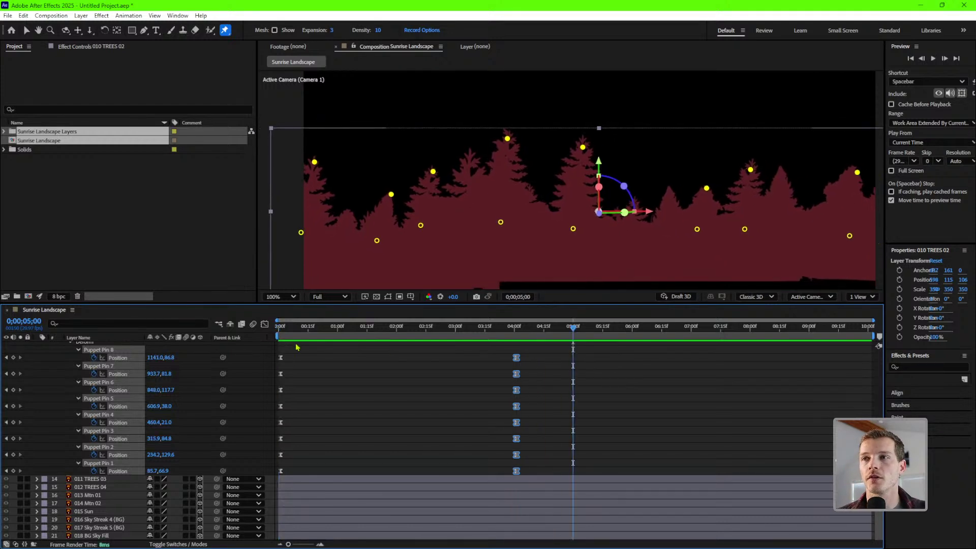
Add the expression loopOut("pingpong") to Puppet Pin 8's position on the 010 TREES 02 layer and copy the expression text.
click(312, 359)
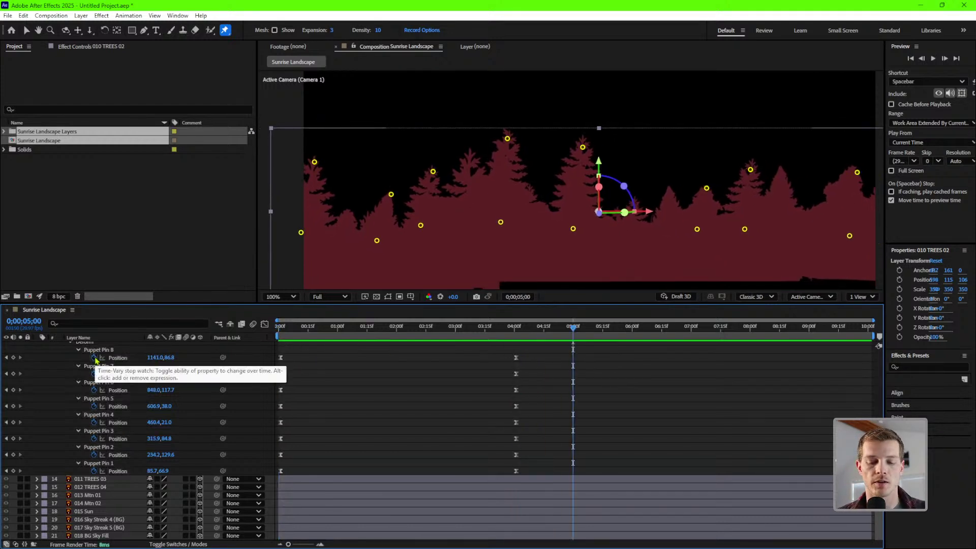
alt+click(94, 358)
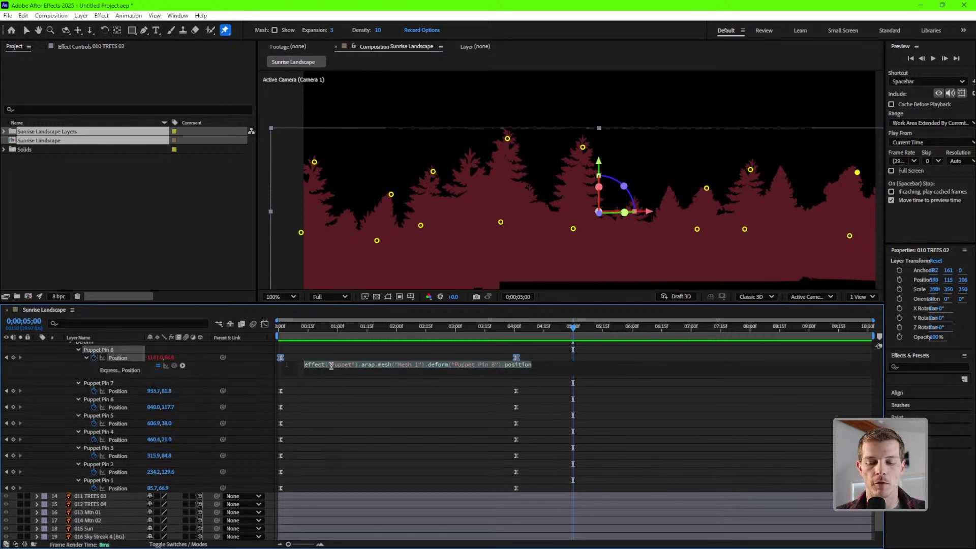
text(loopOut("pingpong"))
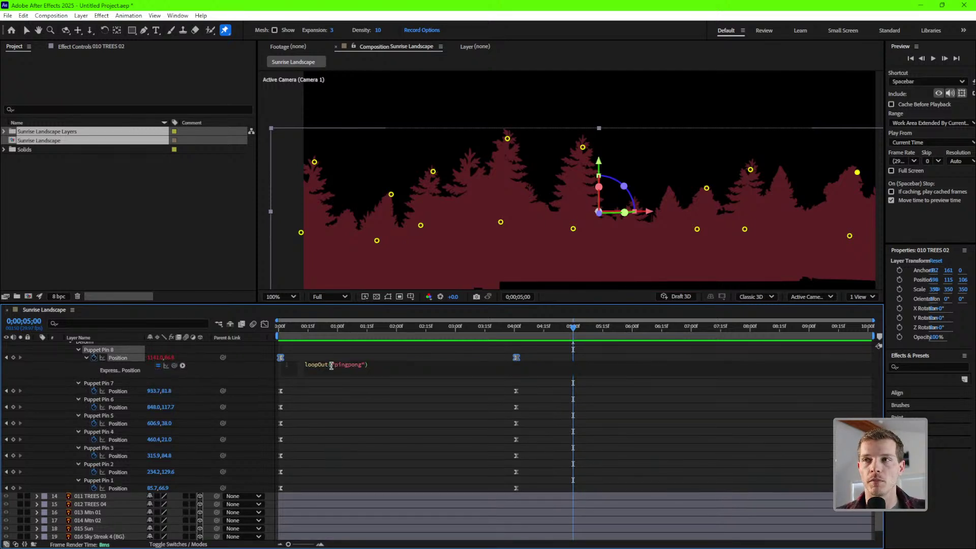
triple_click(369, 370)
key(ctrl+c)
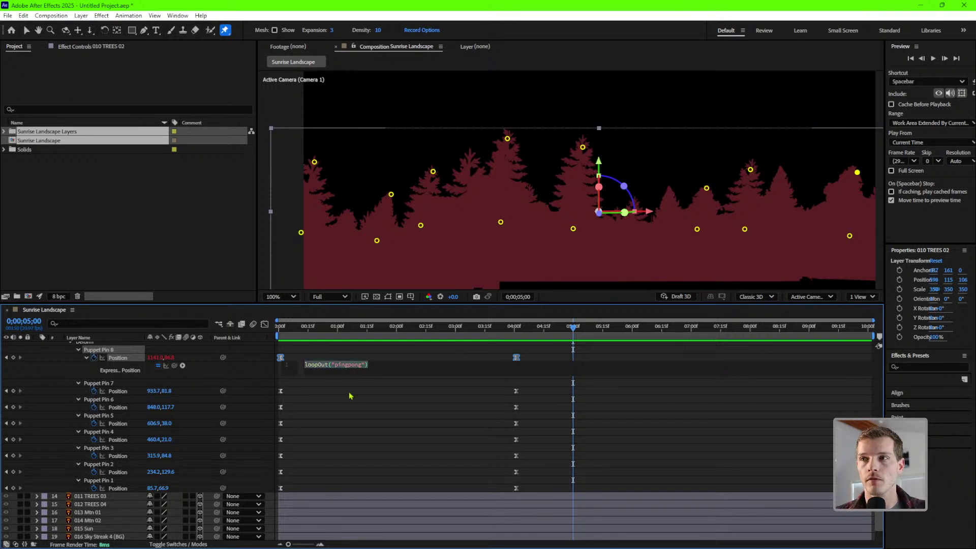
Apply the copied loopOut("pingpong") expression to the positions of Puppet Pins 7, 6, 5, 4 and 3.
alt+click(93, 392)
key(ctrl+v)
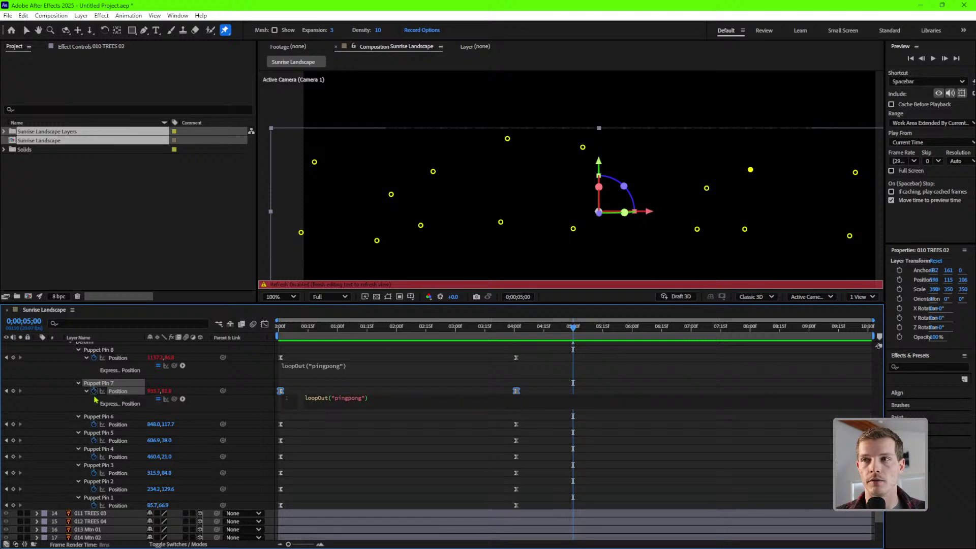
alt+click(93, 425)
key(ctrl+v)
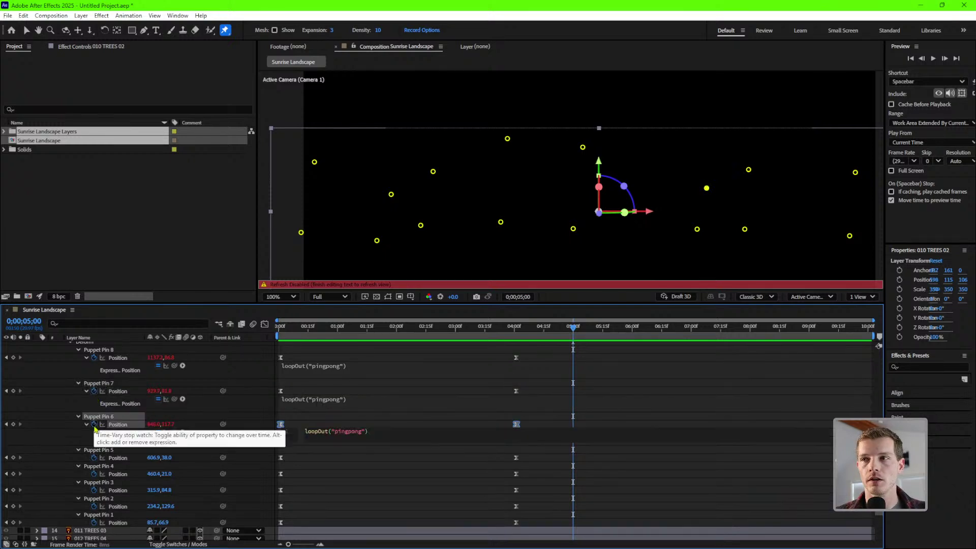
alt+click(94, 458)
key(ctrl+v)
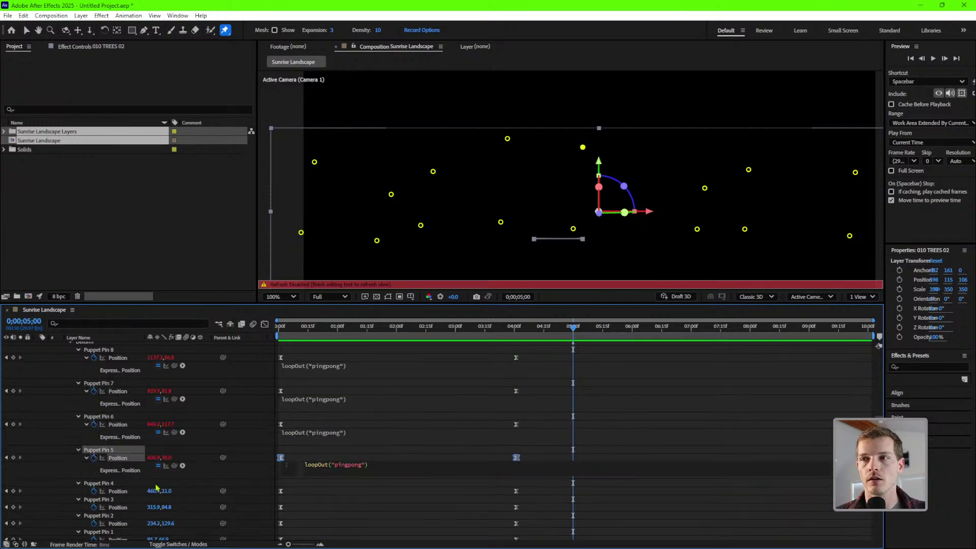
alt+click(94, 491)
key(ctrl+v)
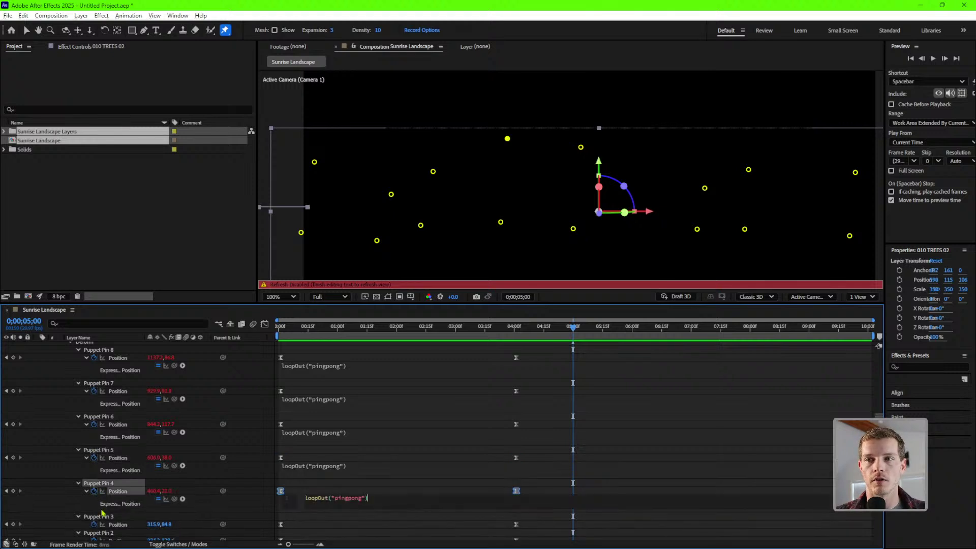
alt+click(94, 525)
key(ctrl+v)
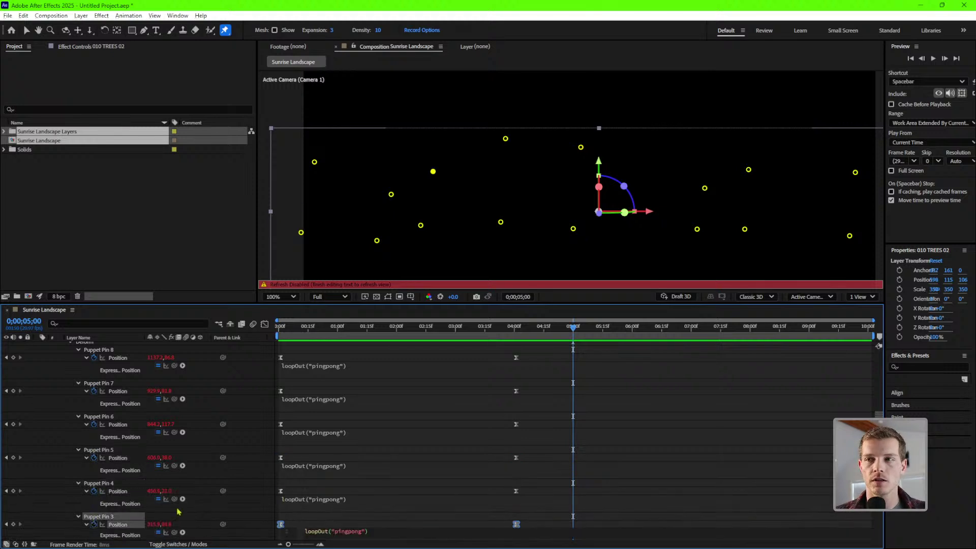
click(363, 492)
Apply the same loopOut("pingpong") expression to the positions of Puppet Pins 2 and 1.
scroll(228, 498, down, 2)
alt+click(94, 505)
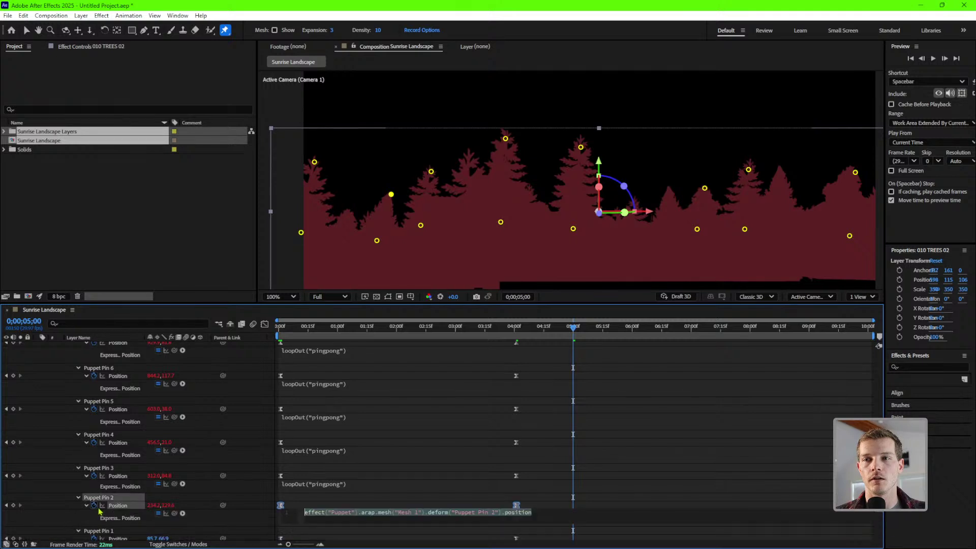
key(ctrl+v)
click(427, 487)
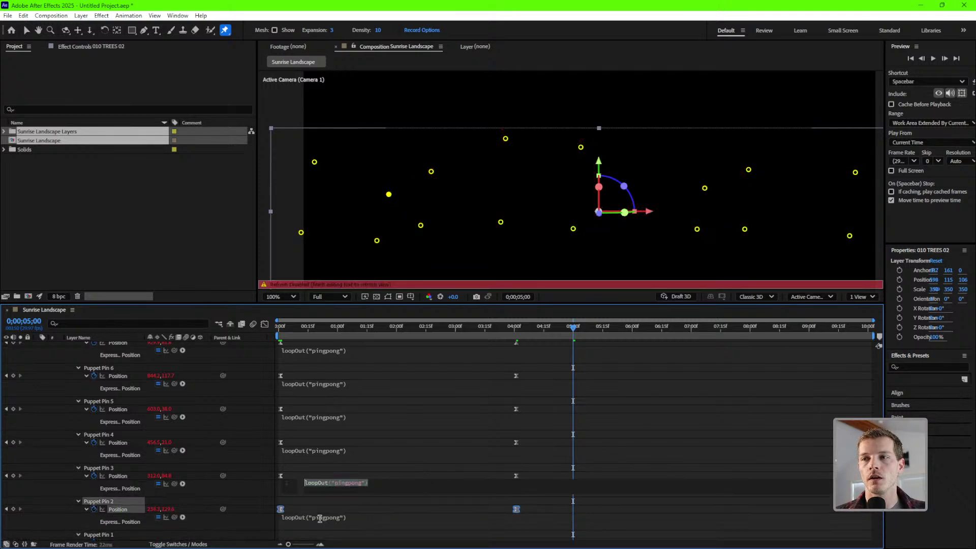
click(358, 513)
scroll(349, 510, down, 2)
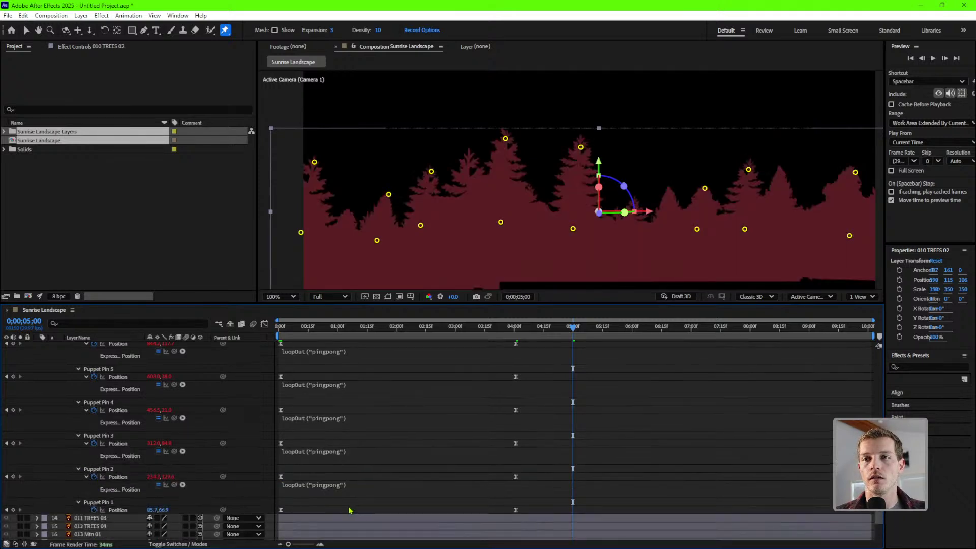
alt+click(94, 510)
key(ctrl+v)
click(427, 487)
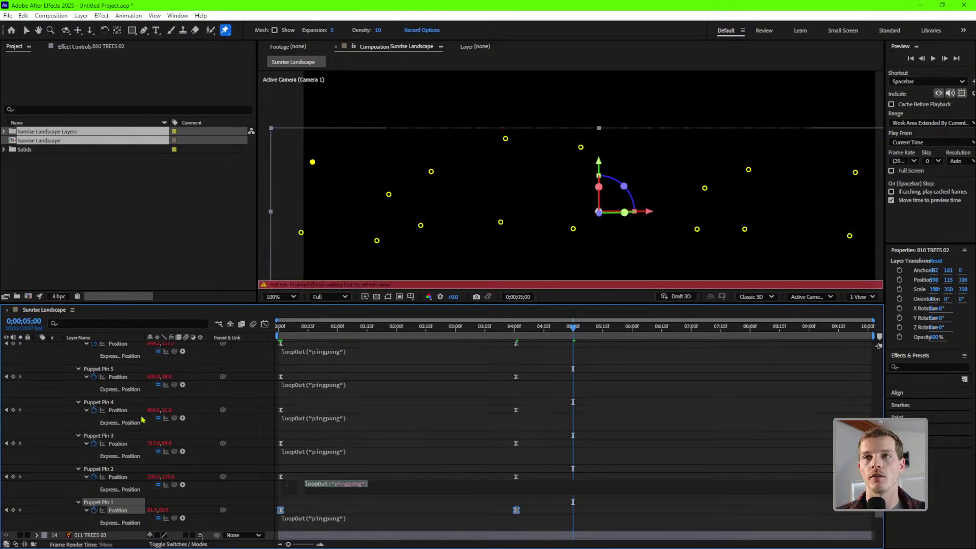
click(246, 413)
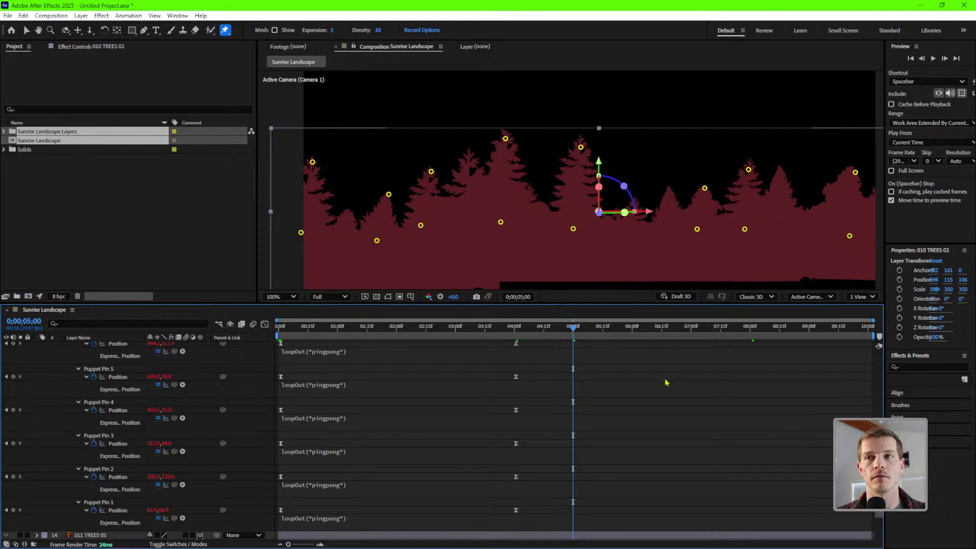
Turn off solo for the 010 TREES 02 layer and collapse its puppet properties.
scroll(453, 404, up, 3)
scroll(385, 410, up, 3)
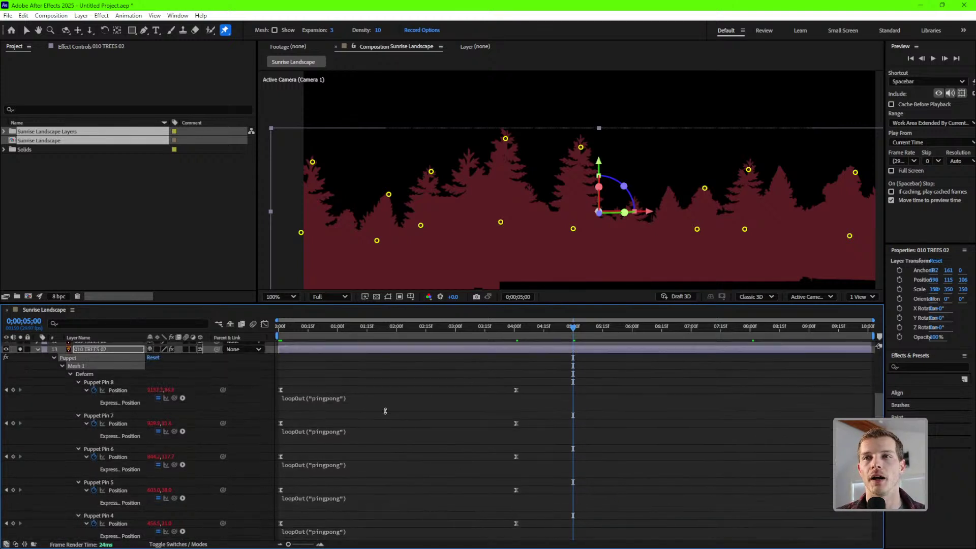
scroll(142, 423, up, 2)
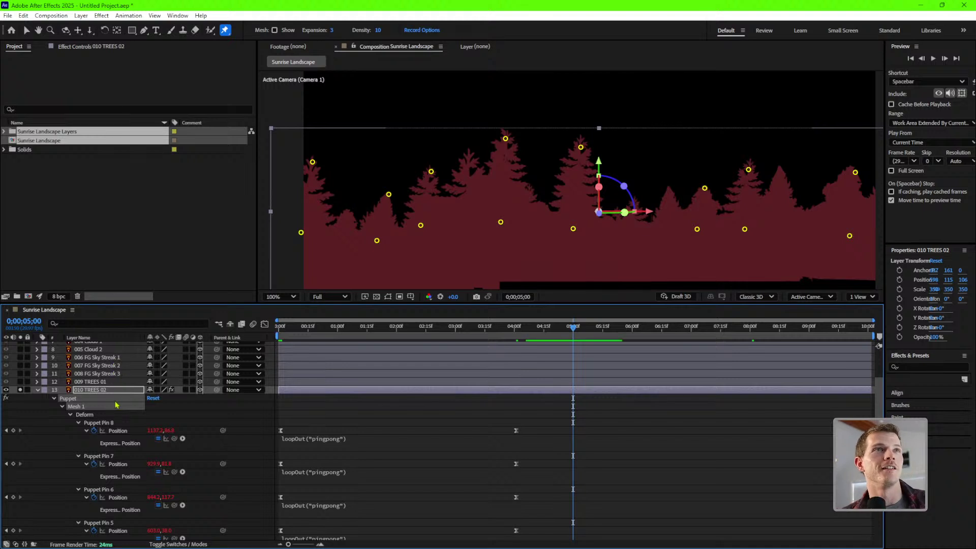
click(20, 390)
key(u)
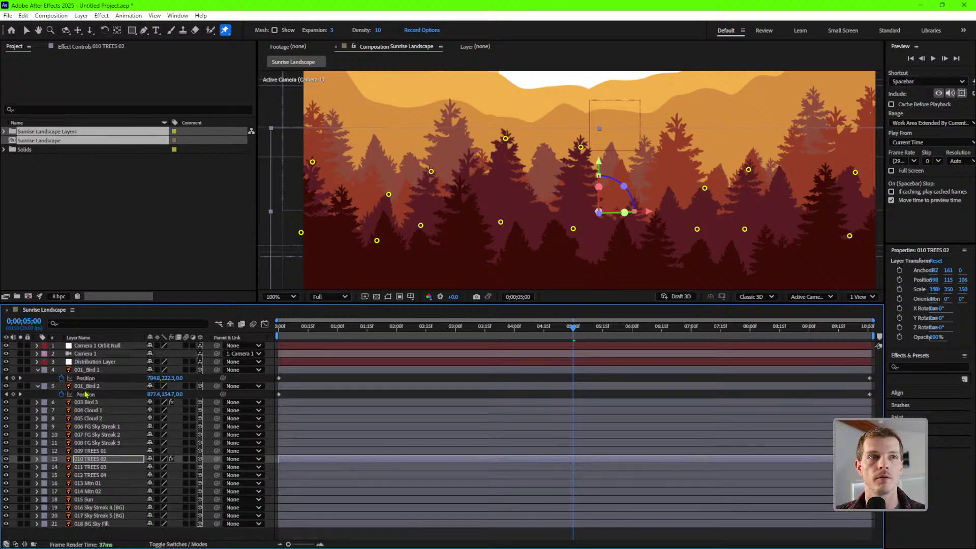
Deselect all layers, play the whole scene from the start in a maximized viewer, and return to the first frame in the normal layout.
drag(443, 328, 278, 327)
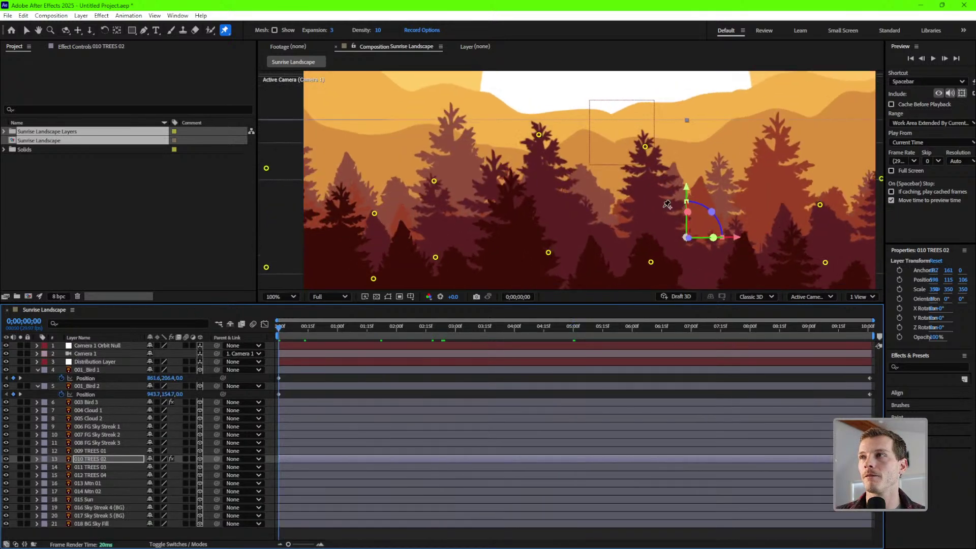
key(shift+slash)
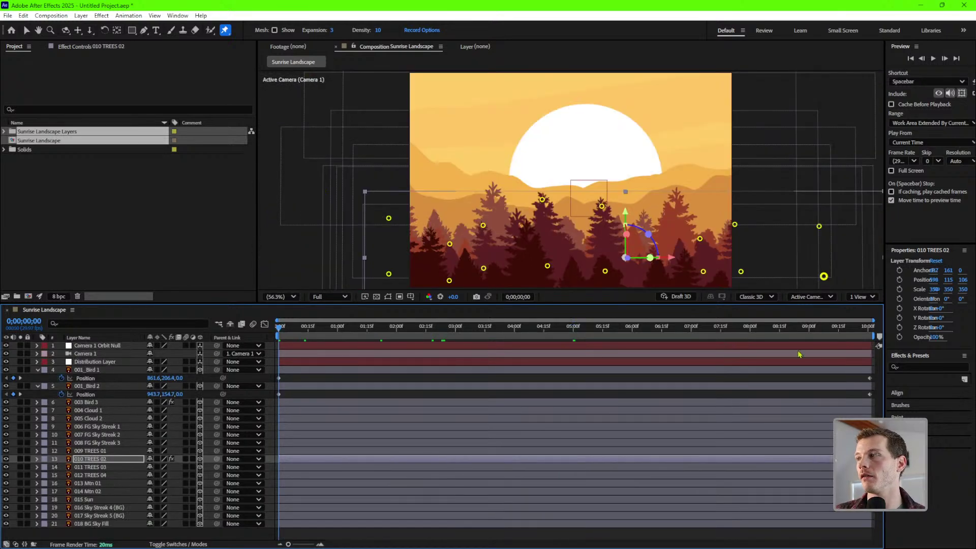
key(F2)
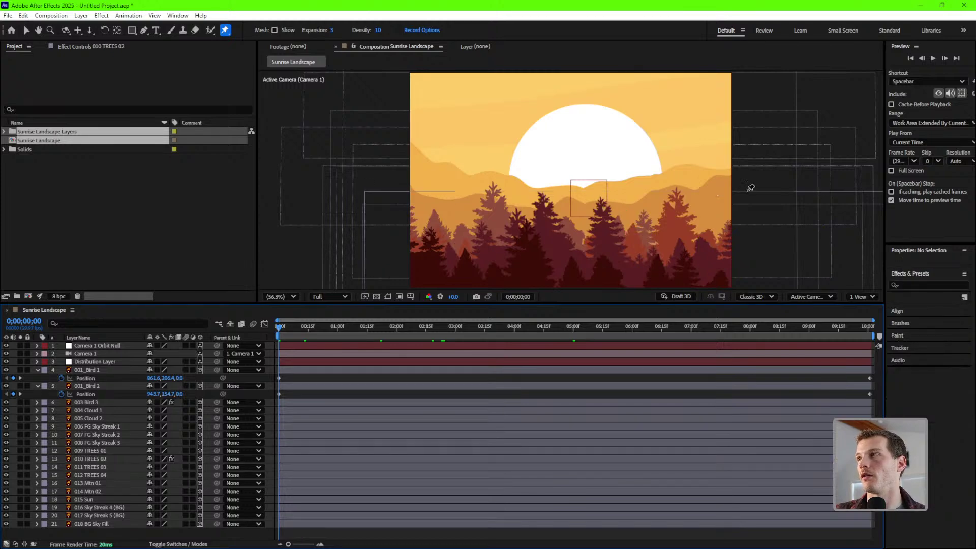
key(grave)
key(space)
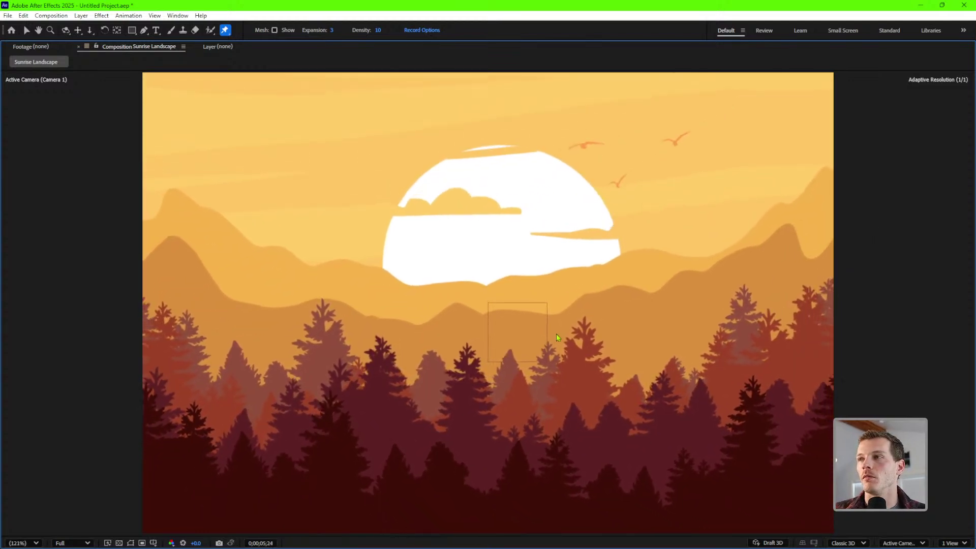
key(grave)
drag(463, 328, 156, 337)
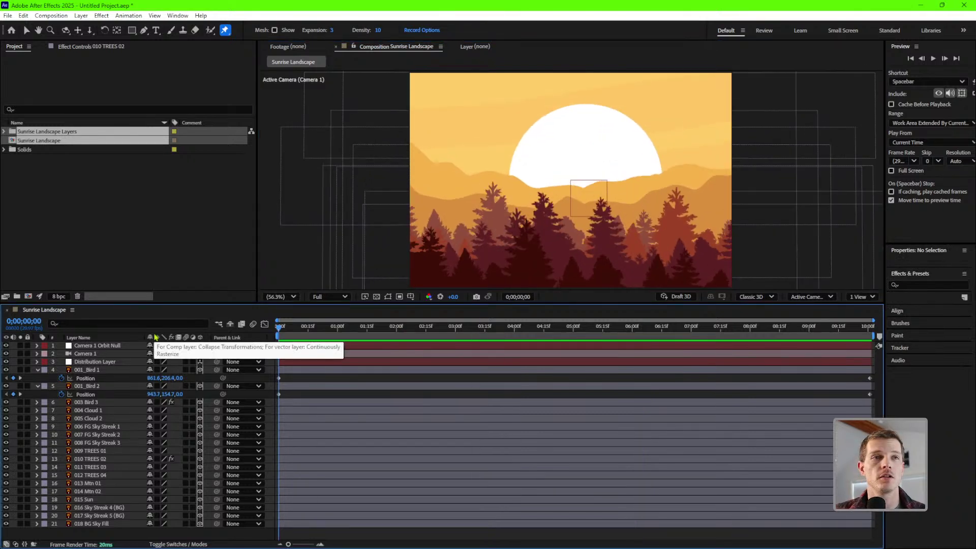